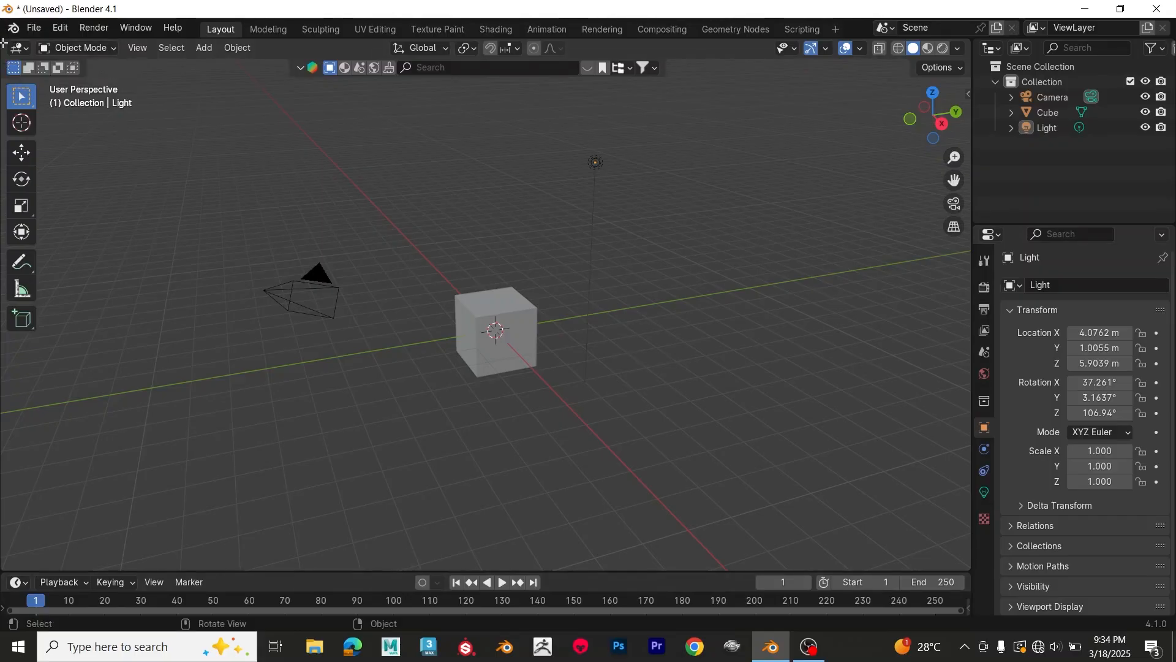
# Step: Split the 3D viewport into two side-by-side viewports and make the timeline area beneath them taller
pyautogui.moveTo(20, 48); pyautogui.dragTo(447, 104)
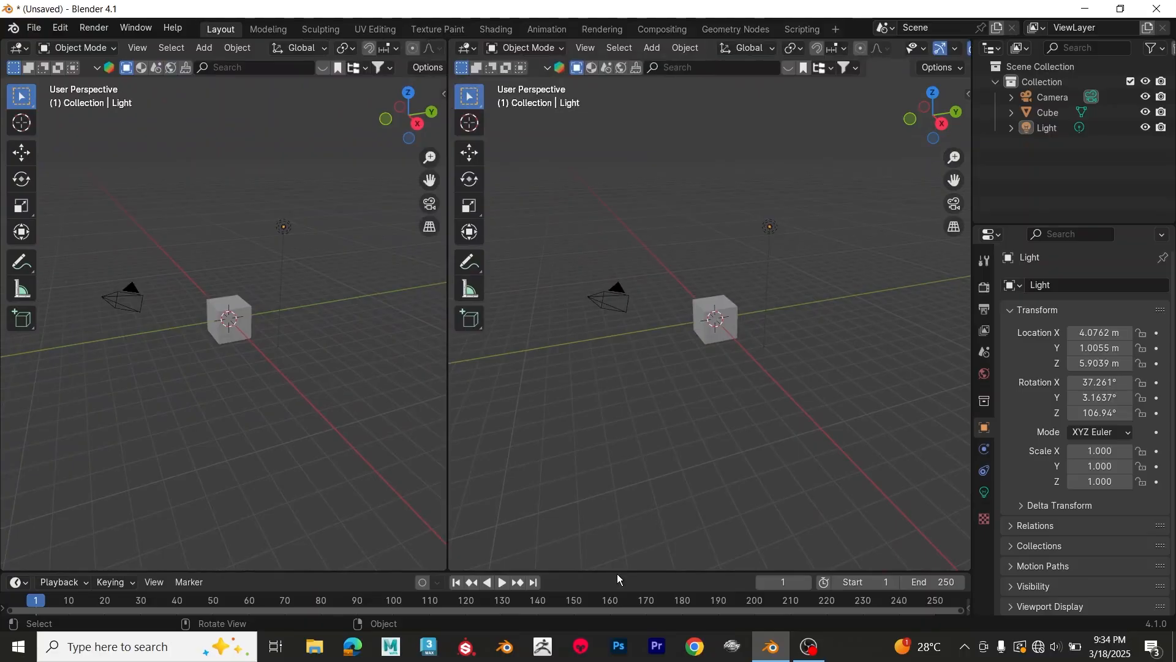
pyautogui.moveTo(618, 571); pyautogui.dragTo(646, 480)
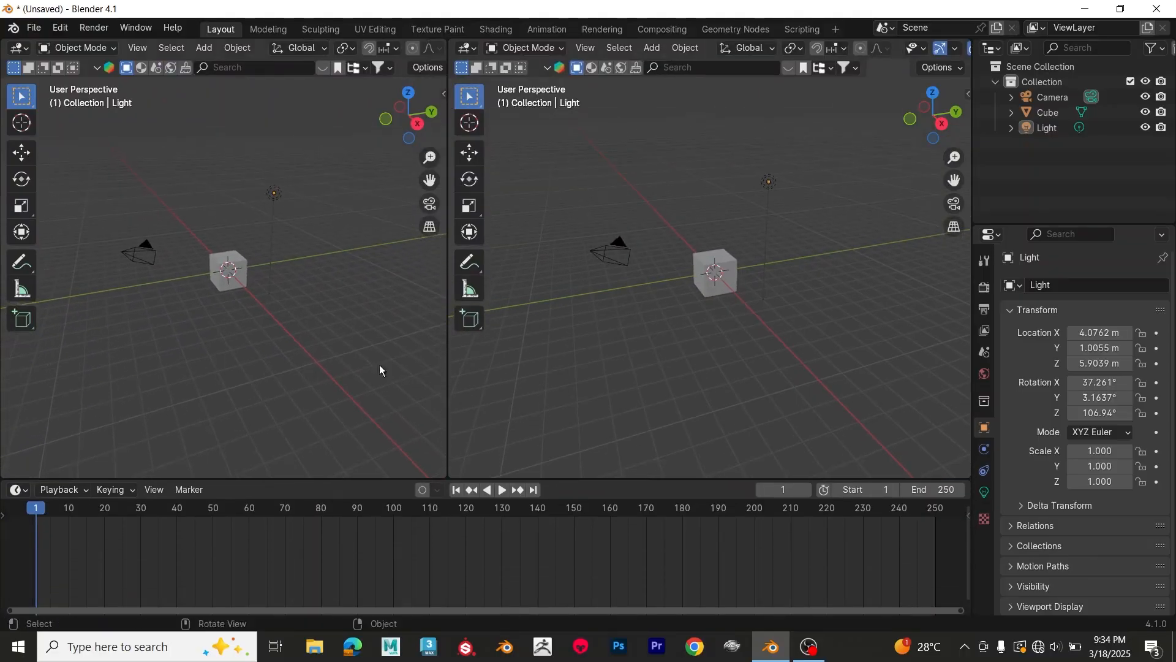
# Step: Join the two side-by-side viewports into a single 3D viewport
pyautogui.rightClick(445, 364)
pyautogui.rightClick(448, 400)
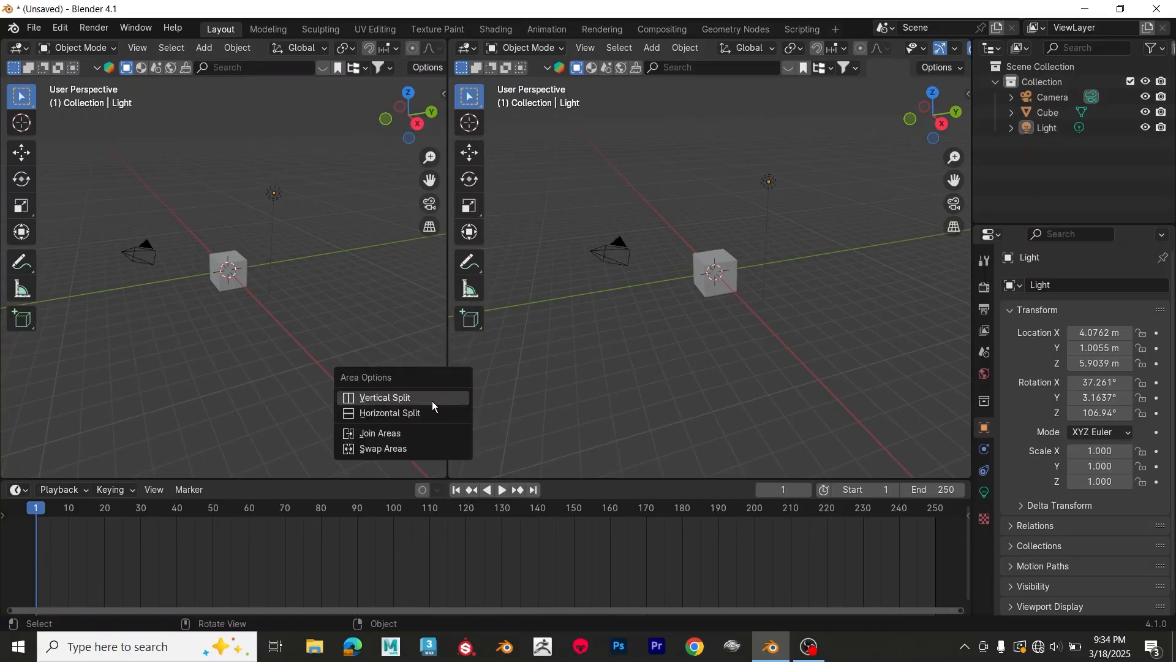
pyautogui.click(398, 433)
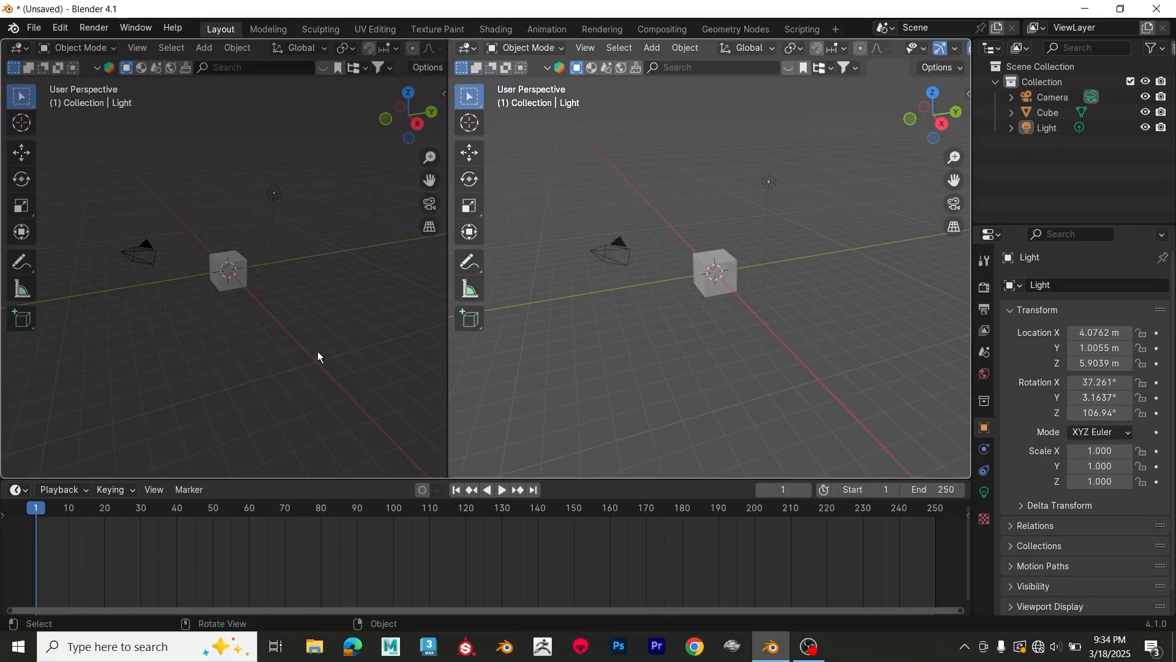
pyautogui.click(319, 357)
pyautogui.moveTo(618, 292); pyautogui.dragTo(574, 285, button='middle')
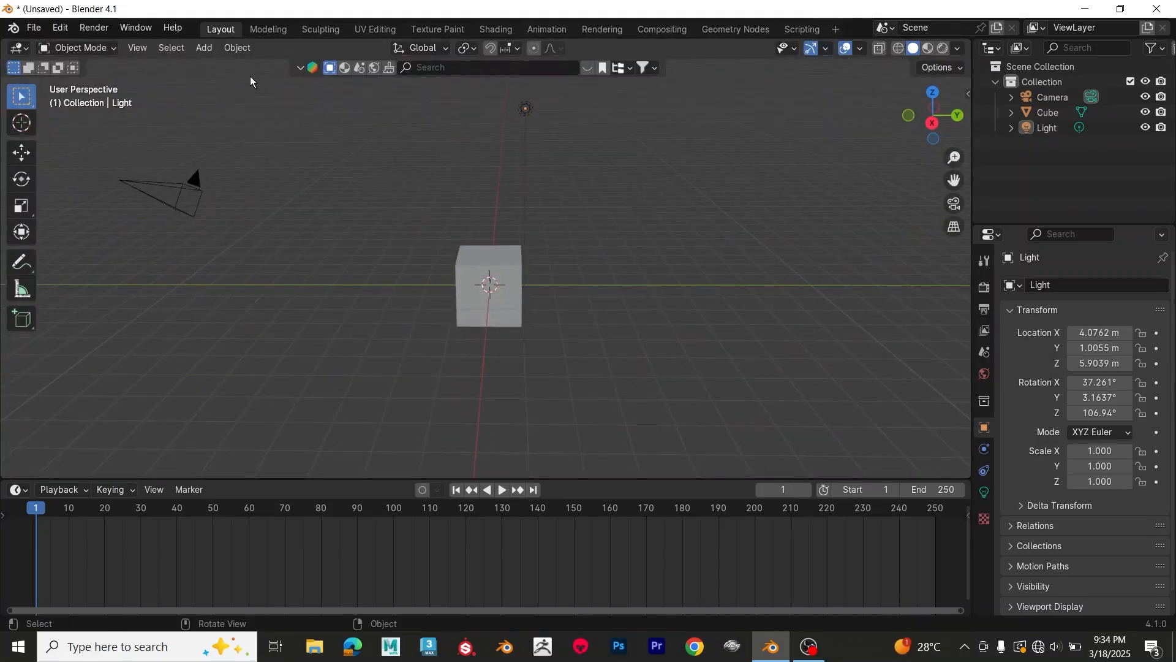
# Step: View the Modeling and Sculpting workspaces and return to the Layout workspace
pyautogui.click(267, 29)
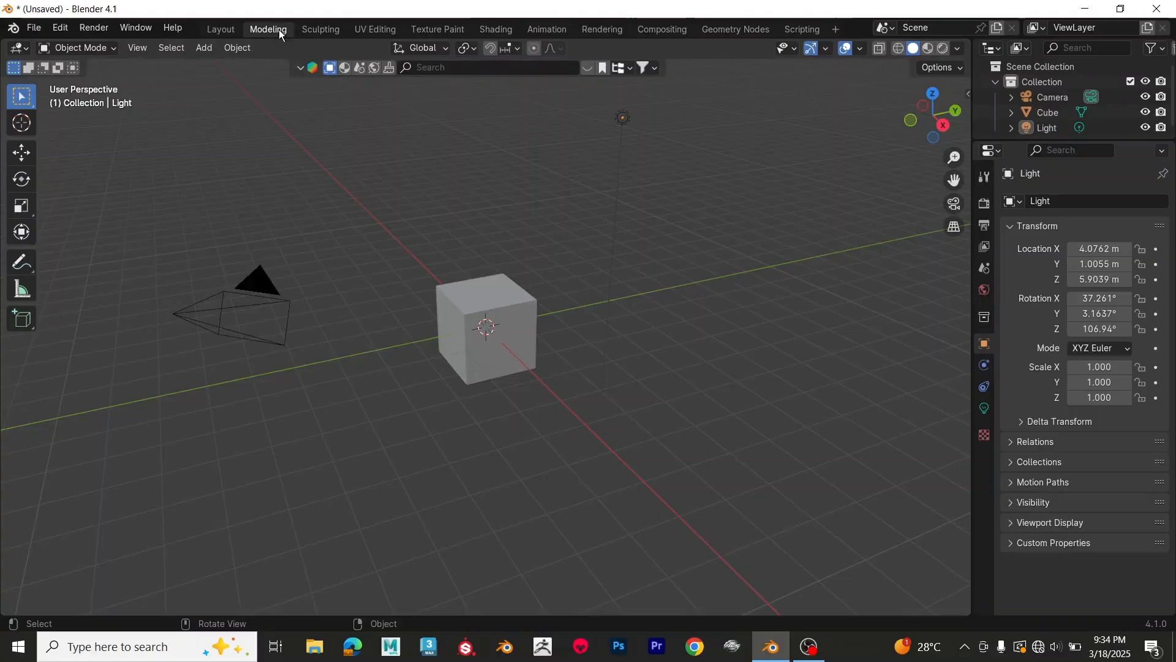
pyautogui.click(322, 29)
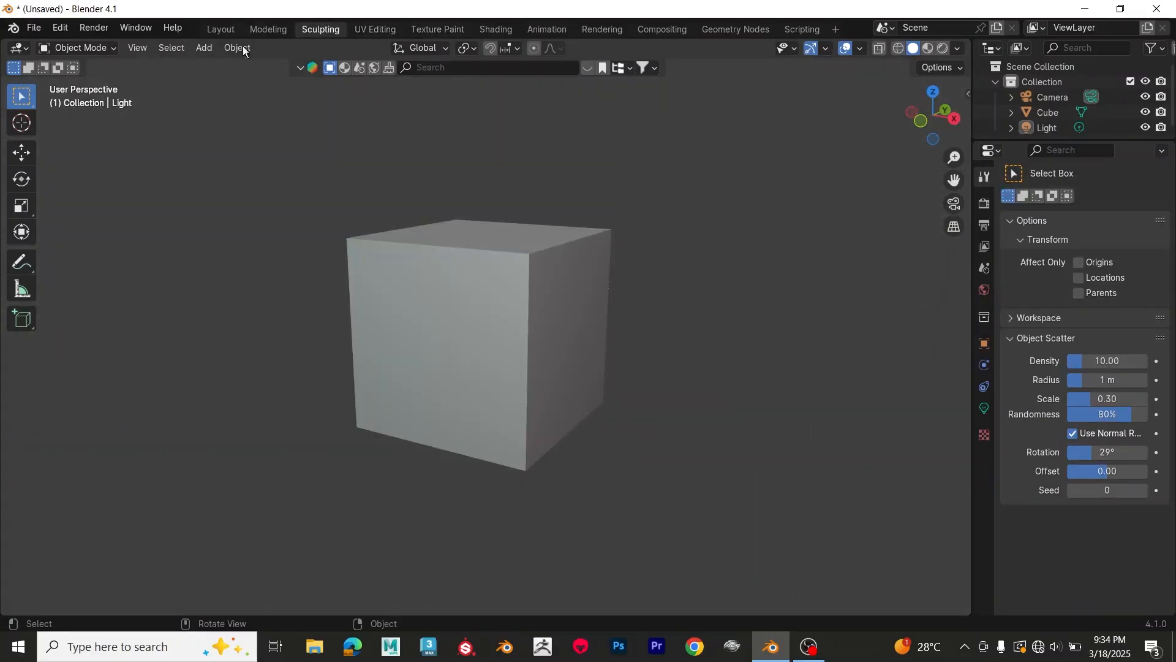
pyautogui.click(219, 29)
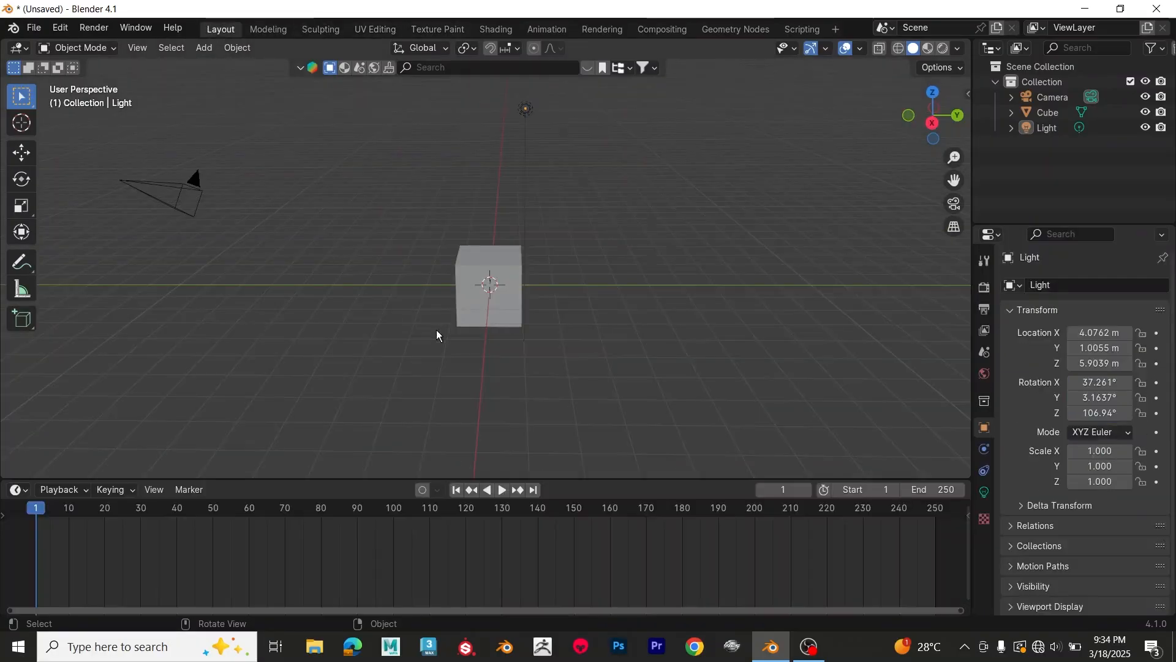
# Step: Change the timeline area to a 3D Viewport and restore it to the Timeline editor
pyautogui.click(18, 490)
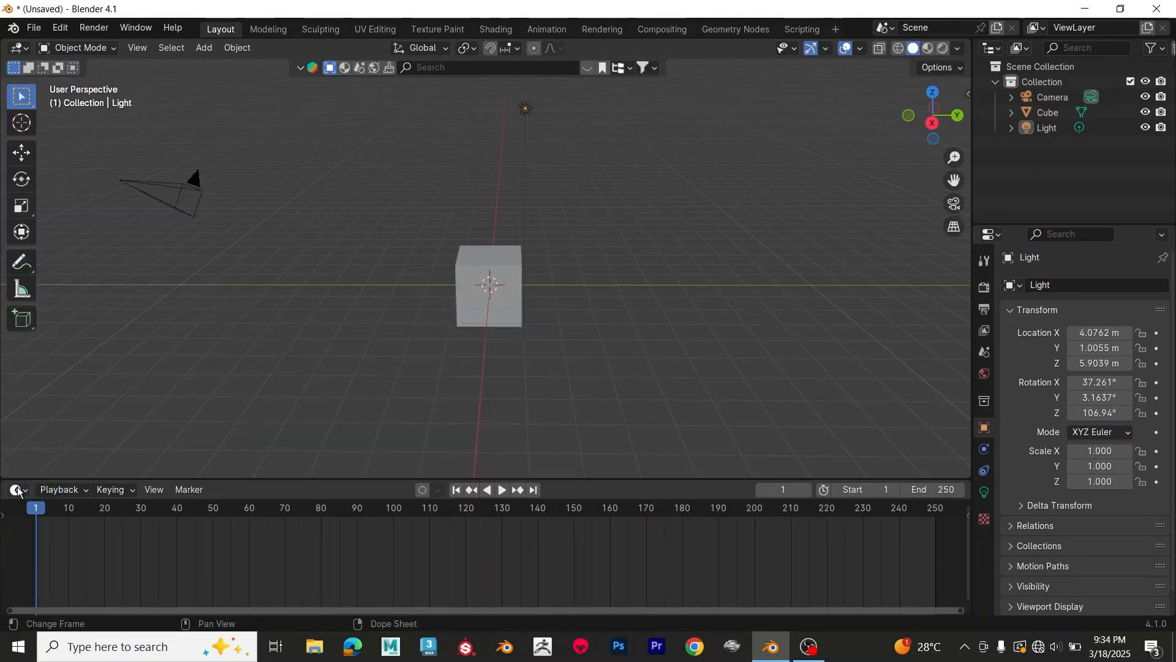
pyautogui.click(18, 490)
pyautogui.click(58, 342)
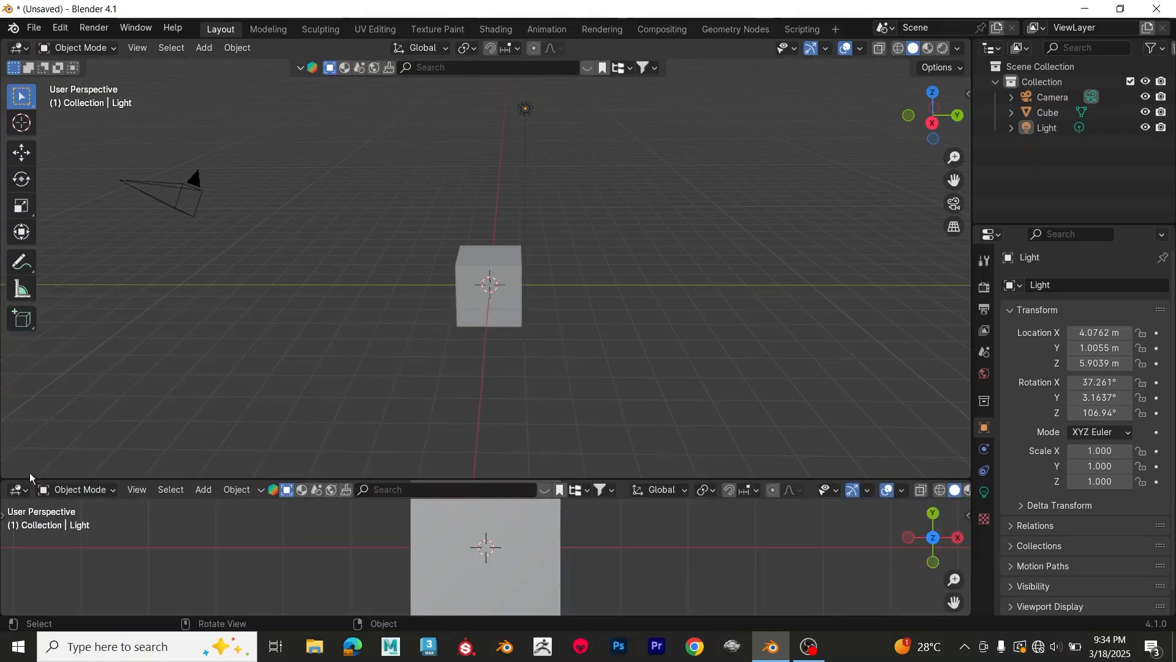
pyautogui.click(19, 490)
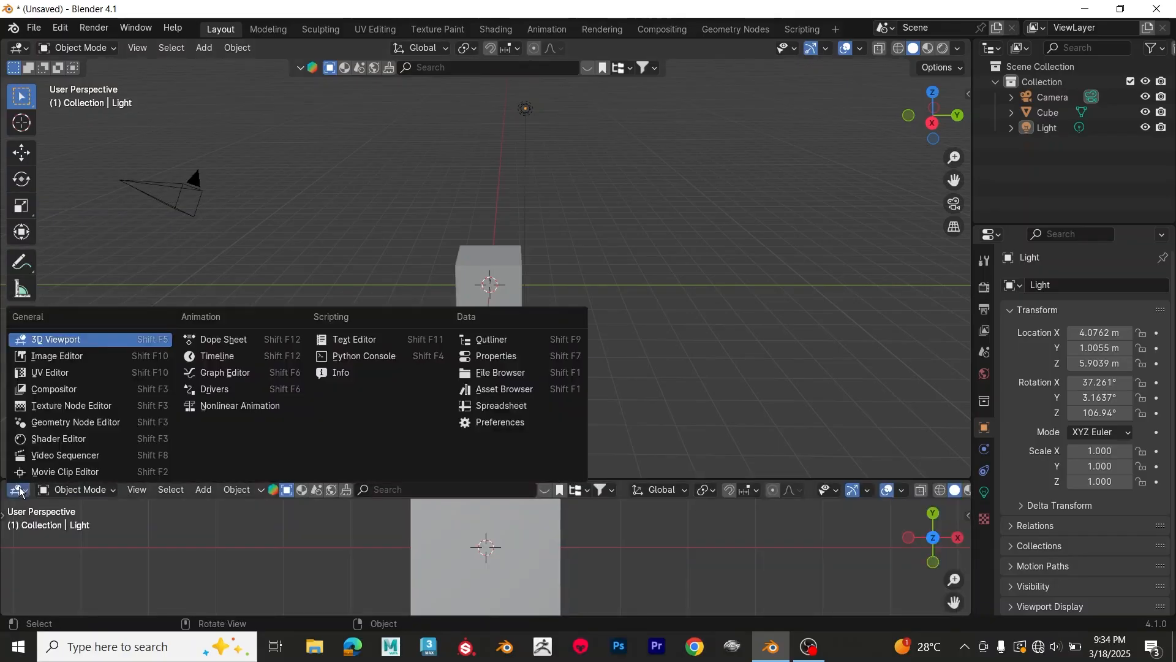
pyautogui.click(231, 360)
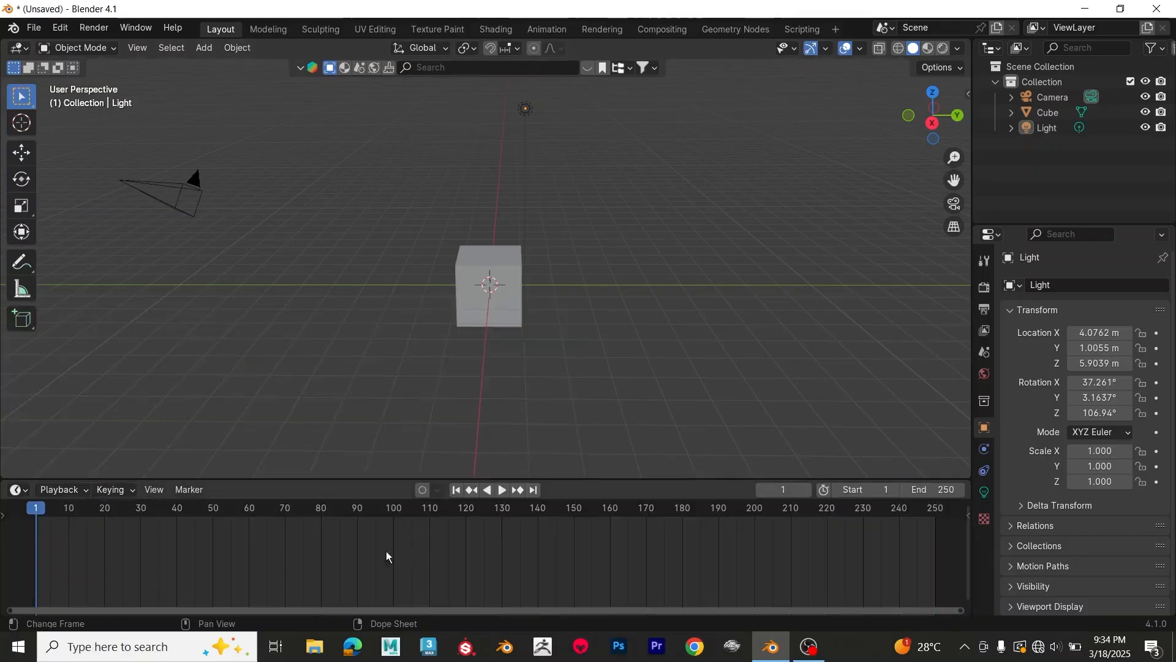
# Step: Change the outliner area to a 3D Viewport and restore it to the Outliner editor
pyautogui.click(988, 50)
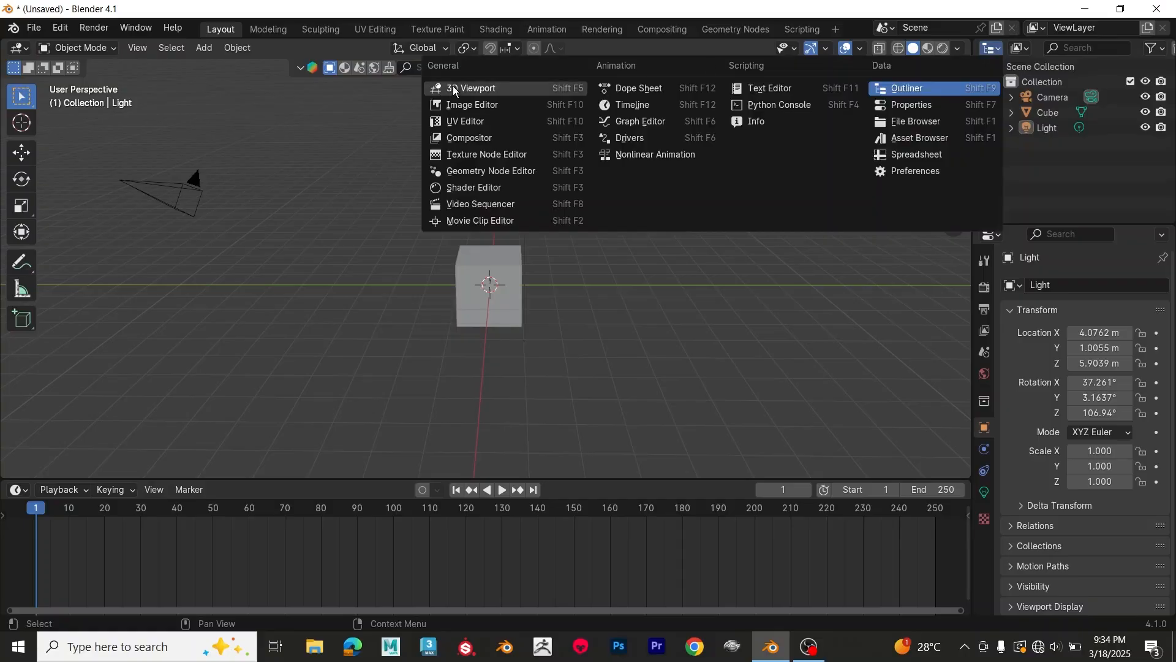
pyautogui.click(472, 88)
pyautogui.moveTo(1062, 148); pyautogui.dragTo(999, 248, button='middle')
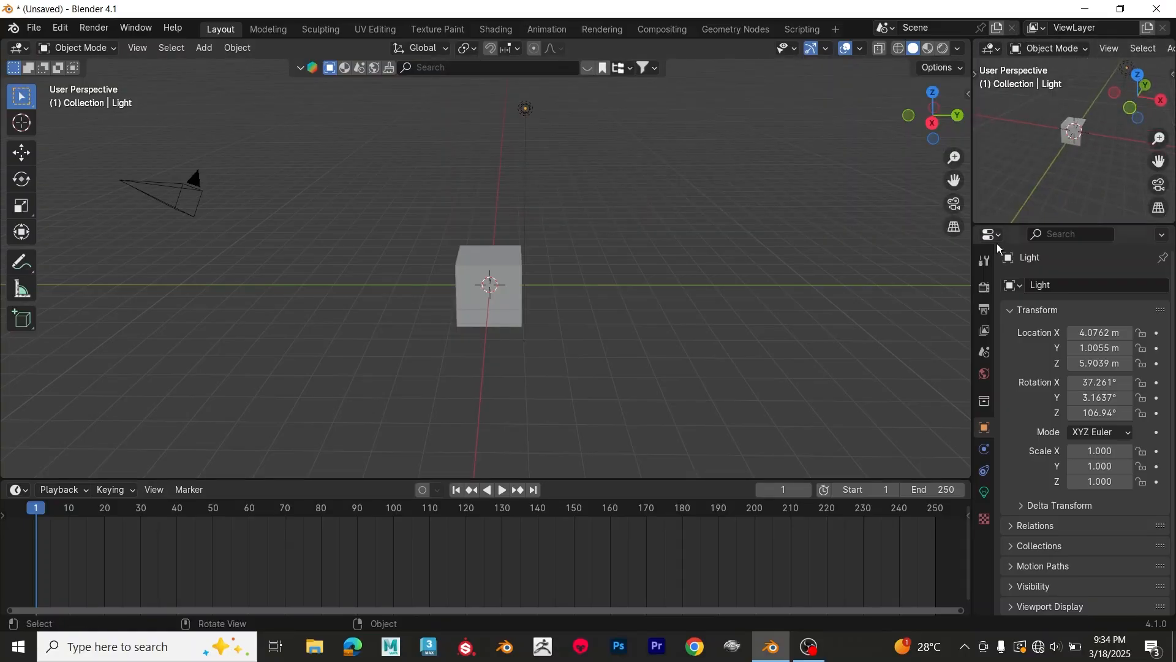
pyautogui.click(993, 49)
pyautogui.click(906, 90)
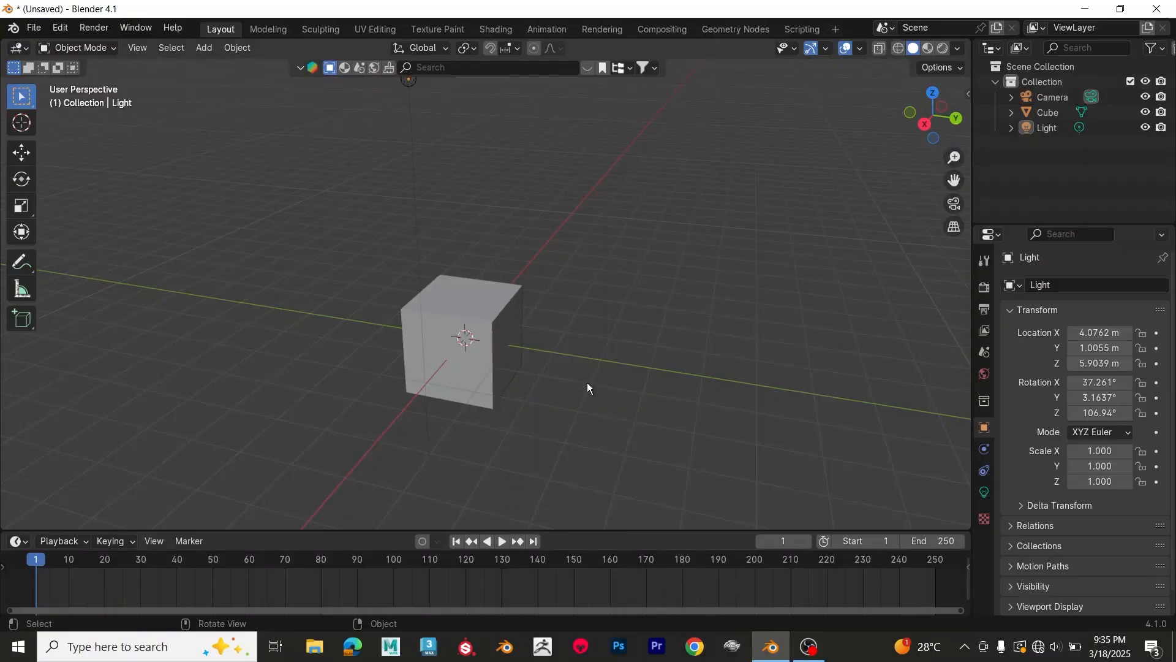
# Step: Examine the cube from different angles and distances by orbiting, zooming and panning the 3D view
pyautogui.moveTo(589, 383); pyautogui.dragTo(620, 318, button='middle')
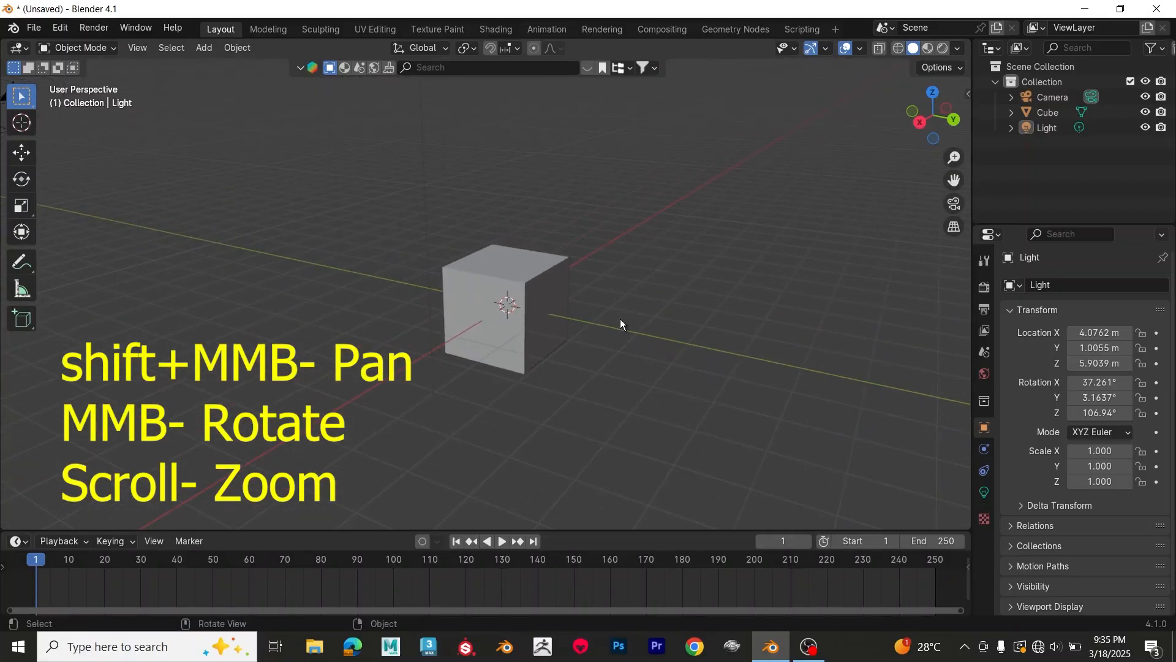
pyautogui.moveTo(594, 301)
pyautogui.mouseDown(button='middle')
pyautogui.moveTo(551, 346)
pyautogui.moveTo(491, 323)
pyautogui.moveTo(473, 226)
pyautogui.moveTo(527, 195)
pyautogui.moveTo(609, 264)
pyautogui.moveTo(606, 336)
pyautogui.moveTo(564, 323)
pyautogui.moveTo(581, 314)
pyautogui.mouseUp(button='middle')
pyautogui.scroll(-6, 581, 313)
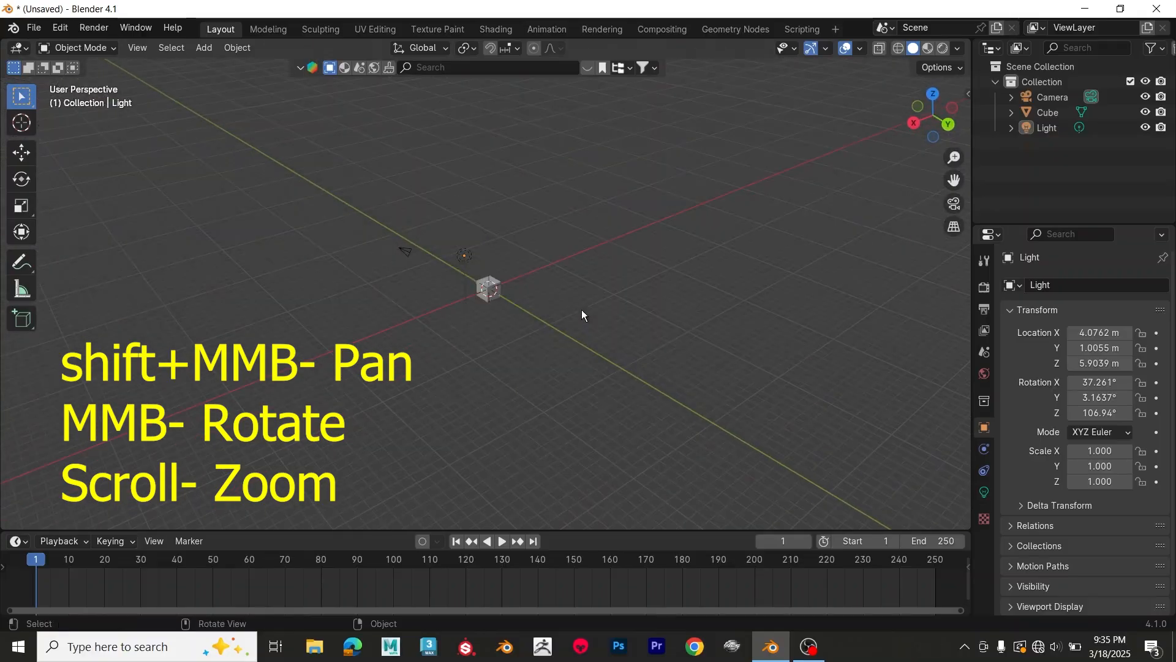
pyautogui.scroll(5, 519, 303)
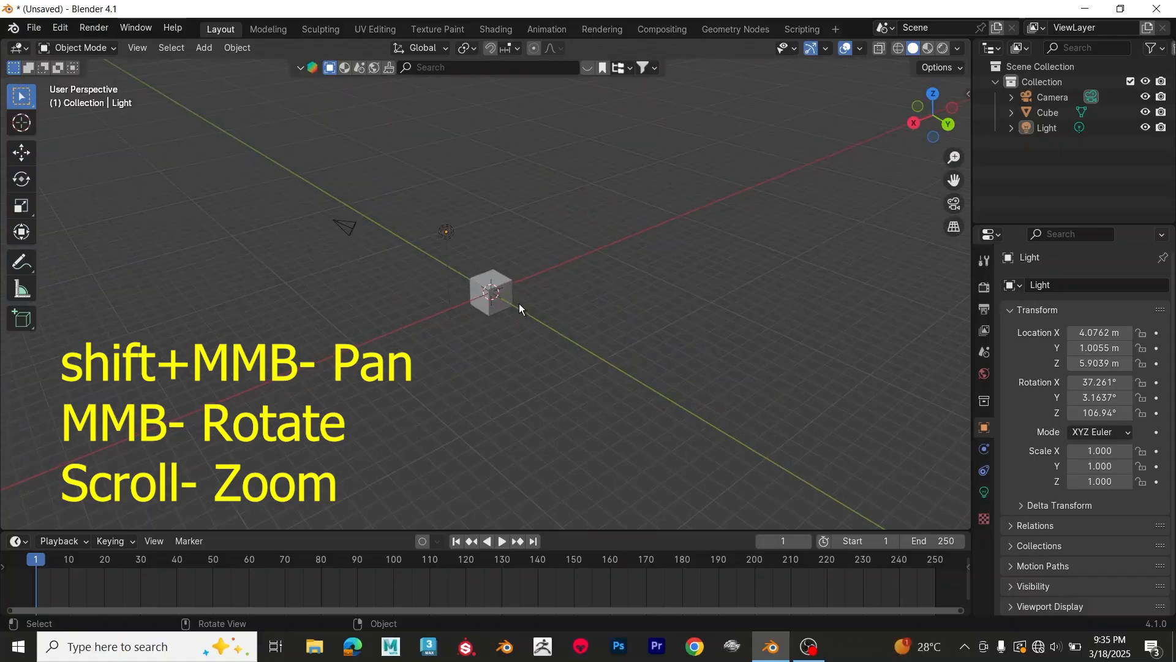
pyautogui.scroll(7, 519, 303)
pyautogui.scroll(-6, 519, 303)
pyautogui.scroll(4, 520, 303)
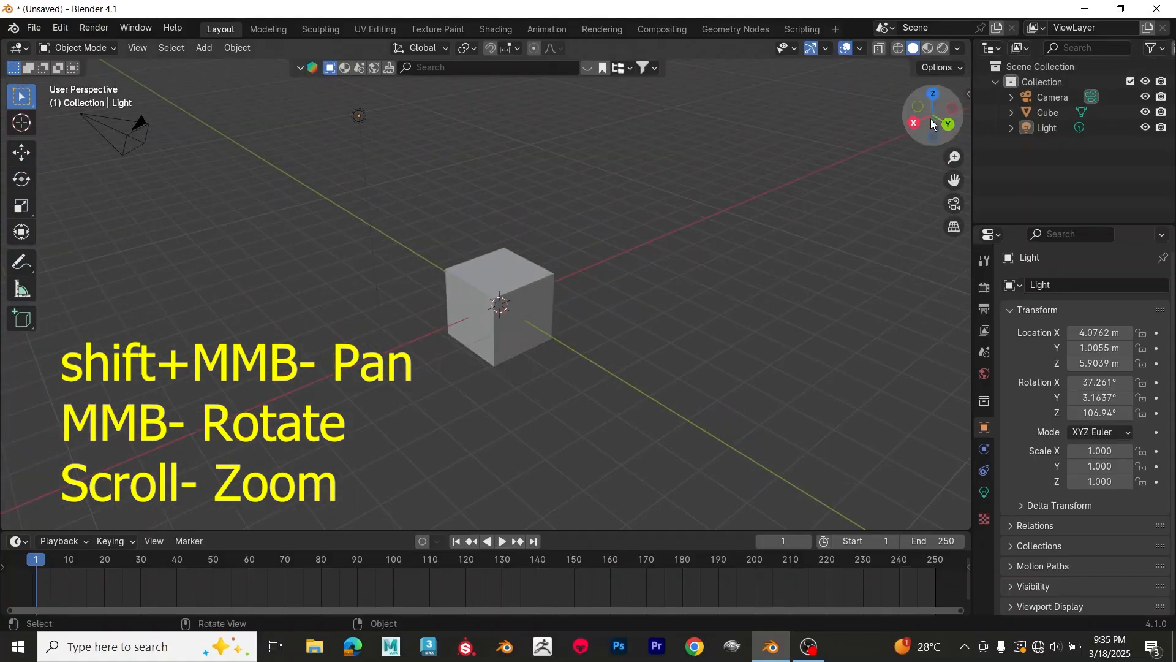
pyautogui.moveTo(928, 115); pyautogui.dragTo(956, 141)
pyautogui.moveTo(955, 184); pyautogui.dragTo(947, 187)
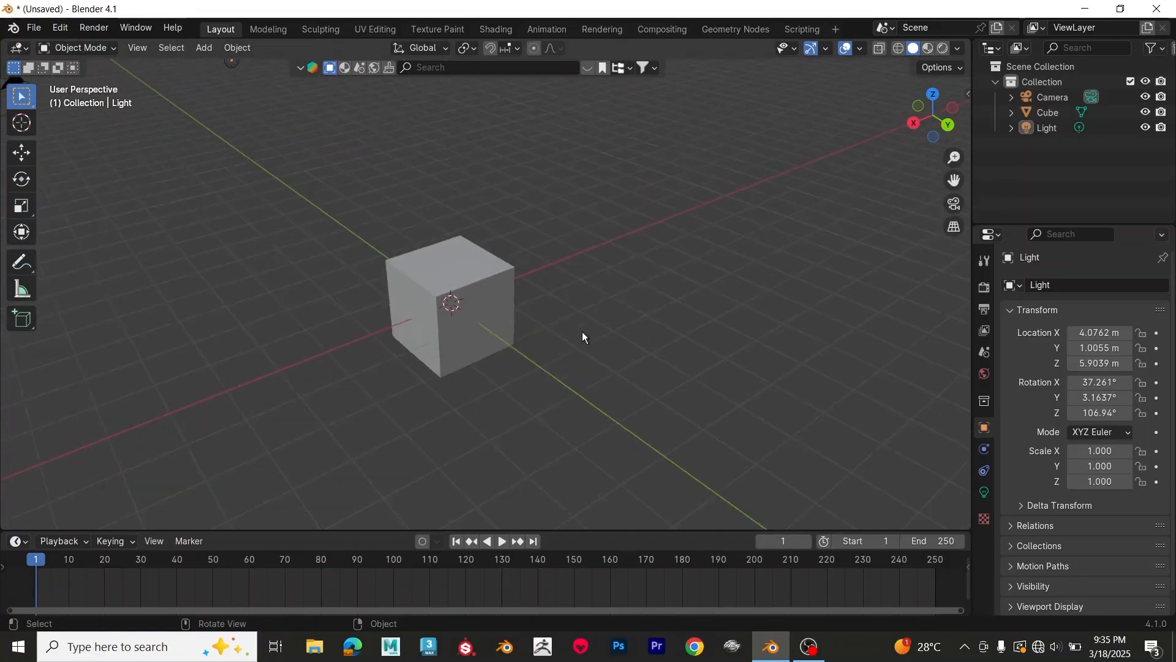
# Step: Select the cube and focus the 3D view on it
pyautogui.scroll(-12, 582, 332)
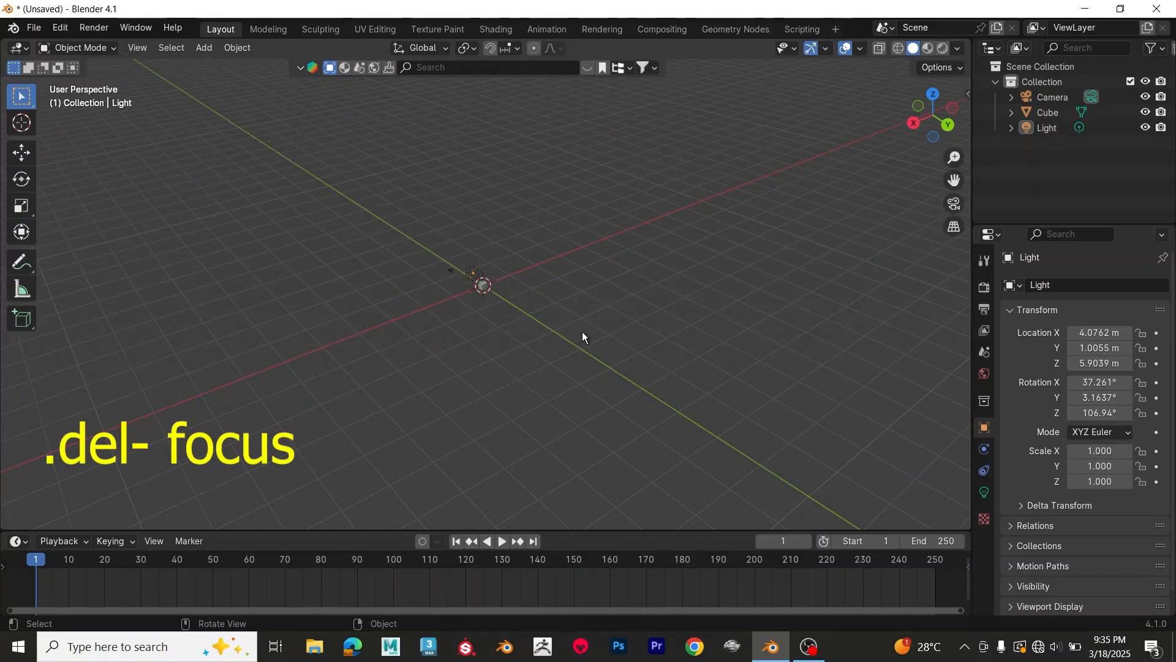
pyautogui.click(482, 287)
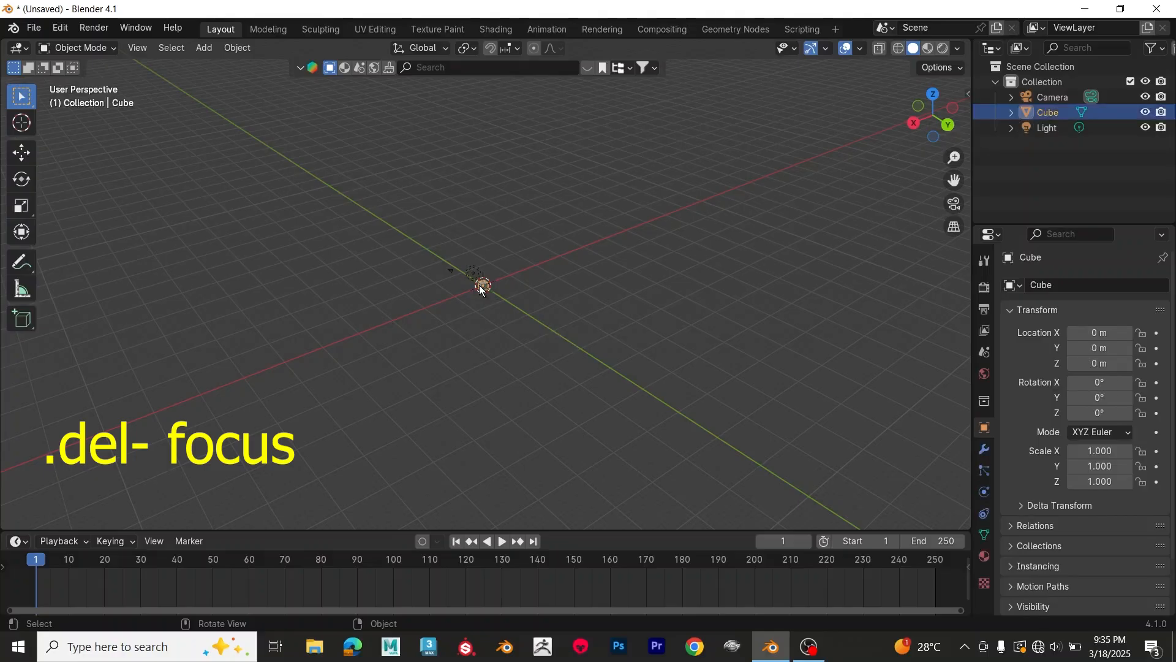
pyautogui.press('KP_Decimal')
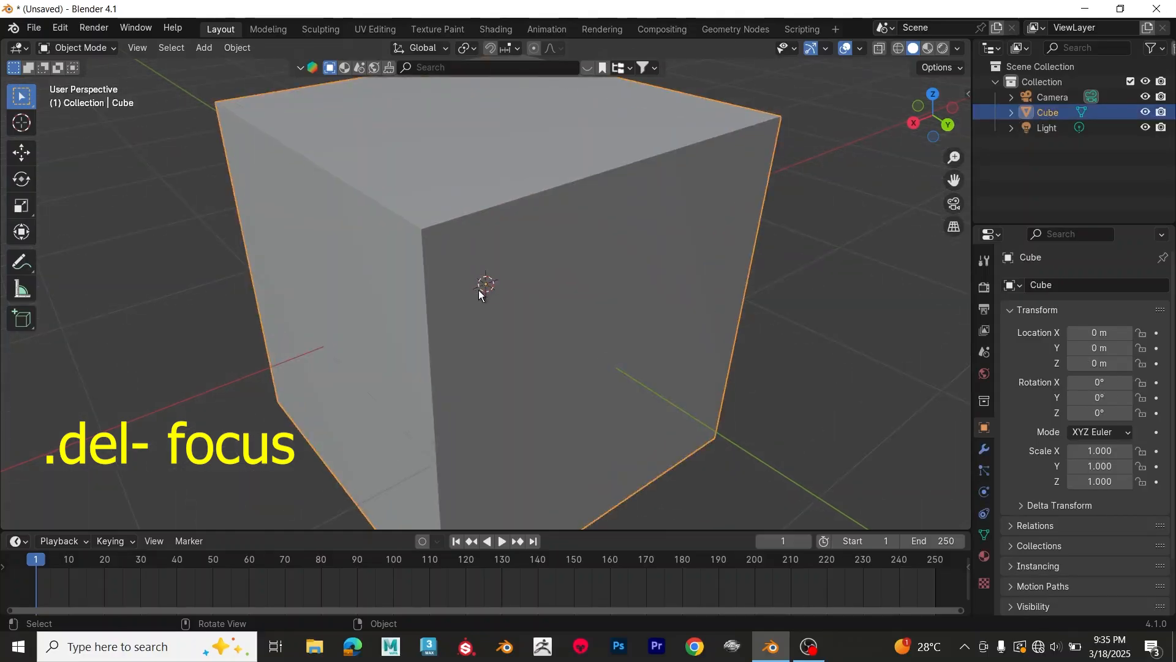
# Step: Reposition the cube with the Move tool to about X -0.59 m, Y -0.18 m and Z -0.21 m
pyautogui.scroll(-8, 480, 290)
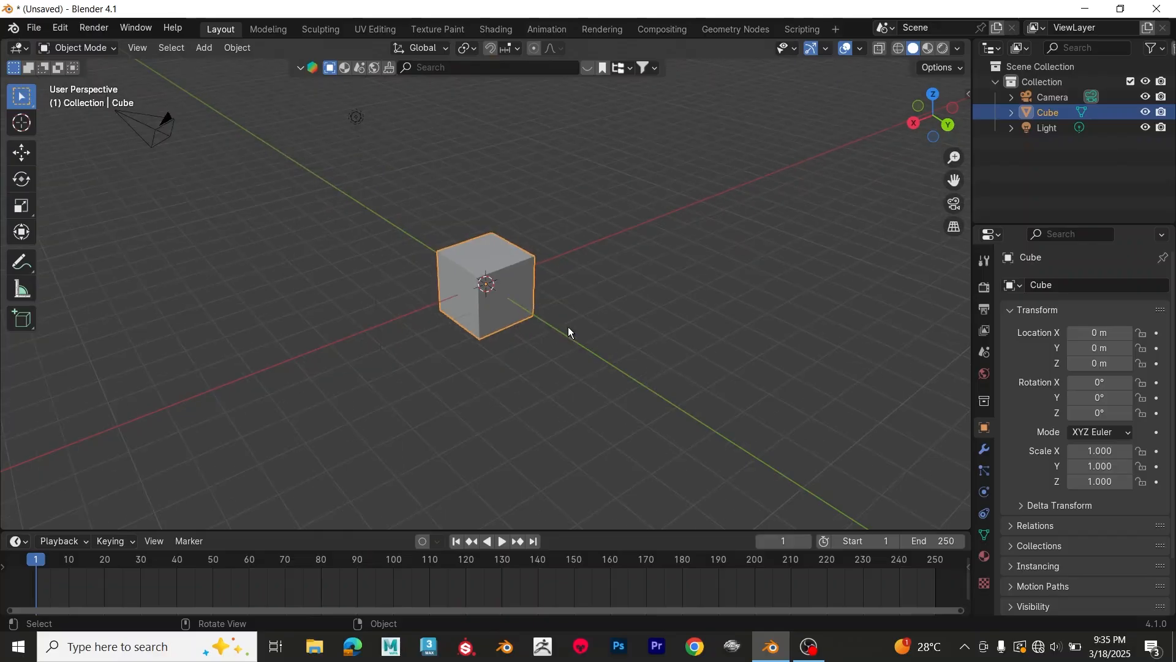
pyautogui.moveTo(569, 328); pyautogui.dragTo(539, 305, button='middle')
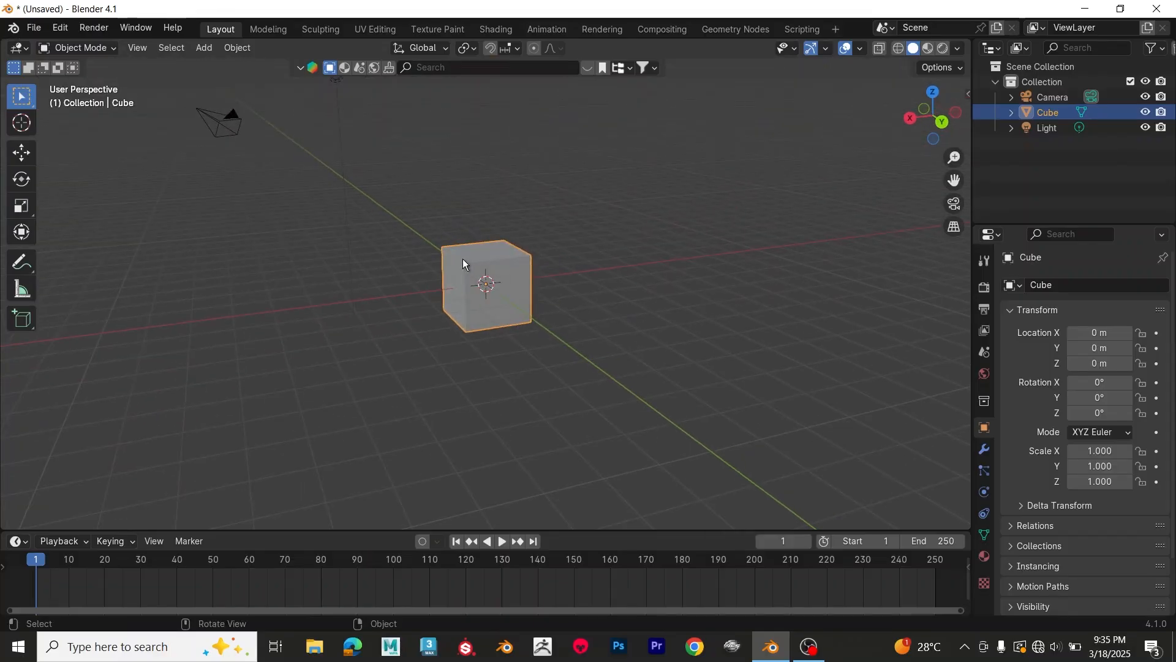
pyautogui.click(22, 153)
pyautogui.moveTo(429, 295)
pyautogui.mouseDown()
pyautogui.moveTo(542, 280)
pyautogui.moveTo(373, 302)
pyautogui.moveTo(450, 294)
pyautogui.moveTo(435, 296)
pyautogui.mouseUp()
pyautogui.moveTo(489, 230); pyautogui.dragTo(554, 257)
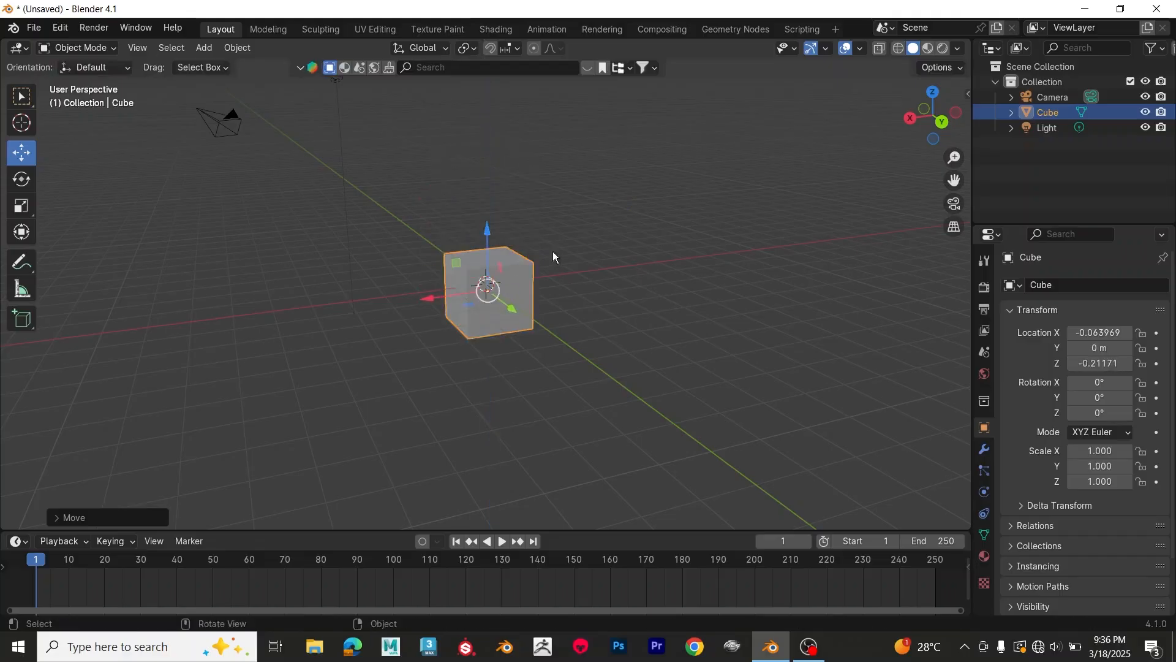
pyautogui.moveTo(554, 257); pyautogui.dragTo(462, 329, button='middle')
pyautogui.moveTo(481, 322); pyautogui.dragTo(432, 326)
# Step: Rotate the cube about 11.3° around Y and scale it to about 1.29 along X and 1.01 along Z
pyautogui.click(22, 179)
pyautogui.click(16, 209)
pyautogui.moveTo(580, 327); pyautogui.dragTo(575, 278, button='middle')
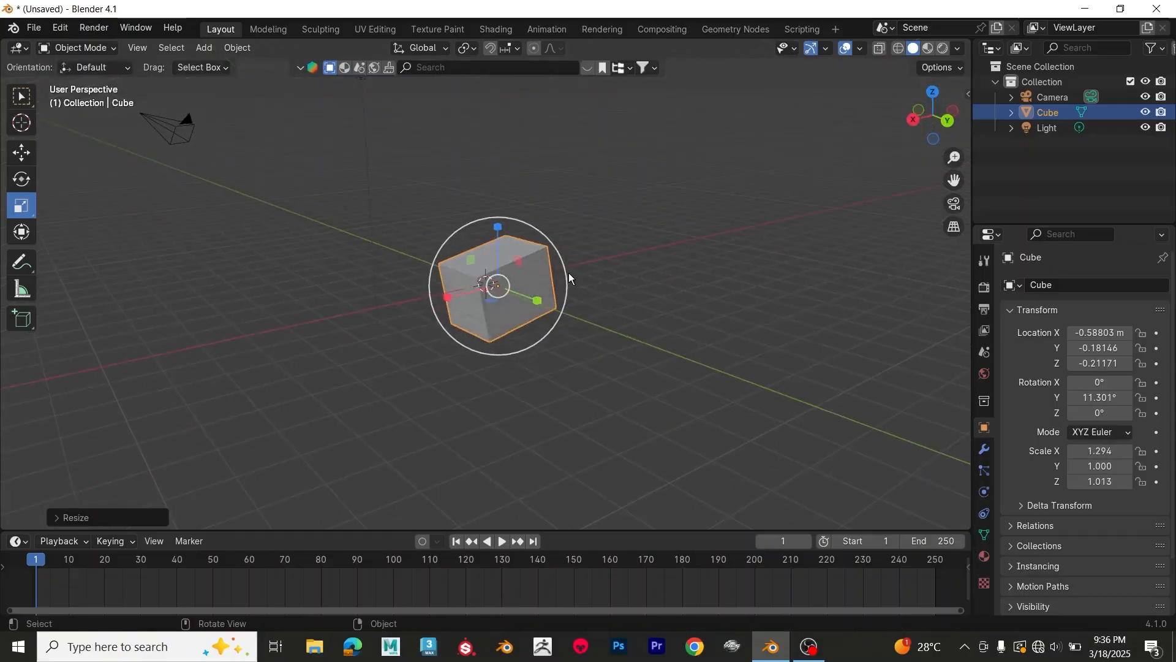
# Step: Undo the cube's scaling, its rotation and its most recent moves
pyautogui.hotkey('alt', 's')
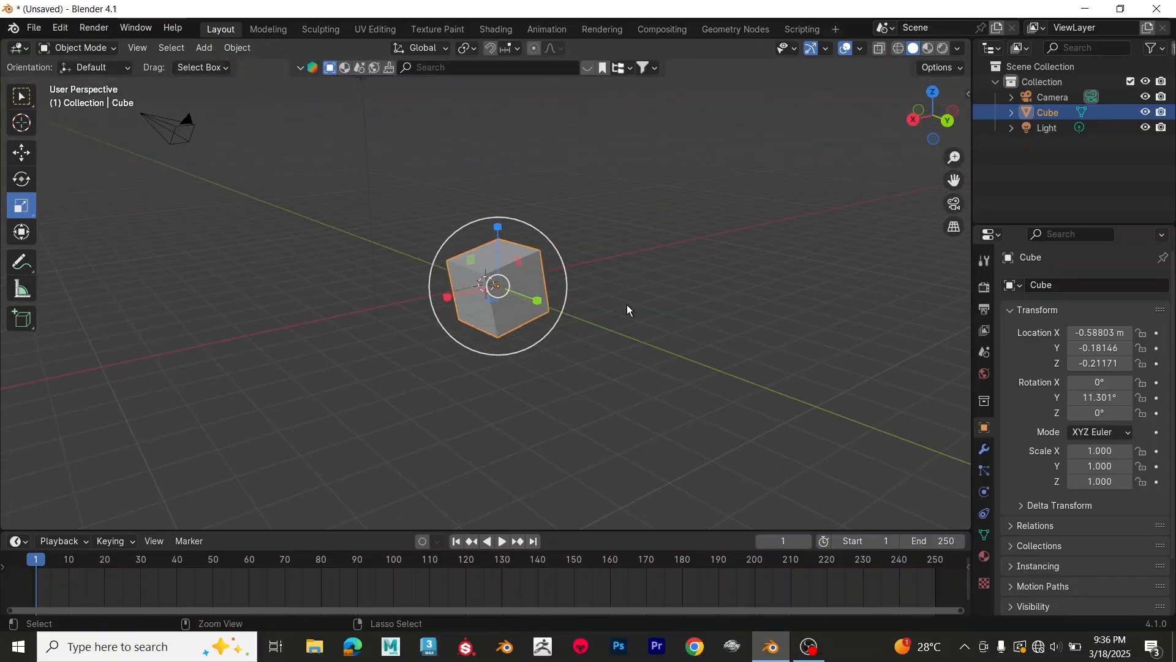
pyautogui.hotkey('alt', 'r')
pyautogui.hotkey('alt', 'g')
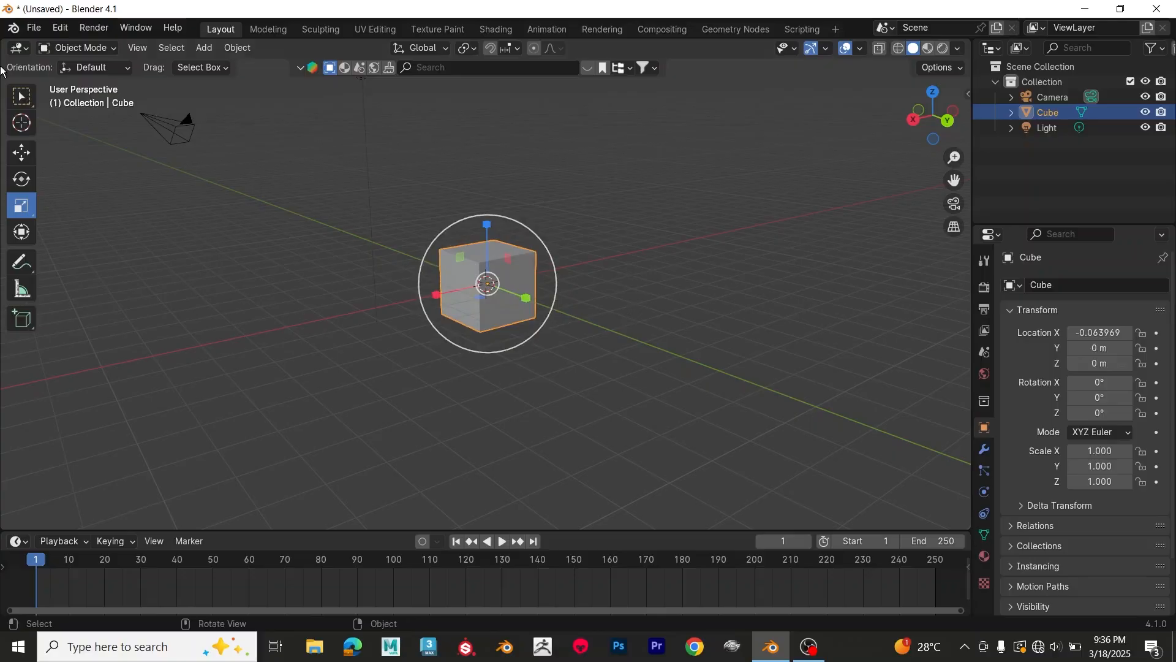
# Step: Return to the Select Box tool and grab the cube freely to about X -0.33 m, Y 0.04 m, Z 0.43 m
pyautogui.click(16, 103)
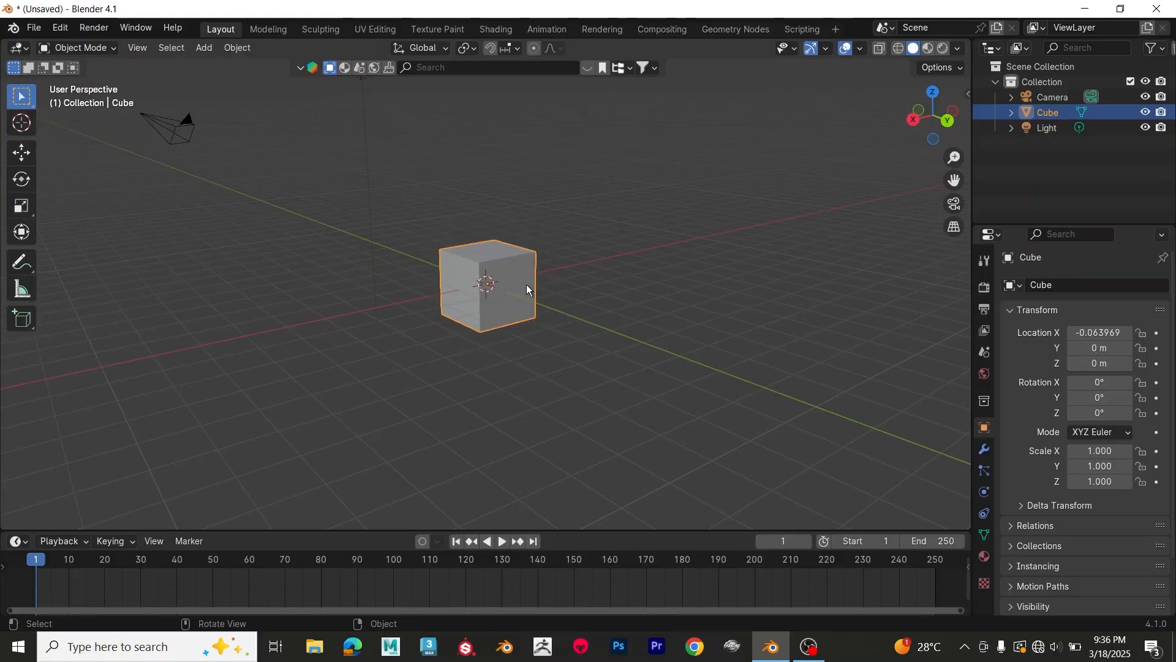
pyautogui.press('g')
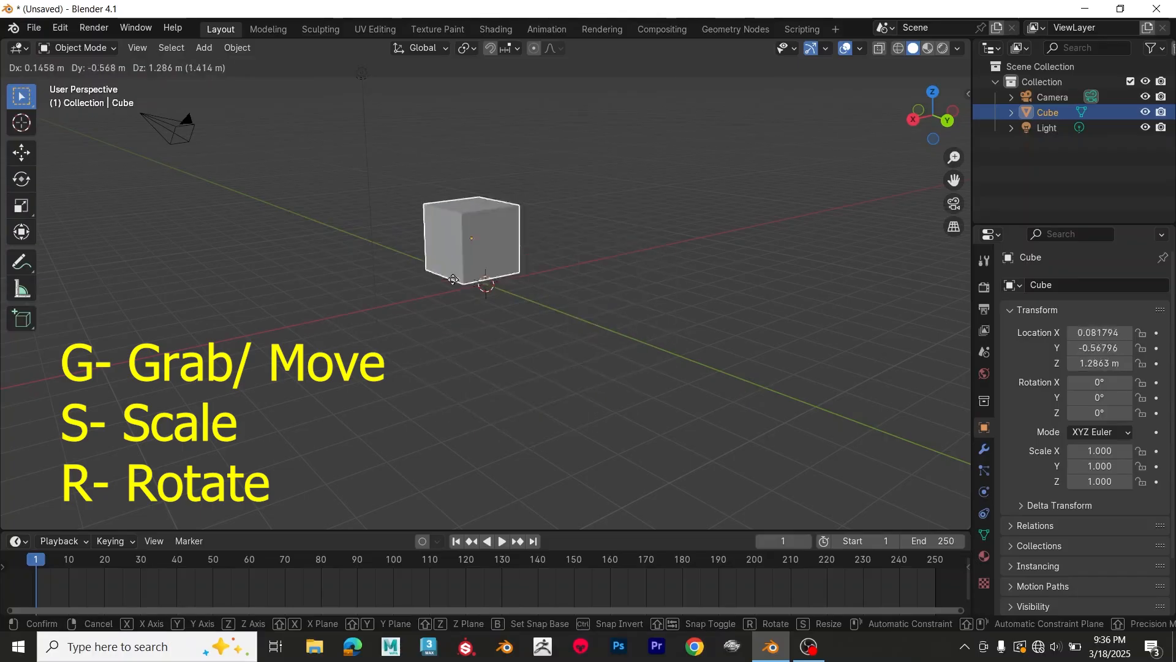
pyautogui.click(608, 268)
# Step: Move the cube along global Y to about 1.20 m and along global Z to about 0.32 m, after trying X
pyautogui.moveTo(608, 268); pyautogui.dragTo(609, 289, button='middle')
pyautogui.press('g')
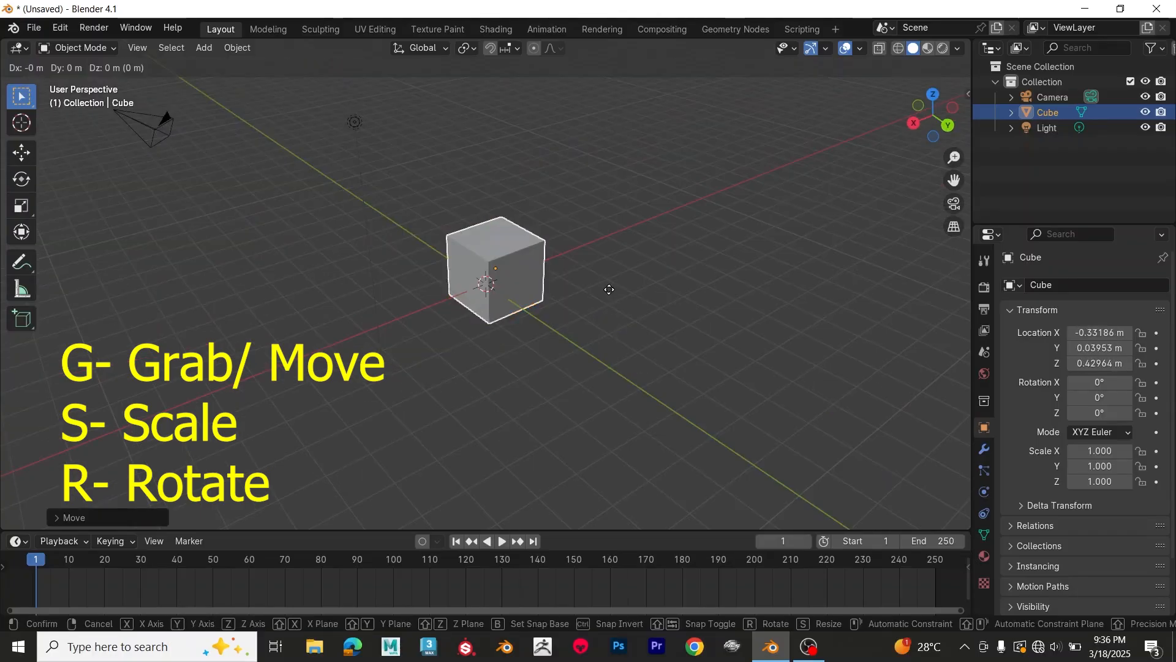
pyautogui.press('x')
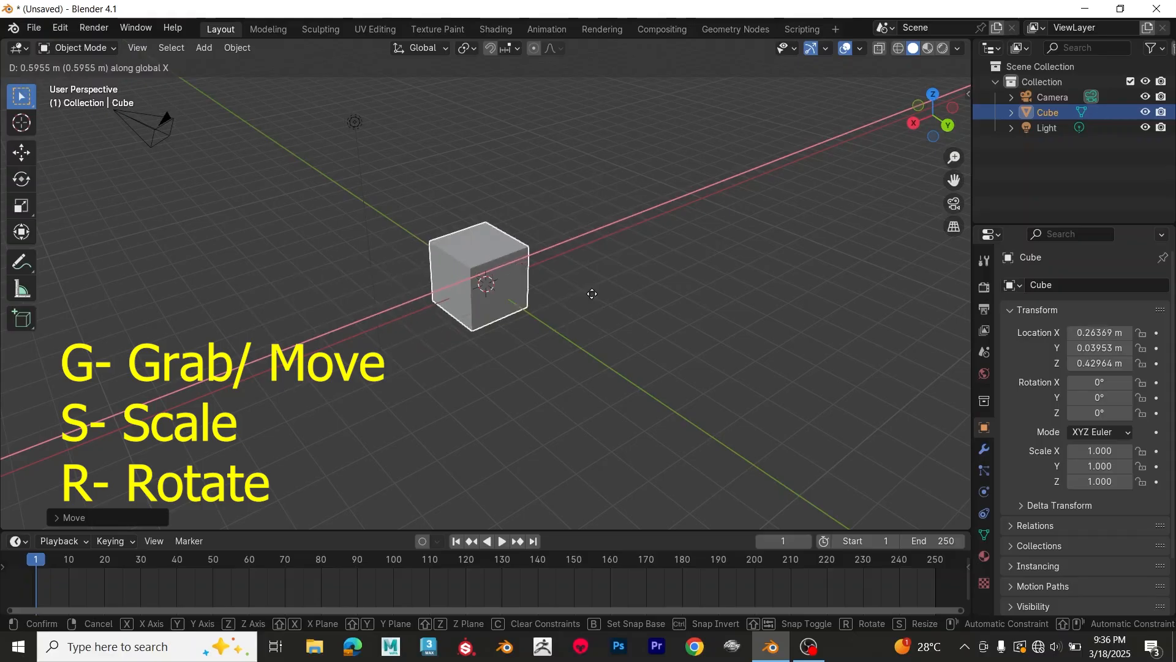
pyautogui.press('y')
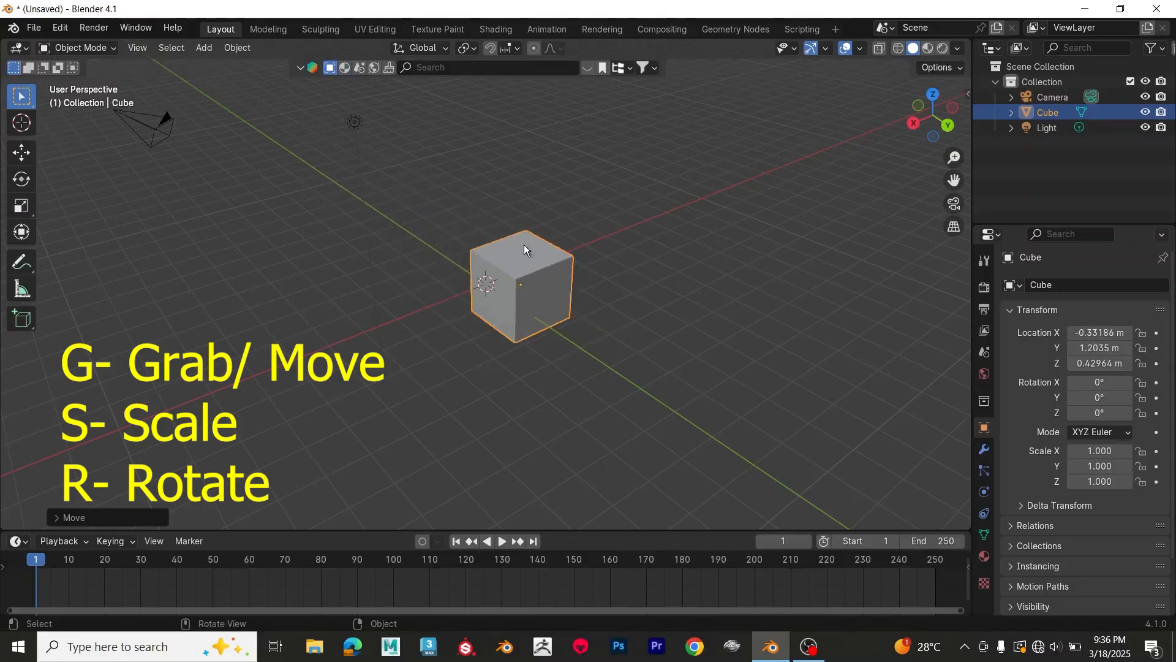
pyautogui.press('z')
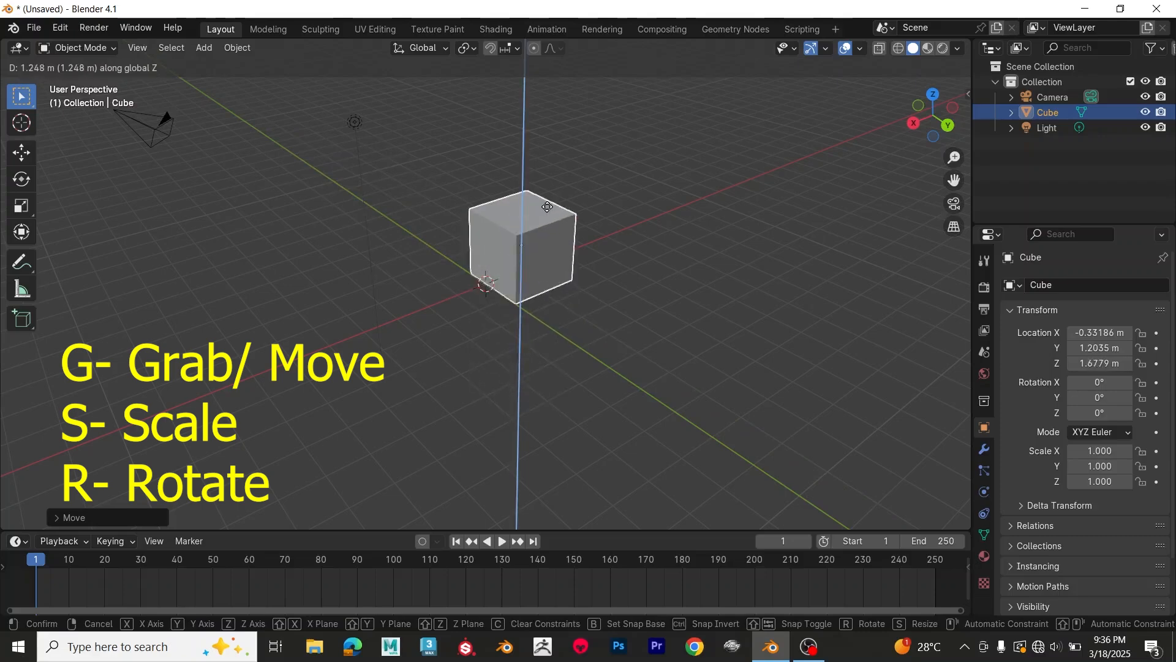
pyautogui.click(617, 341)
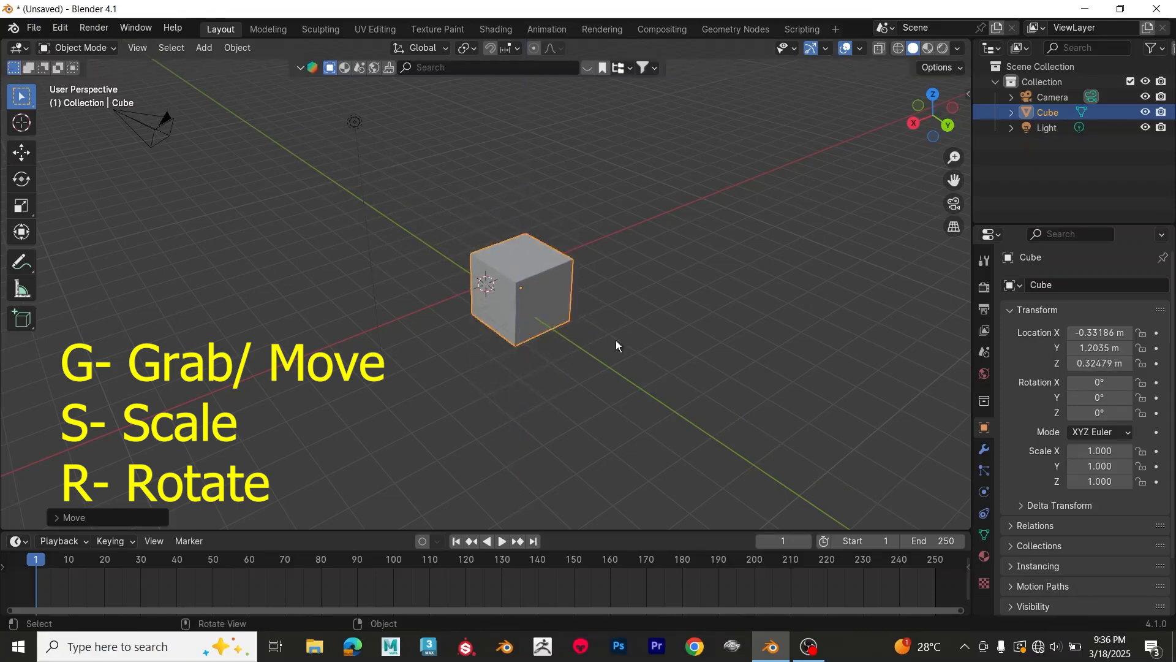
pyautogui.moveTo(617, 342); pyautogui.dragTo(606, 321, button='middle')
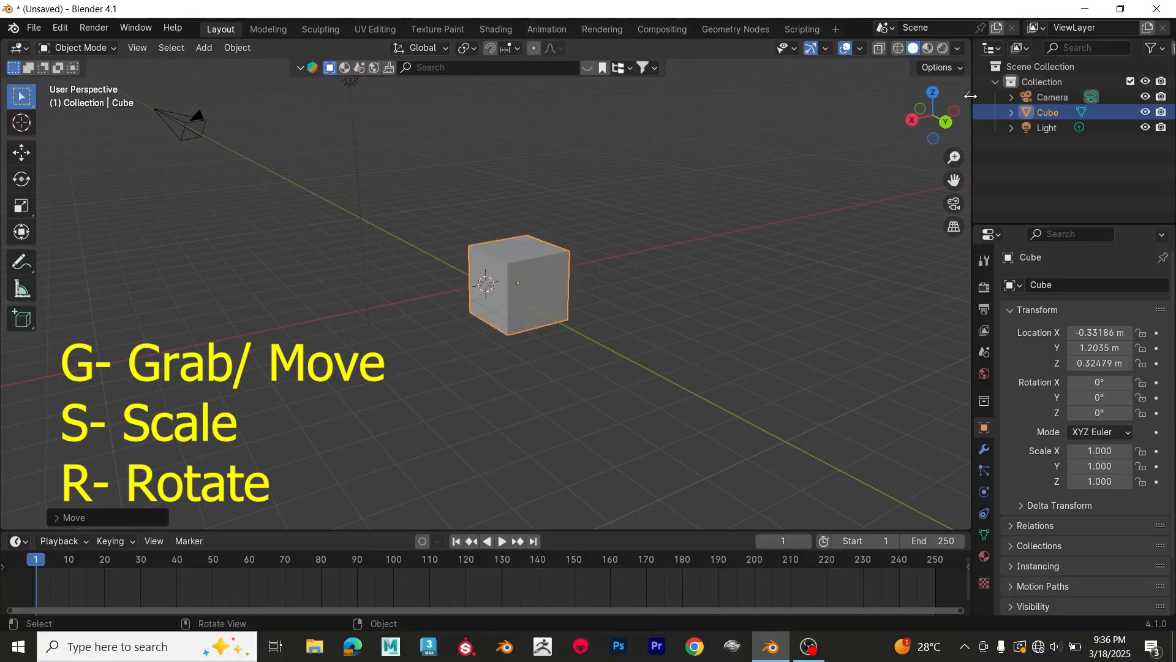
# Step: Show the cube's transform values in the viewport and adjust its location to about X 0.47 m, Y 0.98 m, Z 0.06 m
pyautogui.press('n')
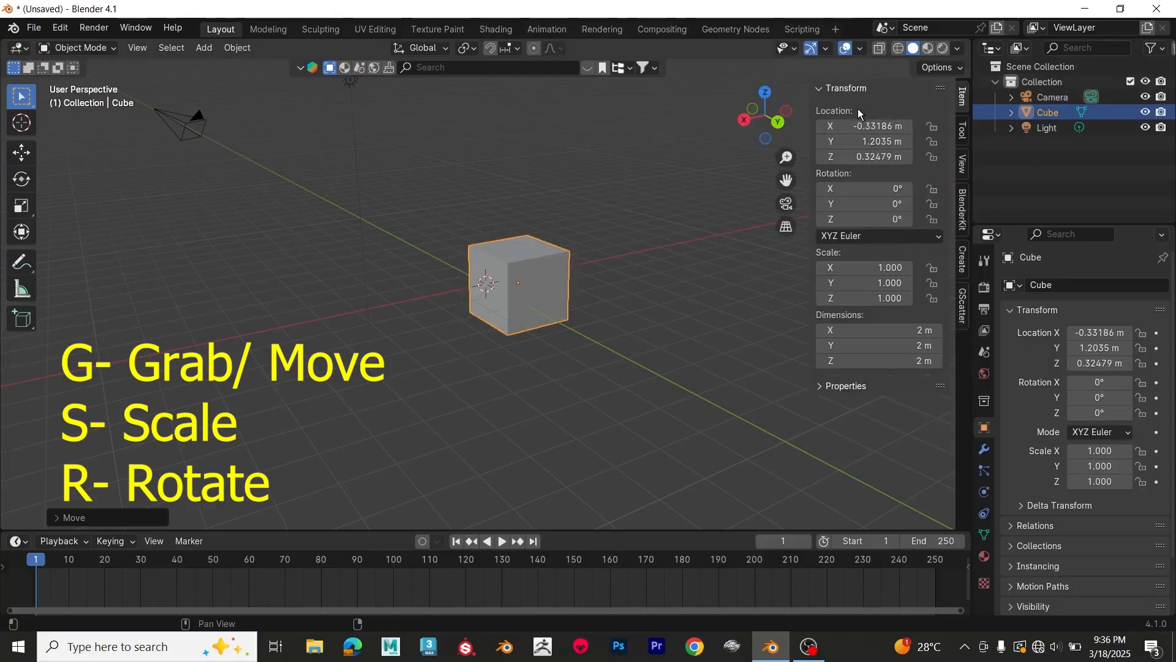
pyautogui.moveTo(890, 125); pyautogui.dragTo(828, 125)
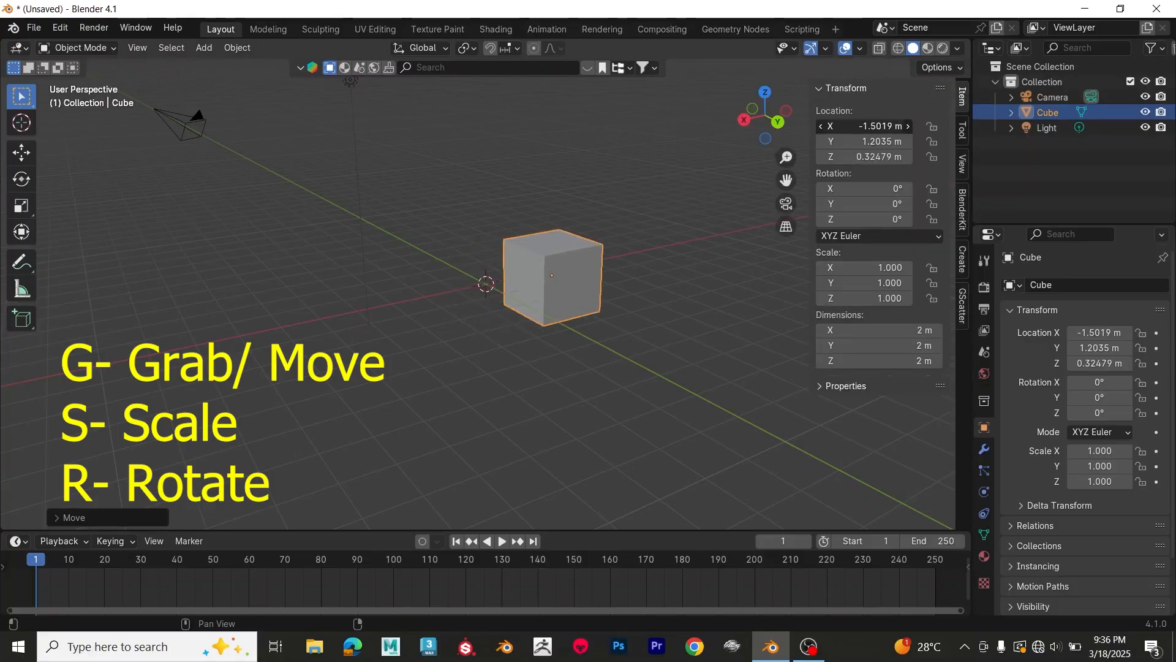
pyautogui.moveTo(892, 141); pyautogui.dragTo(866, 160)
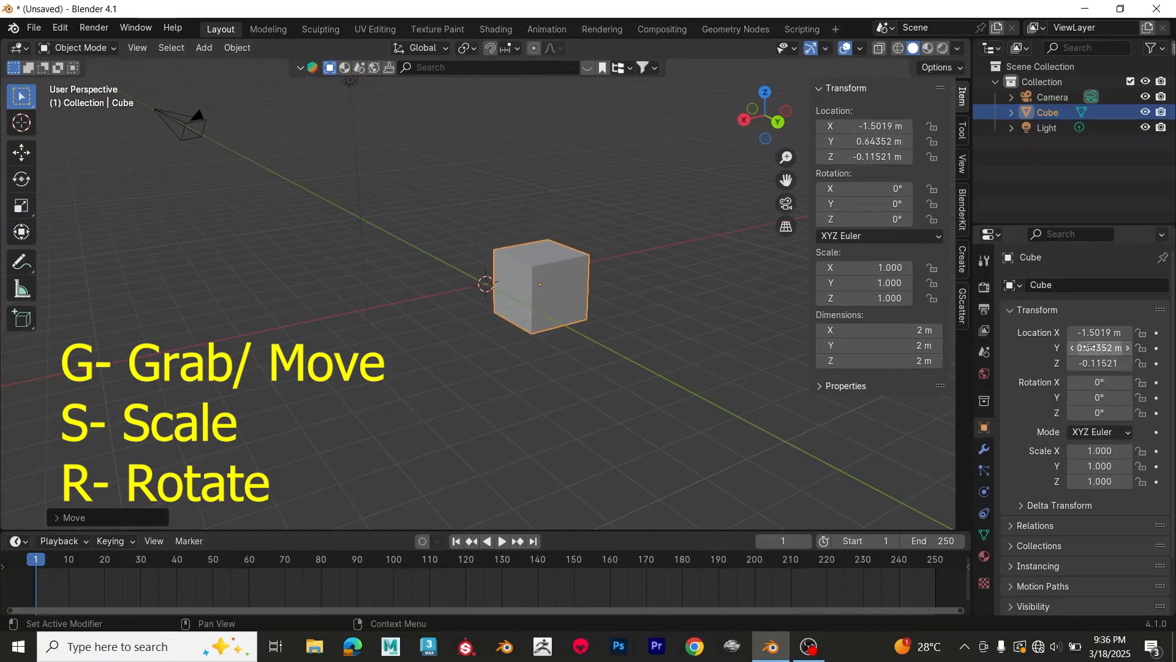
pyautogui.moveTo(1100, 332); pyautogui.dragTo(1111, 363)
# Step: Try rotating the cube around the global X and Y axes, and finish with about 20.3° around global Z
pyautogui.press('r')
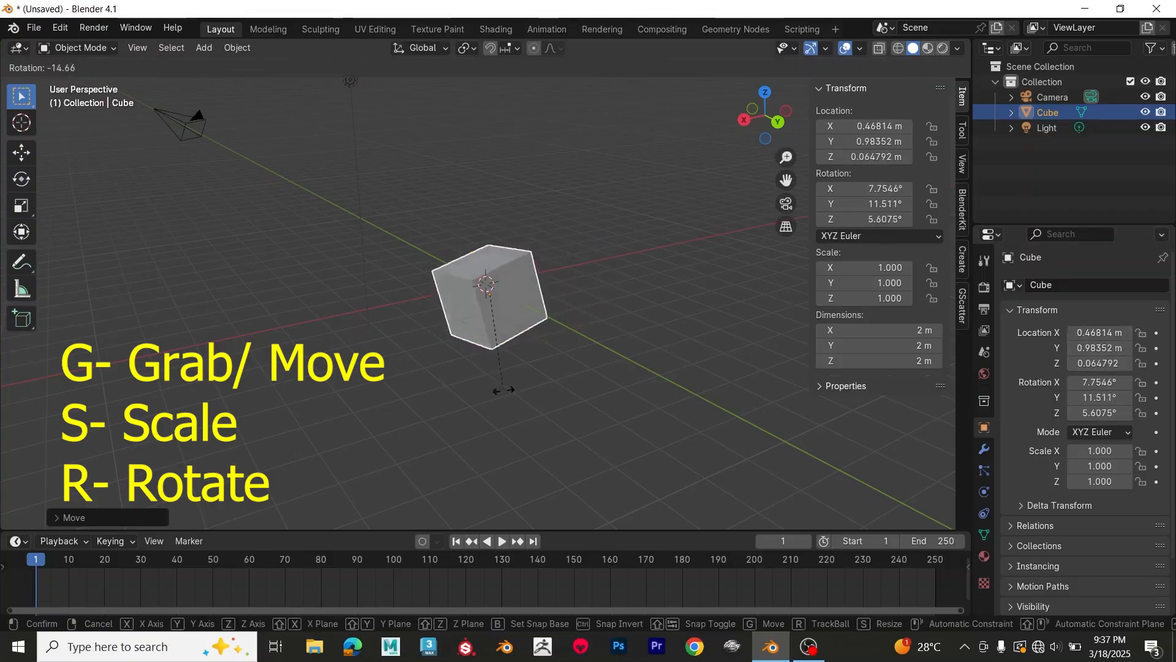
pyautogui.press('x')
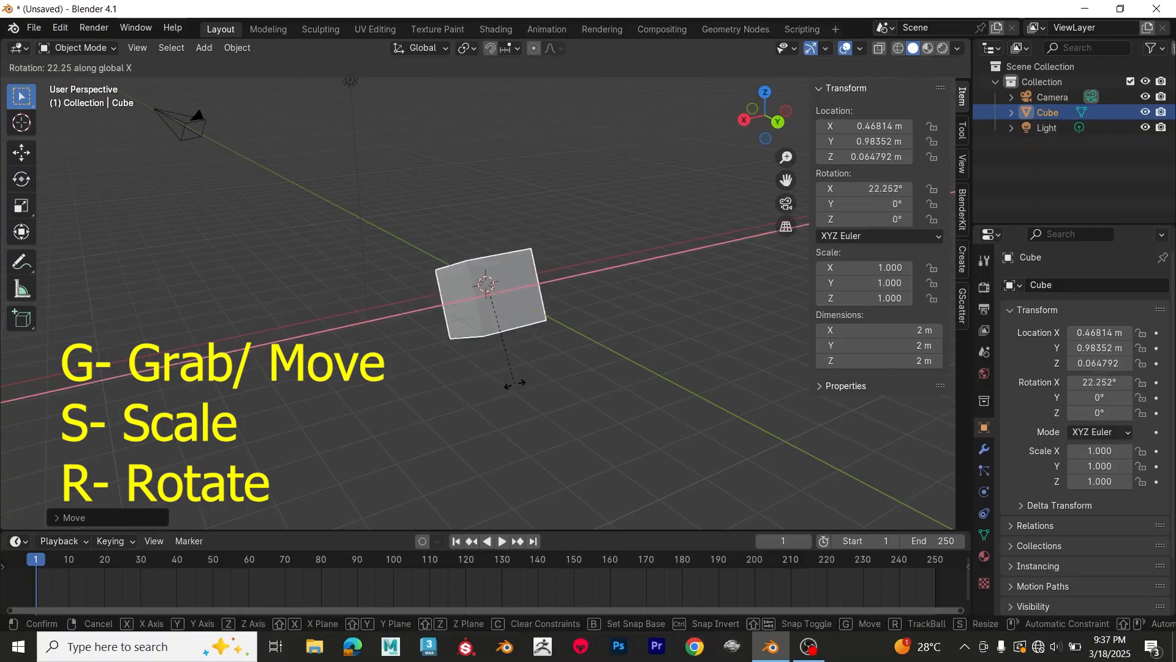
pyautogui.press('y')
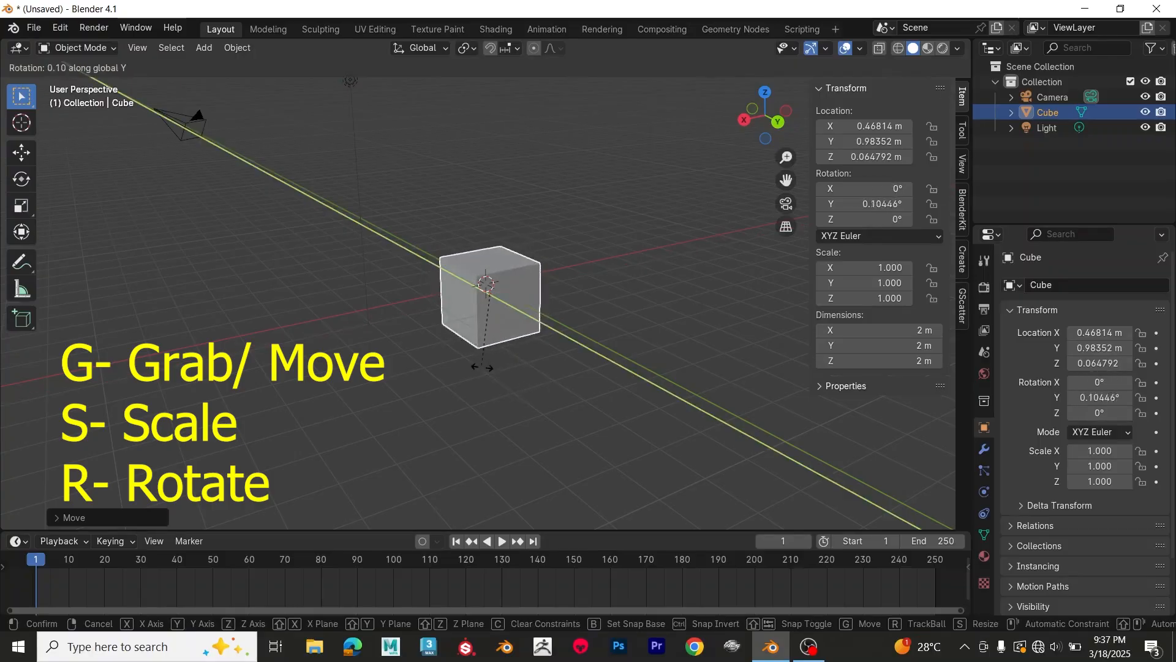
pyautogui.press('z')
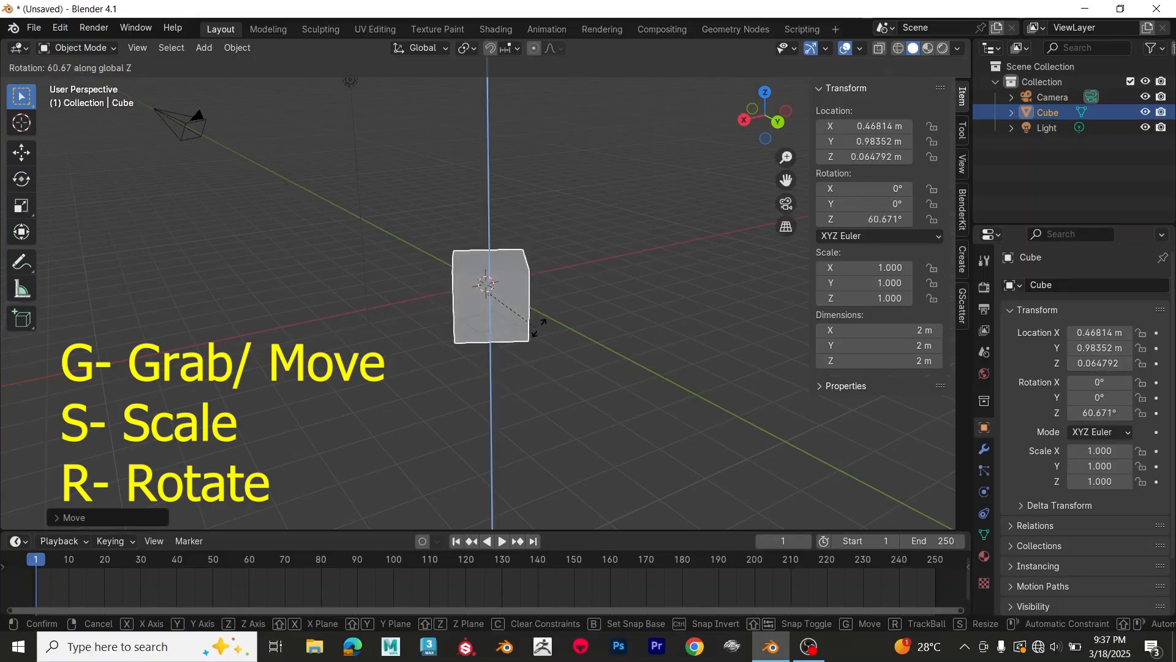
pyautogui.click(501, 340)
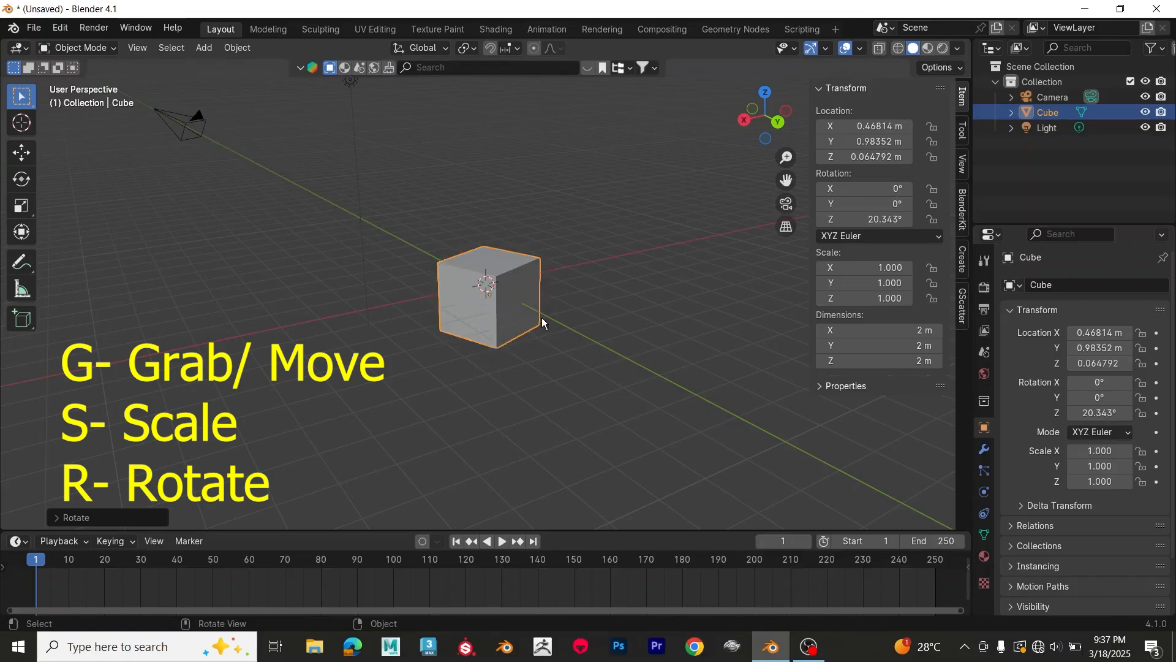
# Step: Scale the cube uniformly to about 1.95 and stretch it further along the global X axis
pyautogui.press('s')
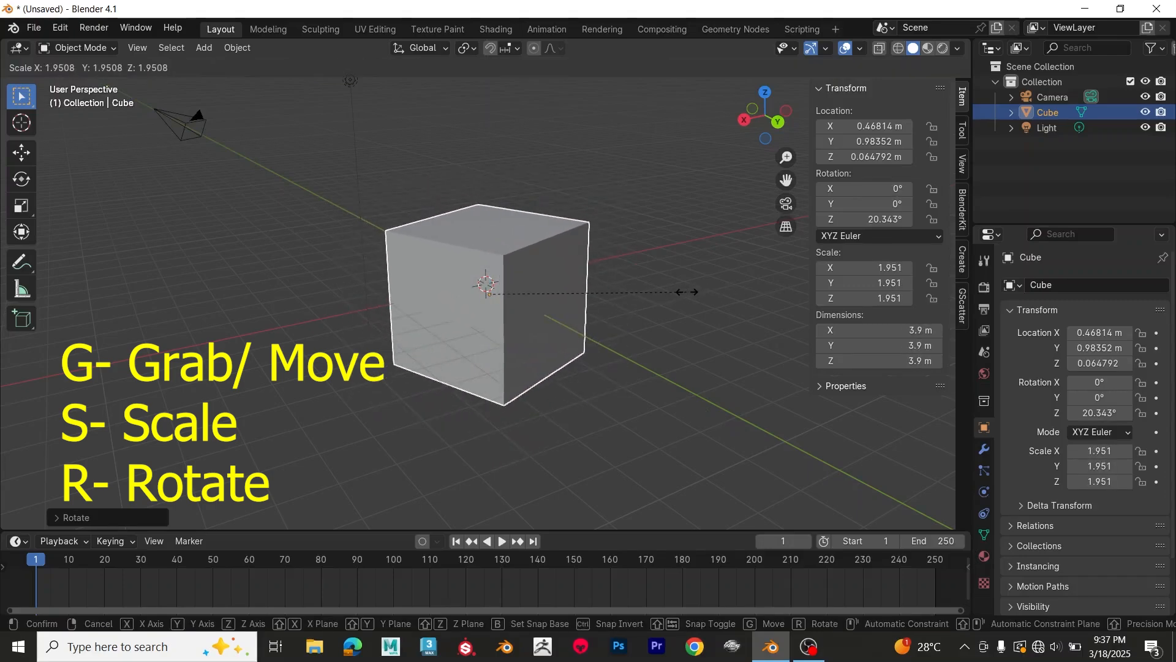
pyautogui.click(643, 301)
pyautogui.press('s')
pyautogui.press('x')
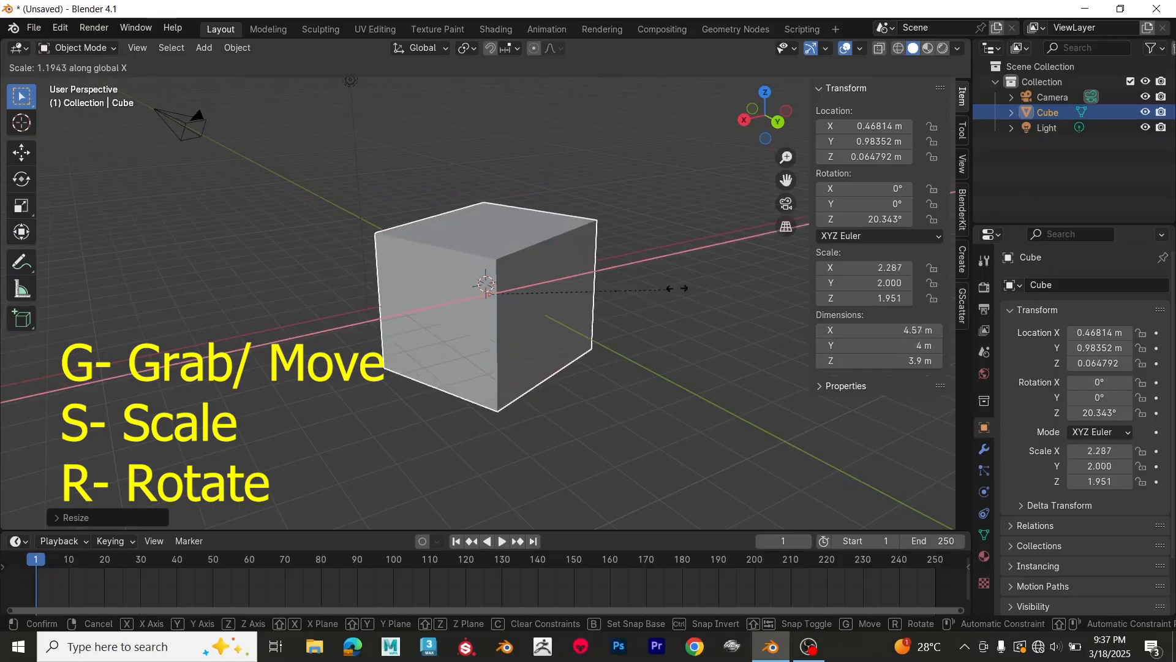
pyautogui.click(731, 258)
# Step: Stretch the cube along global Y and global Z to scale values of about X 3.23, Y 2.23, Z 2.38
pyautogui.press('s')
pyautogui.press('y')
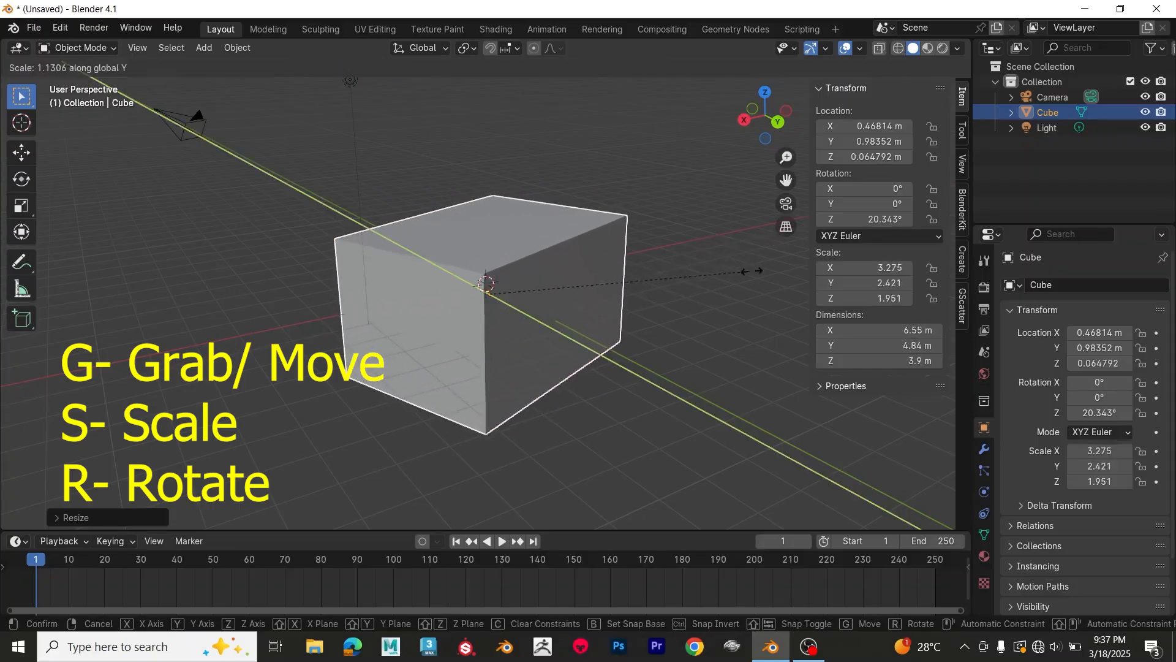
pyautogui.click(729, 288)
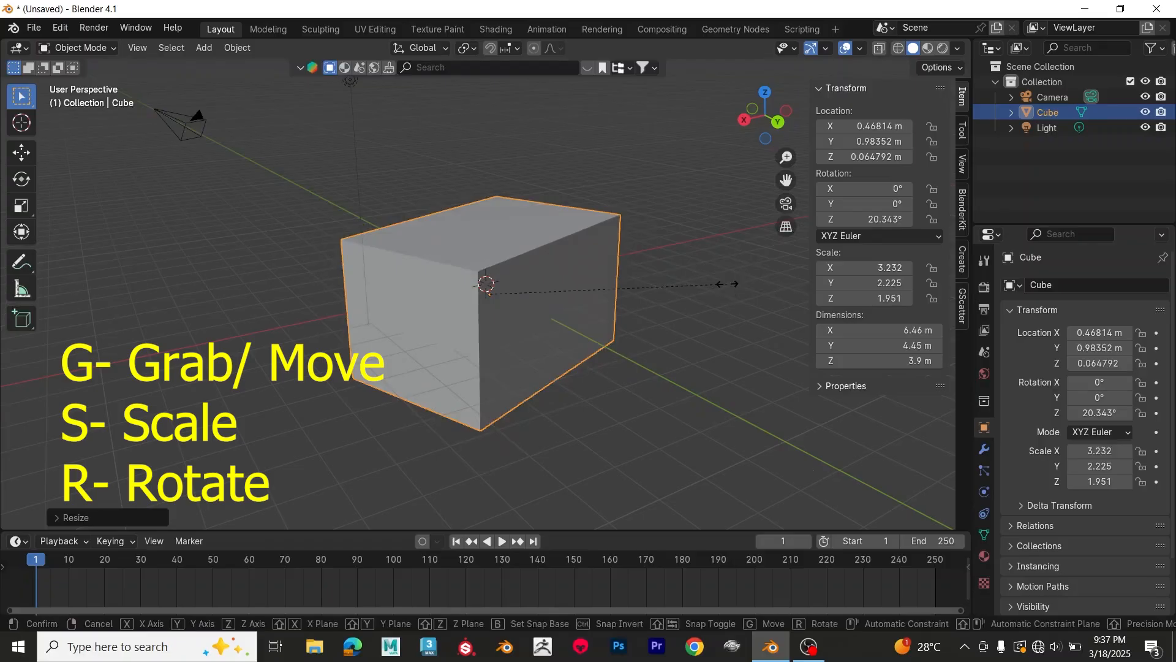
pyautogui.press('s')
pyautogui.press('z')
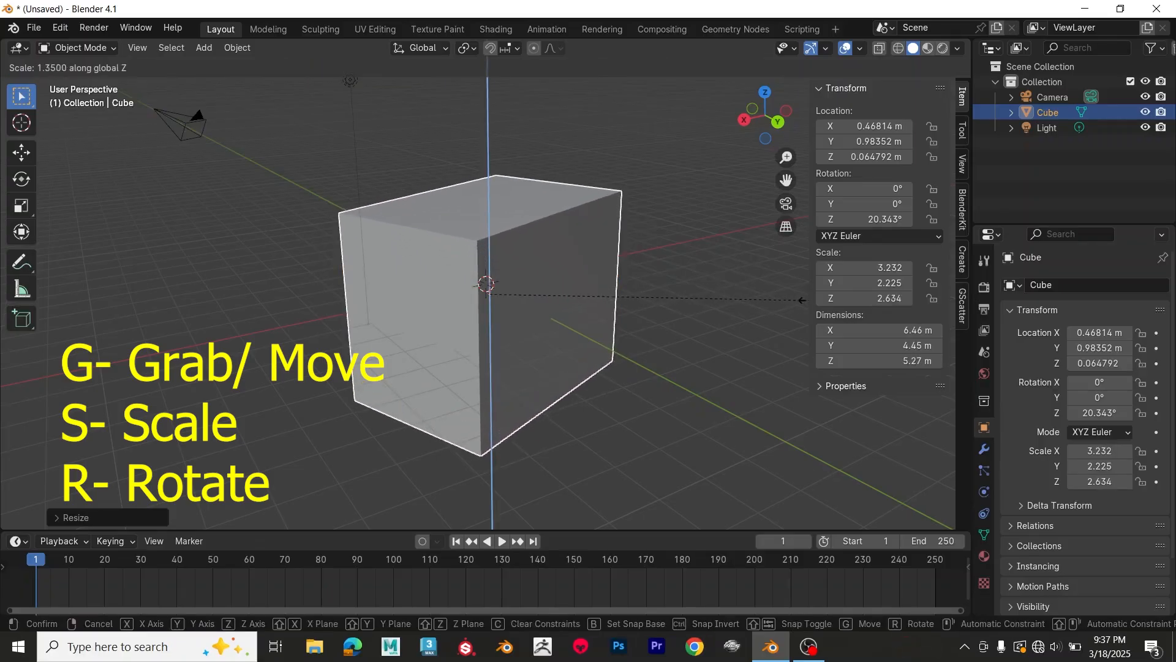
pyautogui.click(704, 309)
pyautogui.moveTo(642, 310); pyautogui.dragTo(616, 322, button='middle')
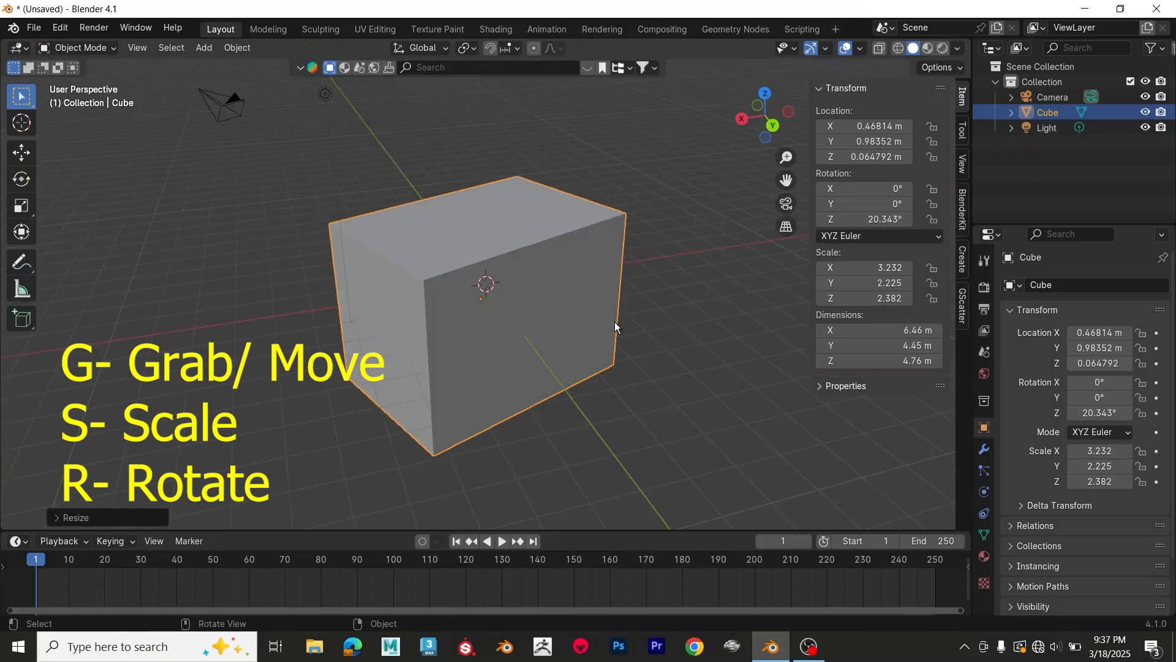
# Step: Reset the cube to its default transform by clearing its scale and location and setting its Z rotation to 0°
pyautogui.hotkey('alt', 's')
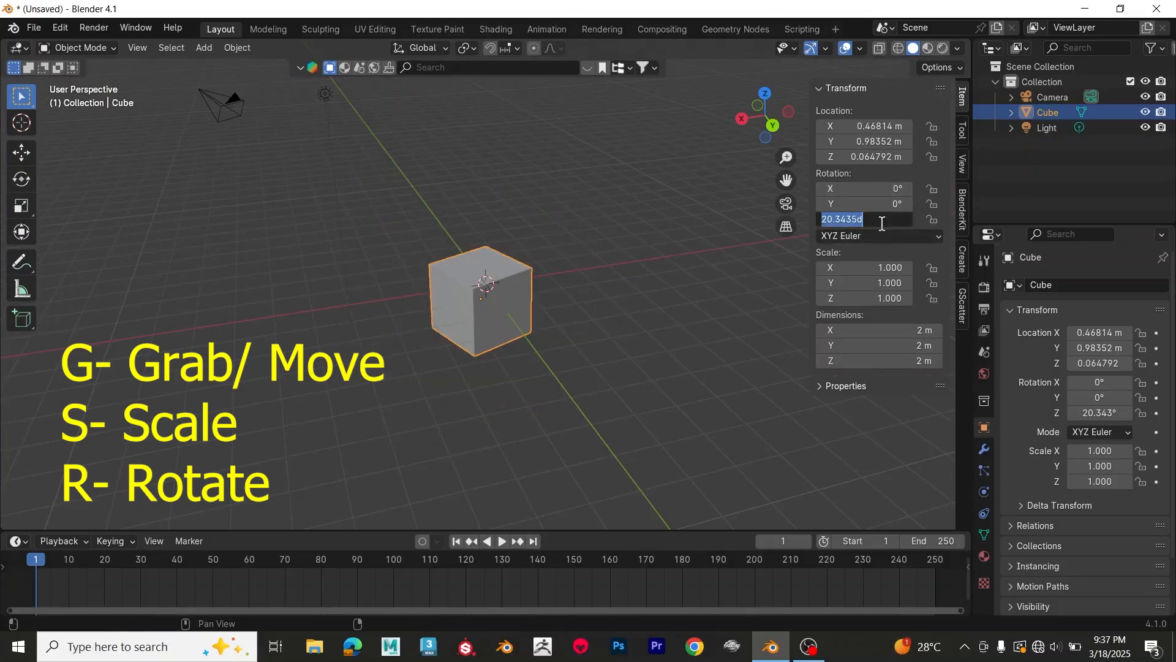
pyautogui.write('0')
pyautogui.press('Return')
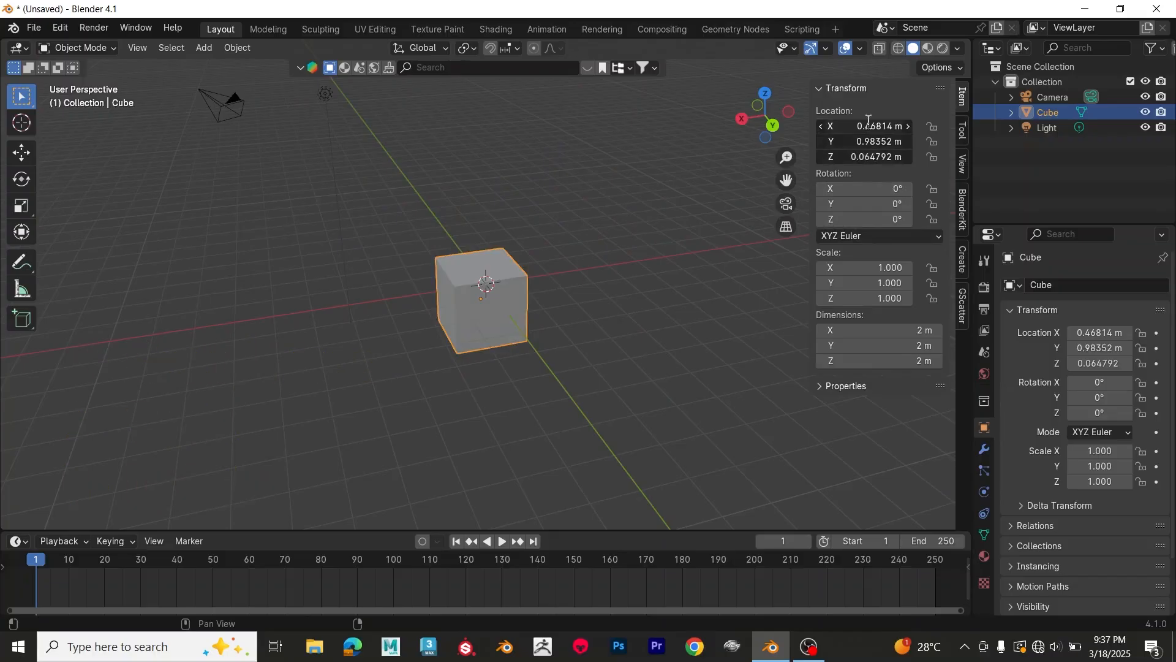
pyautogui.hotkey('alt', 'g')
# Step: View the cube from the front, right and top in orthographic view
pyautogui.moveTo(766, 197); pyautogui.dragTo(623, 273, button='middle')
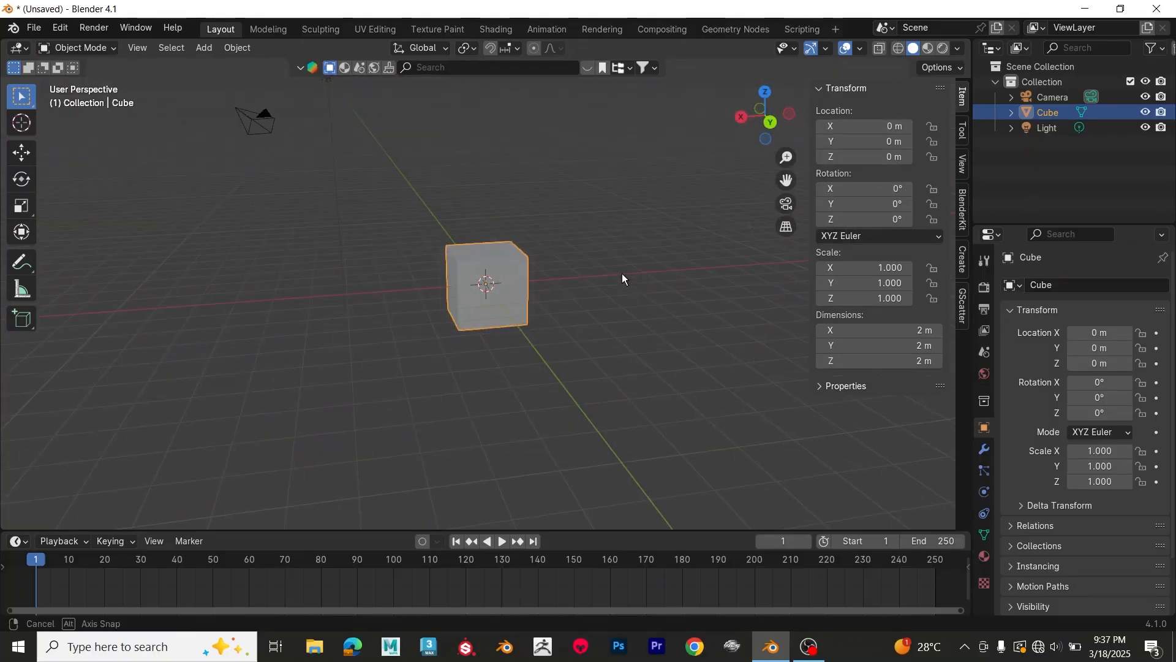
pyautogui.press('KP_1')
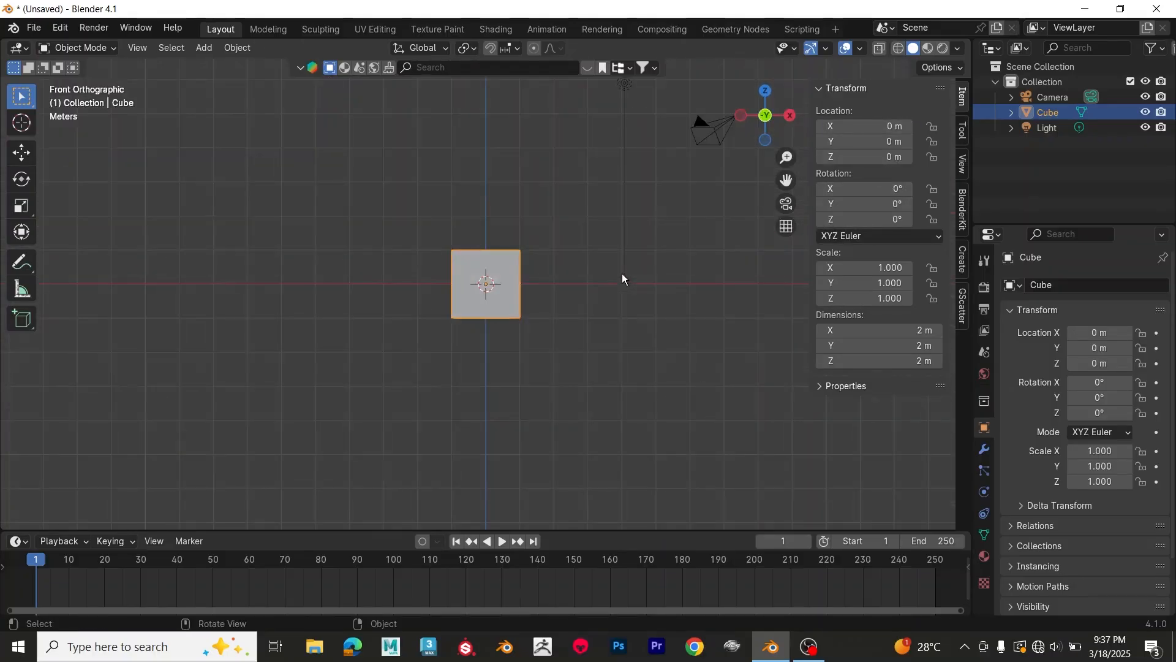
pyautogui.press('KP_3')
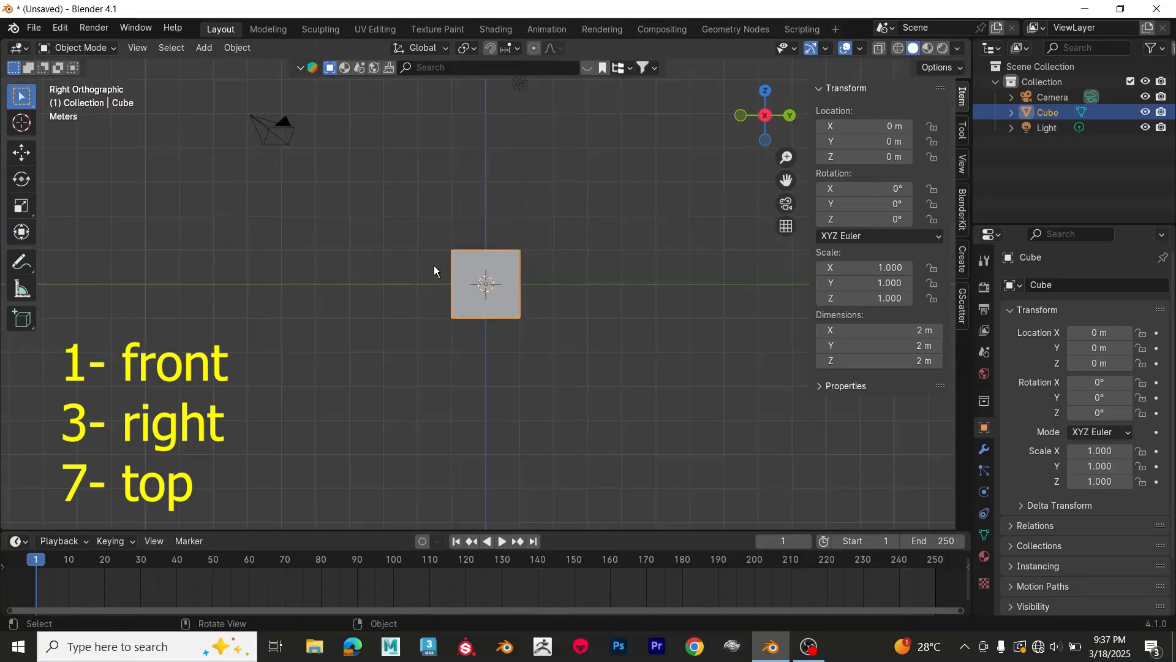
pyautogui.press('KP_7')
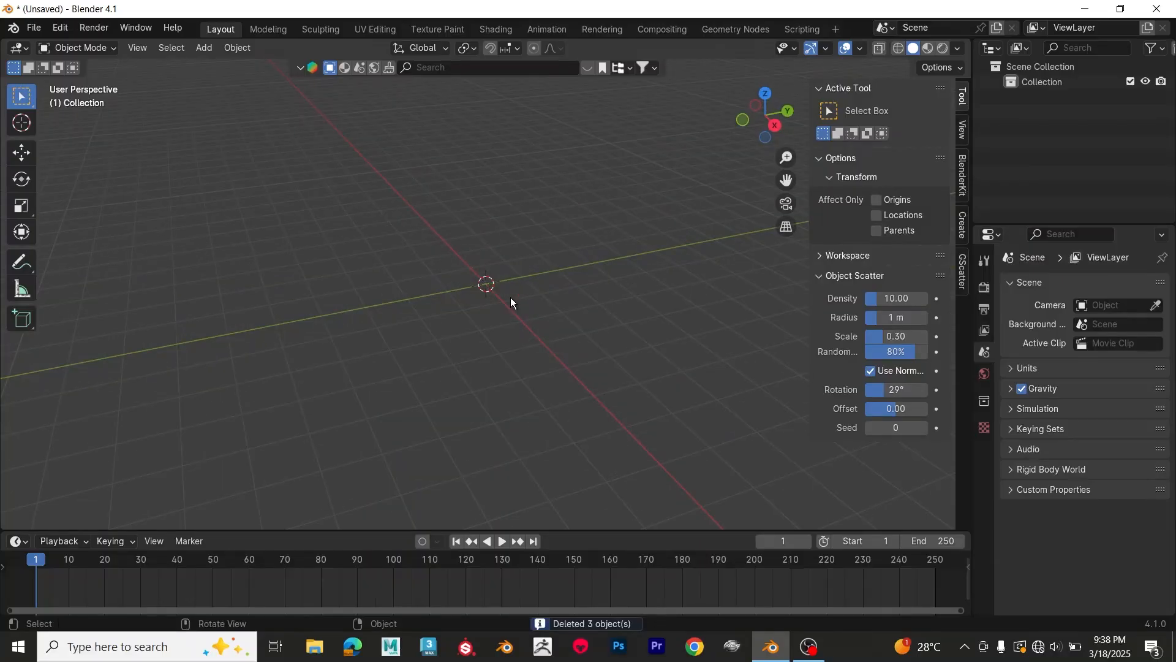
# Step: Add a plane mesh to the empty scene and move it along global Y to about -4.17 m
pyautogui.hotkey('shift', 'a')
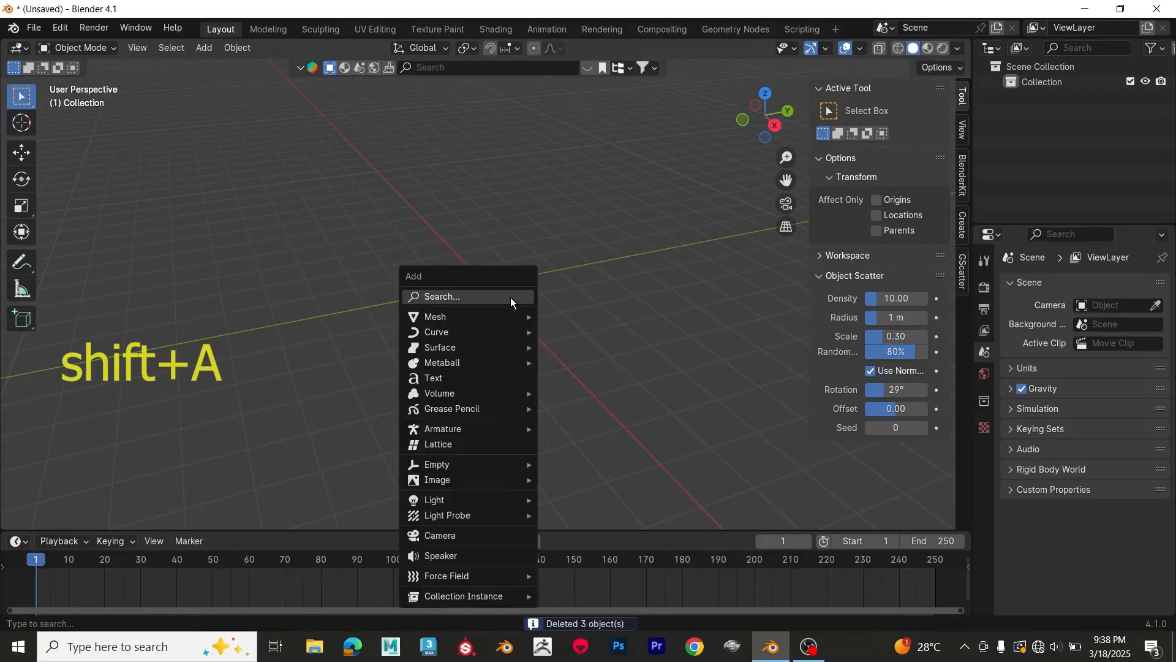
pyautogui.moveTo(473, 316)
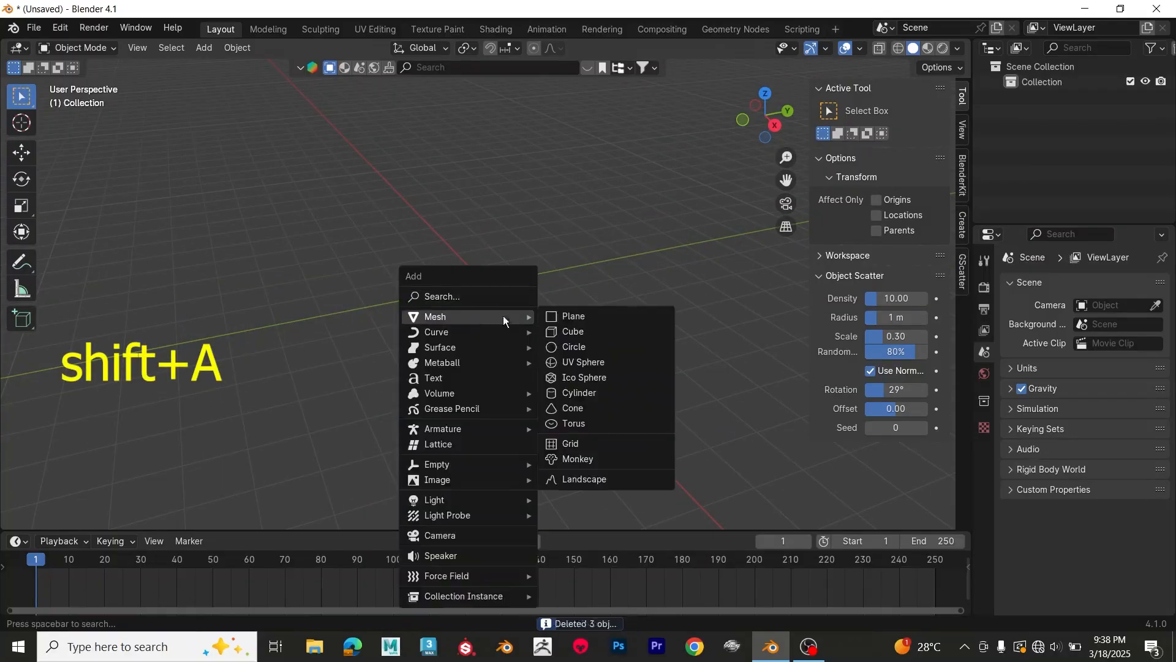
pyautogui.click(562, 315)
pyautogui.moveTo(561, 303); pyautogui.dragTo(576, 339, button='middle')
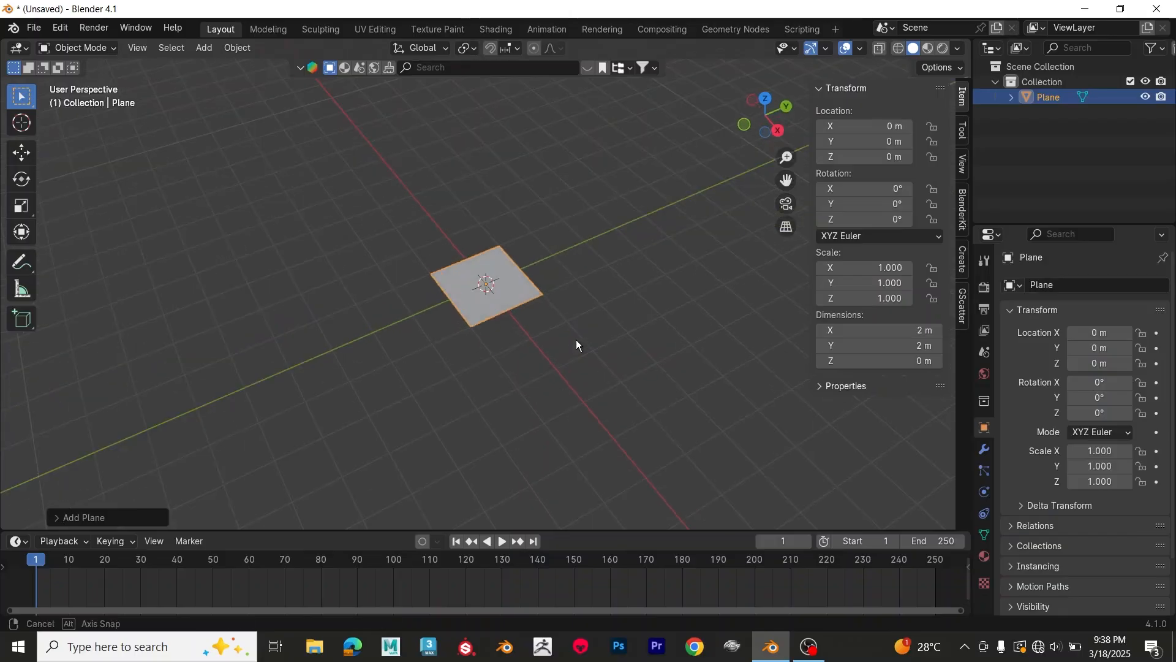
pyautogui.press('g')
pyautogui.press('y')
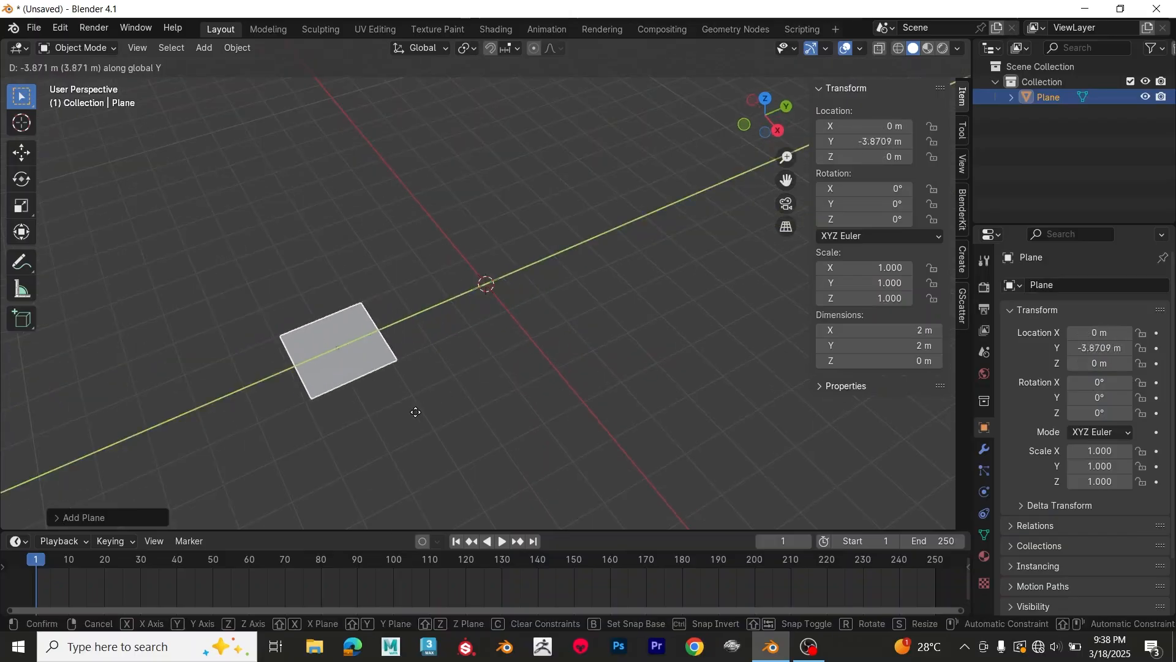
pyautogui.click(436, 399)
# Step: Add a cube mesh at the world origin beside the plane
pyautogui.hotkey('shift', 'a')
pyautogui.moveTo(473, 337)
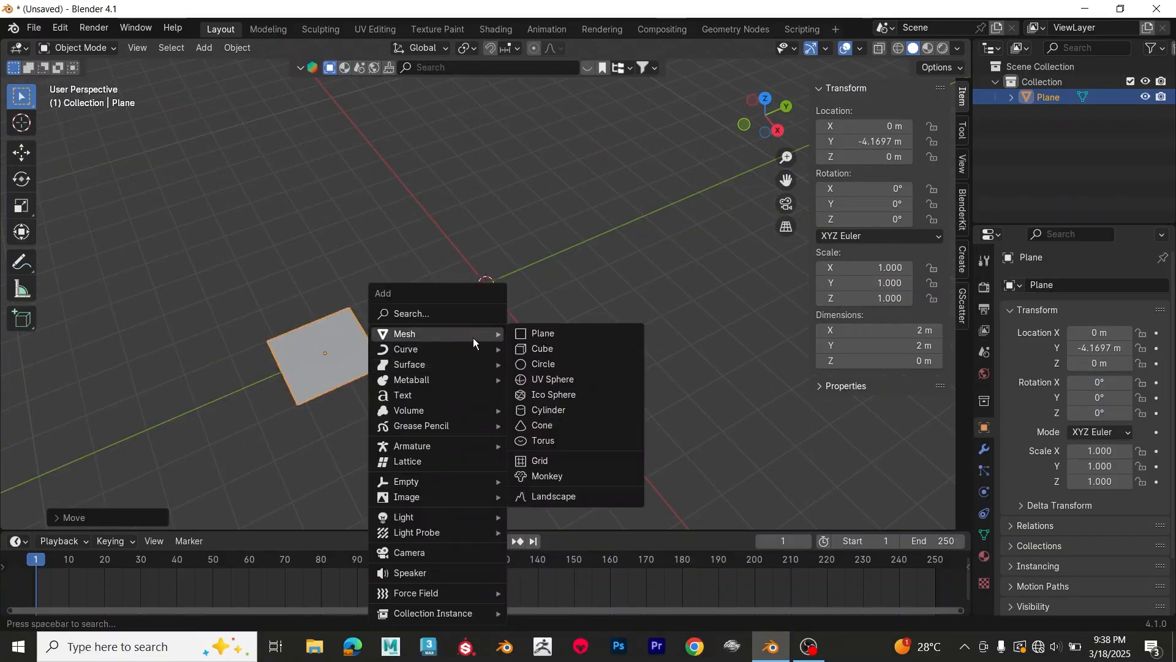
pyautogui.click(557, 352)
pyautogui.moveTo(561, 329)
pyautogui.mouseDown(button='middle')
pyautogui.moveTo(532, 311)
pyautogui.moveTo(575, 330)
pyautogui.mouseUp(button='middle')
# Step: Add a UV sphere mesh at the world origin, inside the cube
pyautogui.hotkey('shift', 'a')
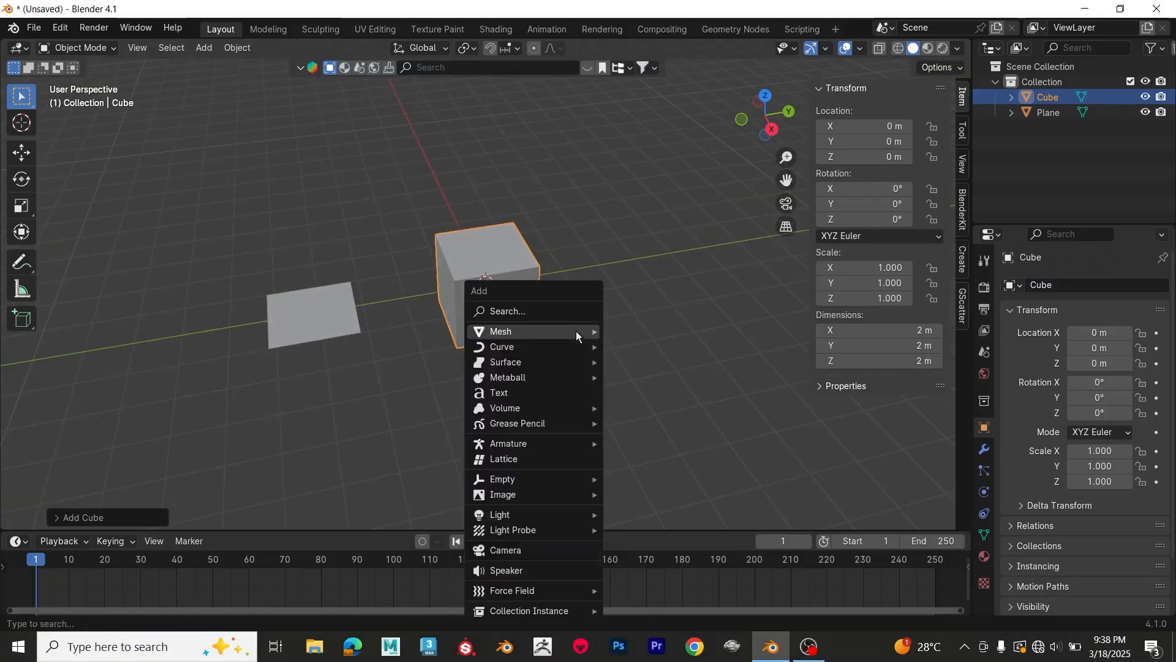
pyautogui.moveTo(576, 331)
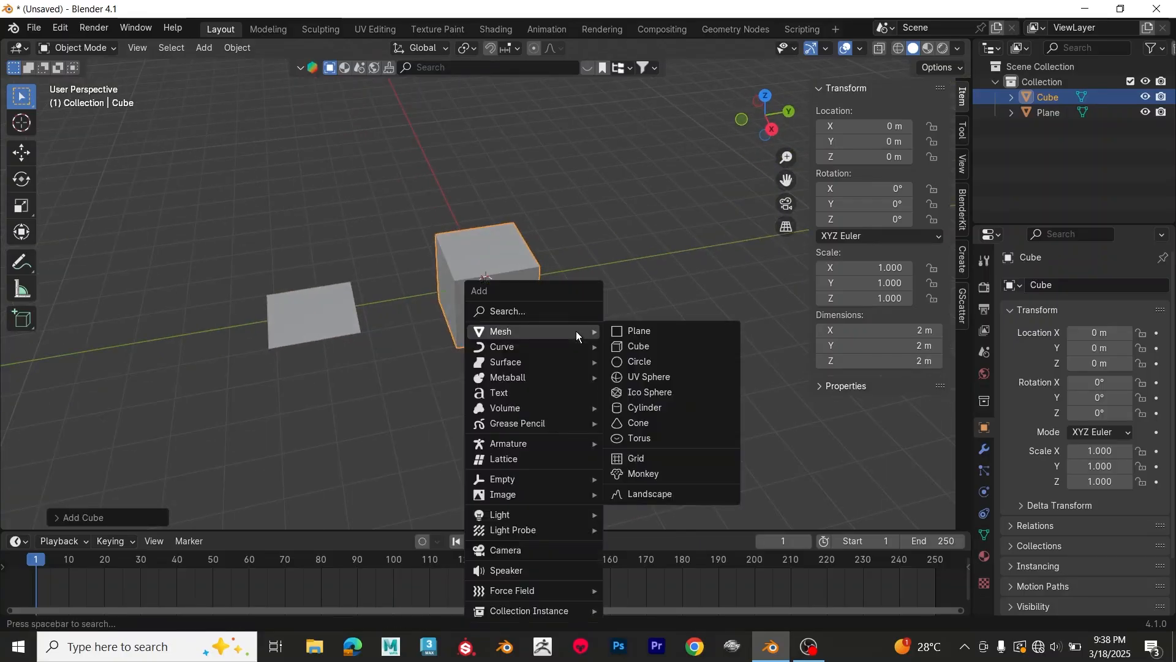
pyautogui.click(650, 377)
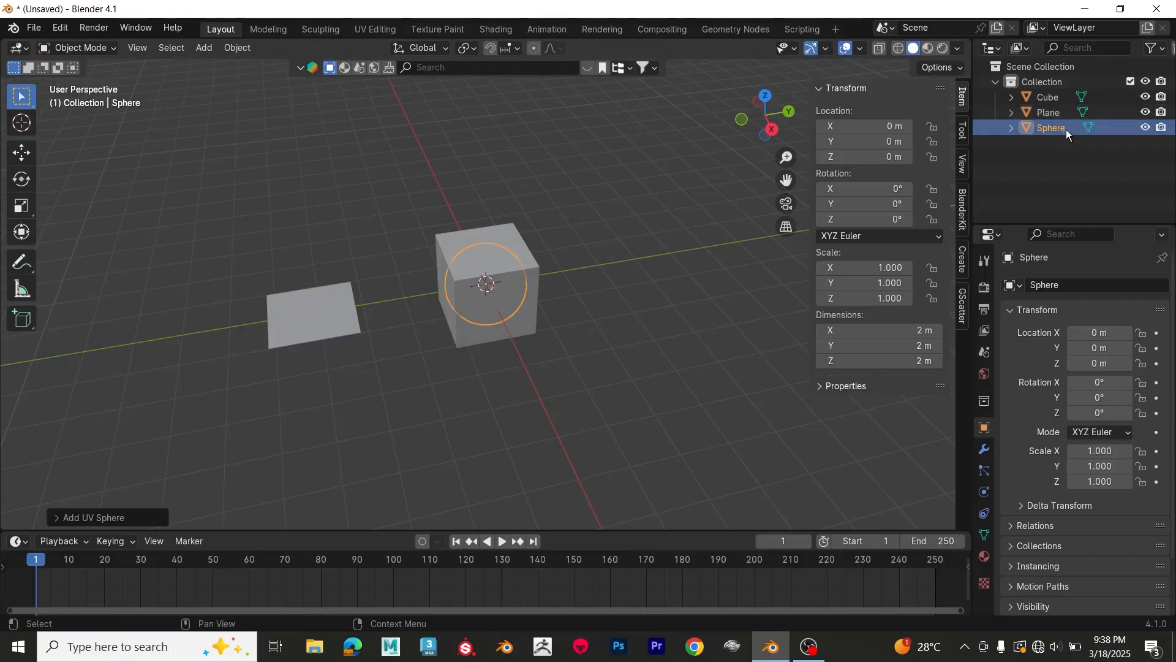
pyautogui.scroll(2, 595, 268)
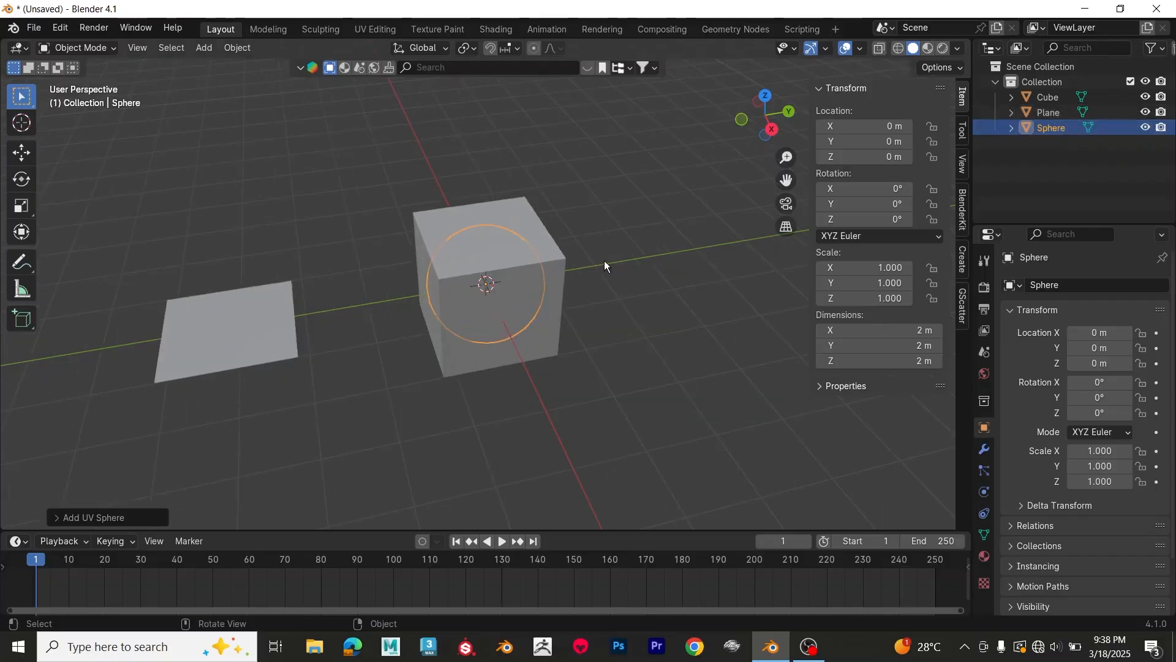
# Step: Switch the viewport to wireframe shading and back to solid, and turn on the wireframe overlay
pyautogui.click(898, 52)
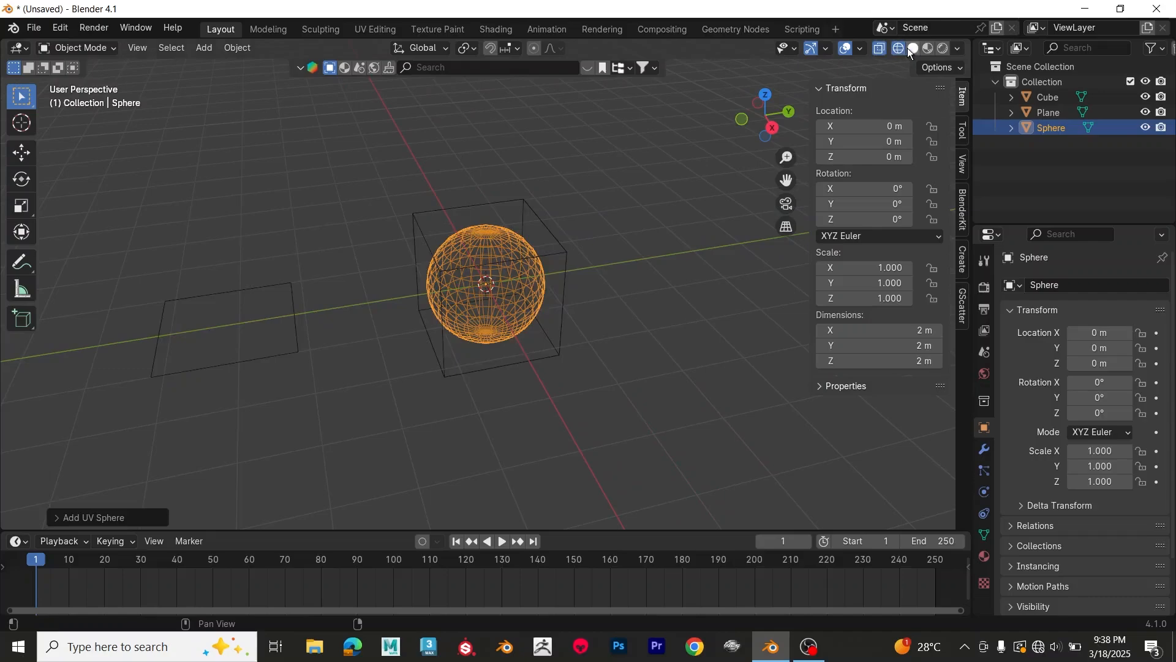
pyautogui.click(912, 49)
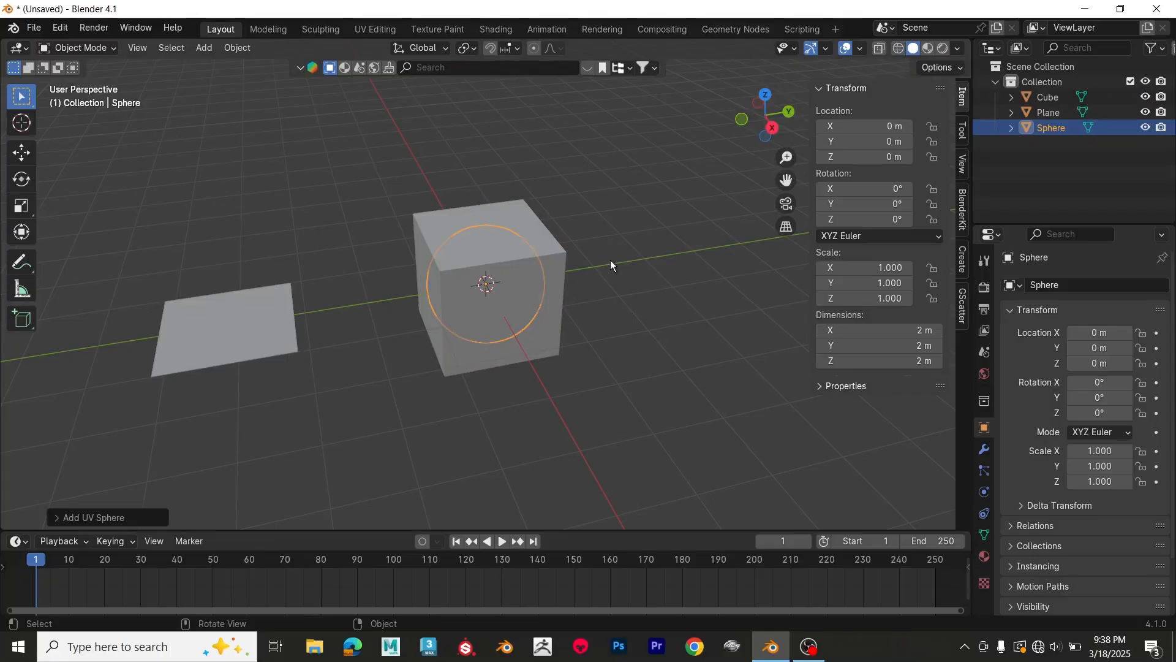
pyautogui.click(860, 48)
pyautogui.click(767, 302)
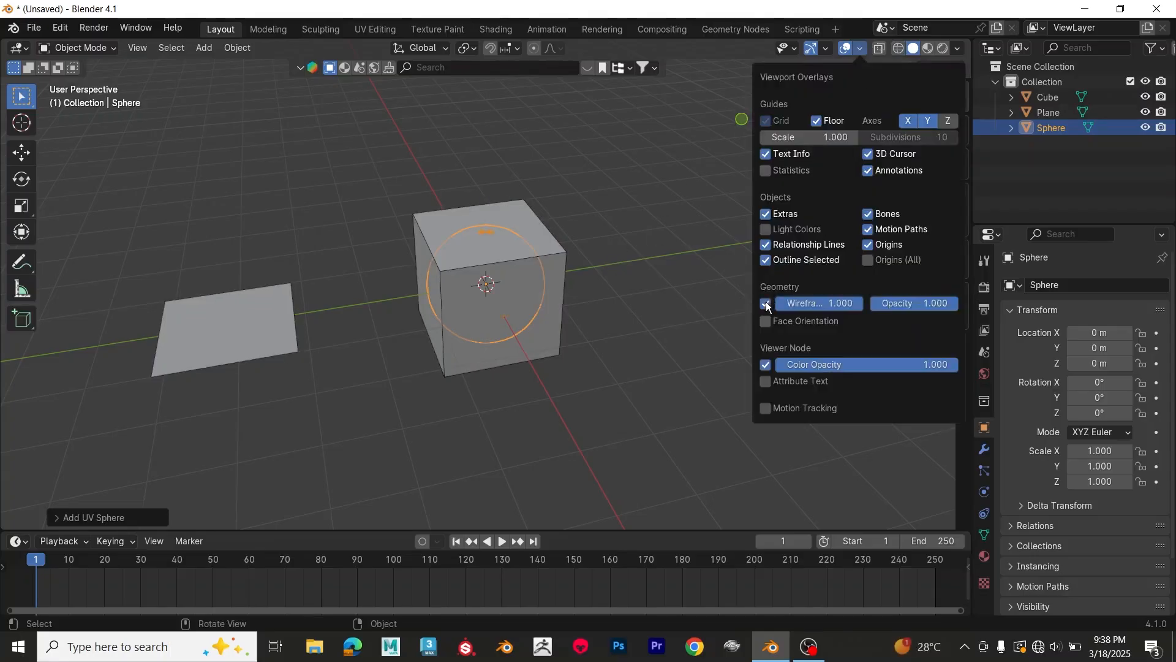
pyautogui.moveTo(569, 359); pyautogui.dragTo(620, 338, button='middle')
pyautogui.click(620, 338)
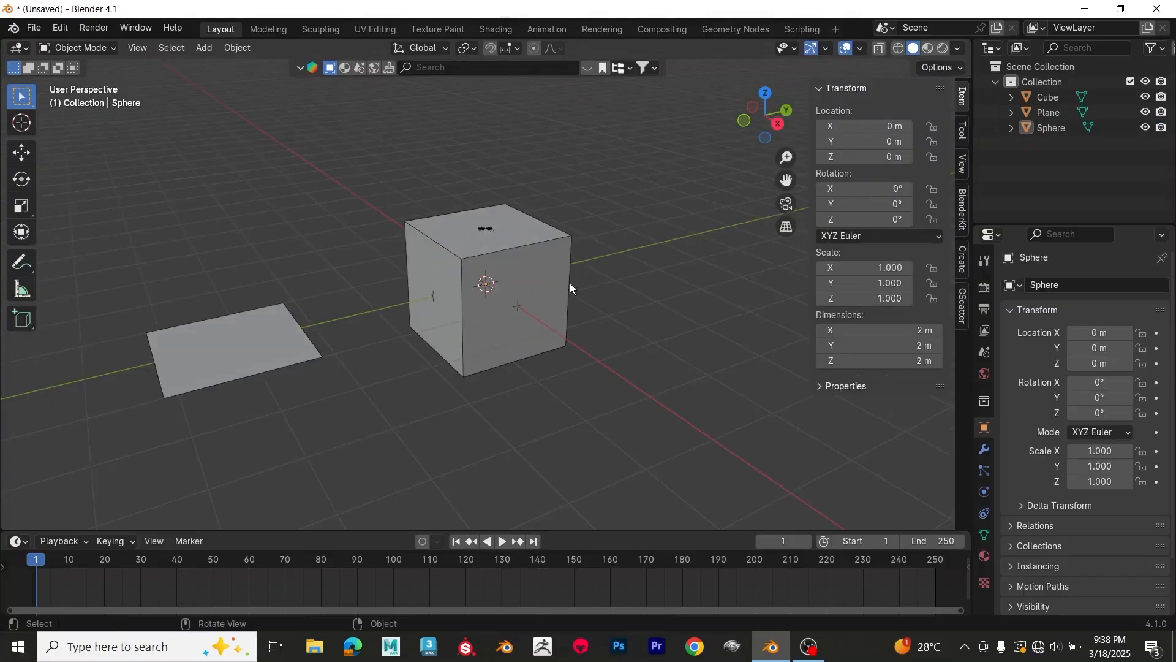
pyautogui.moveTo(569, 288); pyautogui.dragTo(683, 260, button='middle')
# Step: Move the sphere out of the cube along global Y to about 2.76 m and turn off the wireframe overlay
pyautogui.click(1055, 127)
pyautogui.moveTo(442, 324); pyautogui.dragTo(549, 303, button='middle')
pyautogui.press('g')
pyautogui.press('y')
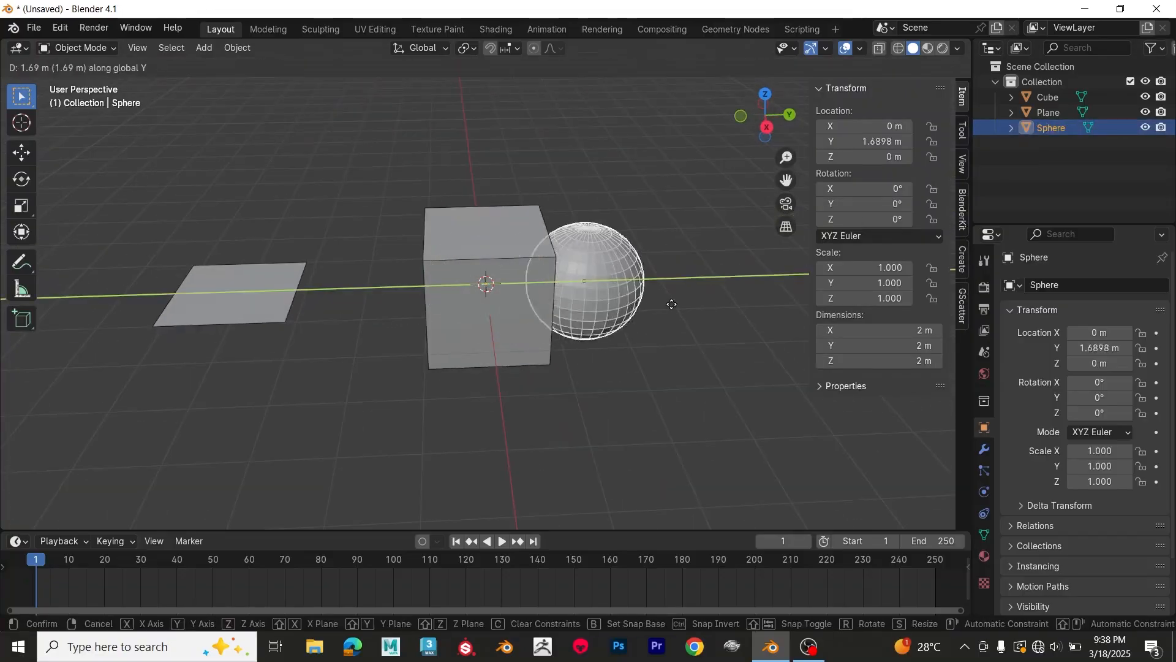
pyautogui.click(708, 309)
pyautogui.click(660, 378)
pyautogui.moveTo(661, 377); pyautogui.dragTo(724, 365, button='middle')
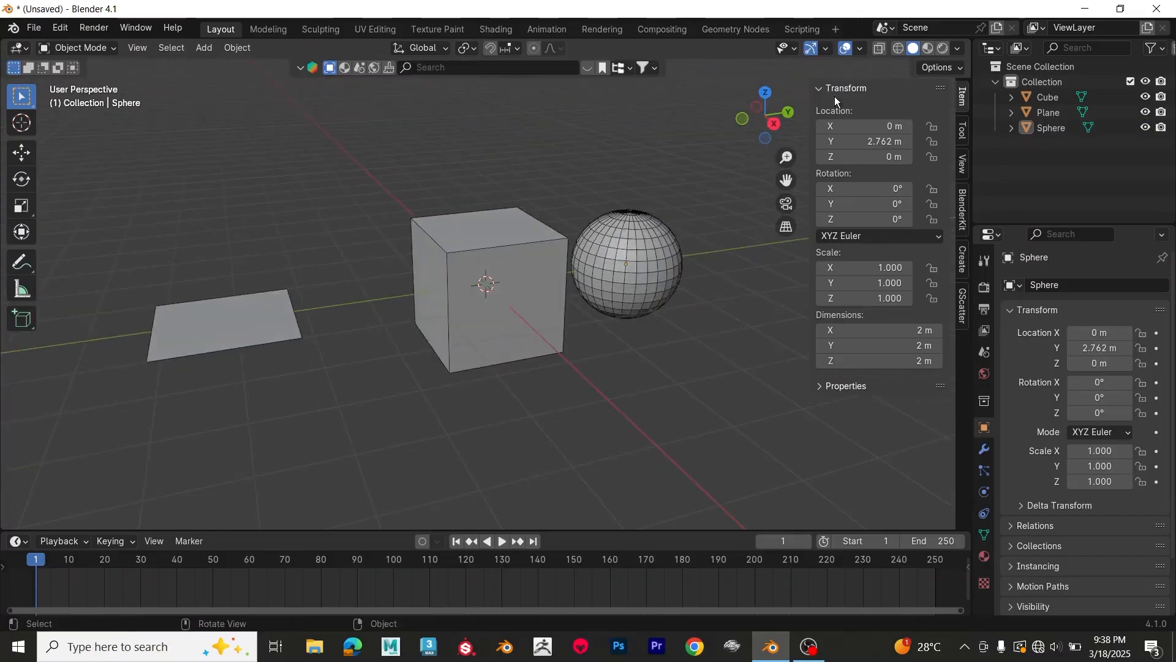
pyautogui.click(861, 48)
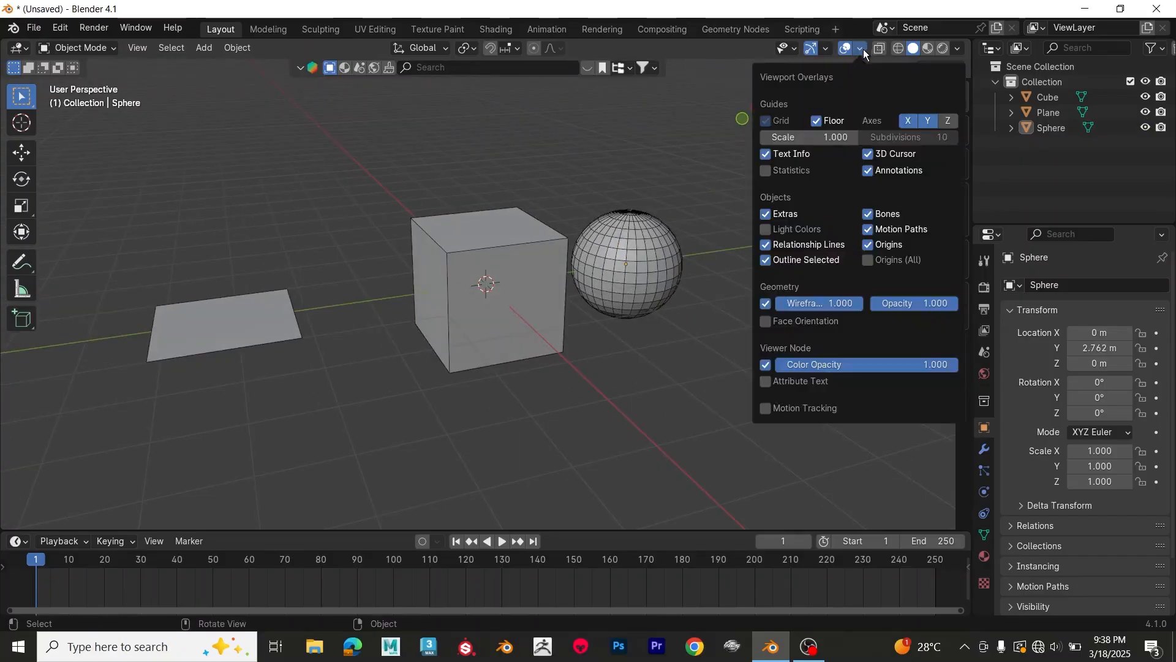
pyautogui.click(767, 304)
# Step: Add a cone mesh and move it along global Y to about 5.76 m, beyond the sphere
pyautogui.moveTo(638, 340); pyautogui.dragTo(456, 358, button='middle')
pyautogui.scroll(-3, 468, 350)
pyautogui.hotkey('shift', 'a')
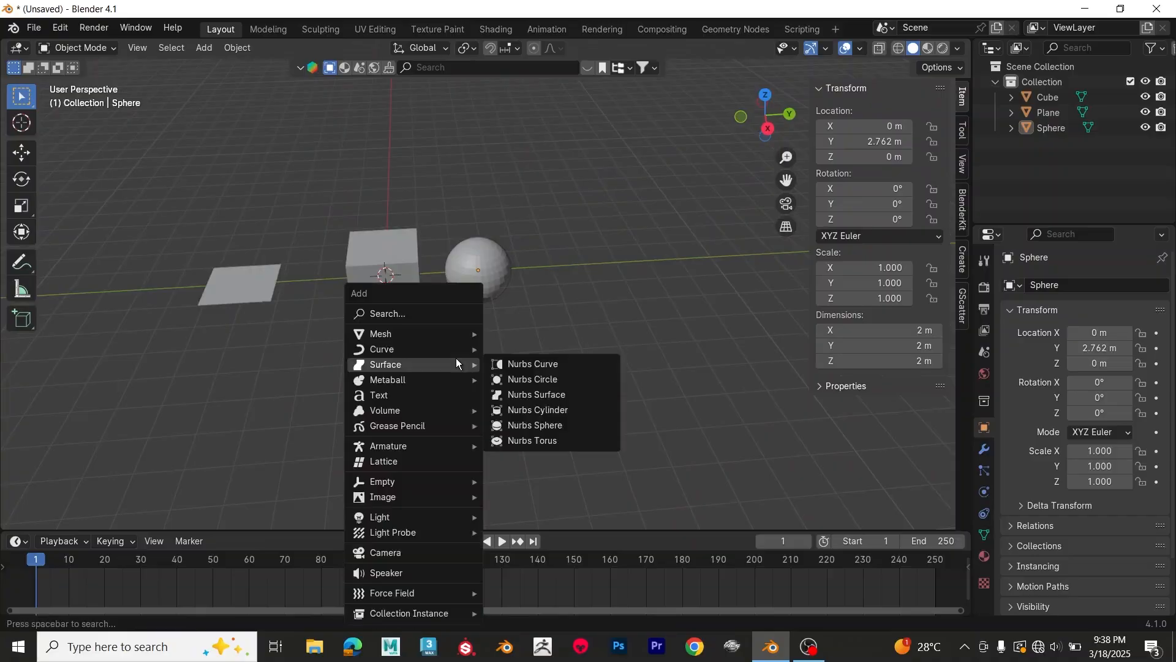
pyautogui.moveTo(447, 337)
pyautogui.click(534, 424)
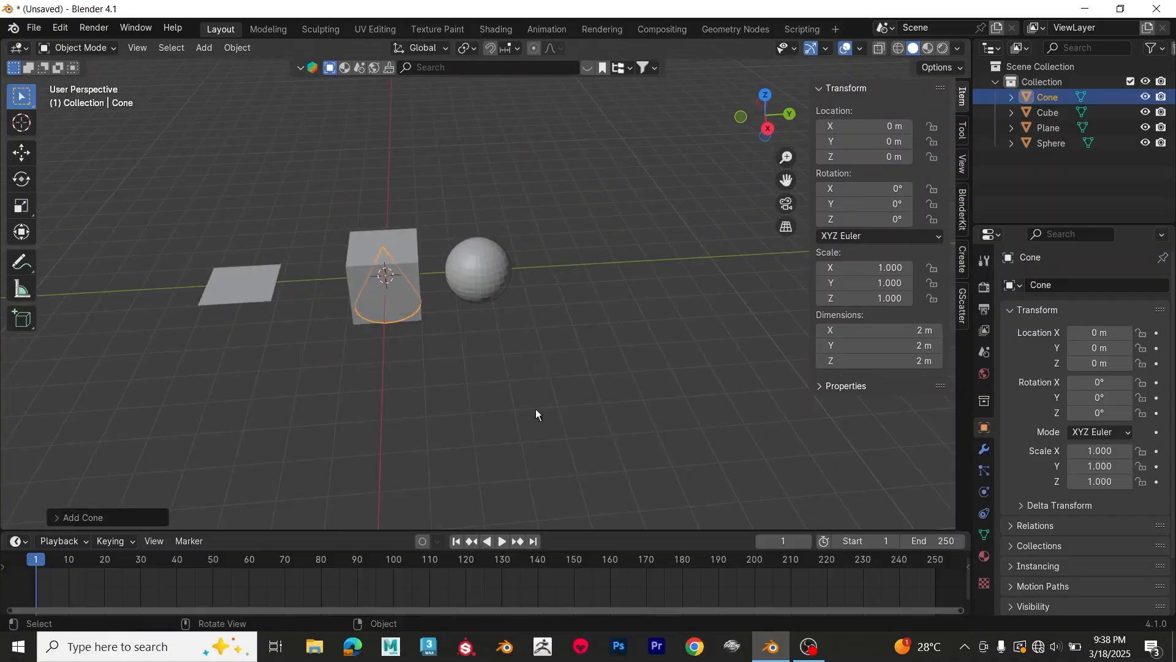
pyautogui.press('g')
pyautogui.press('y')
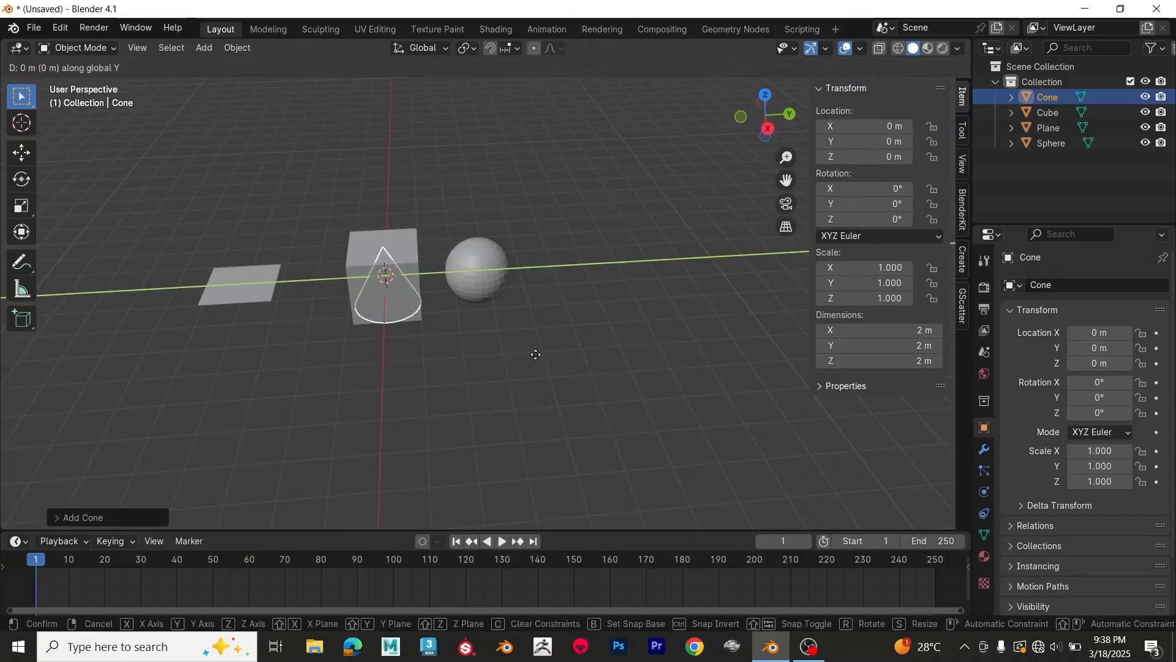
pyautogui.click(698, 337)
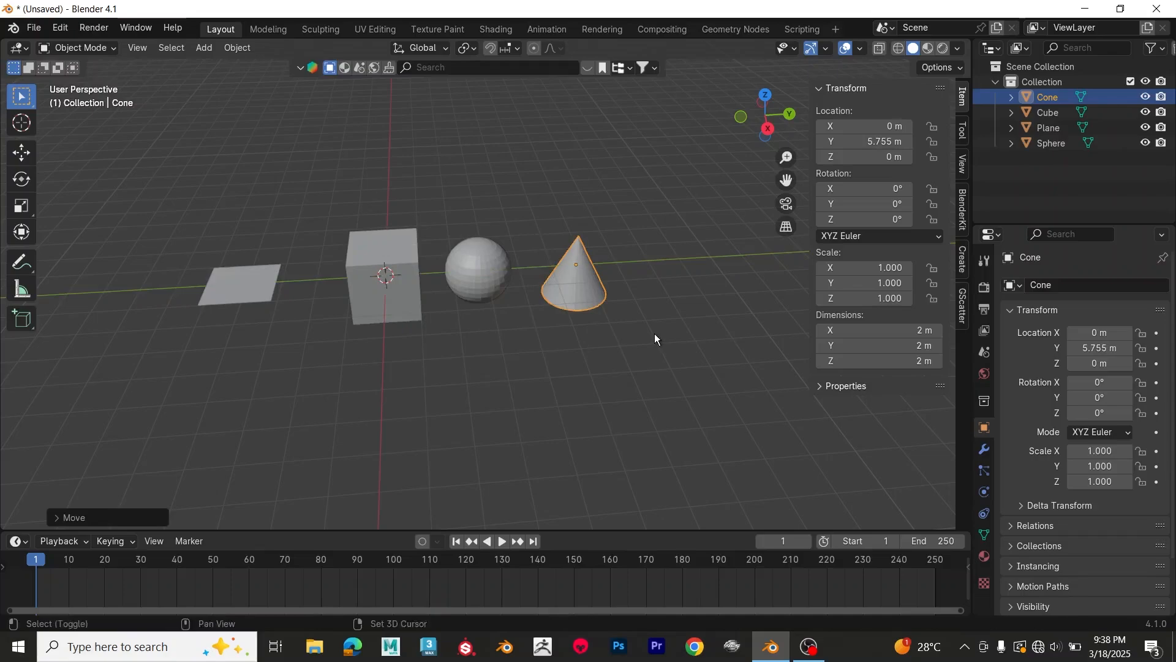
# Step: Add a torus mesh and move it along global Y to about 9.01 m, beyond the cone
pyautogui.hotkey('shift', 'a')
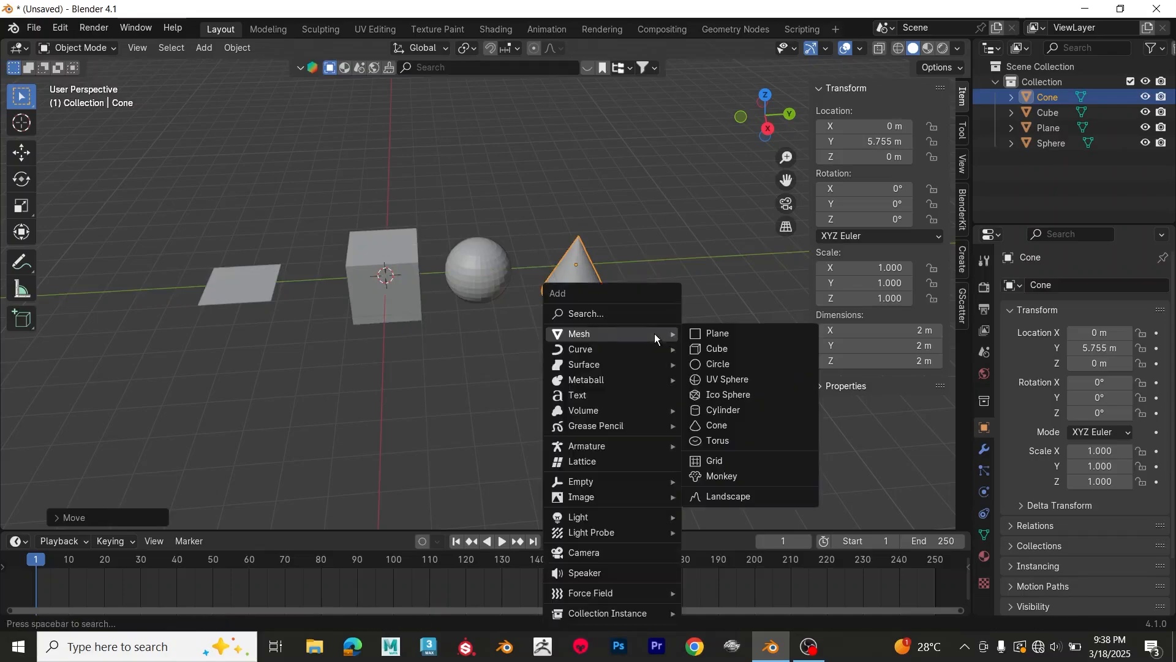
pyautogui.click(718, 442)
pyautogui.press('g')
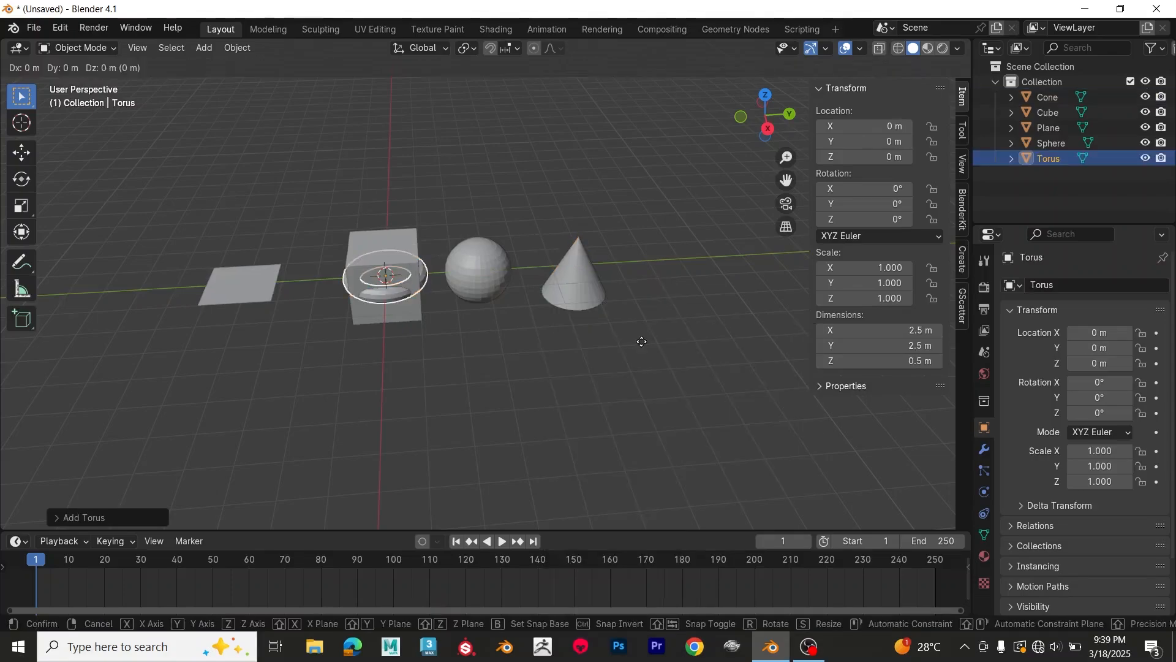
pyautogui.press('y')
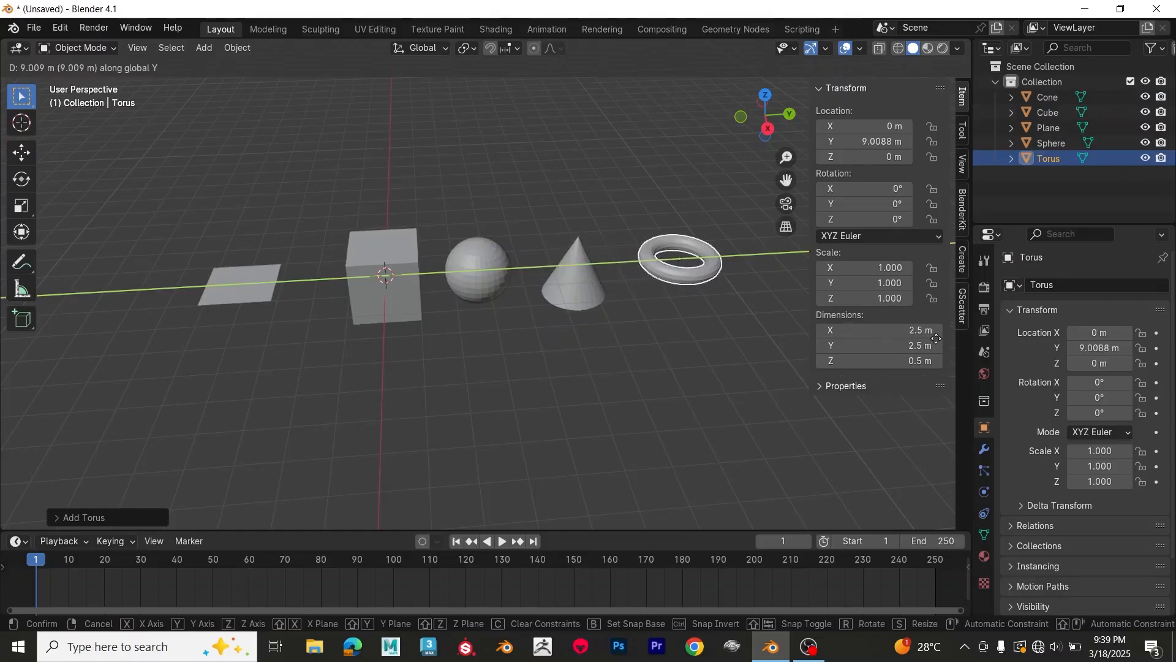
pyautogui.click(591, 398)
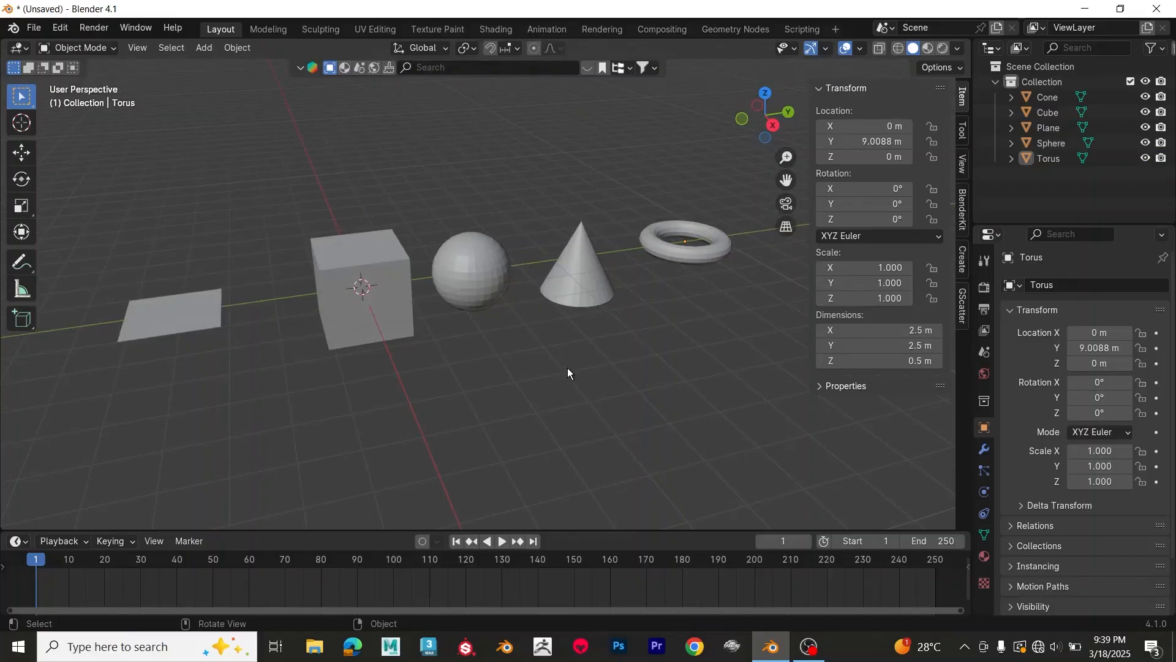
# Step: Select all five objects together, move them freely and undo the move
pyautogui.scroll(-3, 567, 367)
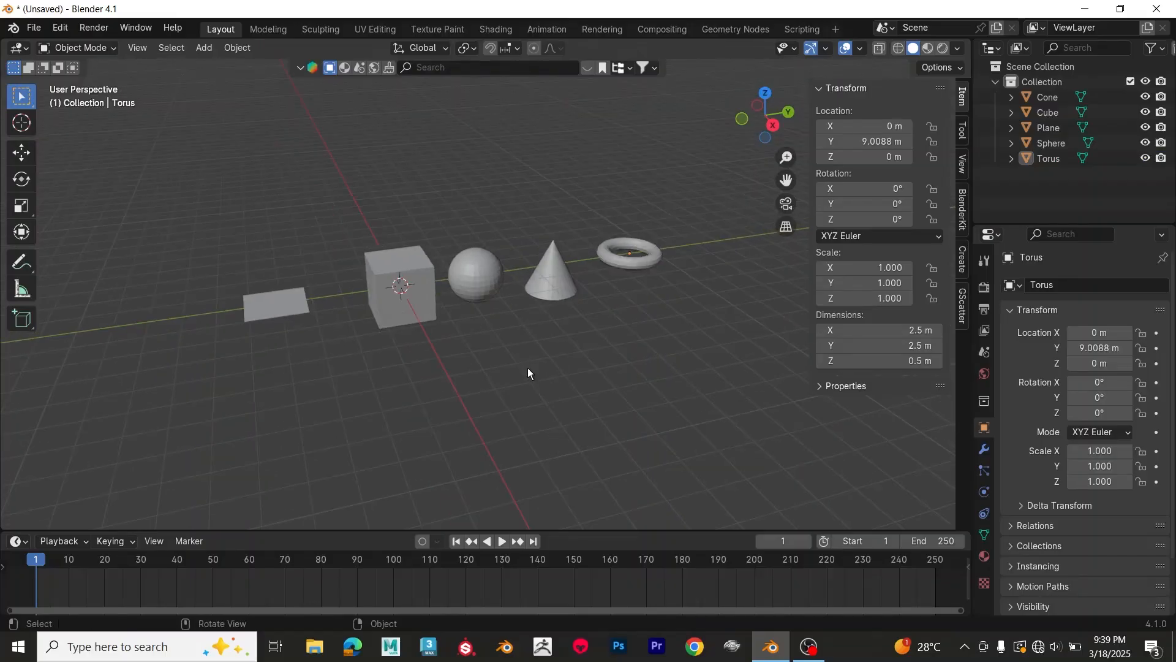
pyautogui.scroll(1, 372, 378)
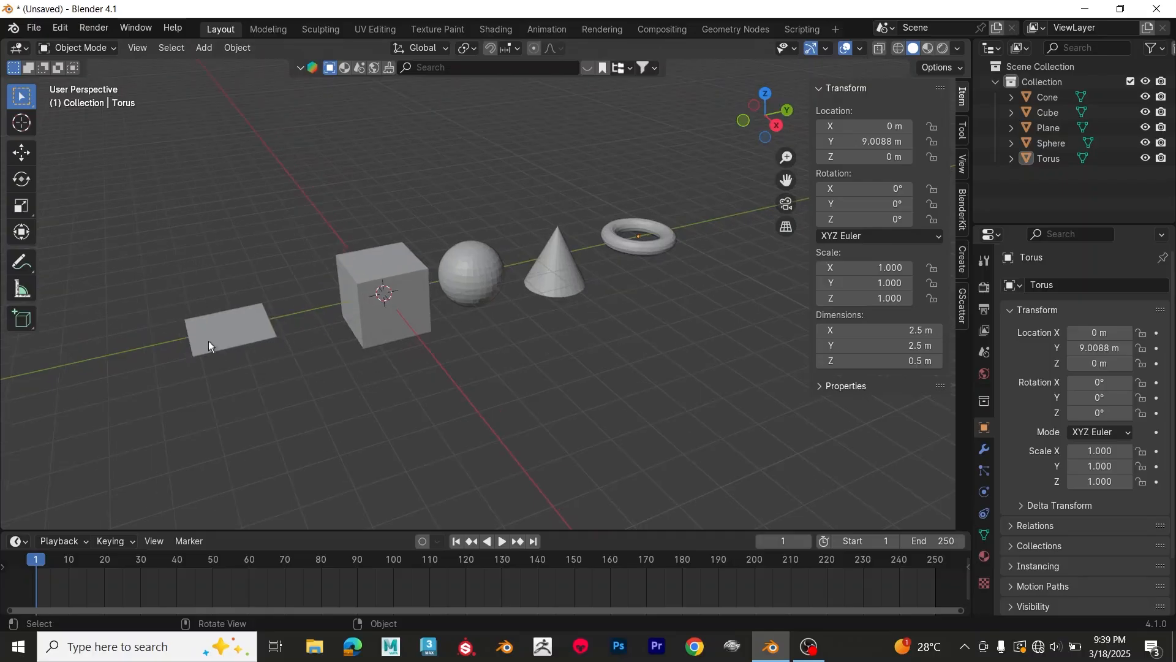
pyautogui.click(228, 341)
pyautogui.moveTo(147, 190); pyautogui.dragTo(728, 440)
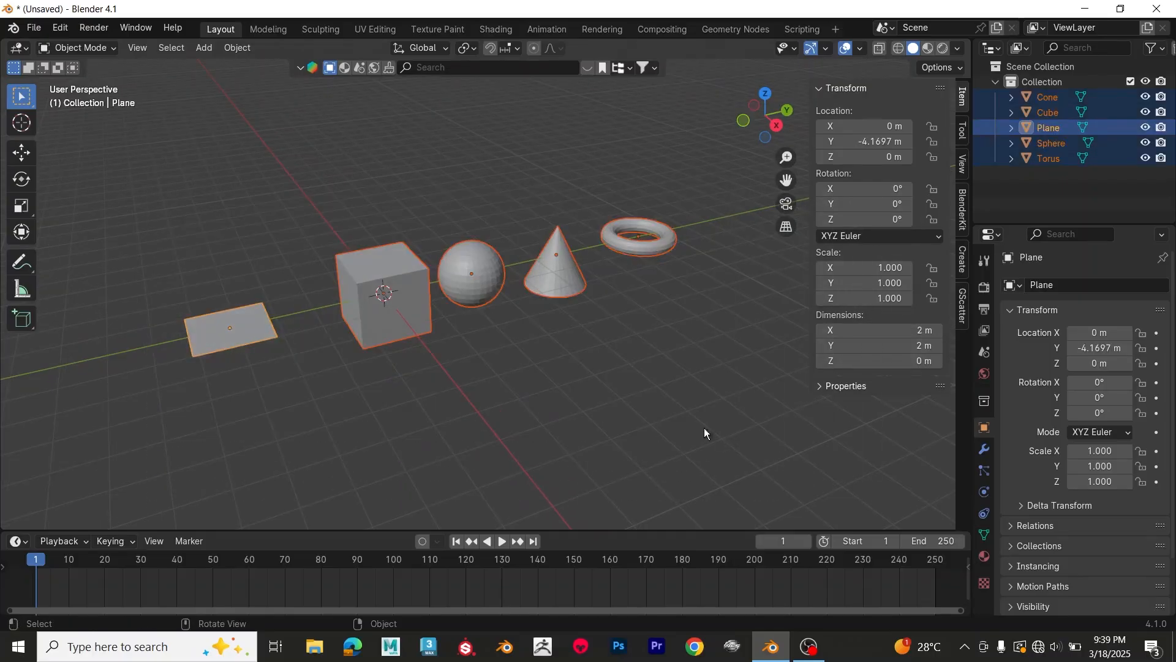
pyautogui.press('g')
pyautogui.click(666, 415)
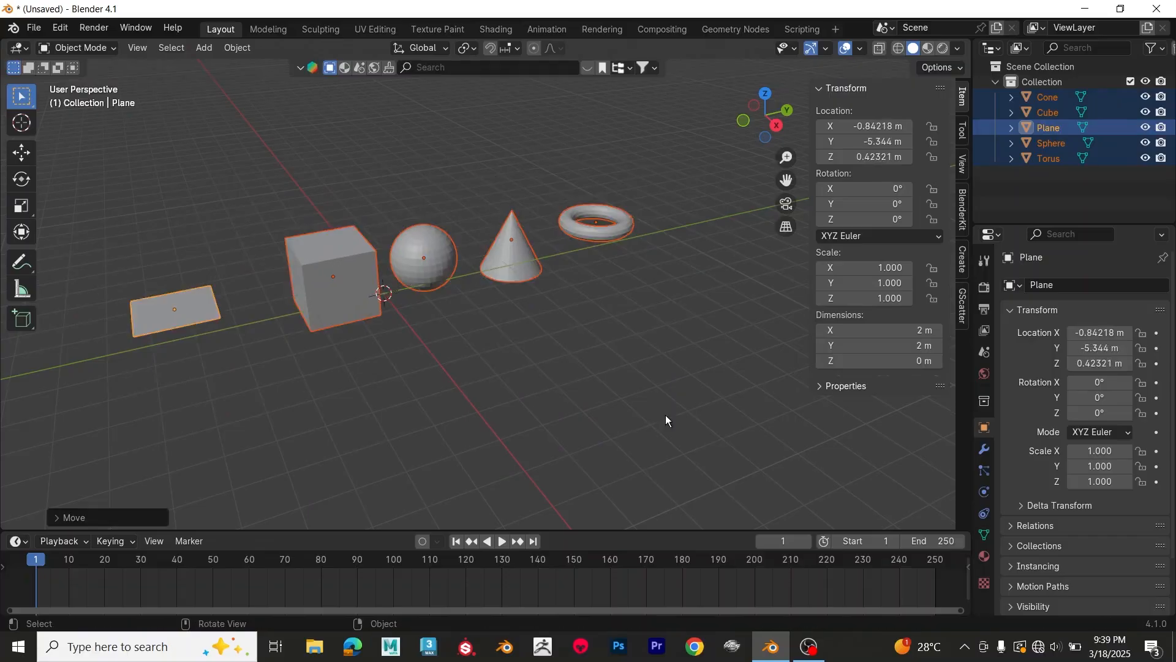
pyautogui.hotkey('ctrl', 'z')
# Step: Scale all five selected objects uniformly by about 1.056, and try a free rotation without applying it
pyautogui.press('s')
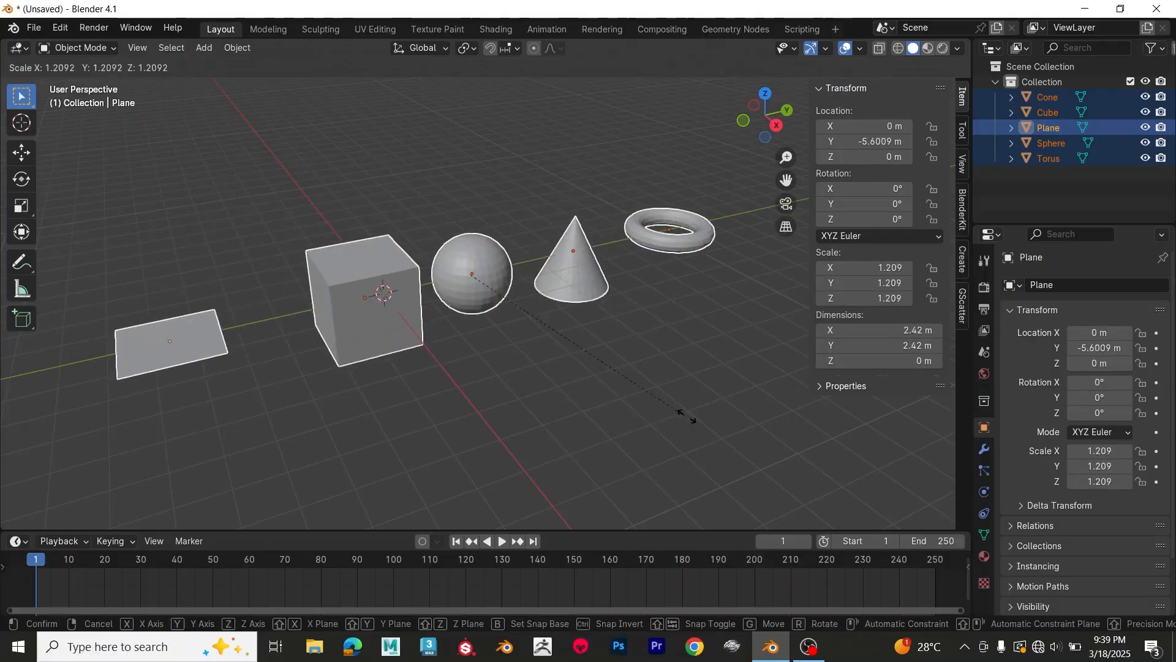
pyautogui.click(655, 406)
pyautogui.press('r')
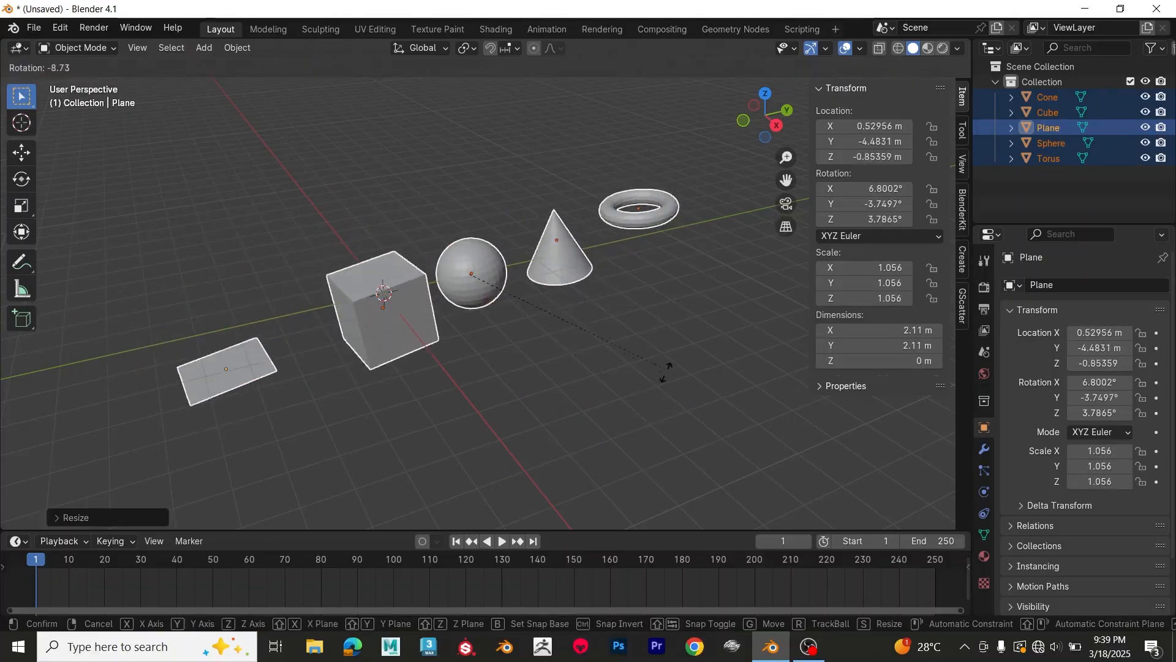
pyautogui.press('Escape')
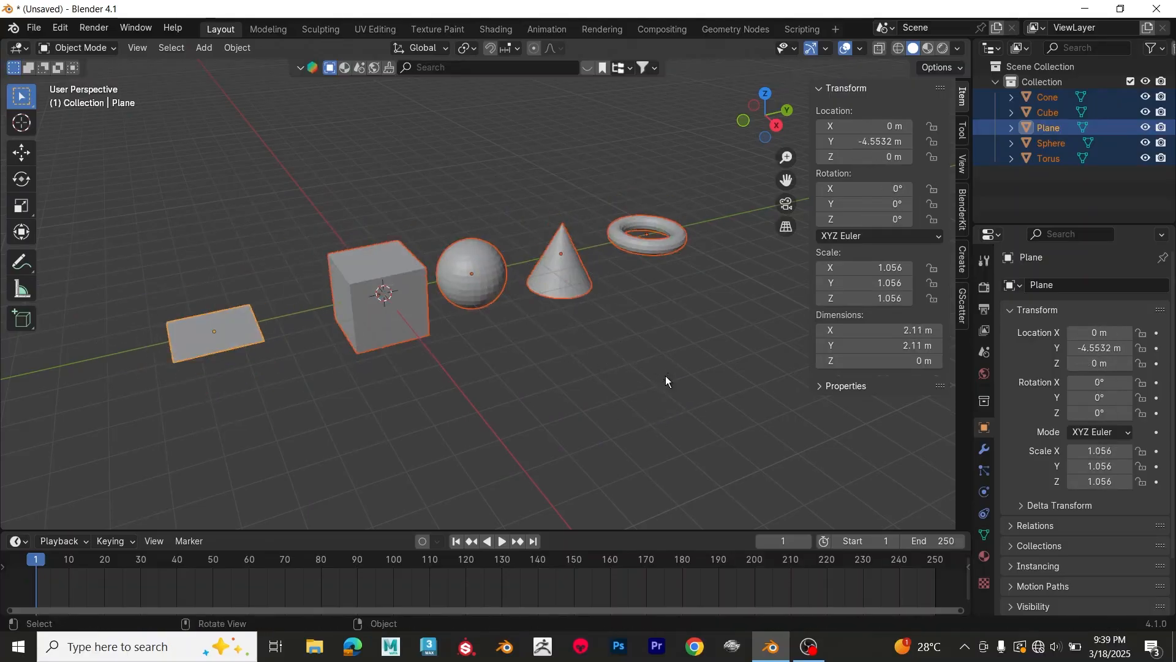
# Step: Select only the plane and the cube together, move them freely and undo the move
pyautogui.click(236, 343)
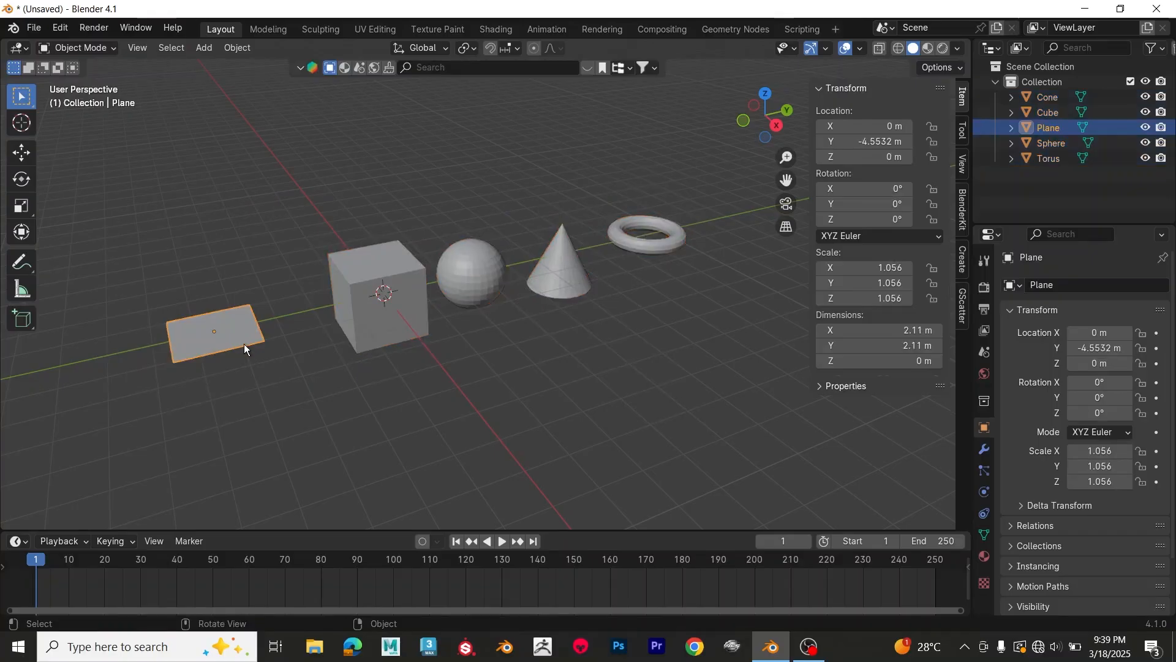
pyautogui.keyDown('shift'); pyautogui.click(377, 318); pyautogui.keyUp('shift')
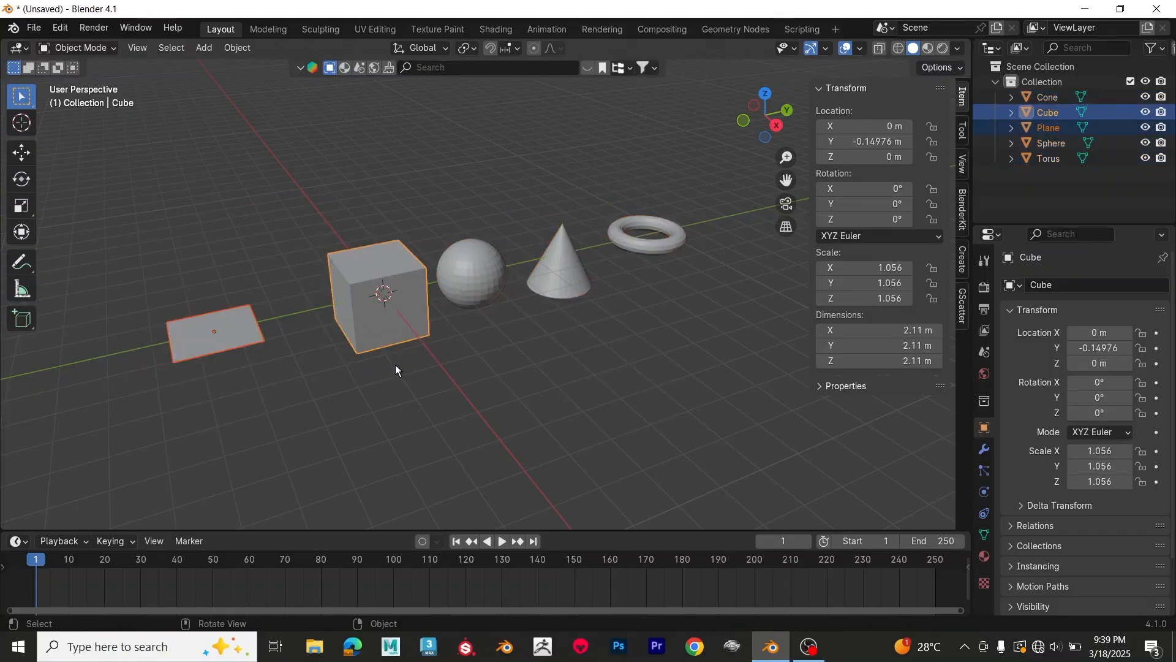
pyautogui.press('g')
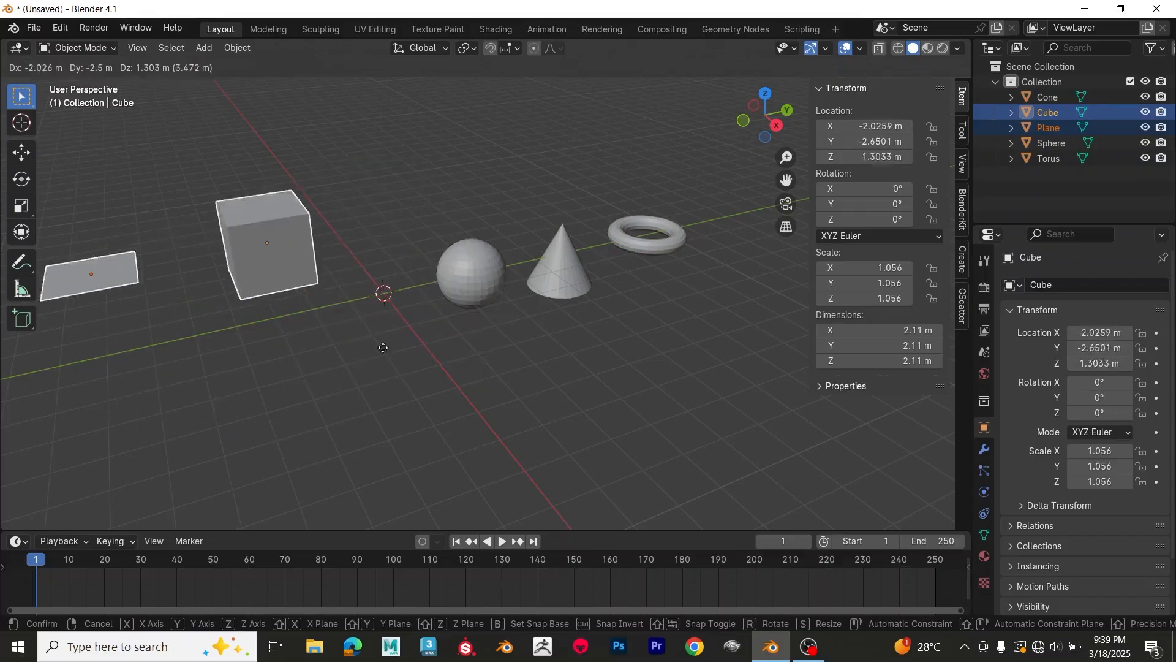
pyautogui.click(397, 340)
pyautogui.hotkey('ctrl', 'z')
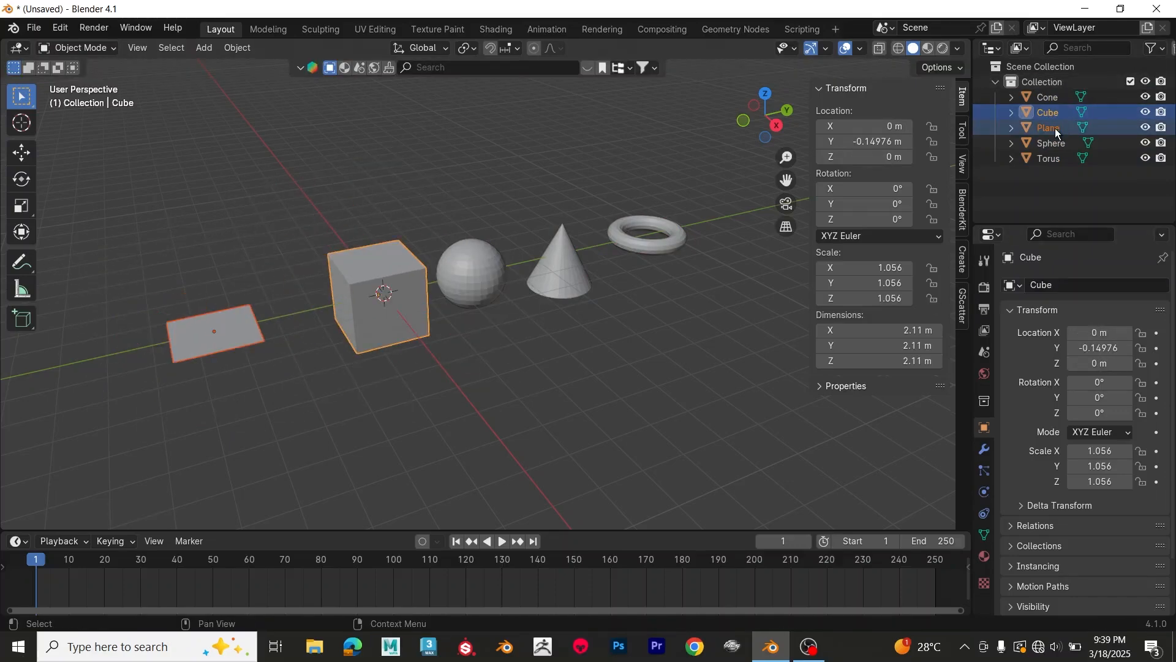
# Step: Select the plane, add the cube to the selection, and leave only the cube selected
pyautogui.click(200, 338)
pyautogui.keyDown('shift'); pyautogui.click(365, 328); pyautogui.keyUp('shift')
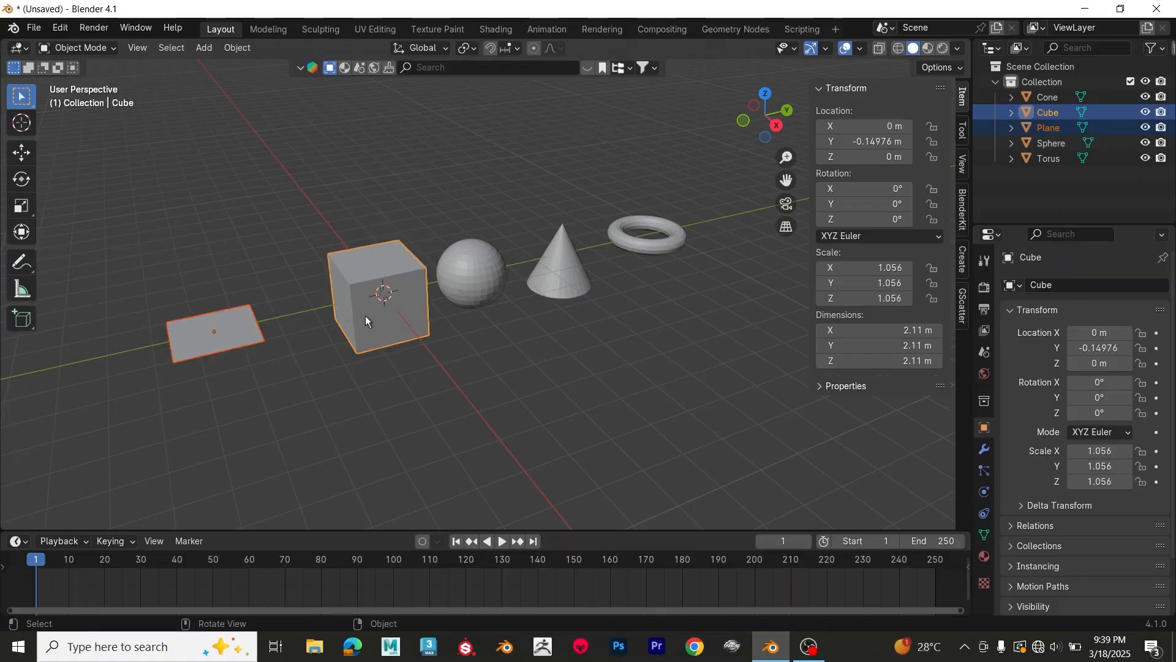
pyautogui.click(366, 312)
# Step: Delete all five objects and add a new cube mesh at the world origin
pyautogui.moveTo(407, 374)
pyautogui.mouseDown(button='middle')
pyautogui.moveTo(415, 383)
pyautogui.moveTo(405, 372)
pyautogui.mouseUp(button='middle')
pyautogui.hotkey('shift', 'a')
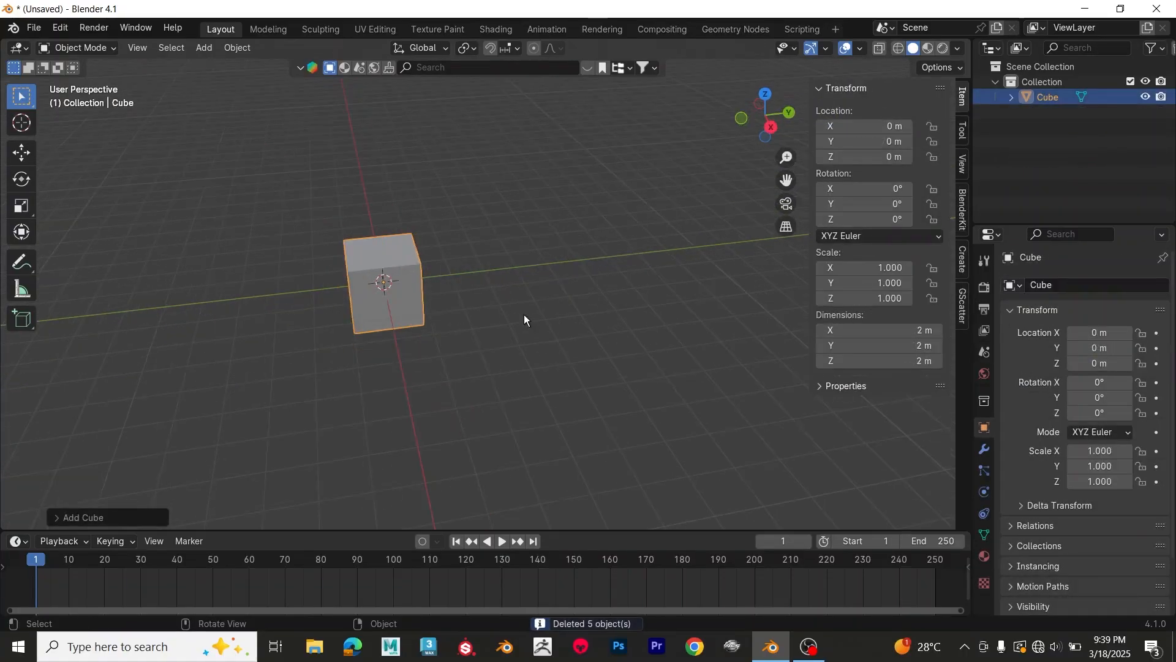
pyautogui.moveTo(525, 319); pyautogui.dragTo(537, 316, button='middle')
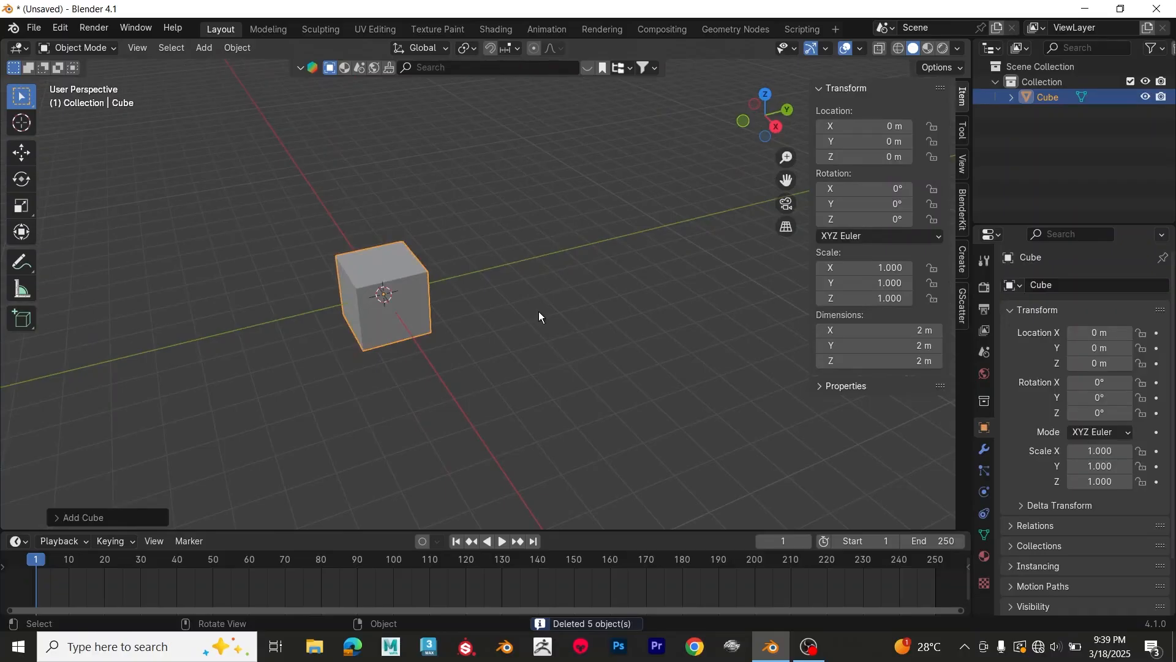
# Step: Duplicate the cube and place the copy along global Y at about 3.63 m
pyautogui.hotkey('shift', 'd')
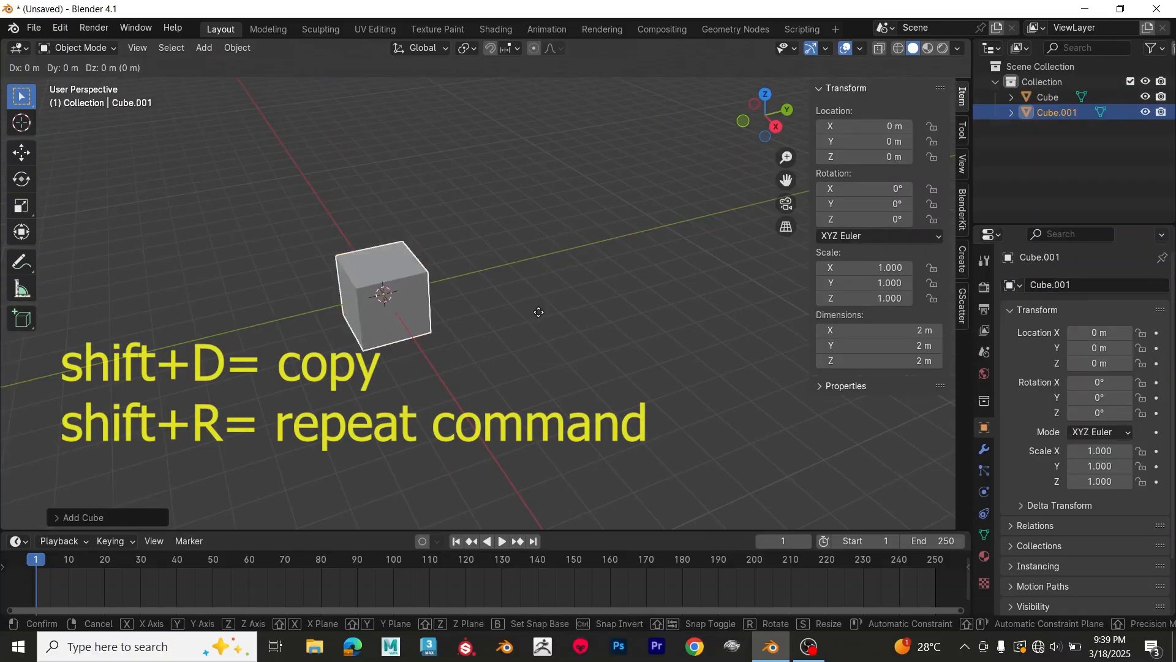
pyautogui.press('y')
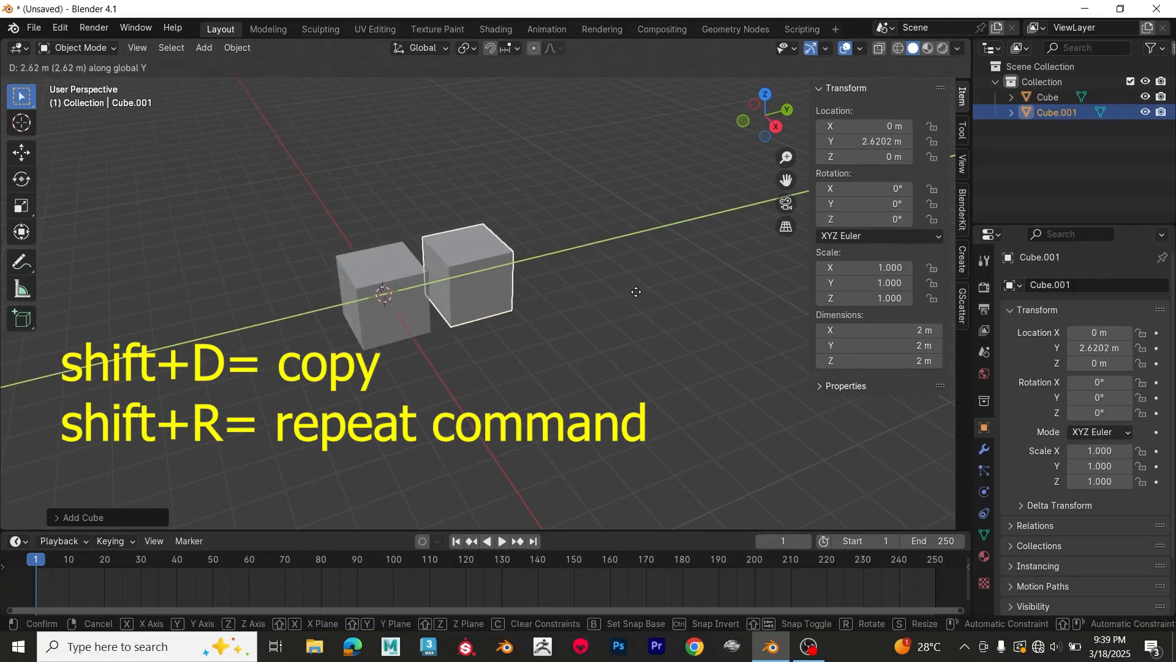
pyautogui.click(654, 291)
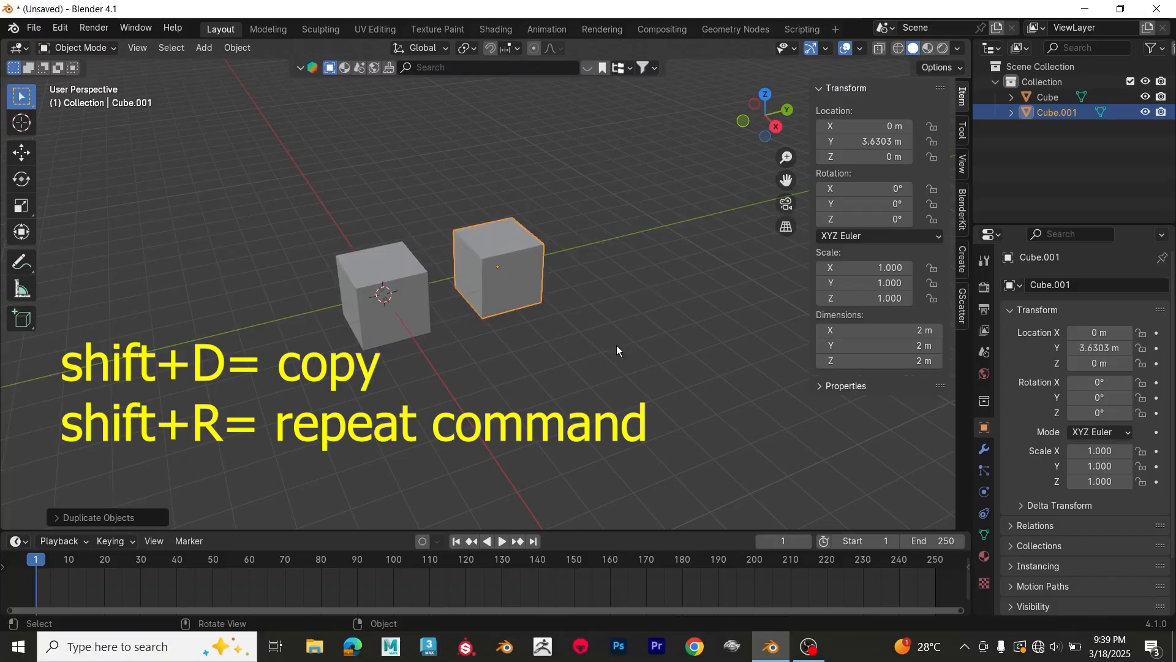
# Step: Repeat the last duplication three times to continue the row of evenly spaced cubes along Y
pyautogui.hotkey('shift', 'r')
pyautogui.hotkey('shift', 'r')
pyautogui.hotkey('shift', 'r')
pyautogui.scroll(-1, 610, 329)
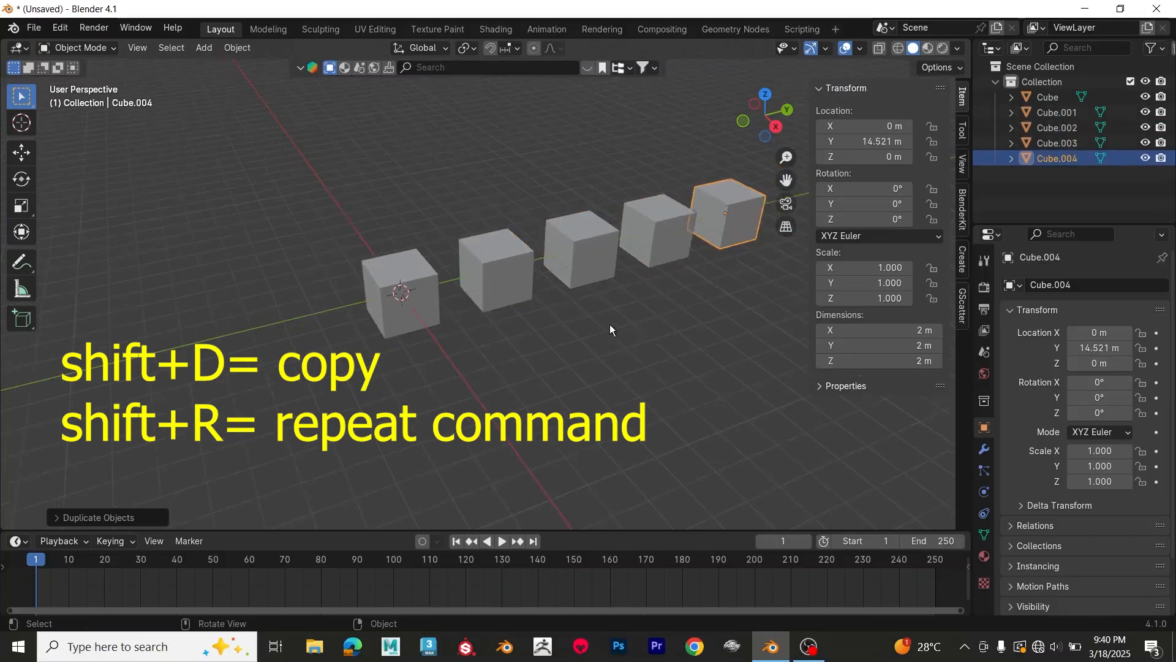
pyautogui.scroll(-3, 611, 329)
pyautogui.moveTo(649, 309); pyautogui.dragTo(378, 283, button='middle')
pyautogui.scroll(2, 574, 345)
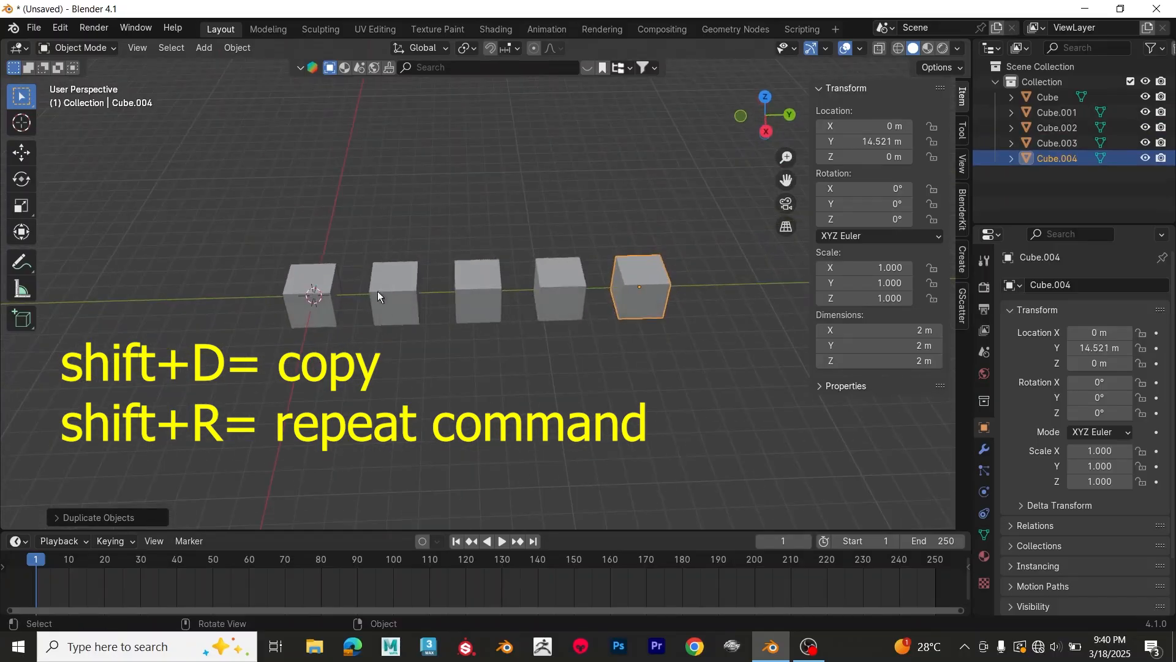
pyautogui.moveTo(381, 329); pyautogui.dragTo(490, 346, button='middle')
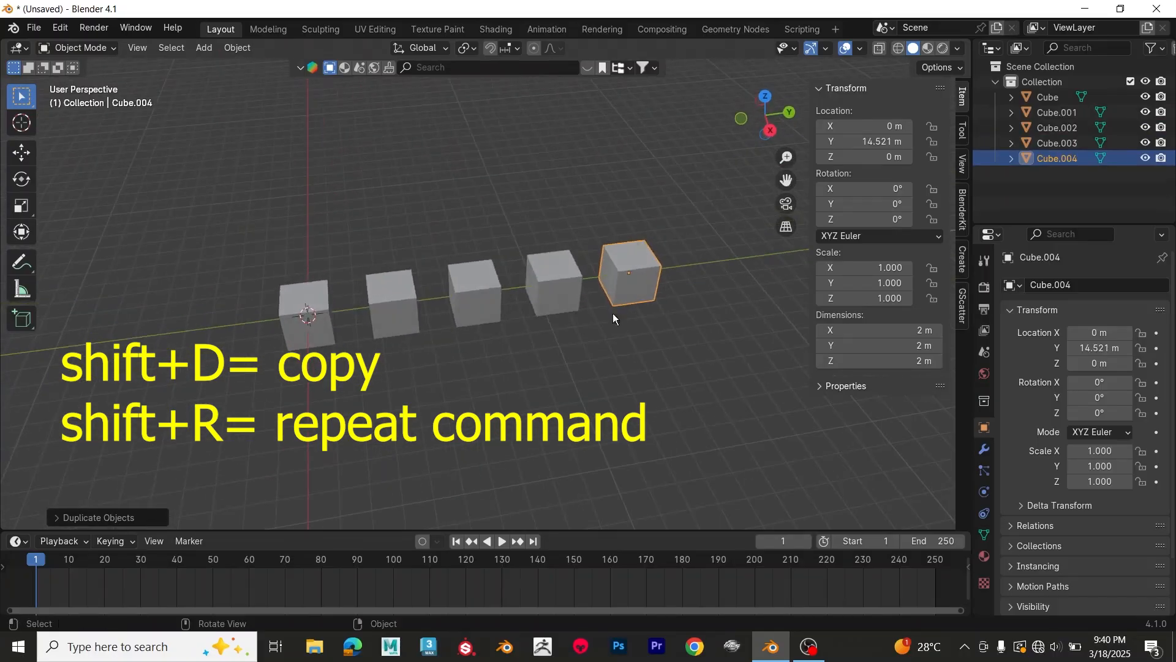
# Step: Select all five cubes and duplicate the row about 8.3 m along negative global X
pyautogui.moveTo(583, 336); pyautogui.dragTo(604, 327, button='middle')
pyautogui.press('a')
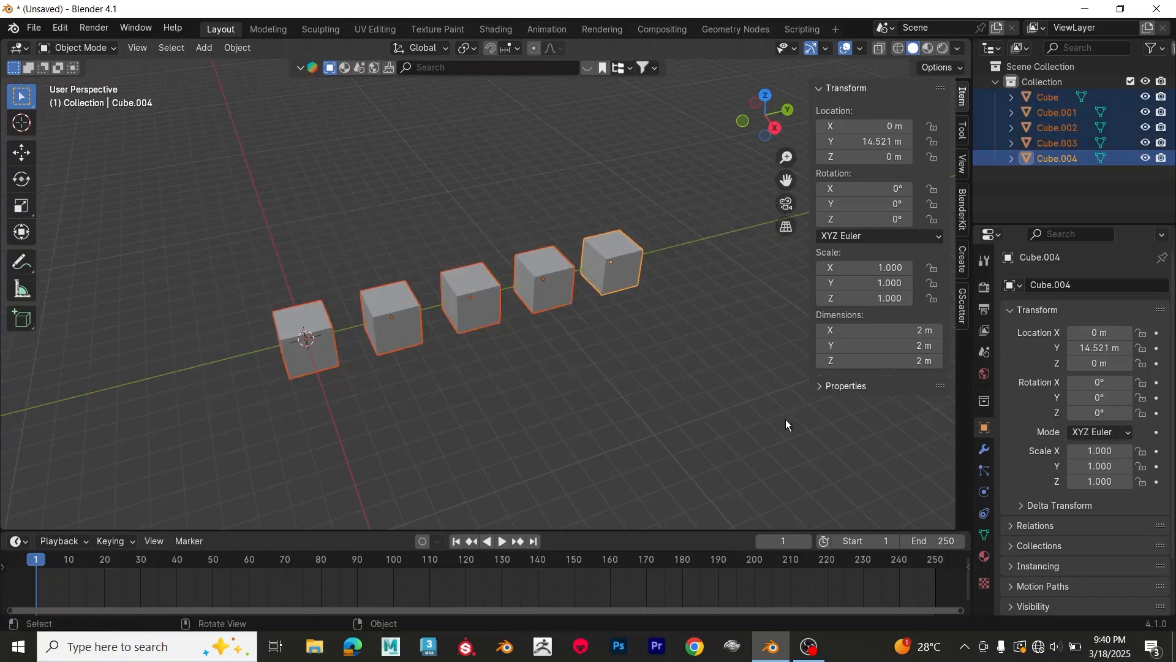
pyautogui.hotkey('shift', 'd')
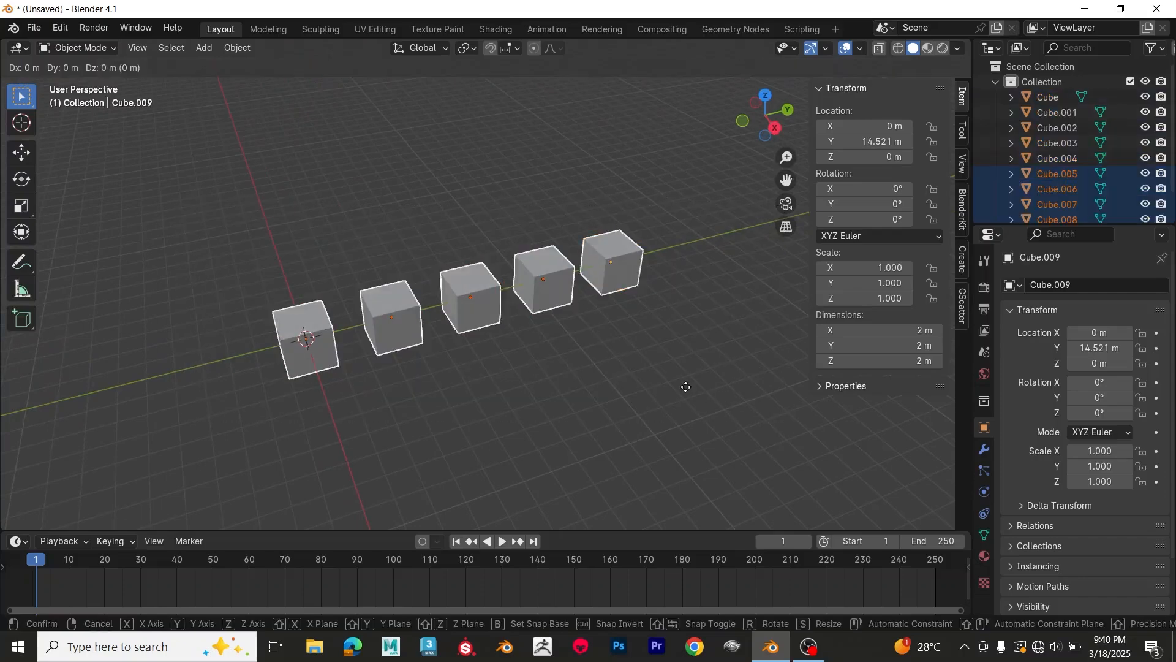
pyautogui.press('x')
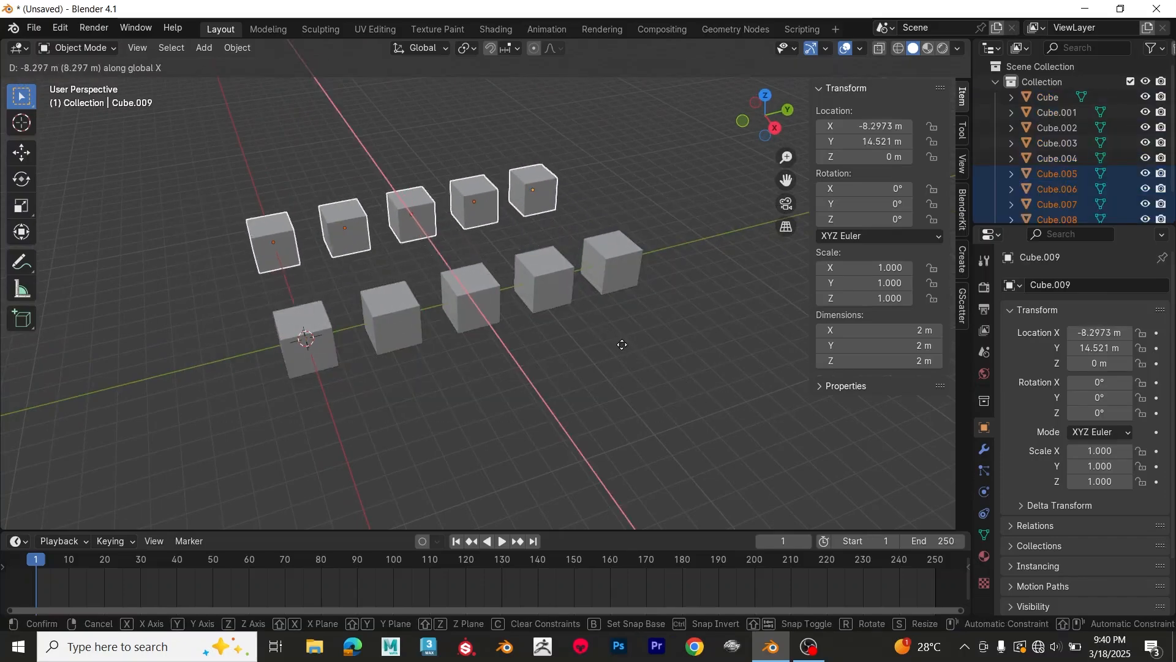
pyautogui.click(624, 347)
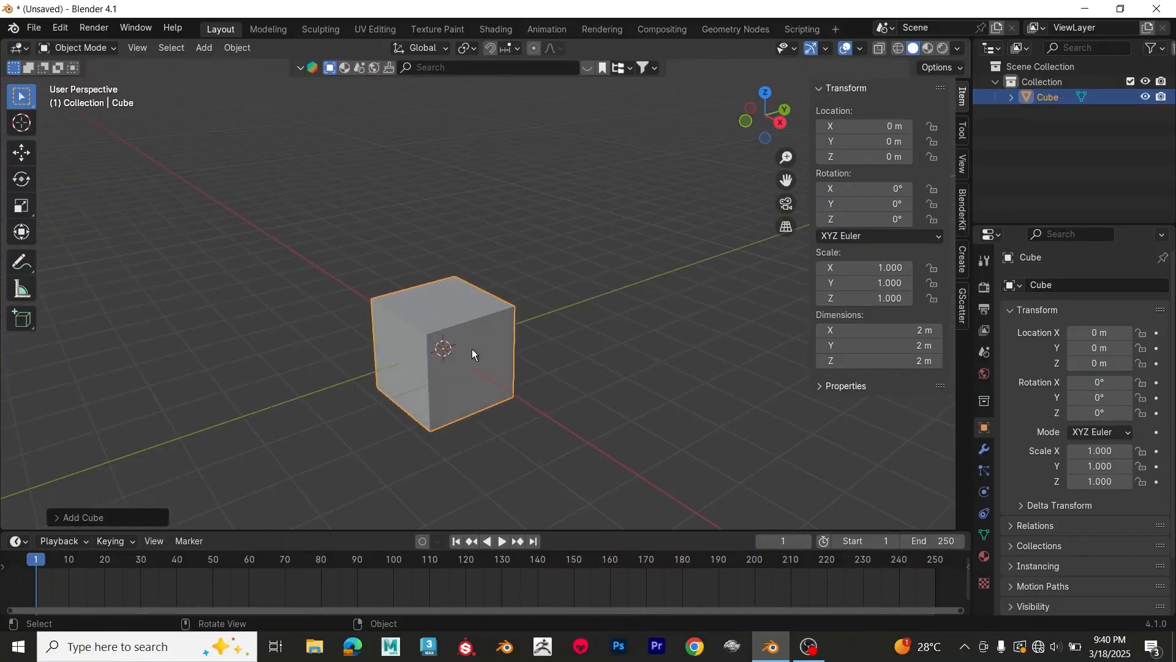
# Step: Switch the selected cube from Object Mode to Edit Mode
pyautogui.scroll(1, 465, 371)
pyautogui.moveTo(465, 371); pyautogui.dragTo(482, 362, button='middle')
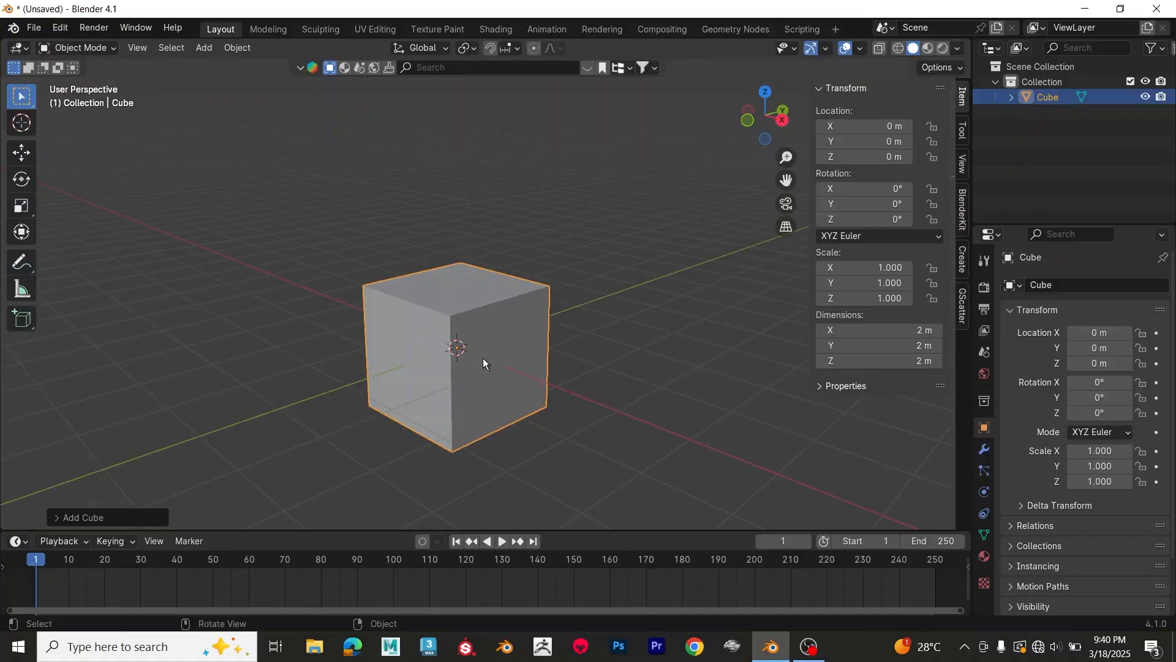
pyautogui.click(67, 49)
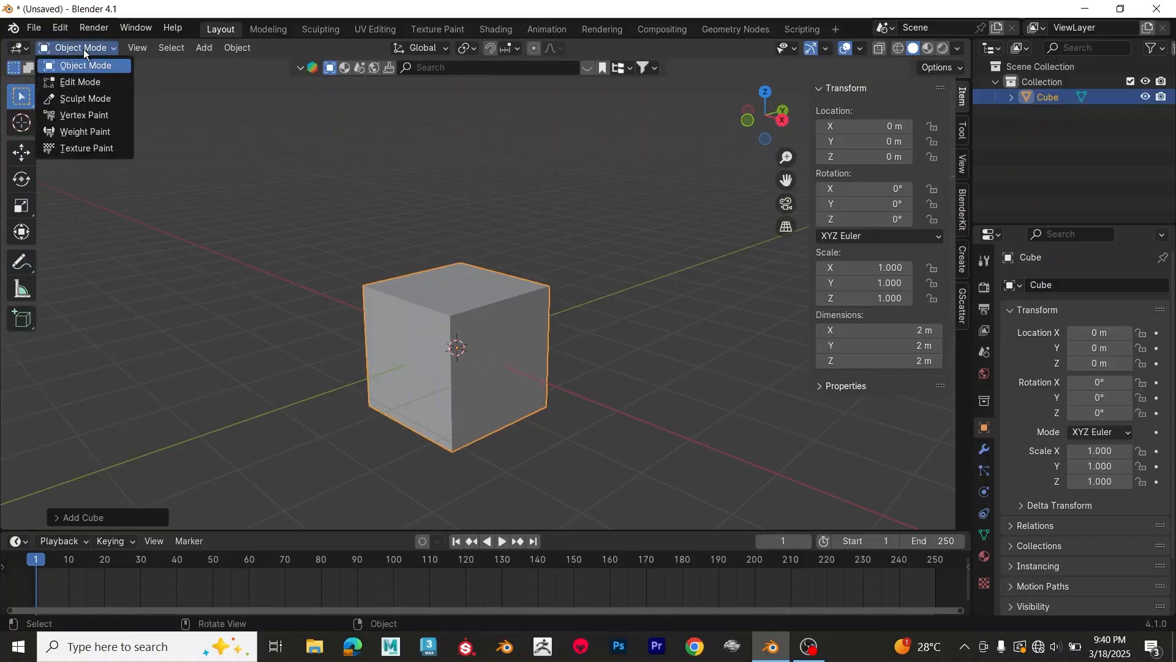
pyautogui.press('Tab')
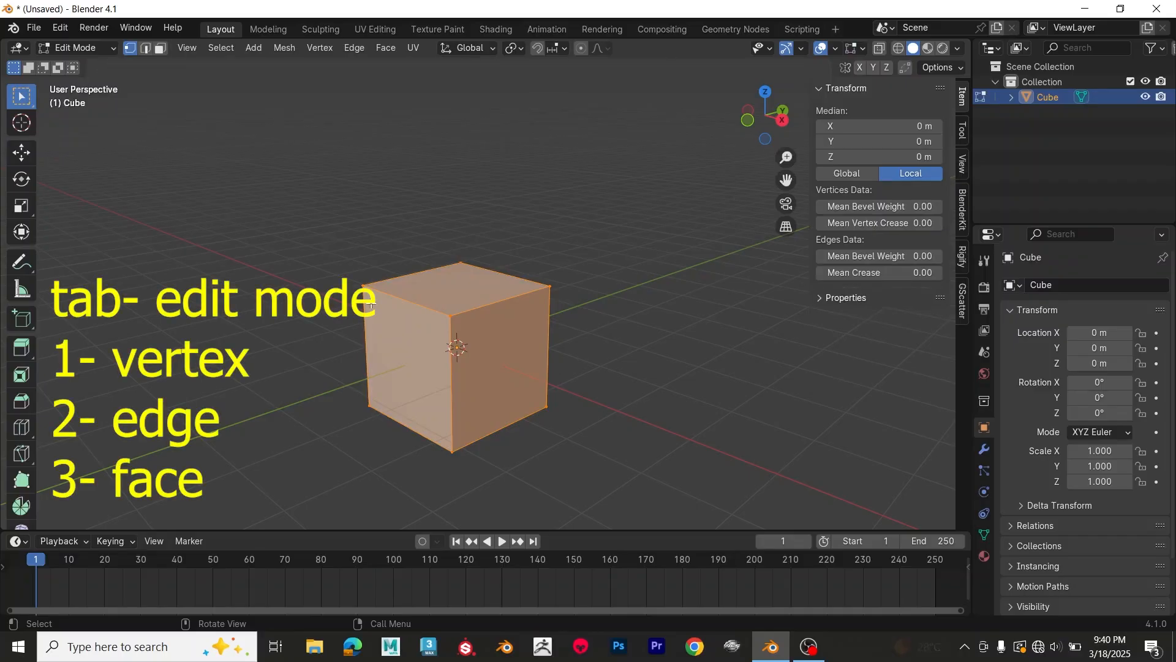
# Step: Select the cube's upper corner vertex at X -1, Y -1, Z 1 m and try moving it freely outward
pyautogui.moveTo(309, 209); pyautogui.dragTo(432, 348)
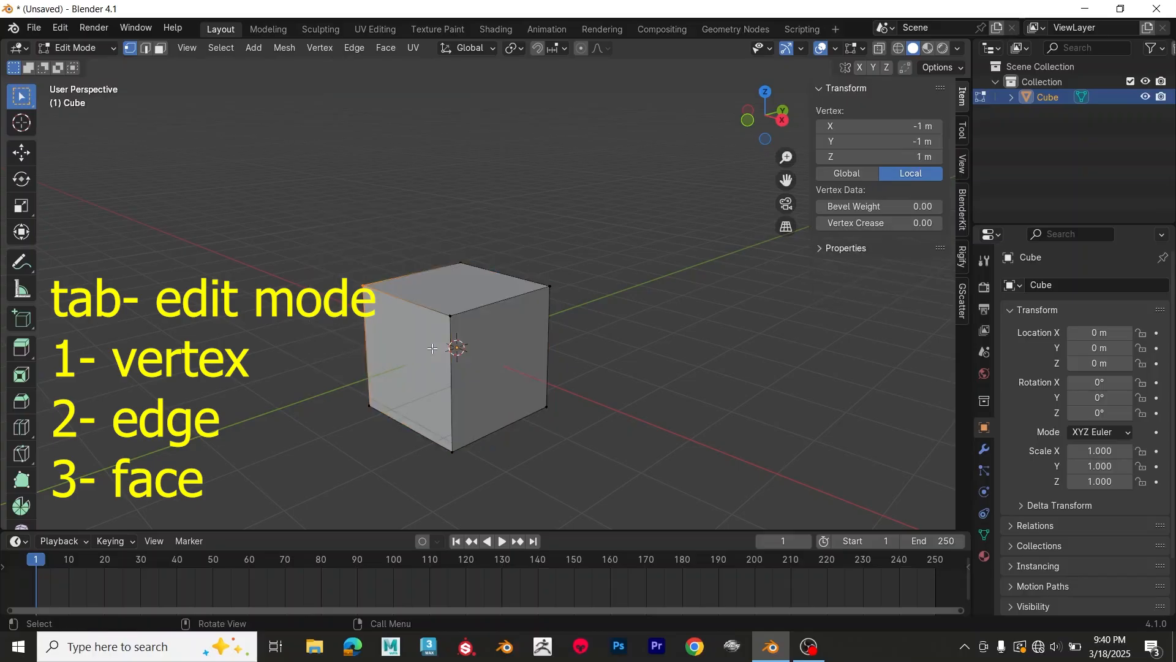
pyautogui.press('g')
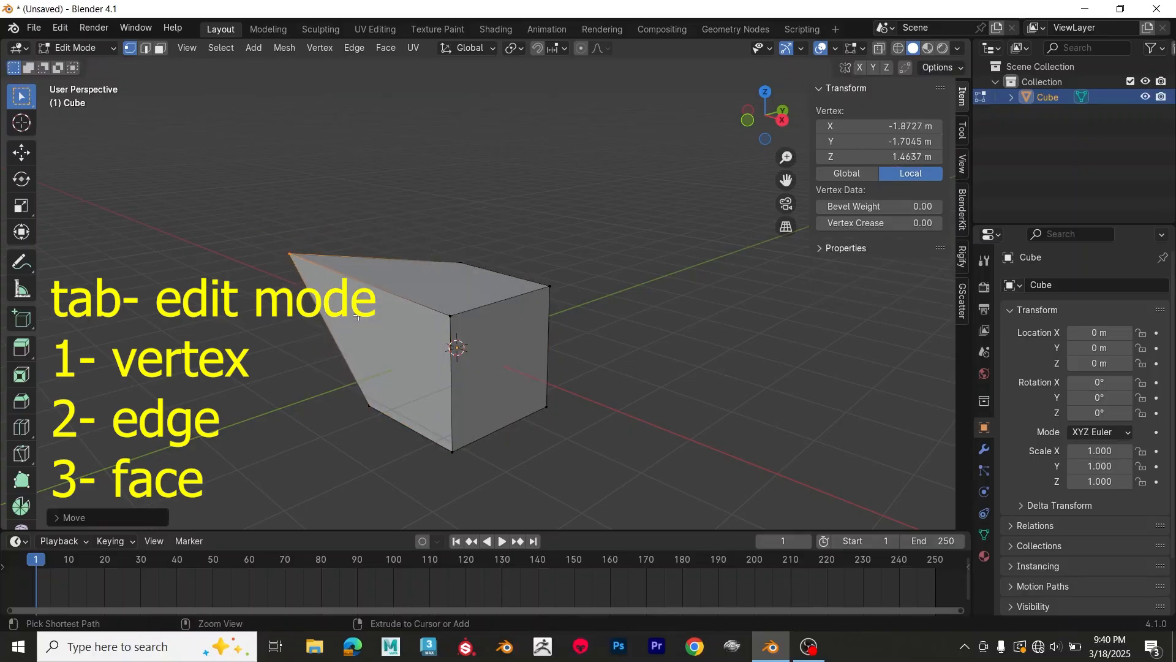
pyautogui.press('Escape')
# Step: Switch to edge selection, select the two adjoining edges on the top face, and try moving them
pyautogui.click(145, 49)
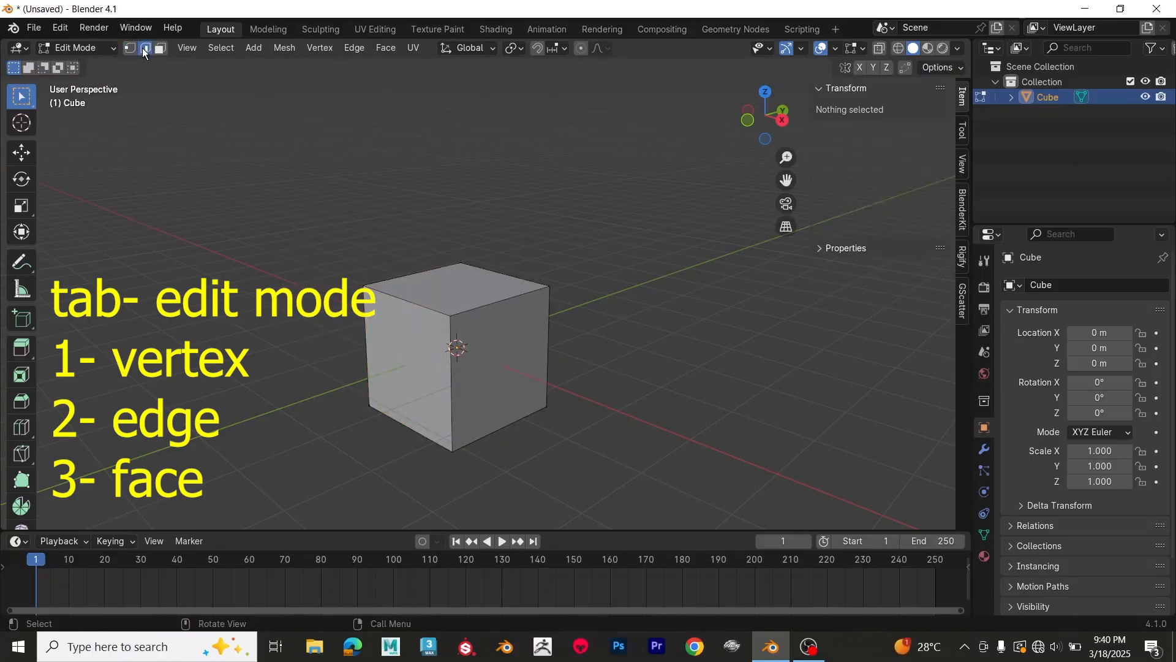
pyautogui.click(410, 271)
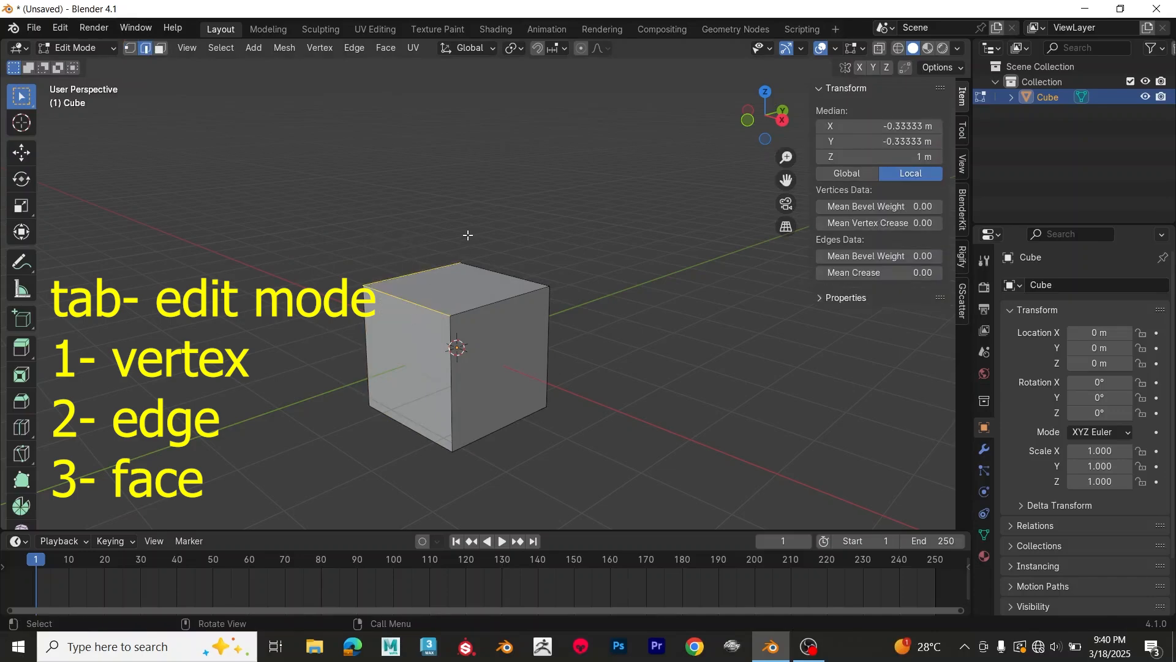
pyautogui.press('g')
pyautogui.press('Escape')
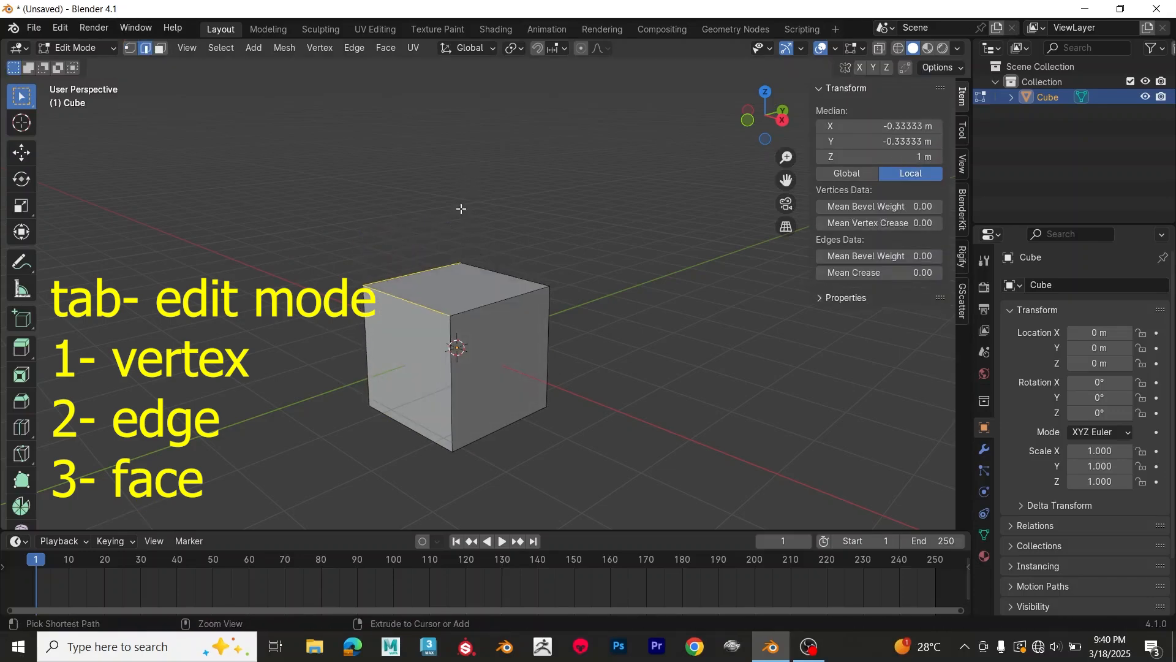
# Step: Switch to face selection, select the cube's top face, and try moving it upward
pyautogui.click(160, 49)
pyautogui.click(466, 293)
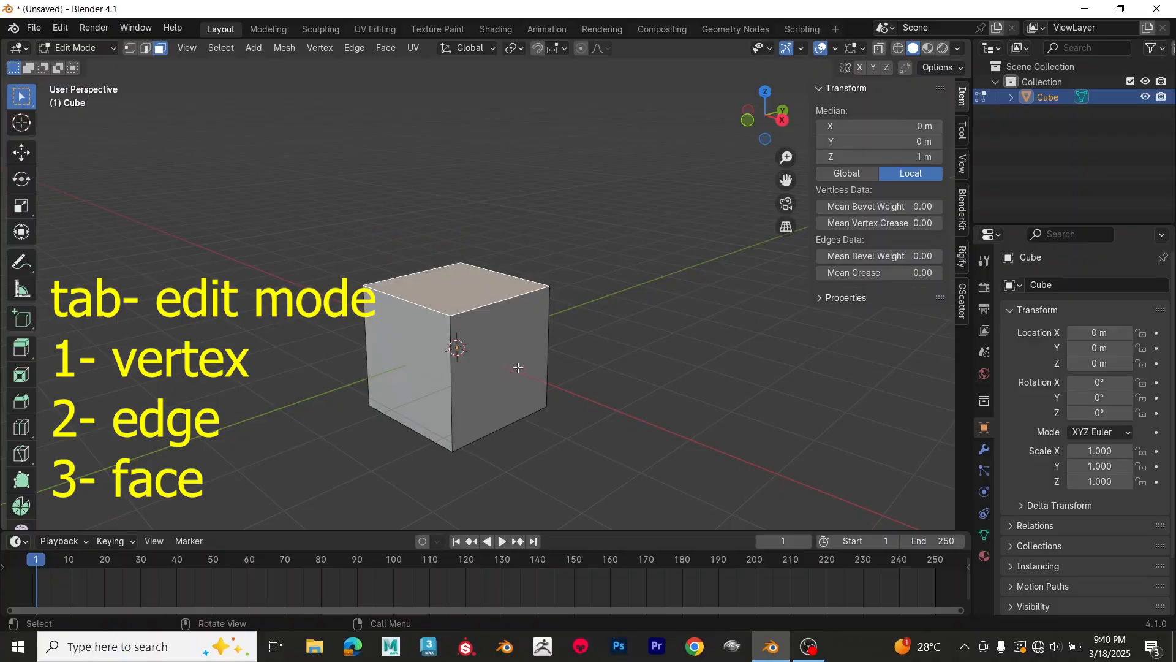
pyautogui.press('g')
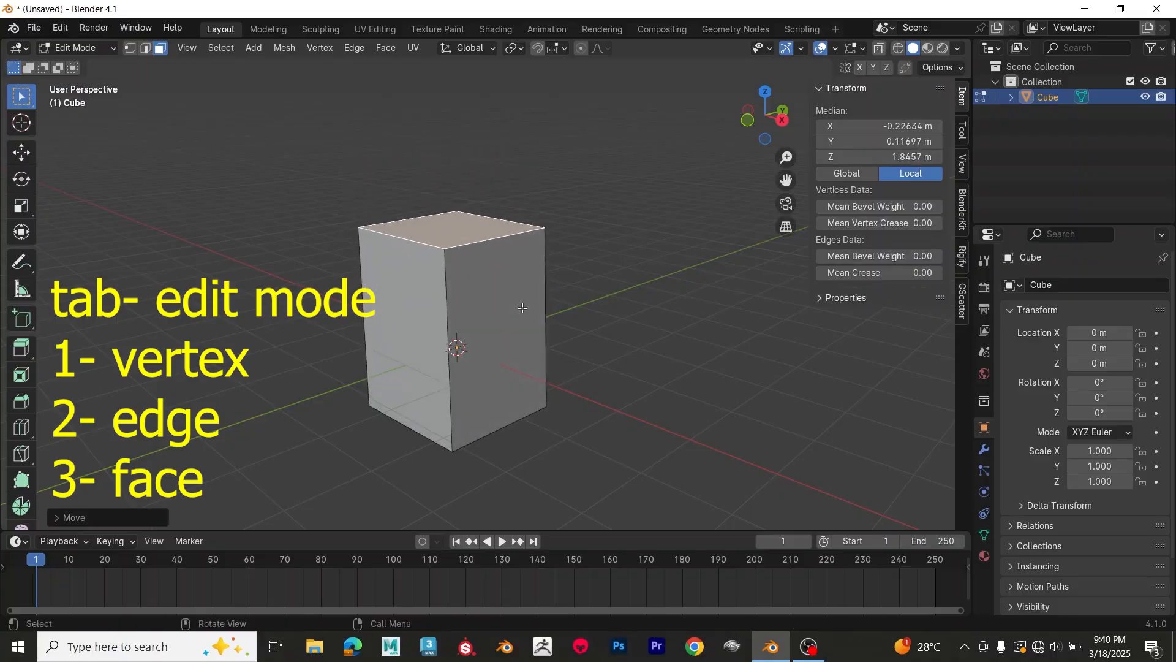
pyautogui.press('Escape')
# Step: Cycle the selection mode through vertex, edge and face, and select the cube's side face facing positive X
pyautogui.press('1')
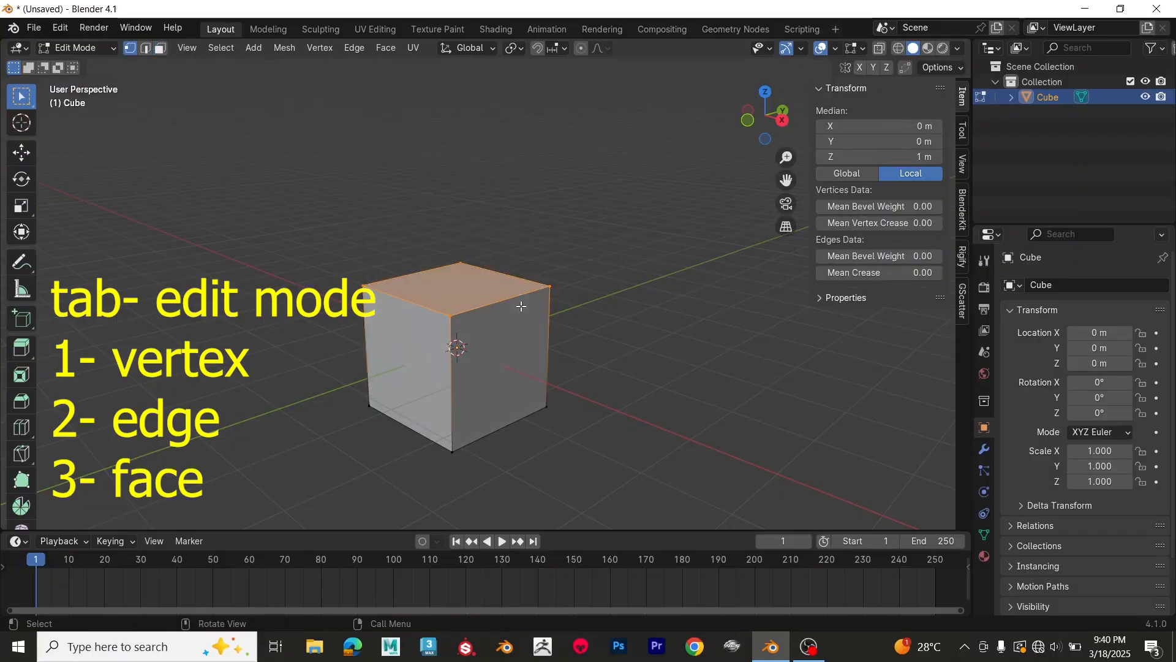
pyautogui.press('2')
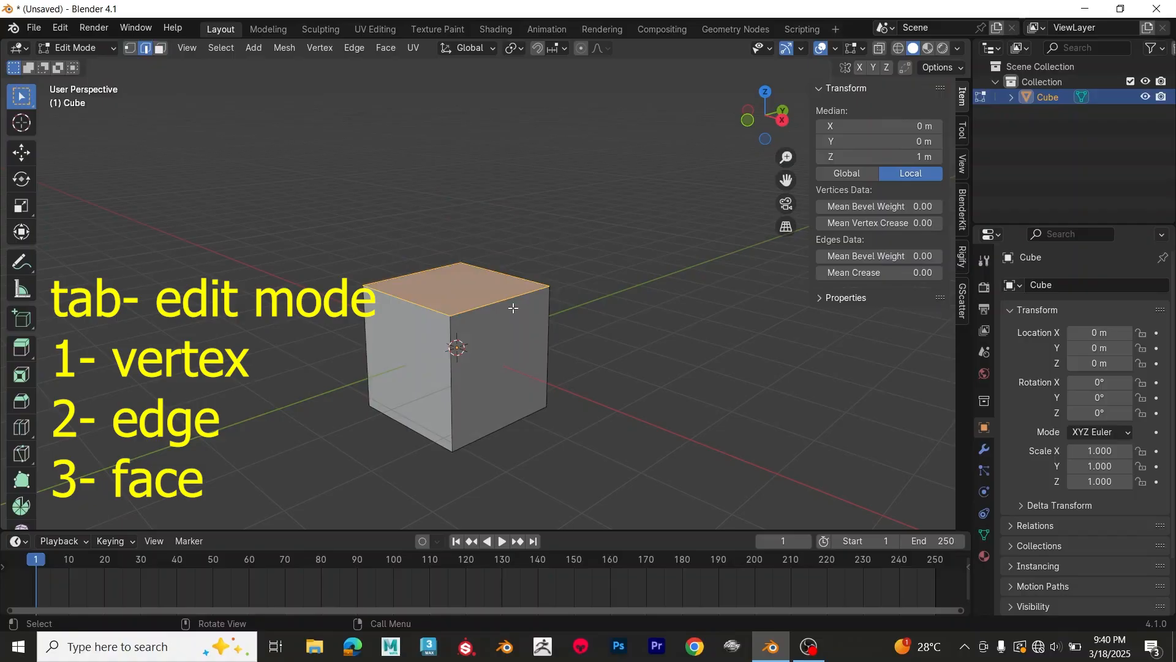
pyautogui.press('3')
pyautogui.click(488, 322)
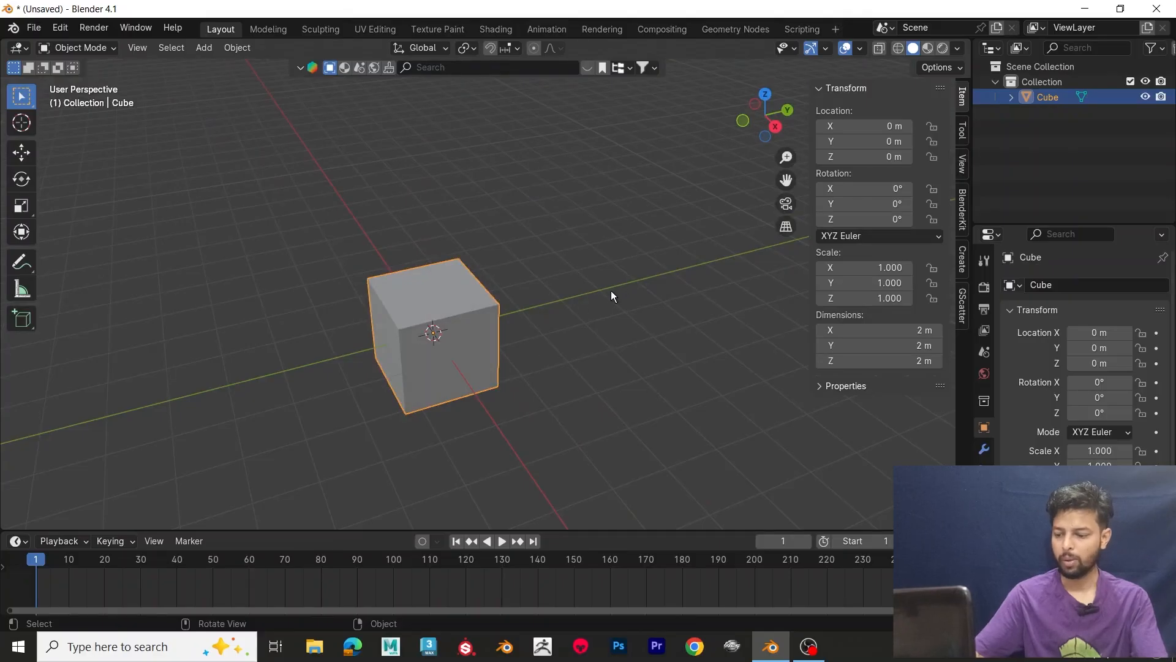
# Step: Rotate the cube freely by about -10° in the view and clear its rotation
pyautogui.press('r')
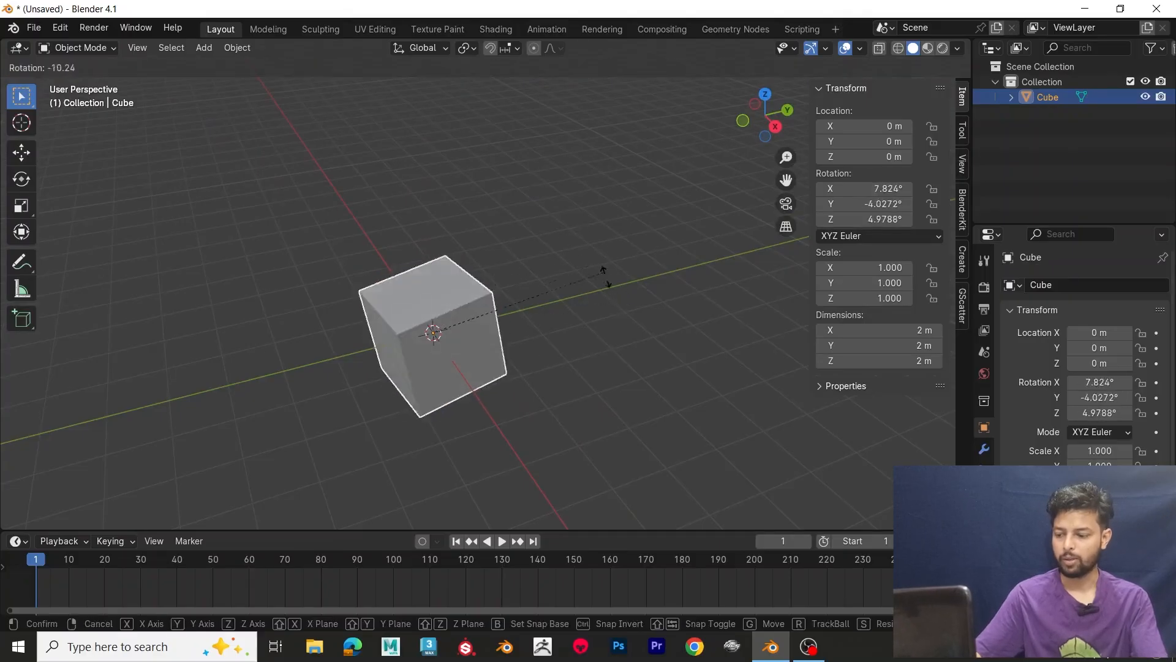
pyautogui.click(608, 281)
pyautogui.hotkey('alt', 'r')
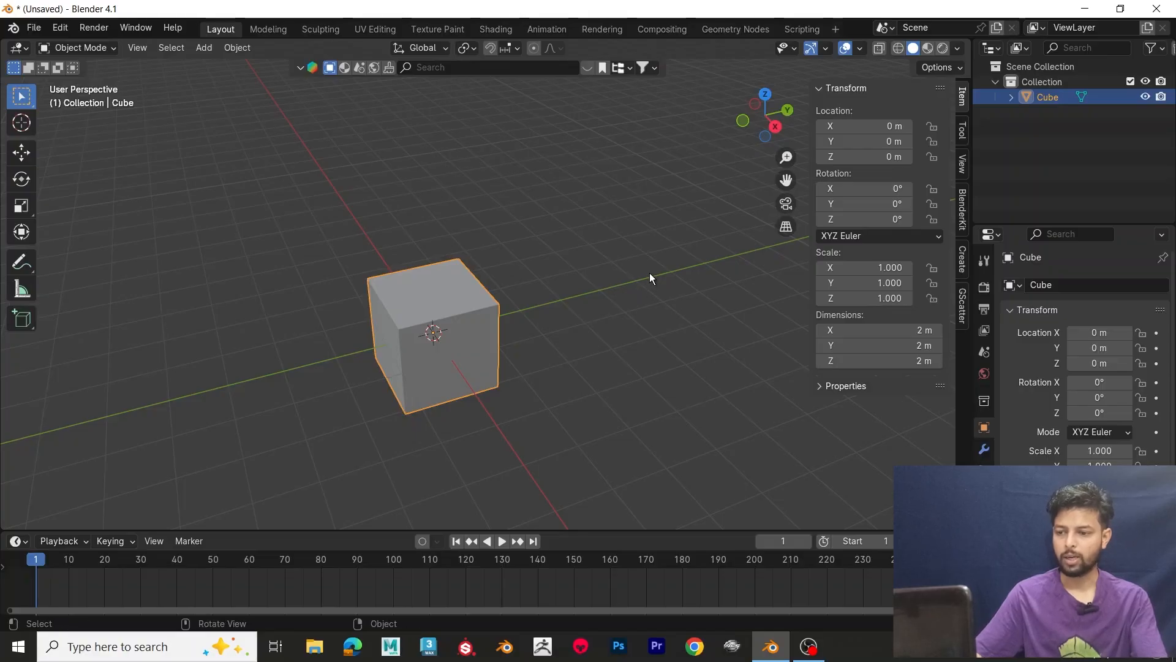
# Step: Deselect the cube and place the 3D cursor in empty space beside it, near the positive Y axis
pyautogui.click(666, 262)
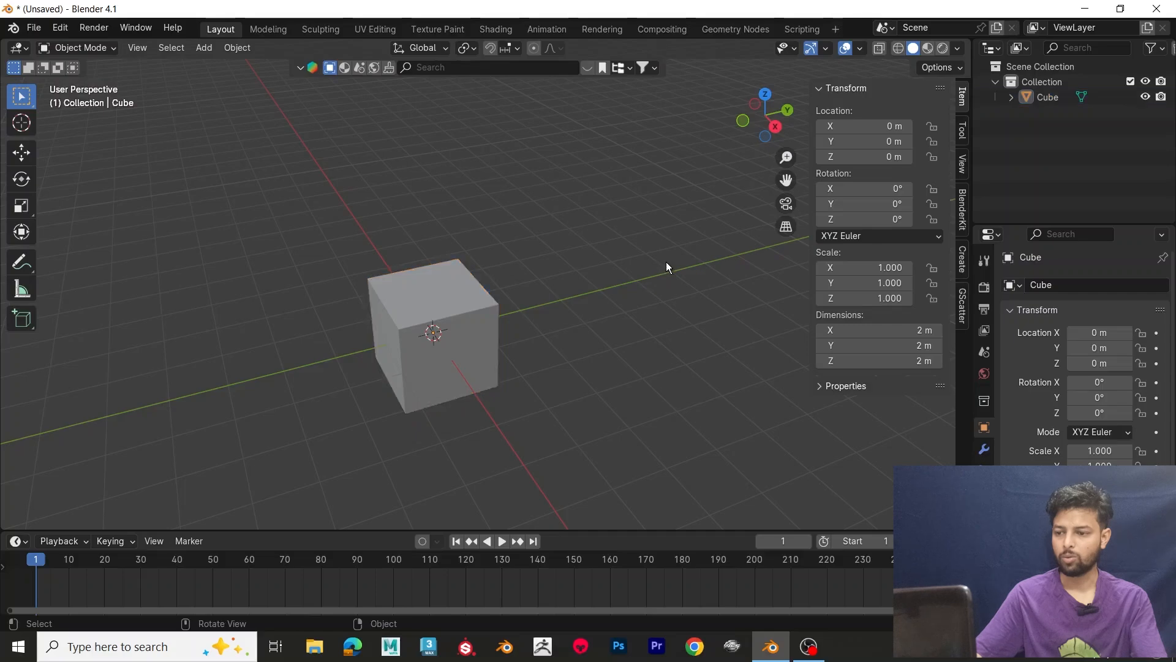
pyautogui.keyDown('shift'); pyautogui.rightClick(666, 262); pyautogui.keyUp('shift')
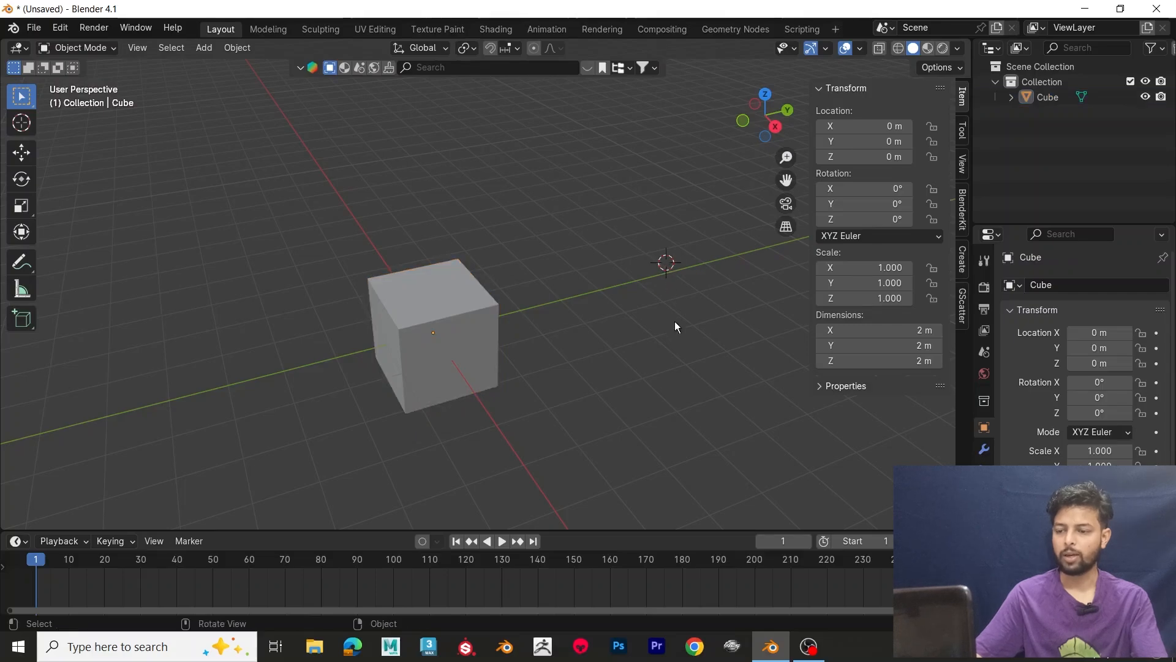
pyautogui.moveTo(674, 323); pyautogui.dragTo(643, 320, button='middle')
# Step: Add a second cube mesh at the 3D cursor and delete it
pyautogui.hotkey('shift', 'a')
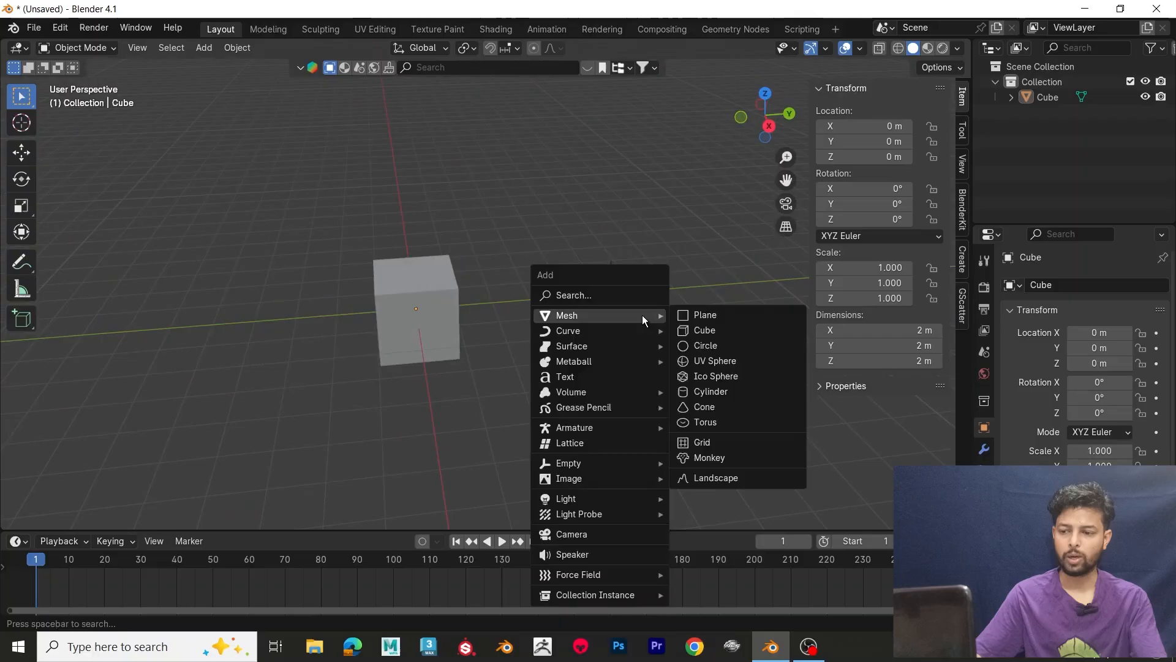
pyautogui.click(711, 331)
pyautogui.moveTo(691, 368)
pyautogui.mouseDown(button='middle')
pyautogui.moveTo(725, 331)
pyautogui.moveTo(687, 352)
pyautogui.mouseUp(button='middle')
pyautogui.press('Delete')
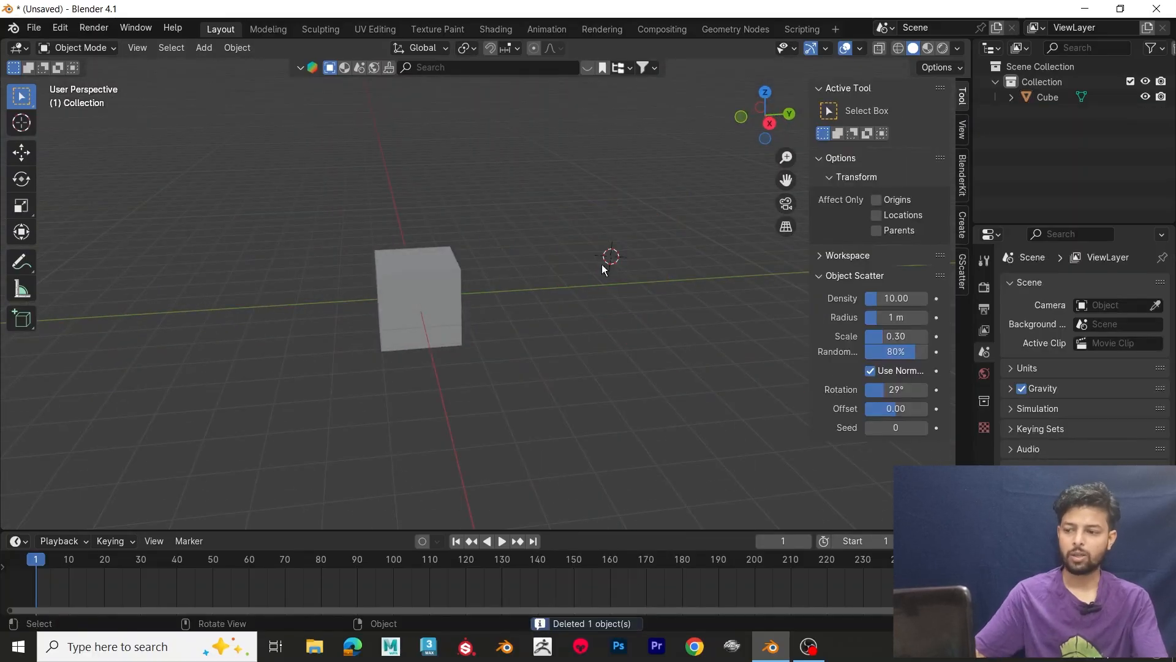
# Step: Select the remaining cube, copy it, and reset the 3D cursor to the world origin
pyautogui.click(404, 323)
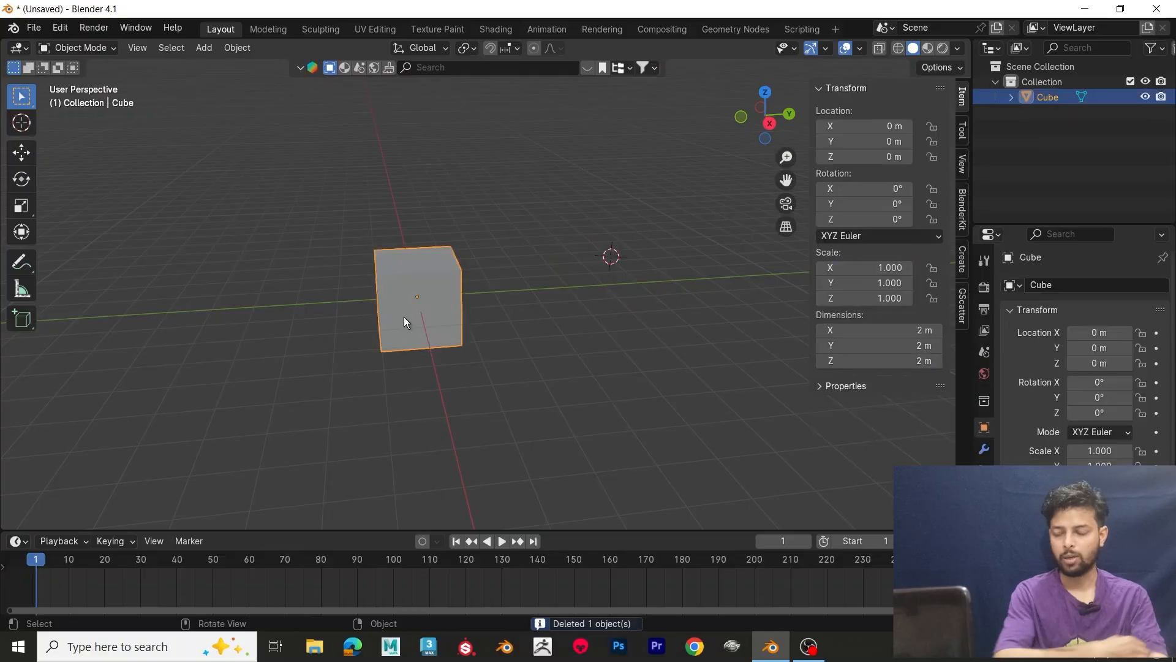
pyautogui.hotkey('ctrl', 'c')
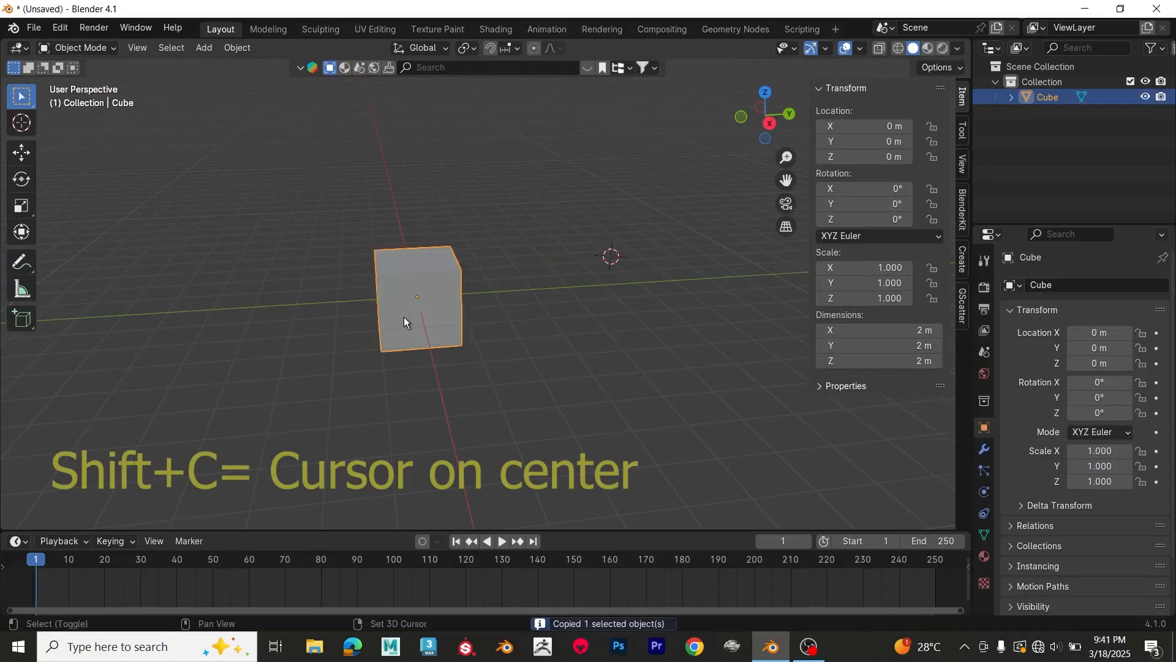
pyautogui.hotkey('shift', 'c')
pyautogui.scroll(-5, 403, 318)
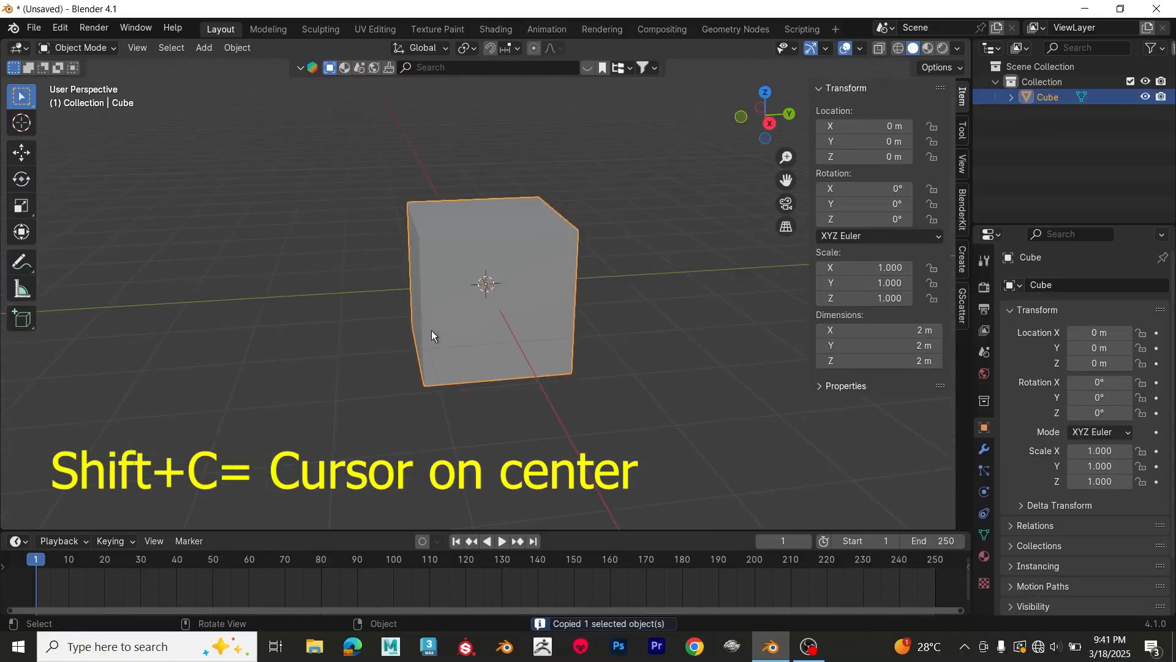
pyautogui.moveTo(431, 330)
pyautogui.mouseDown(button='middle')
pyautogui.moveTo(491, 366)
pyautogui.moveTo(484, 326)
pyautogui.moveTo(450, 327)
pyautogui.mouseUp(button='middle')
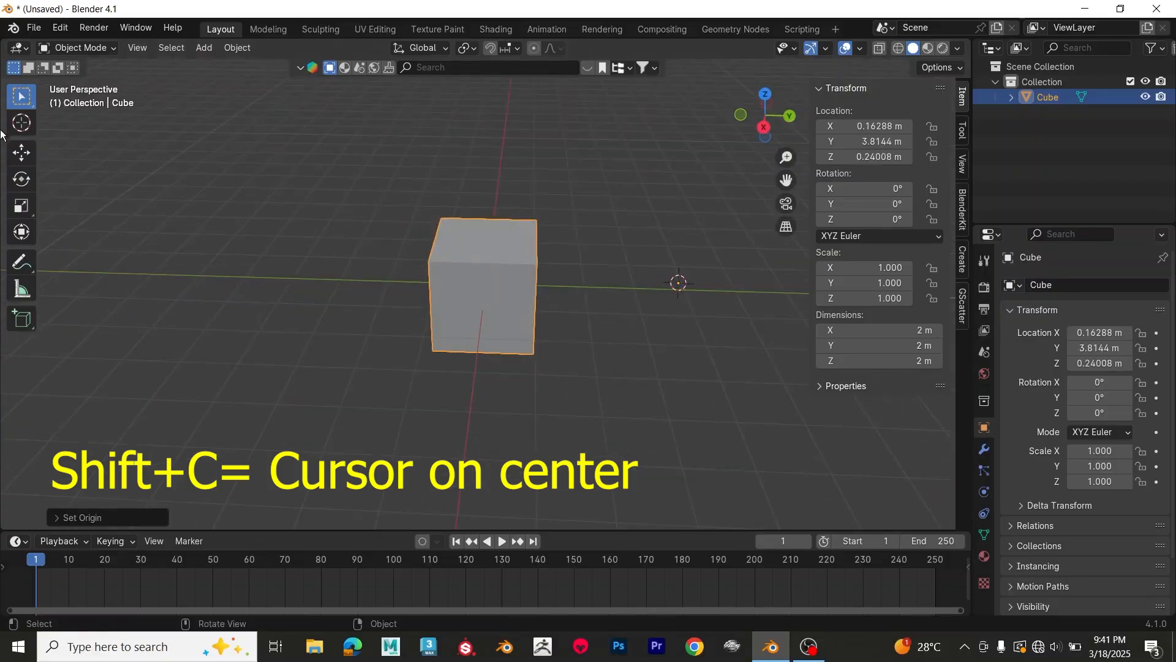
# Step: With the Move tool active, set the cube's origin to its geometry and return to the Select Box tool
pyautogui.click(27, 159)
pyautogui.moveTo(772, 428); pyautogui.dragTo(660, 380, button='middle')
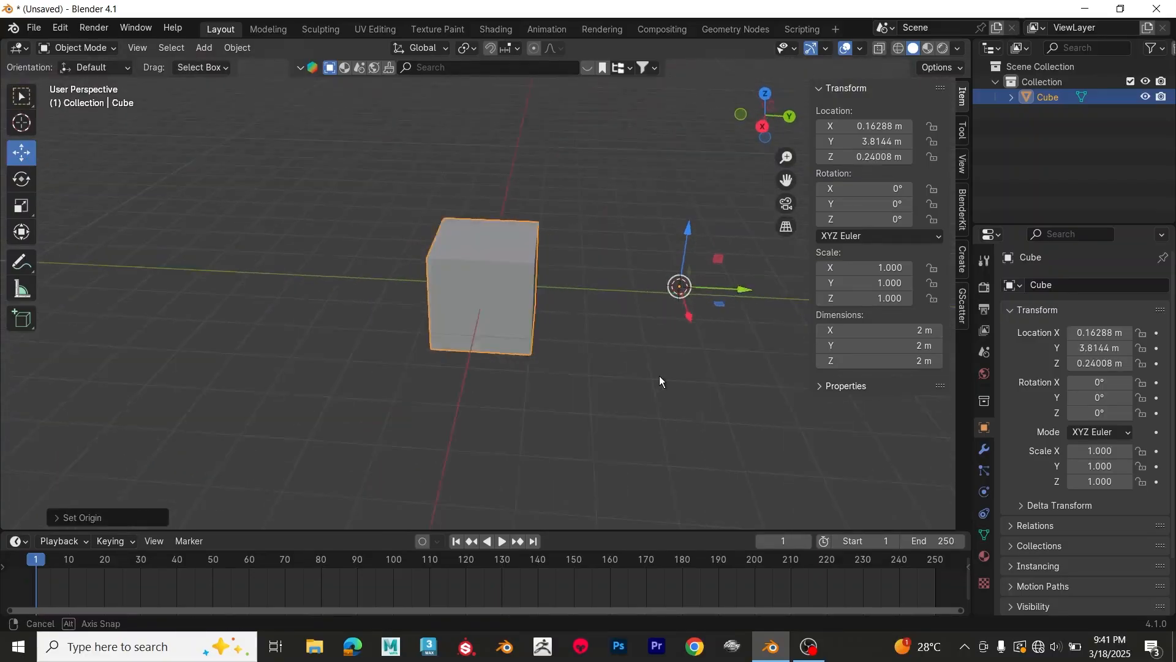
pyautogui.rightClick(488, 273)
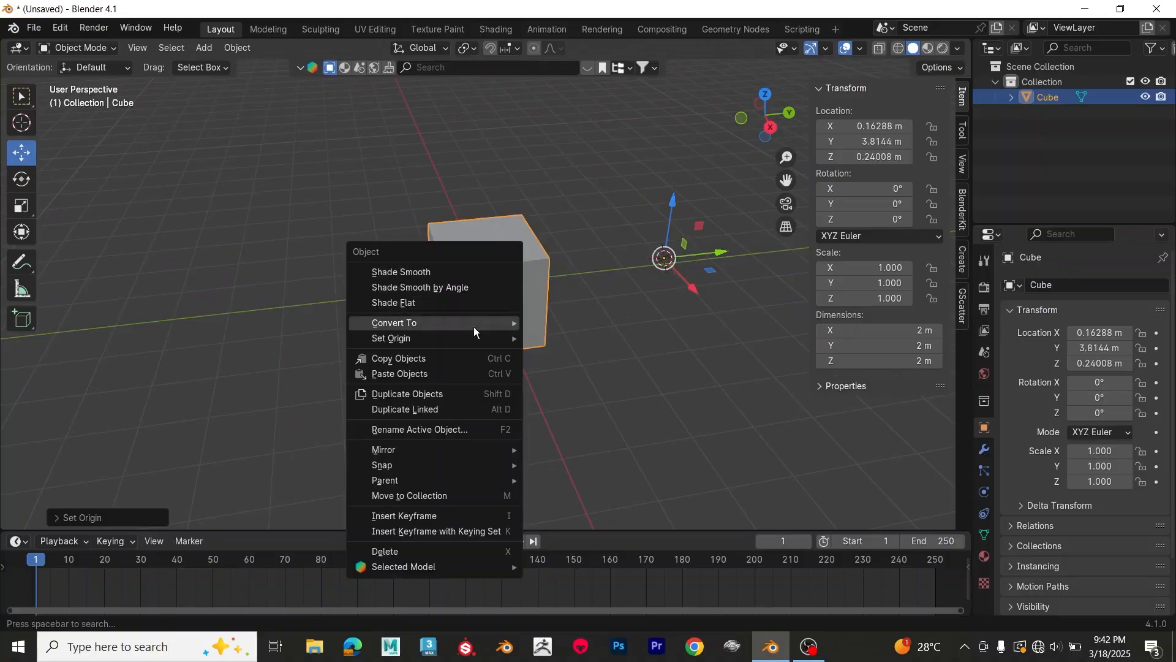
pyautogui.moveTo(471, 340)
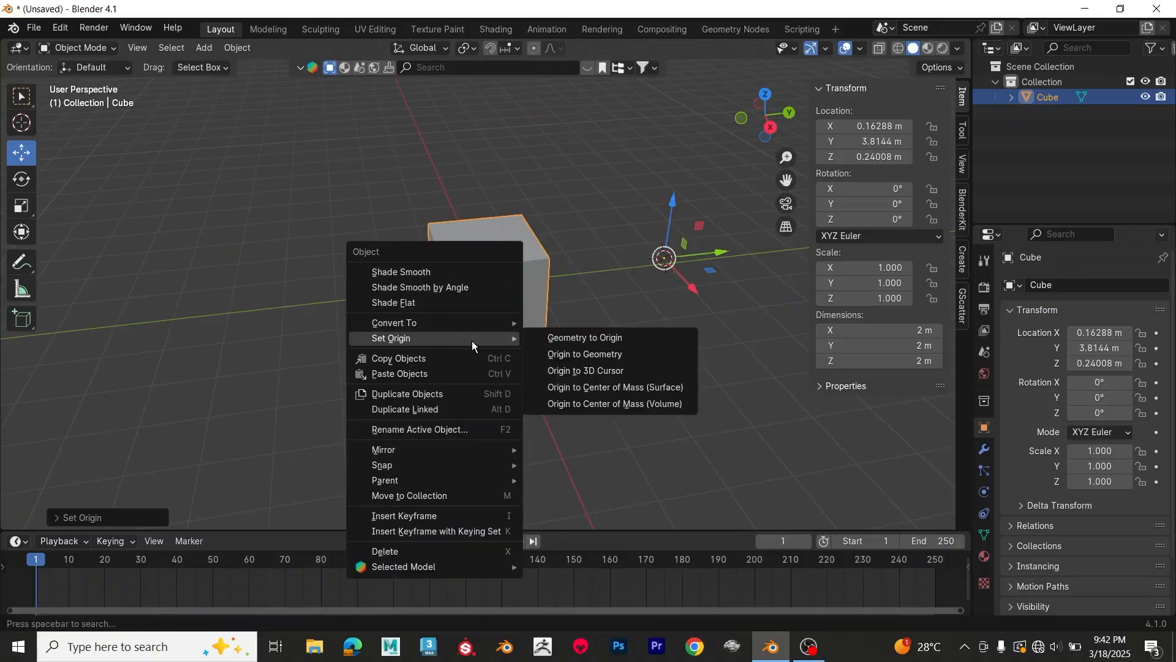
pyautogui.click(571, 356)
pyautogui.moveTo(576, 363); pyautogui.dragTo(498, 351, button='middle')
pyautogui.click(22, 107)
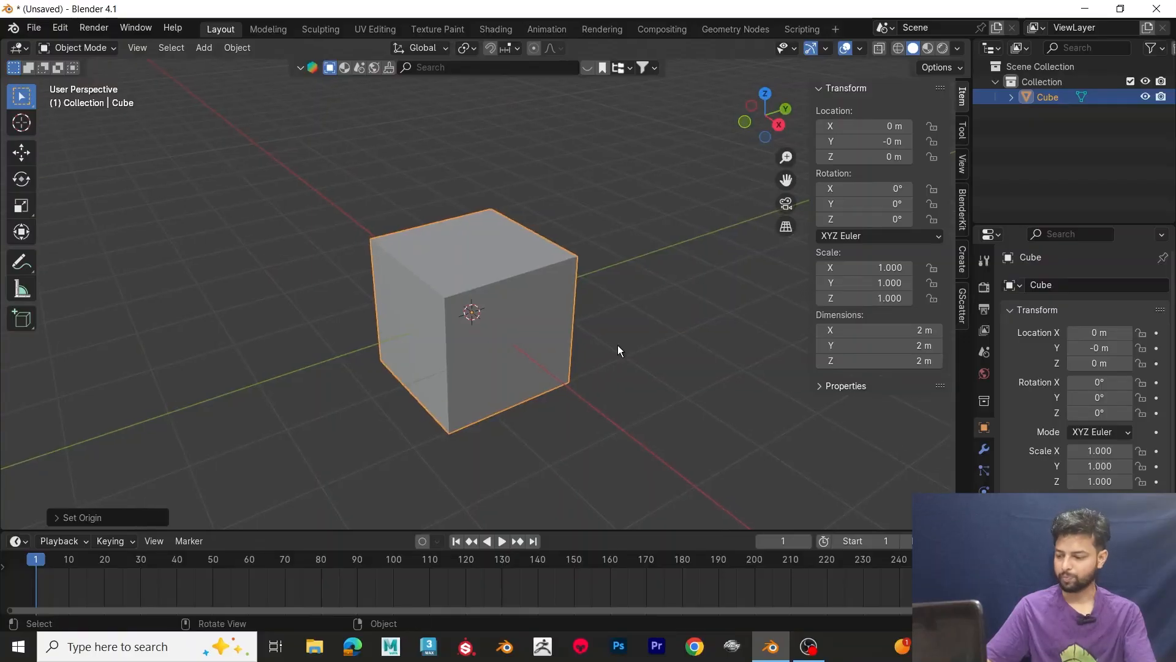
# Step: In Edit Mode, extrude the cube's top face upward about 1.46 m with the Extrude Region tool
pyautogui.press('Tab')
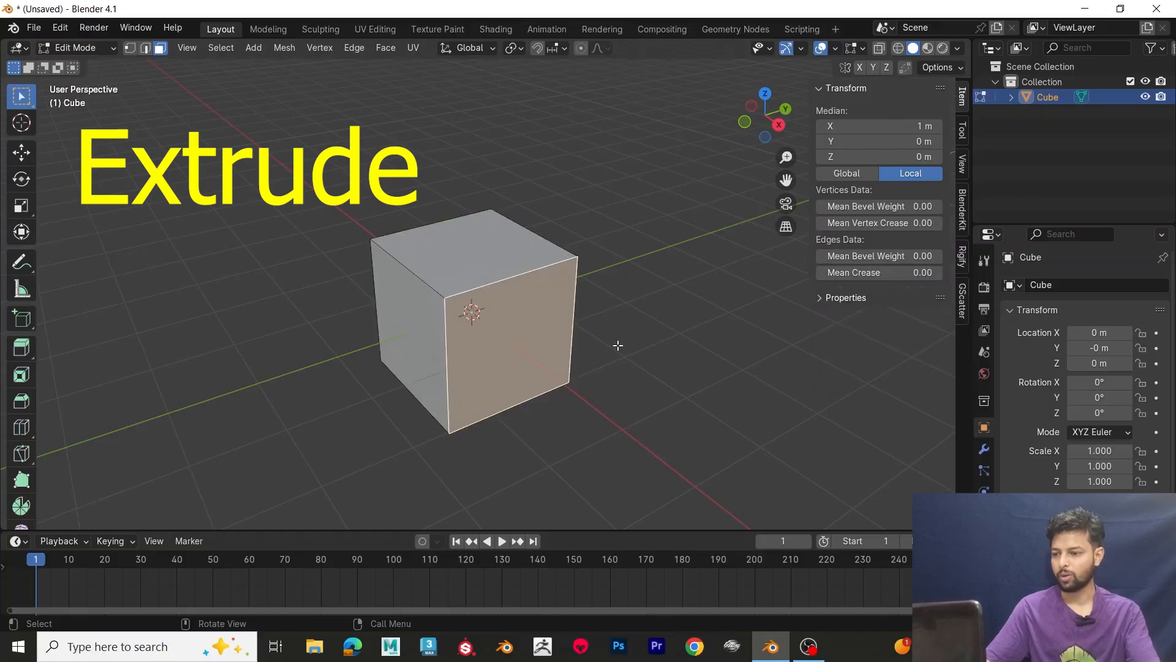
pyautogui.click(484, 250)
pyautogui.moveTo(491, 269); pyautogui.dragTo(494, 262, button='middle')
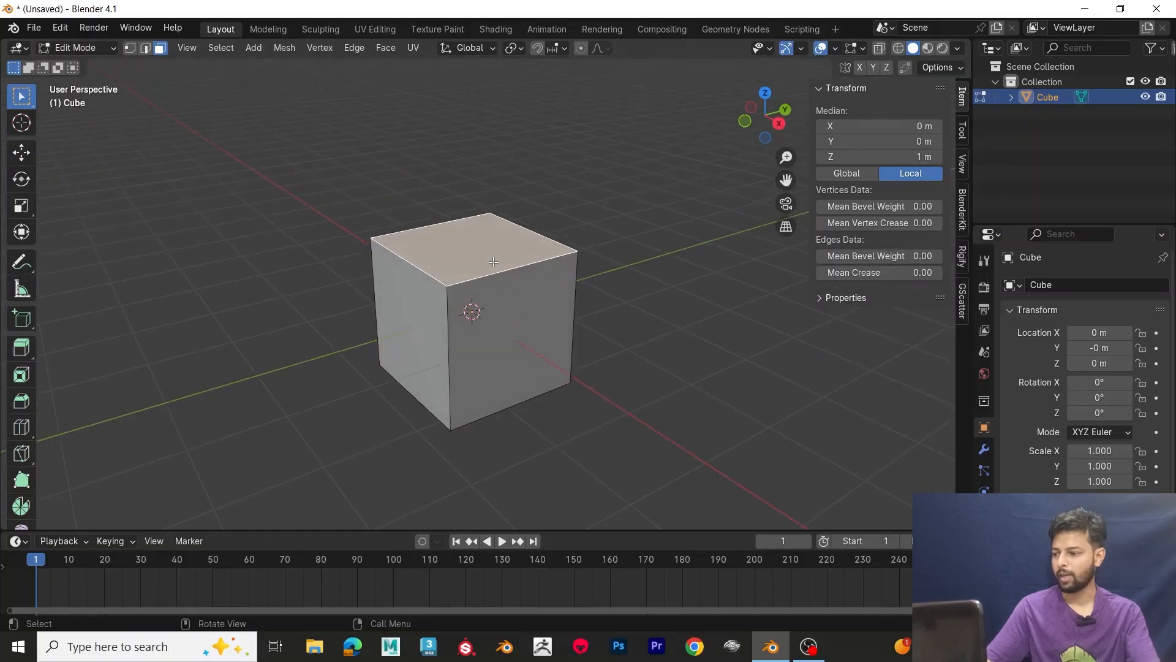
pyautogui.click(27, 351)
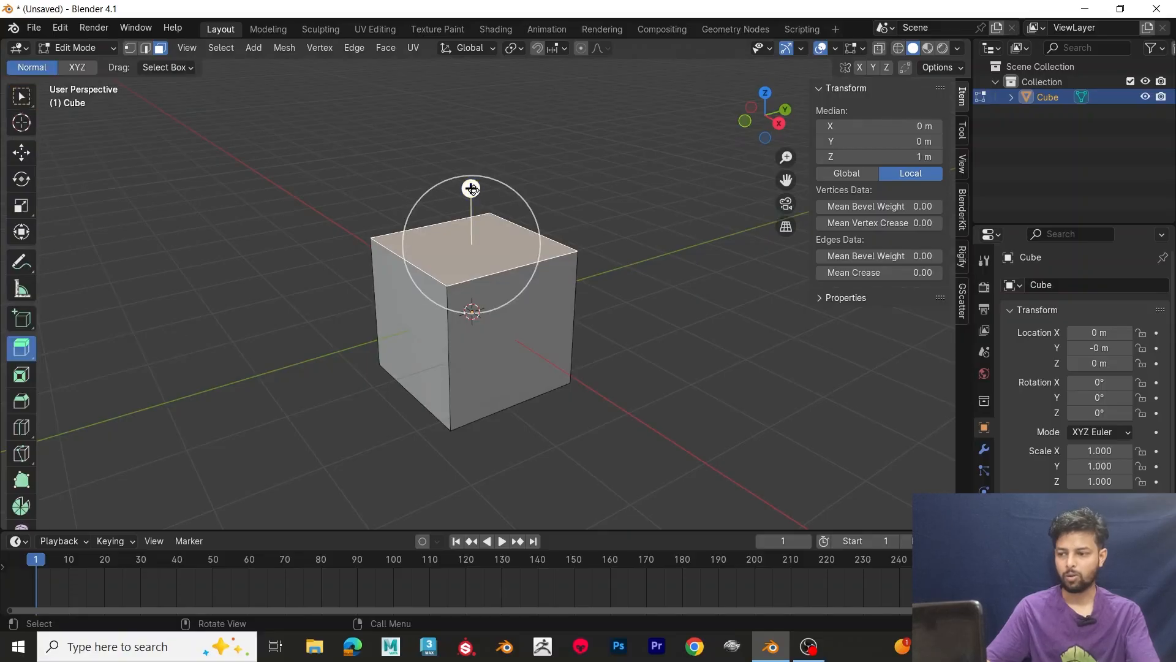
pyautogui.moveTo(471, 188); pyautogui.dragTo(491, 74)
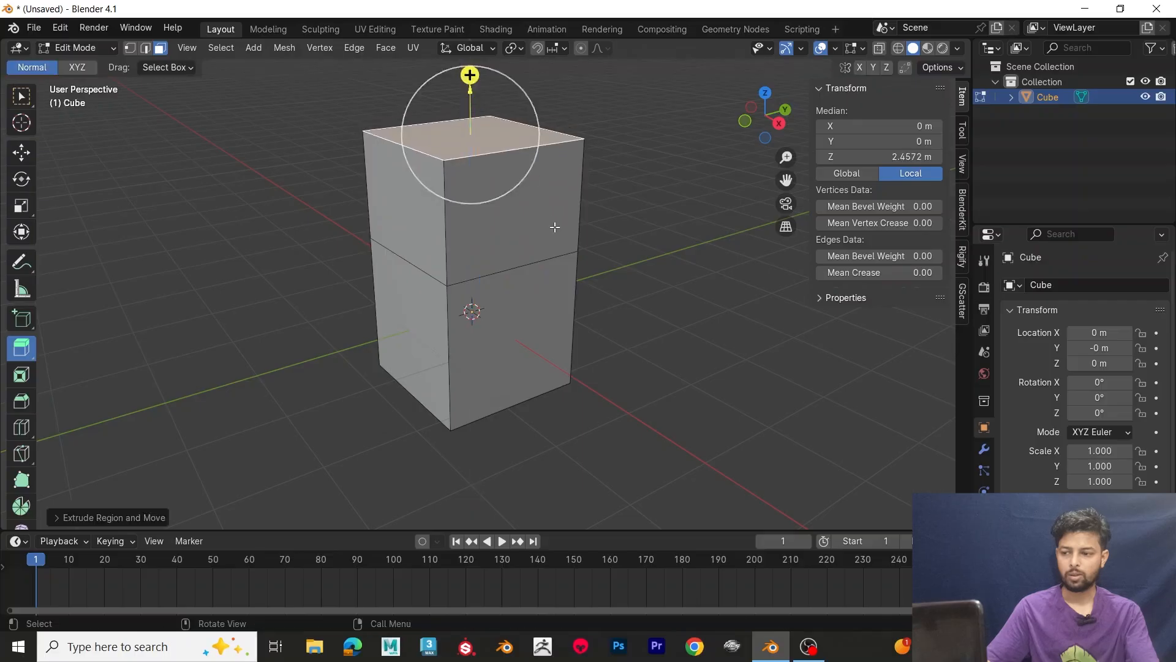
# Step: With the Select Box tool active, extrude the cube's upper side face outward along X by about 2 m
pyautogui.moveTo(581, 235); pyautogui.dragTo(597, 238, button='middle')
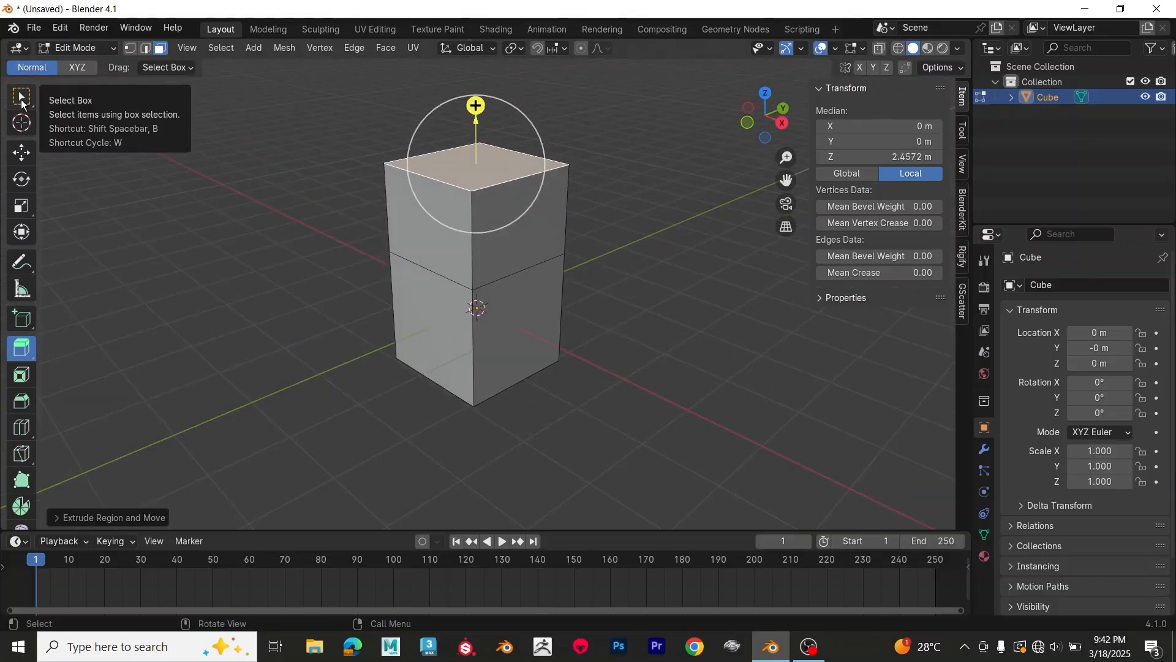
pyautogui.click(21, 102)
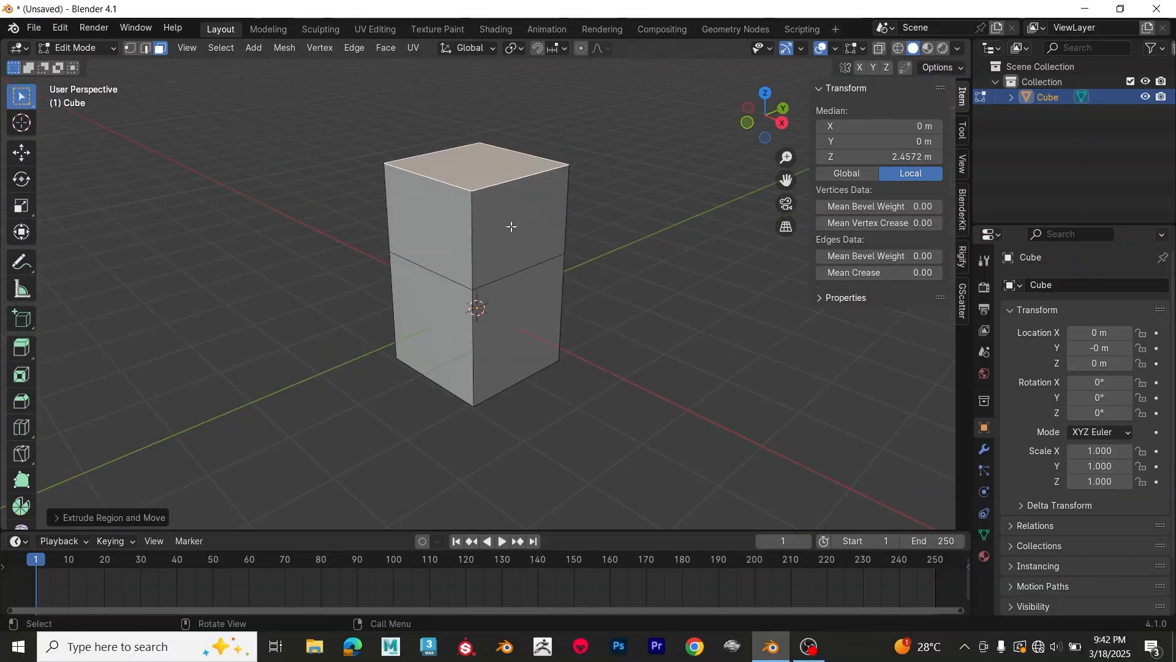
pyautogui.click(512, 226)
pyautogui.press('e')
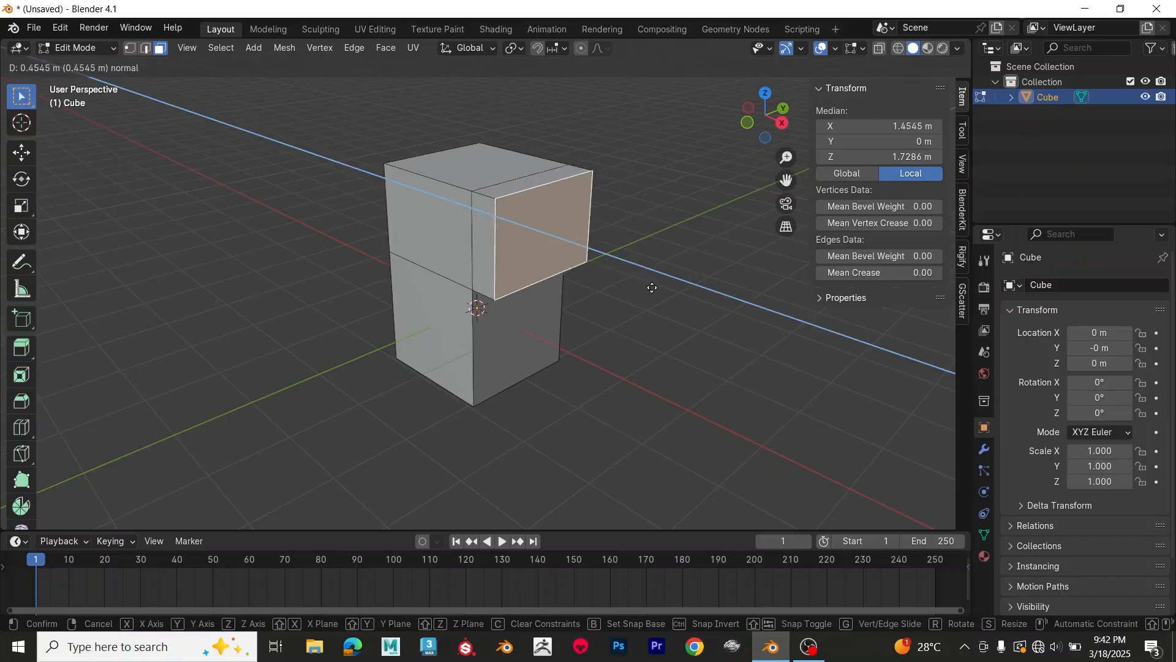
pyautogui.click(710, 330)
# Step: Select the top face of the newly extruded side block and start extruding it
pyautogui.click(565, 199)
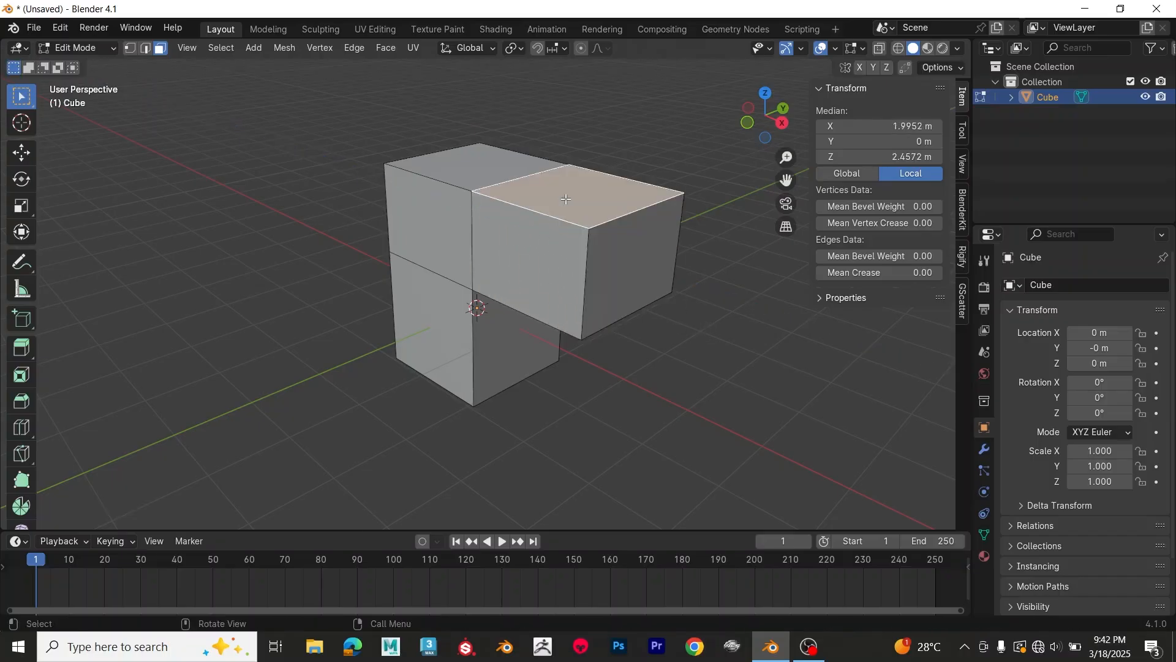
pyautogui.scroll(-3, 598, 257)
pyautogui.press('e')
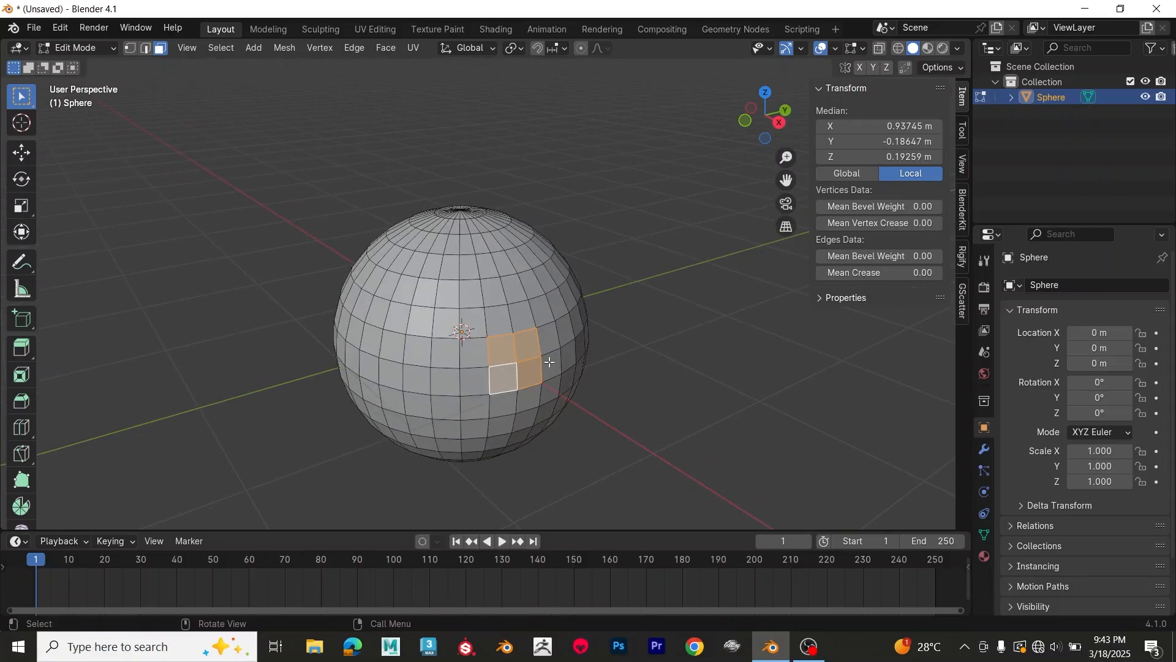
# Step: Extrude the sphere's four selected faces outward together by about 0.92 m
pyautogui.press('e')
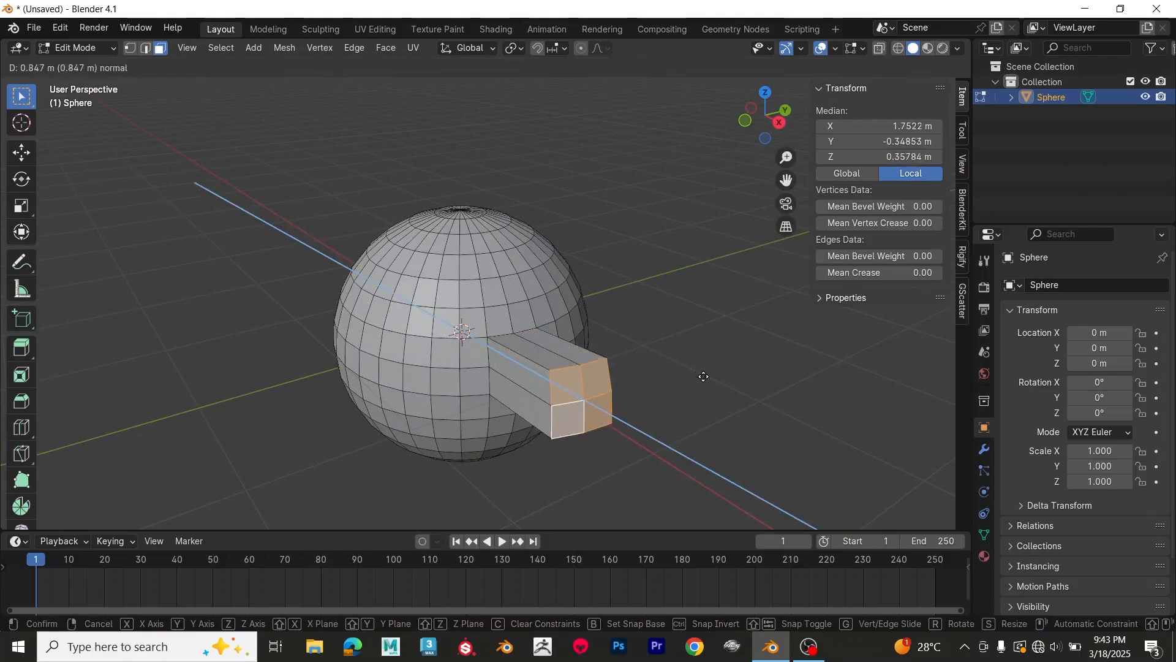
pyautogui.click(694, 375)
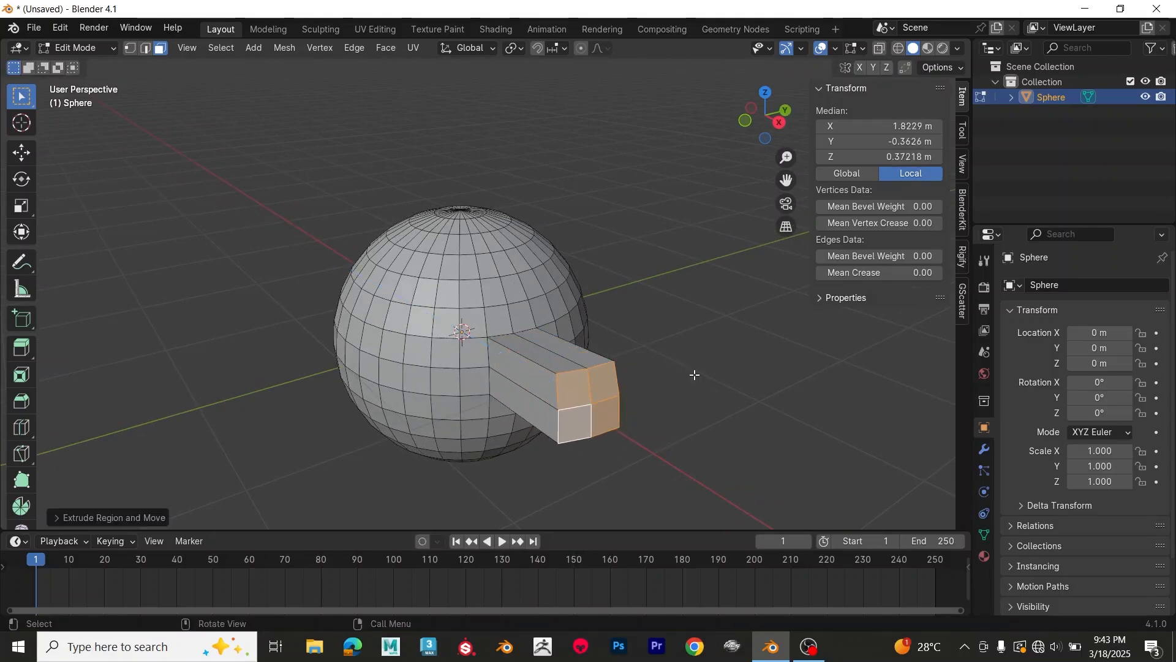
# Step: Select another two-by-two block of faces beside the sphere's extruded arm and extrude them as individual faces by about 0.9 m
pyautogui.moveTo(695, 375); pyautogui.dragTo(451, 341, button='middle')
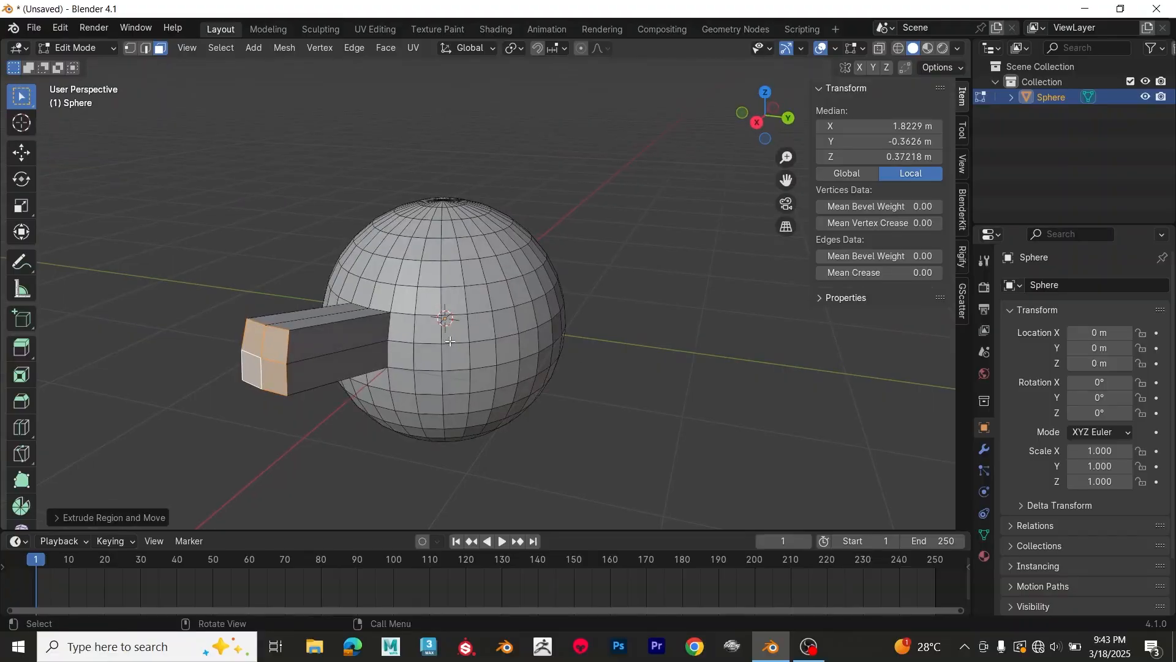
pyautogui.click(454, 327)
pyautogui.keyDown('shift'); pyautogui.click(483, 325); pyautogui.keyUp('shift')
pyautogui.keyDown('shift'); pyautogui.click(483, 353); pyautogui.keyUp('shift')
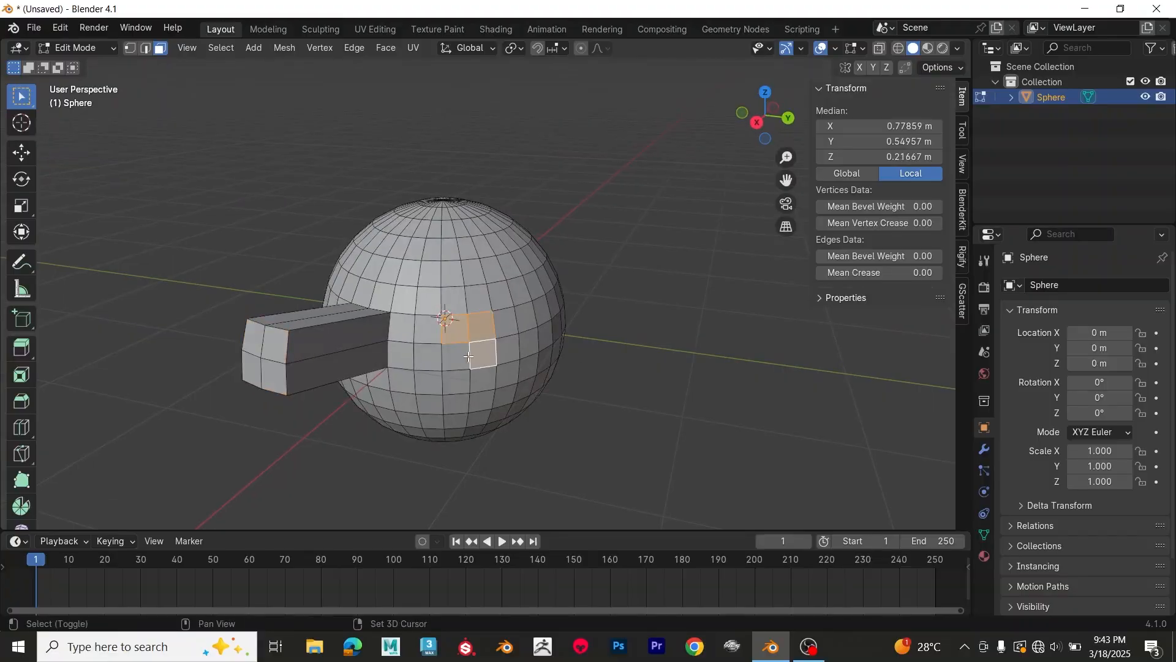
pyautogui.keyDown('shift'); pyautogui.click(466, 356); pyautogui.keyUp('shift')
pyautogui.rightClick(473, 341)
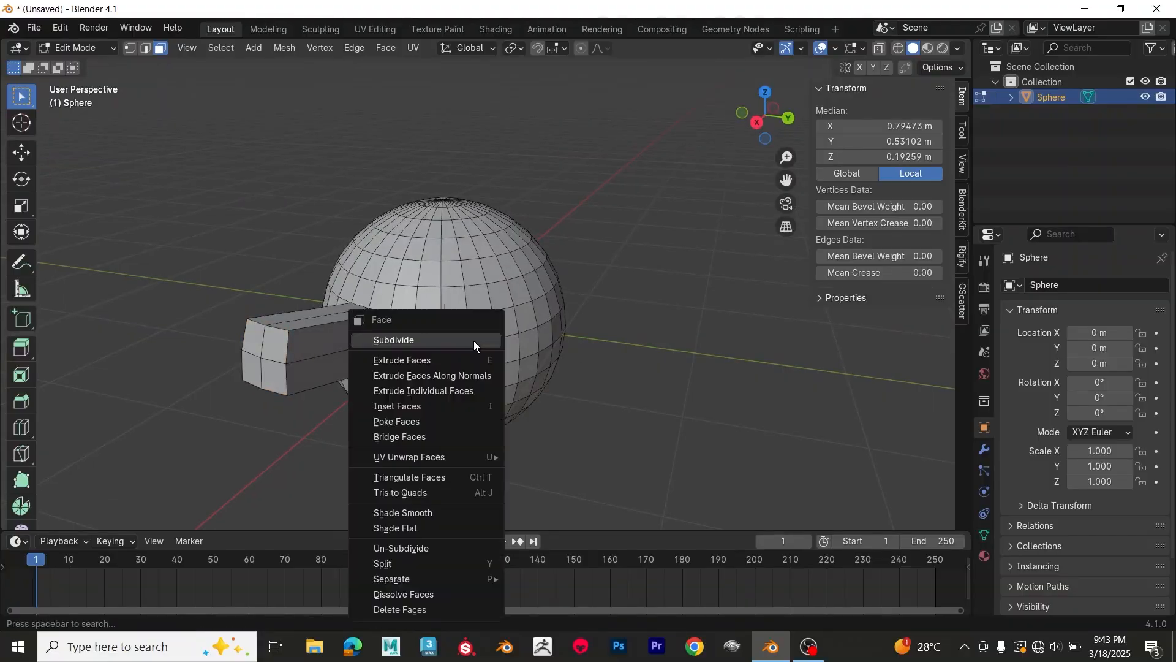
pyautogui.click(464, 391)
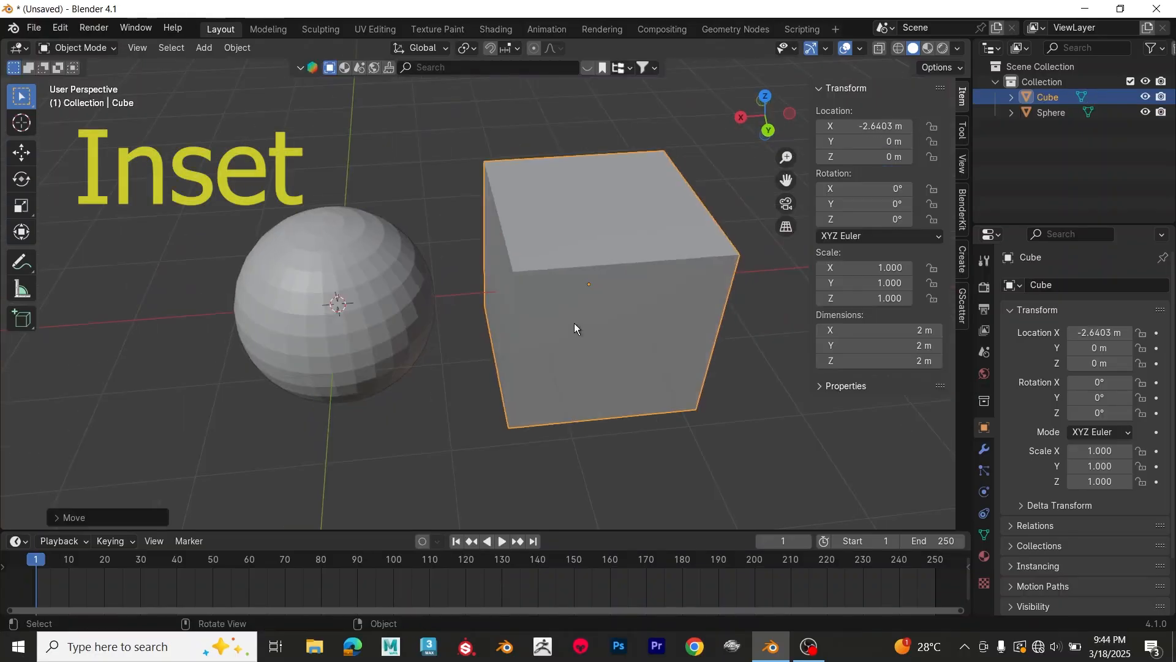
# Step: In Edit Mode, inset the top face of the cube next to the sphere
pyautogui.press('Tab')
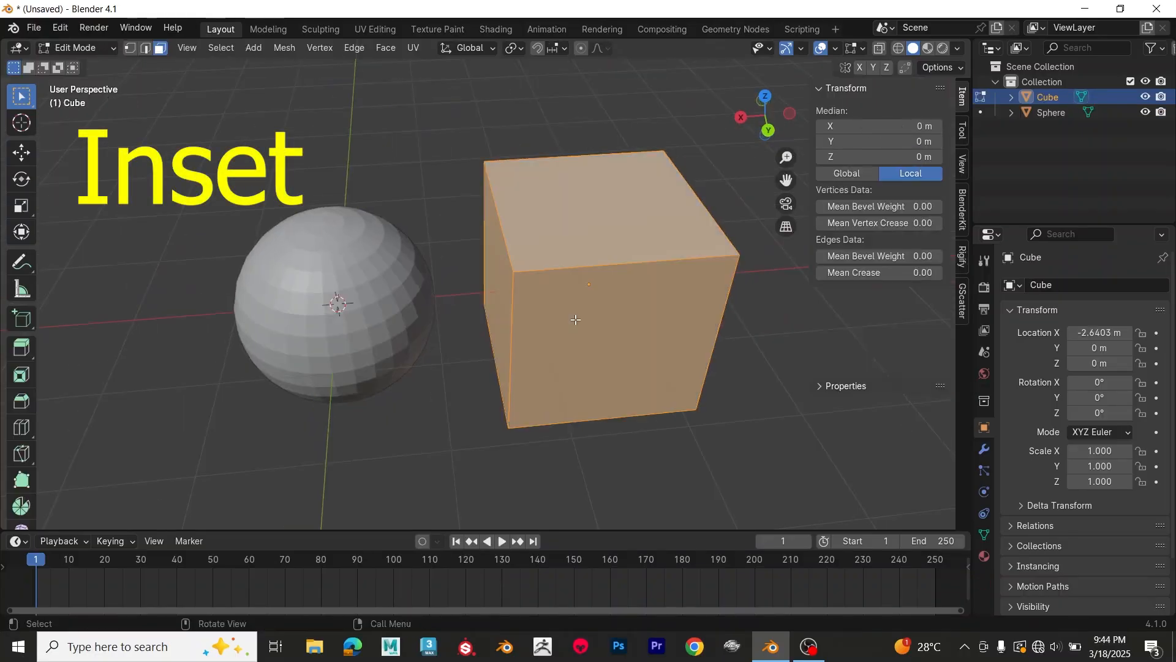
pyautogui.click(592, 225)
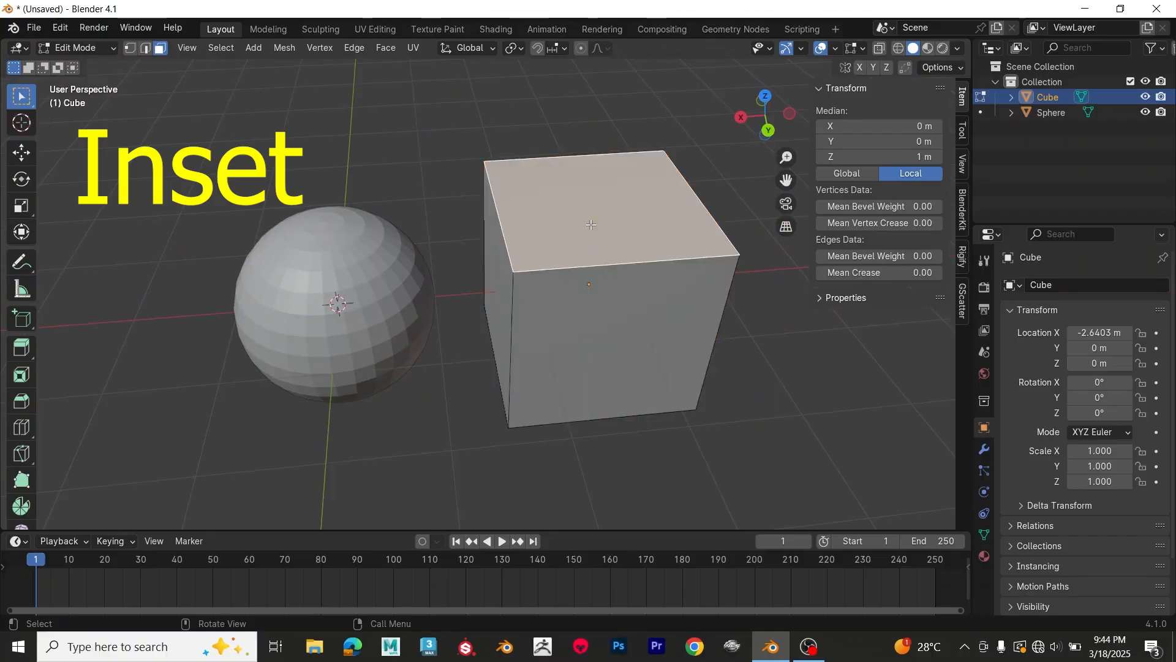
pyautogui.press('i')
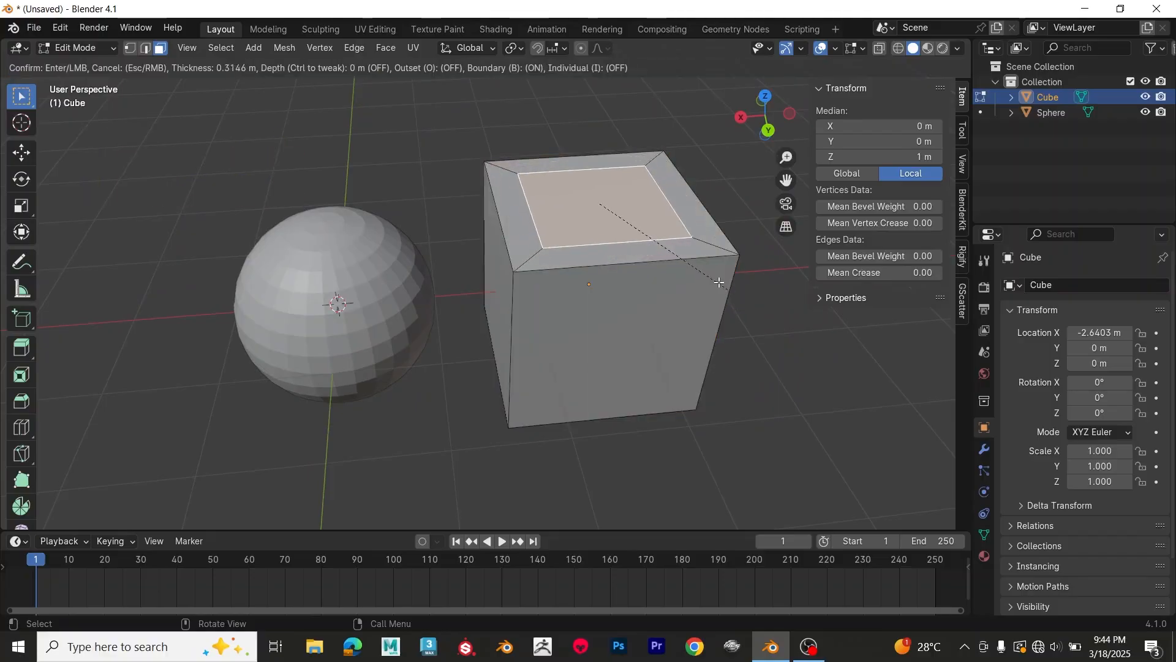
pyautogui.click(709, 324)
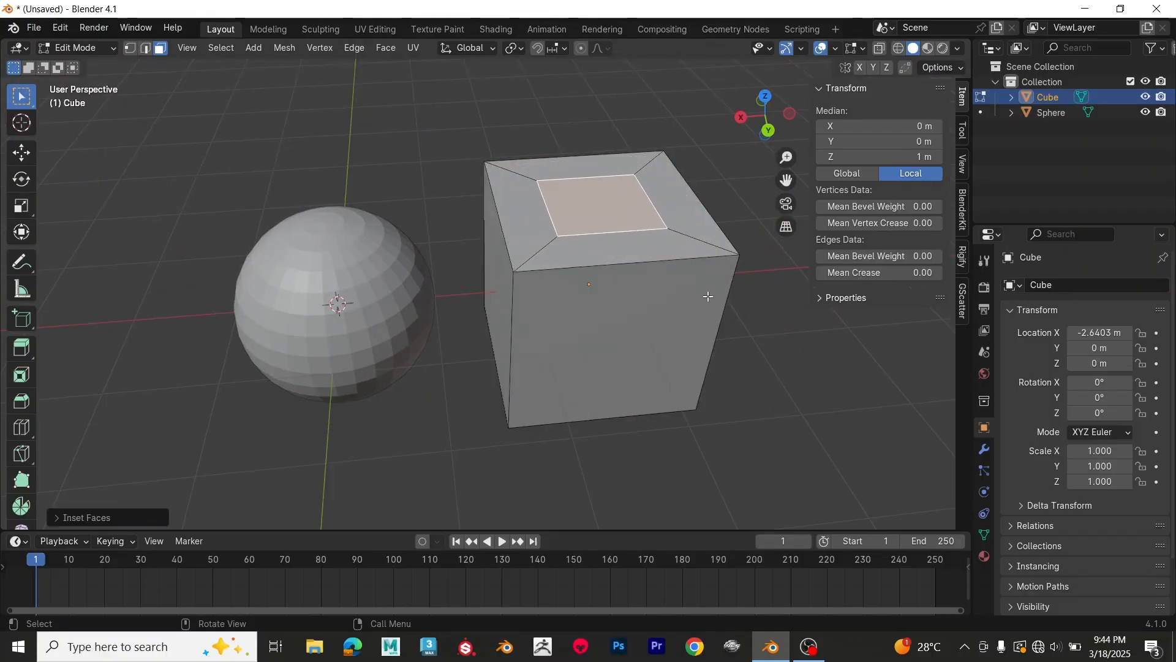
# Step: Extrude the cube's inset top face upward about 1.01 m and return to Object Mode
pyautogui.moveTo(709, 296); pyautogui.dragTo(710, 291, button='middle')
pyautogui.press('e')
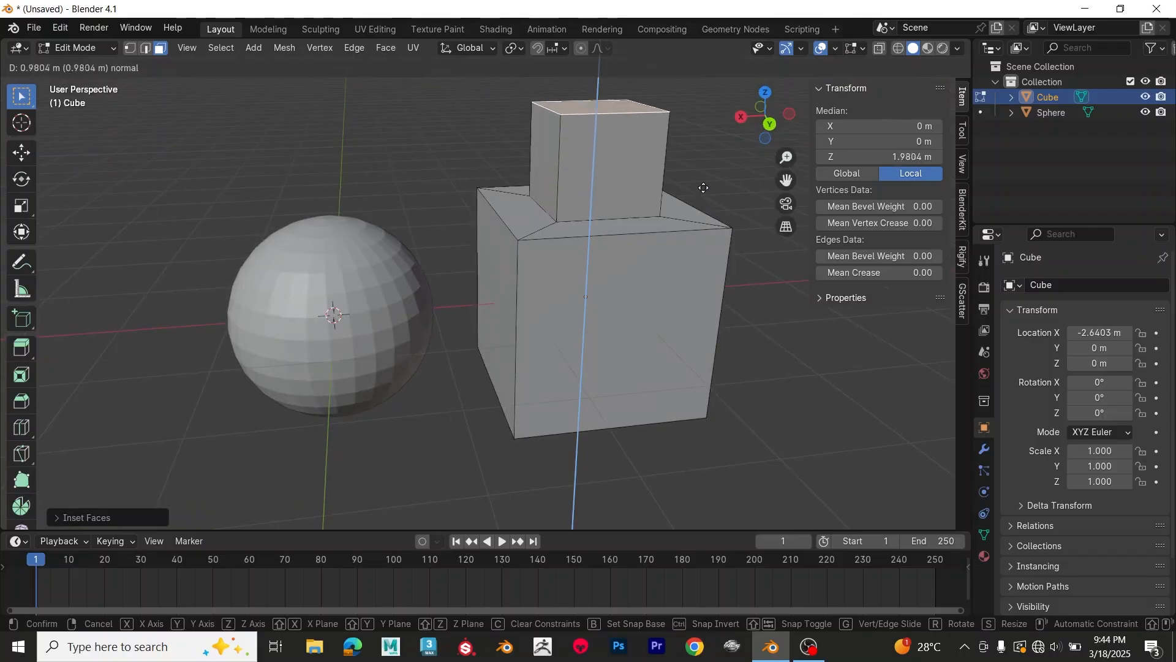
pyautogui.click(701, 187)
pyautogui.press('Tab')
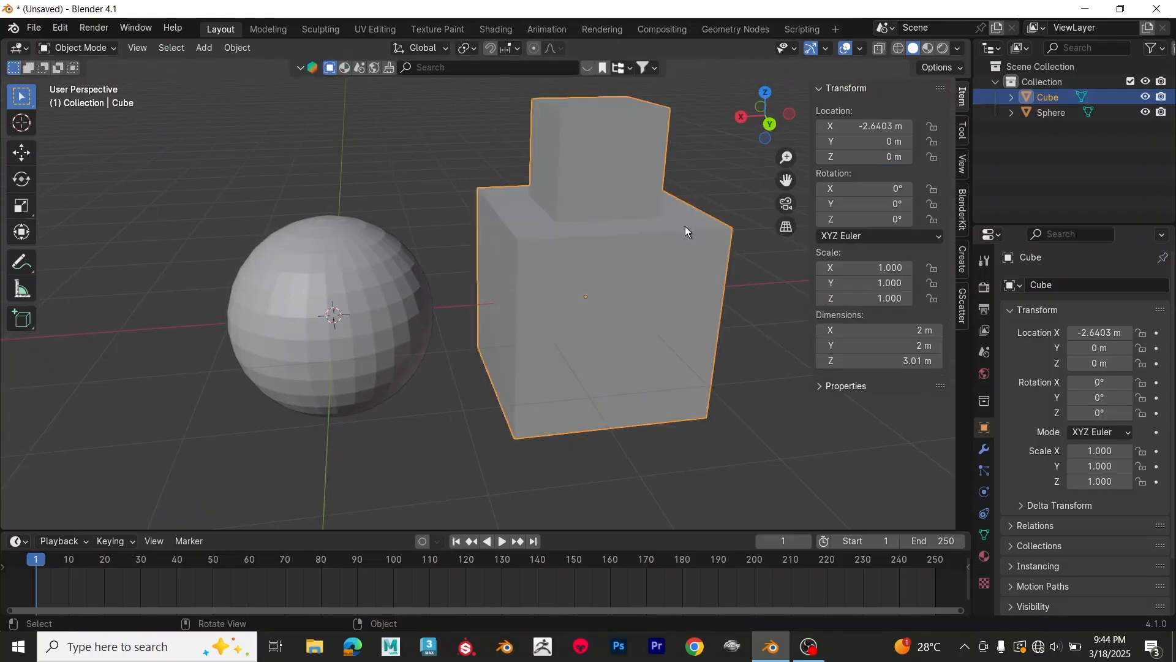
# Step: Select the sphere and enter Edit Mode with all of its faces selected
pyautogui.click(331, 350)
pyautogui.moveTo(387, 396); pyautogui.dragTo(512, 384, button='middle')
pyautogui.press('Tab')
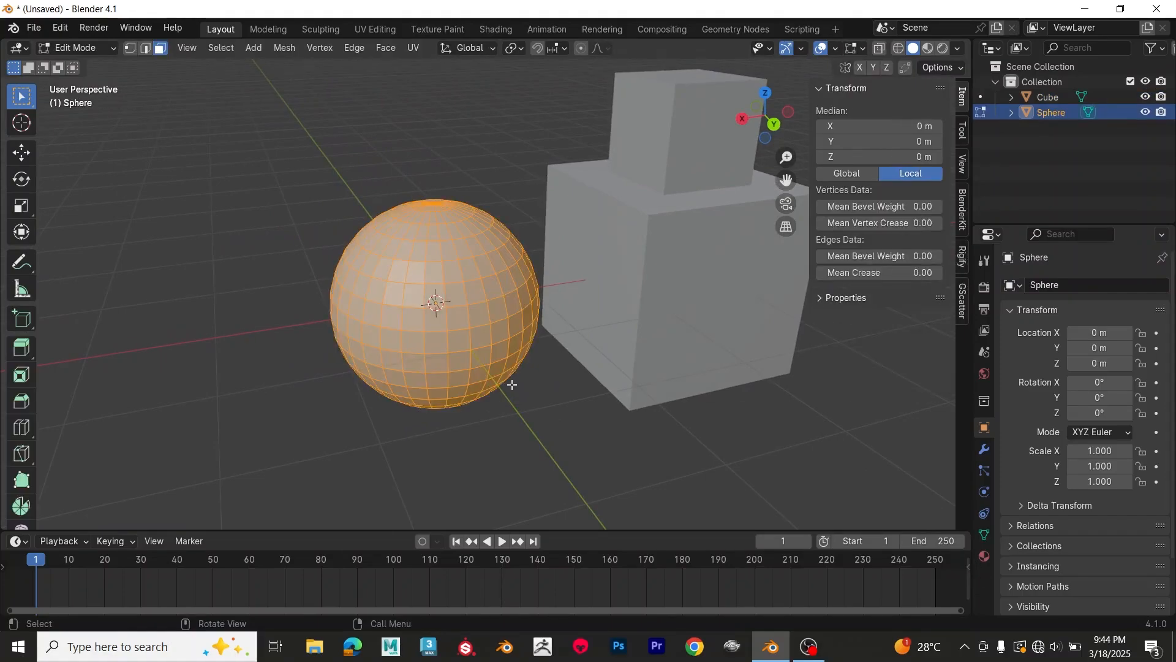
pyautogui.press('Tab')
pyautogui.scroll(1, 515, 362)
pyautogui.press('Tab')
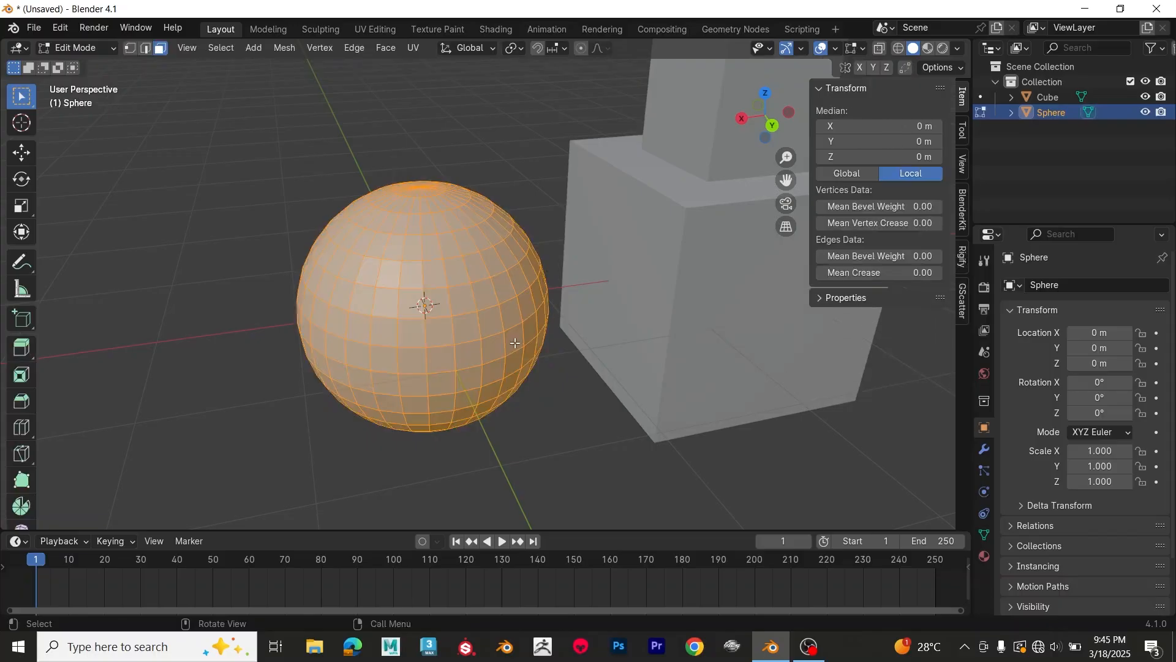
# Step: Inset all the sphere's faces individually with a thickness of about 0.02 m
pyautogui.press('i')
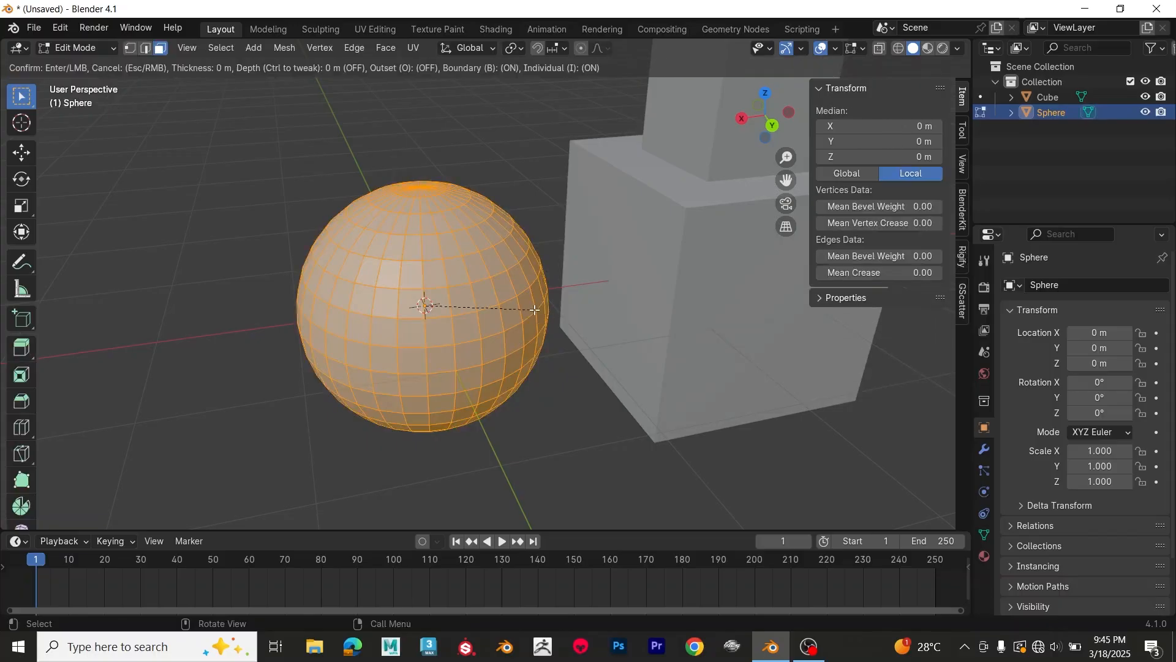
pyautogui.press('i')
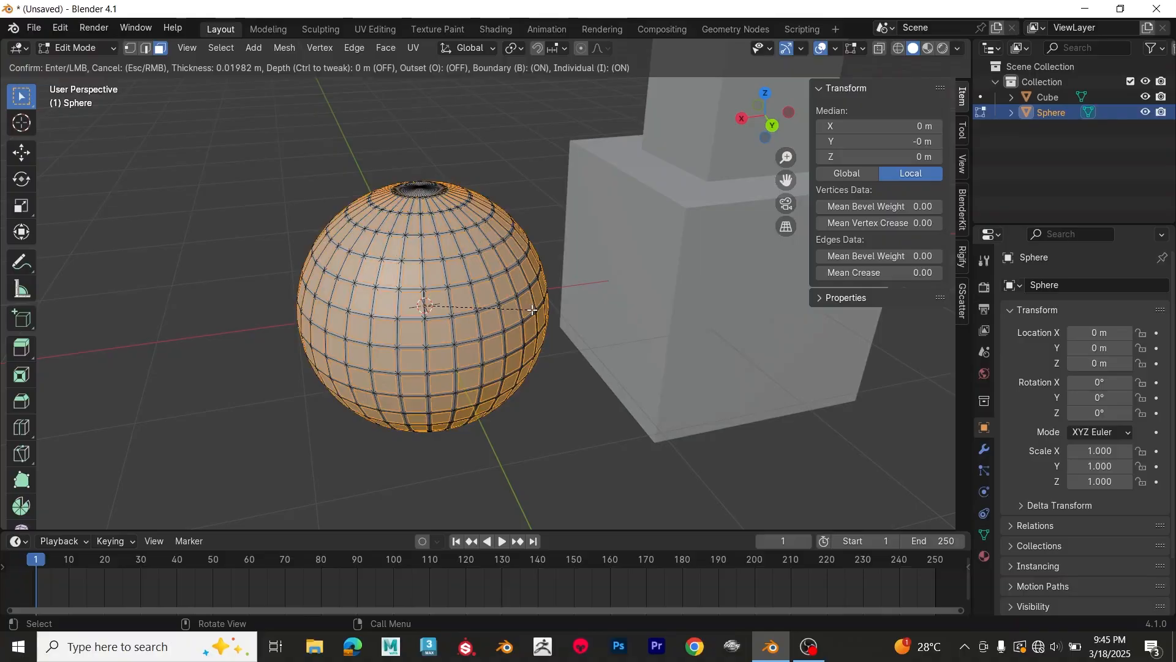
pyautogui.click(532, 311)
# Step: Delete the sphere's inset faces to leave a lattice frame and leave Edit Mode
pyautogui.scroll(5, 515, 311)
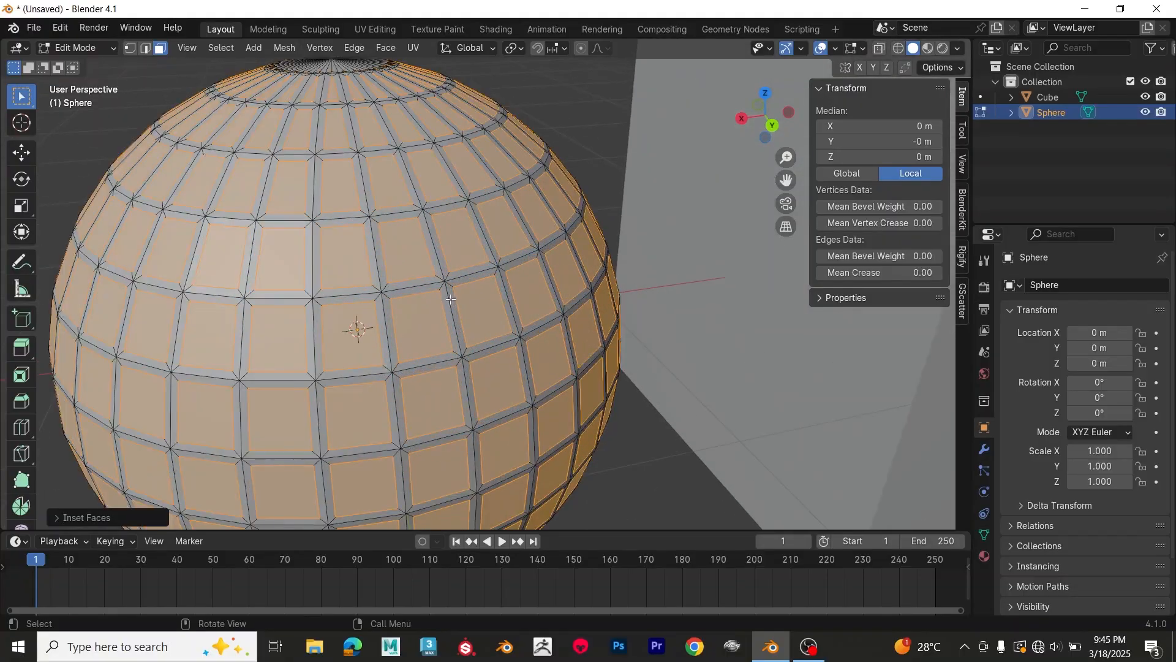
pyautogui.moveTo(451, 299); pyautogui.dragTo(459, 274, button='middle')
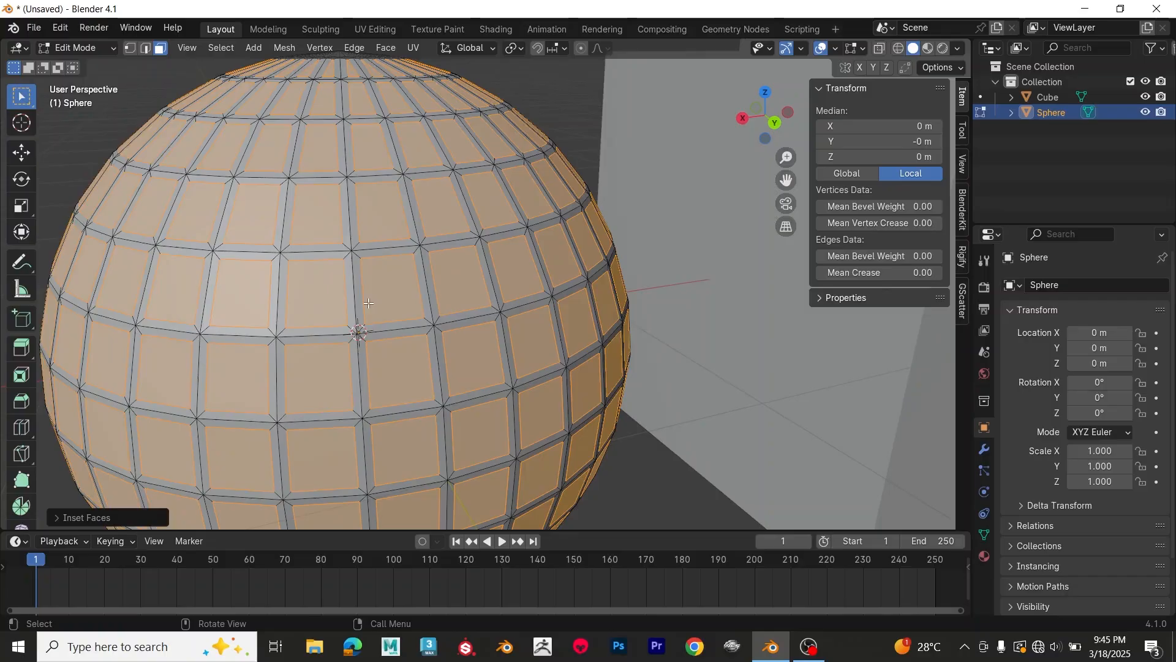
pyautogui.press('x')
pyautogui.click(344, 331)
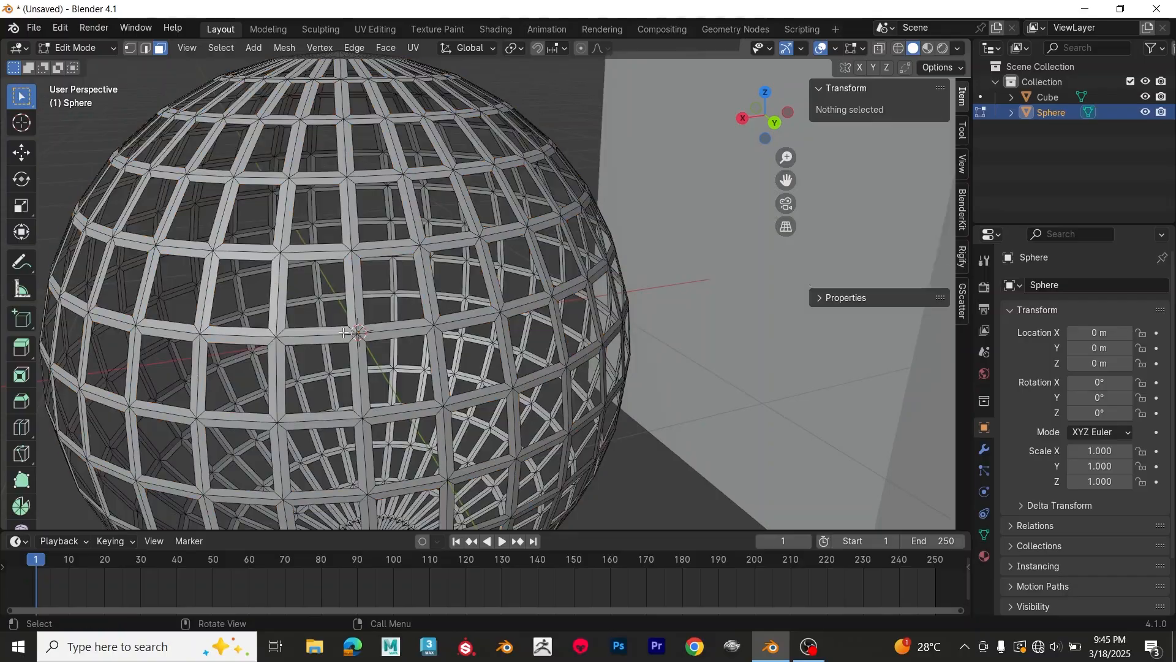
pyautogui.scroll(-4, 343, 332)
pyautogui.moveTo(386, 309)
pyautogui.mouseDown(button='middle')
pyautogui.moveTo(410, 283)
pyautogui.moveTo(395, 303)
pyautogui.mouseUp(button='middle')
pyautogui.press('Tab')
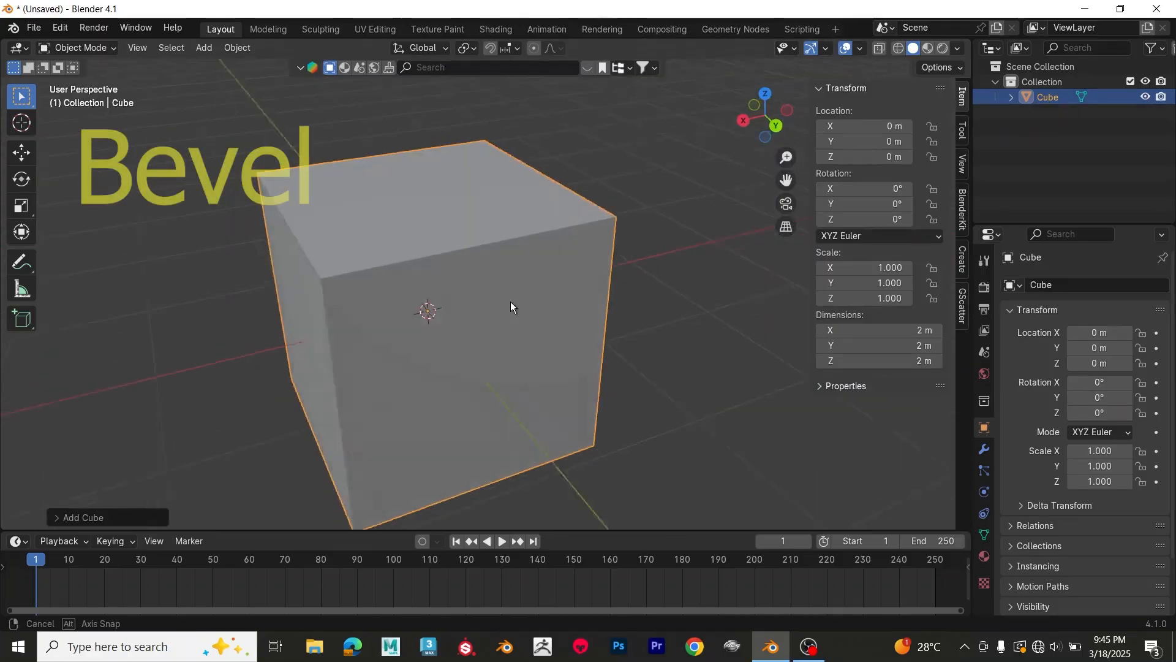
# Step: In edge selection, bevel one upper edge of the new cube about 0.617 m wide and adjust its width in the Bevel settings
pyautogui.moveTo(512, 306); pyautogui.dragTo(505, 300, button='middle')
pyautogui.press('Tab')
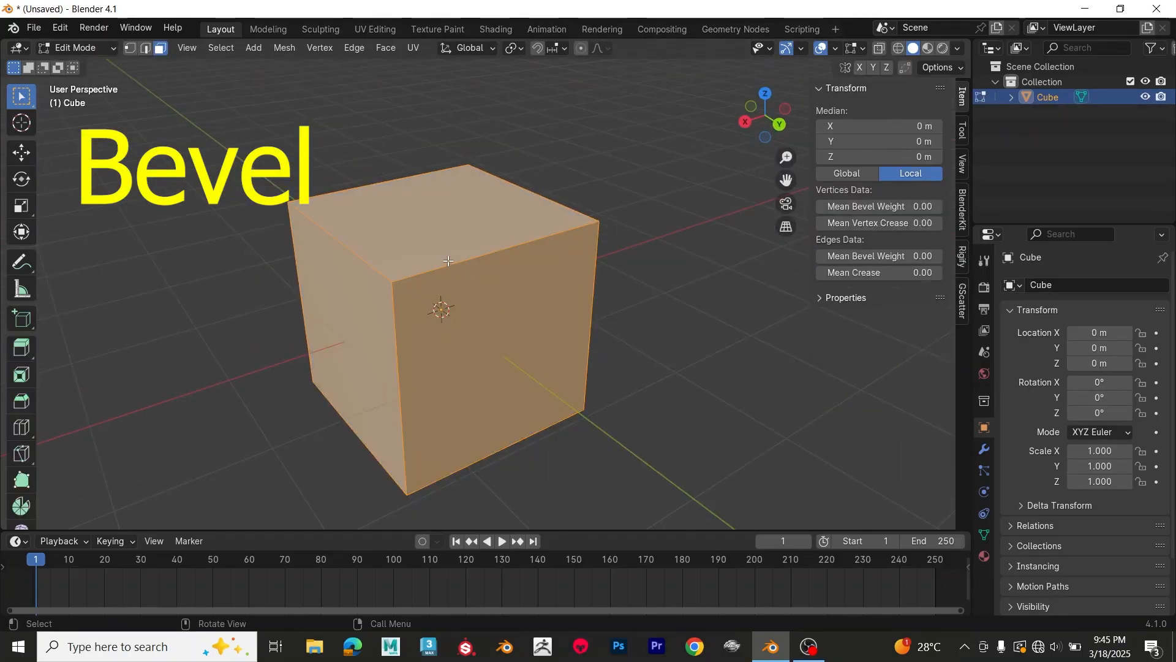
pyautogui.press('2')
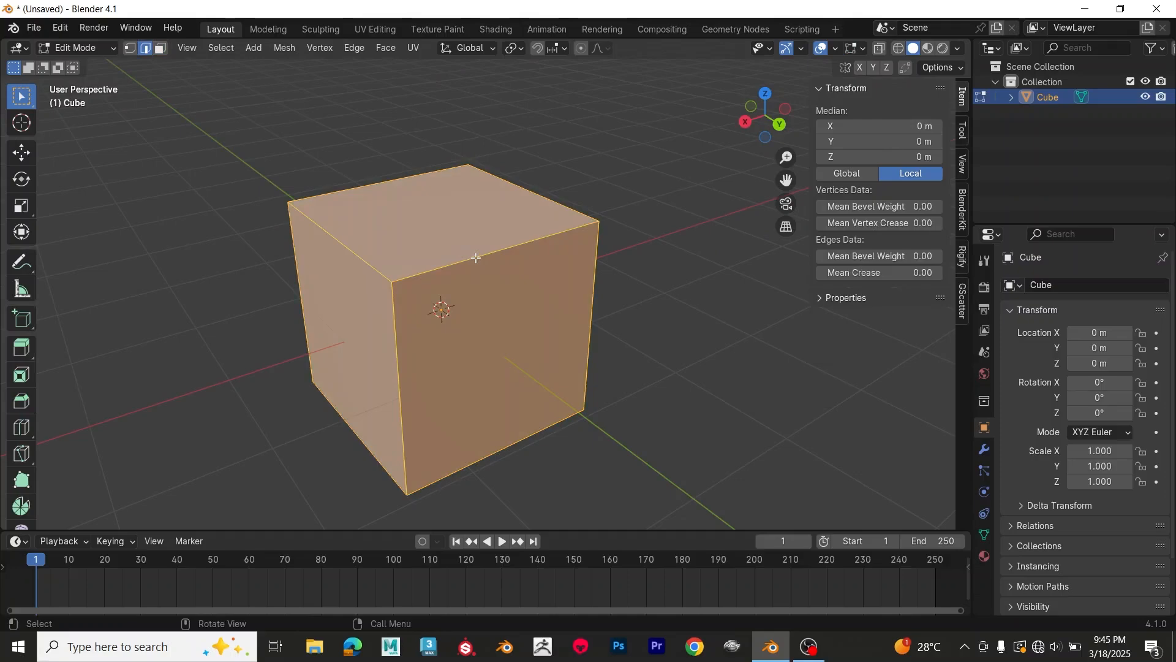
pyautogui.click(476, 258)
pyautogui.moveTo(525, 274); pyautogui.dragTo(523, 274, button='middle')
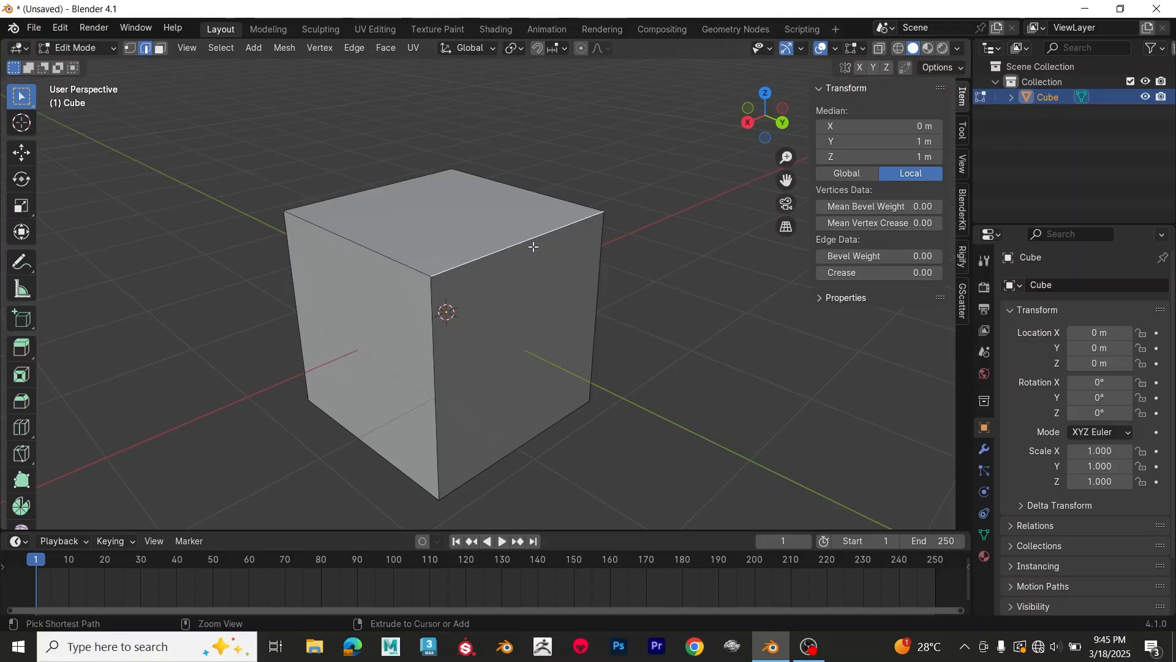
pyautogui.hotkey('ctrl', 'b')
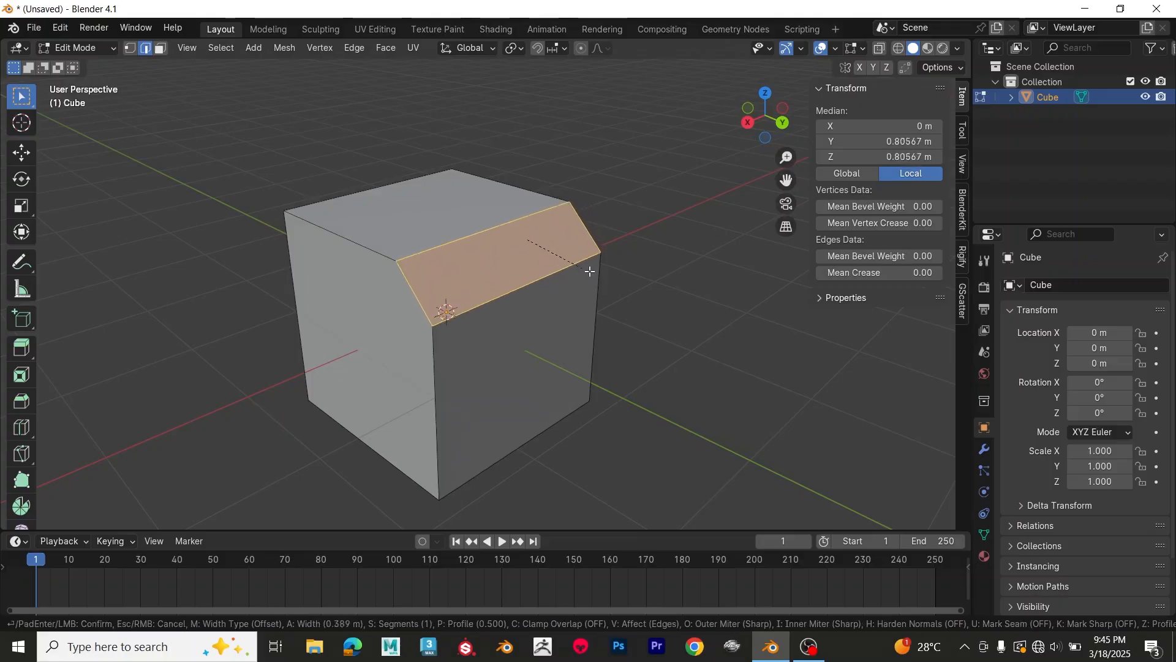
pyautogui.click(613, 279)
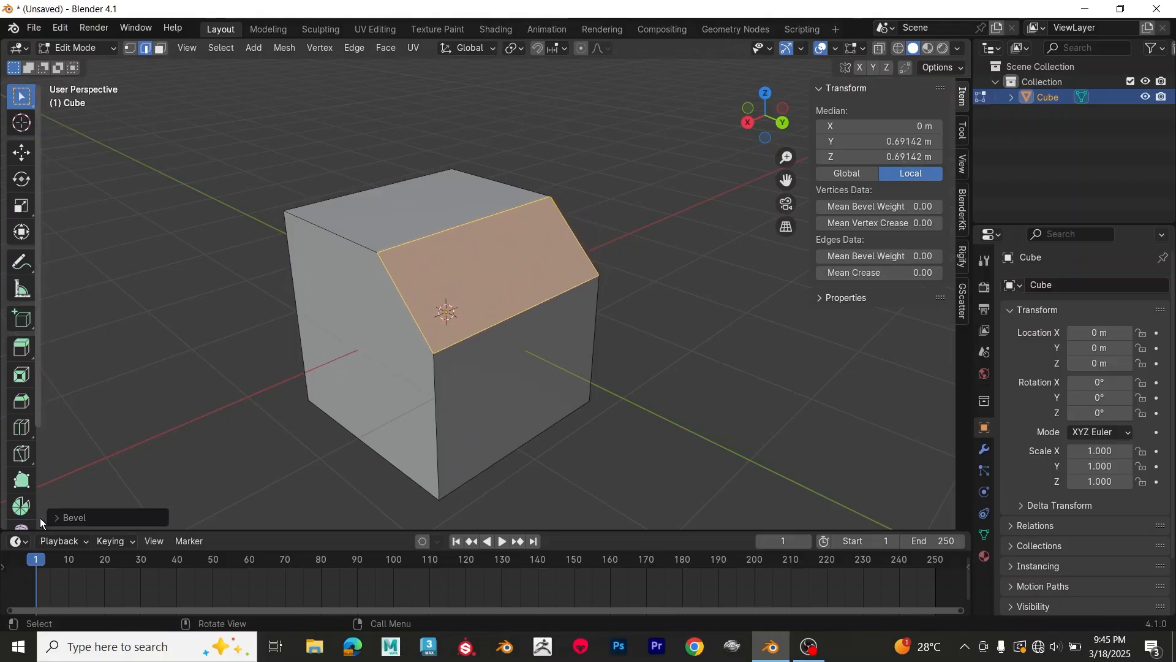
pyautogui.click(56, 517)
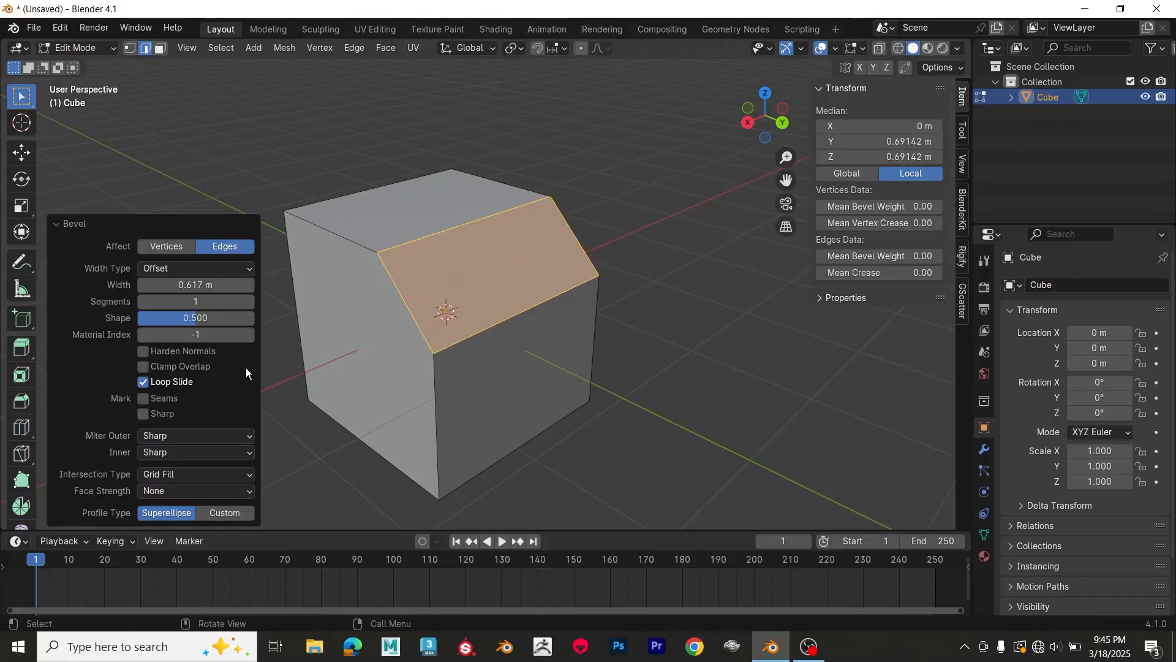
pyautogui.moveTo(197, 285); pyautogui.dragTo(175, 317)
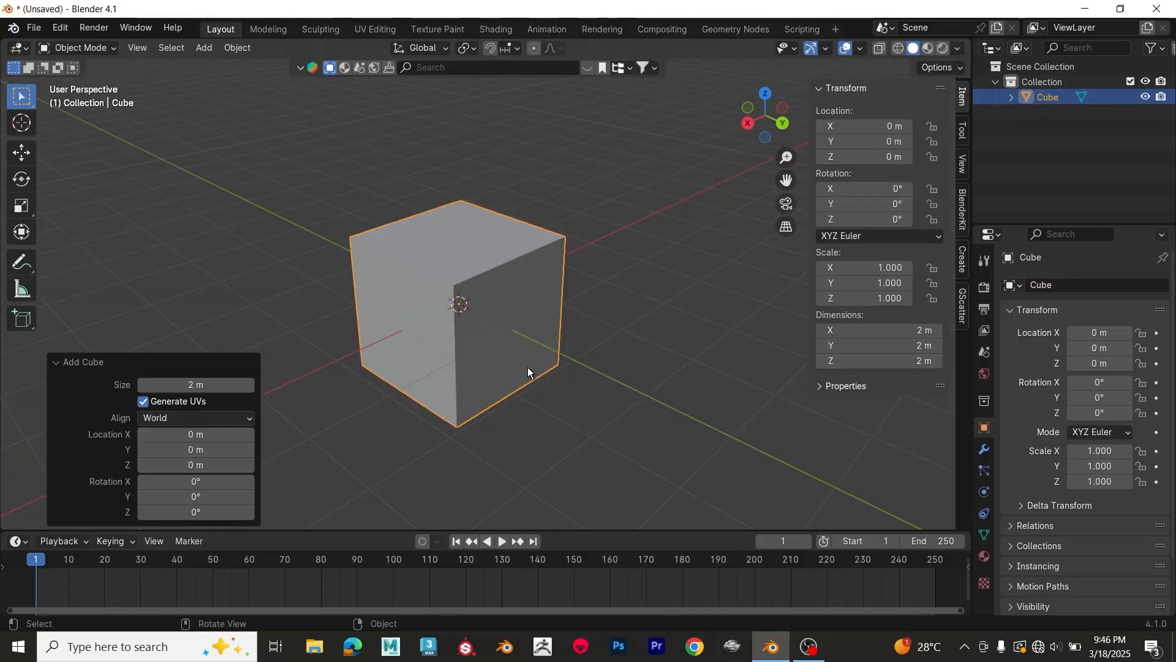
# Step: Enter Edit Mode on the new cube and bevel all its edges about 0.156 m wide with 8 segments
pyautogui.moveTo(544, 380); pyautogui.dragTo(554, 375, button='middle')
pyautogui.press('Tab')
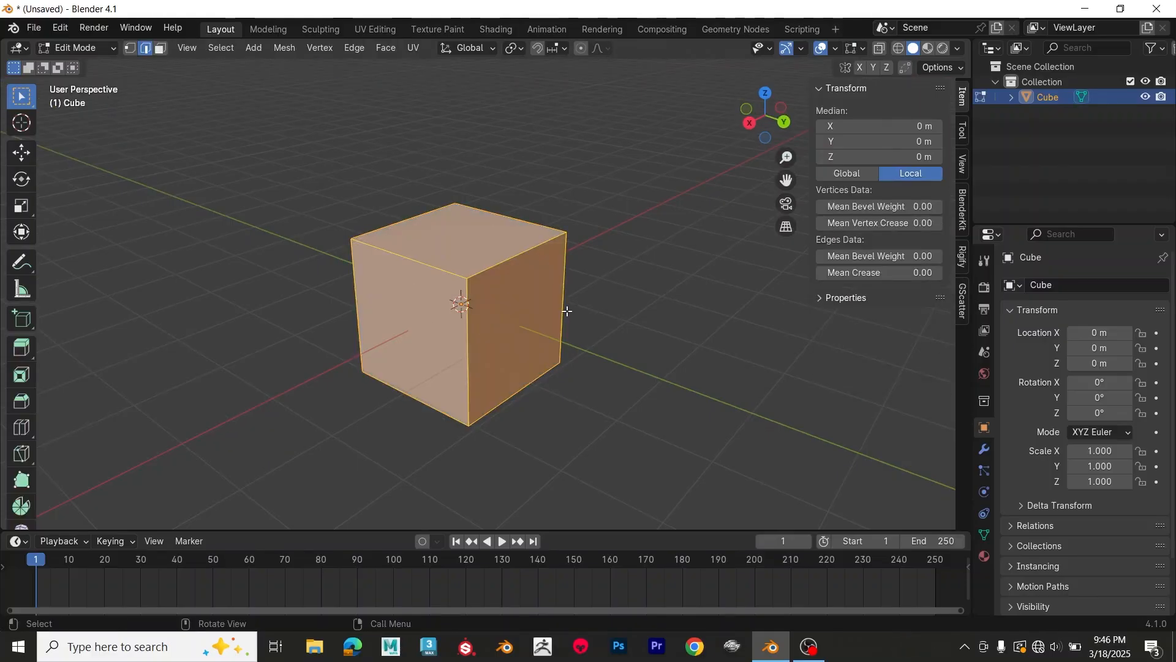
pyautogui.press('ctrl')
pyautogui.hotkey('ctrl', 'b')
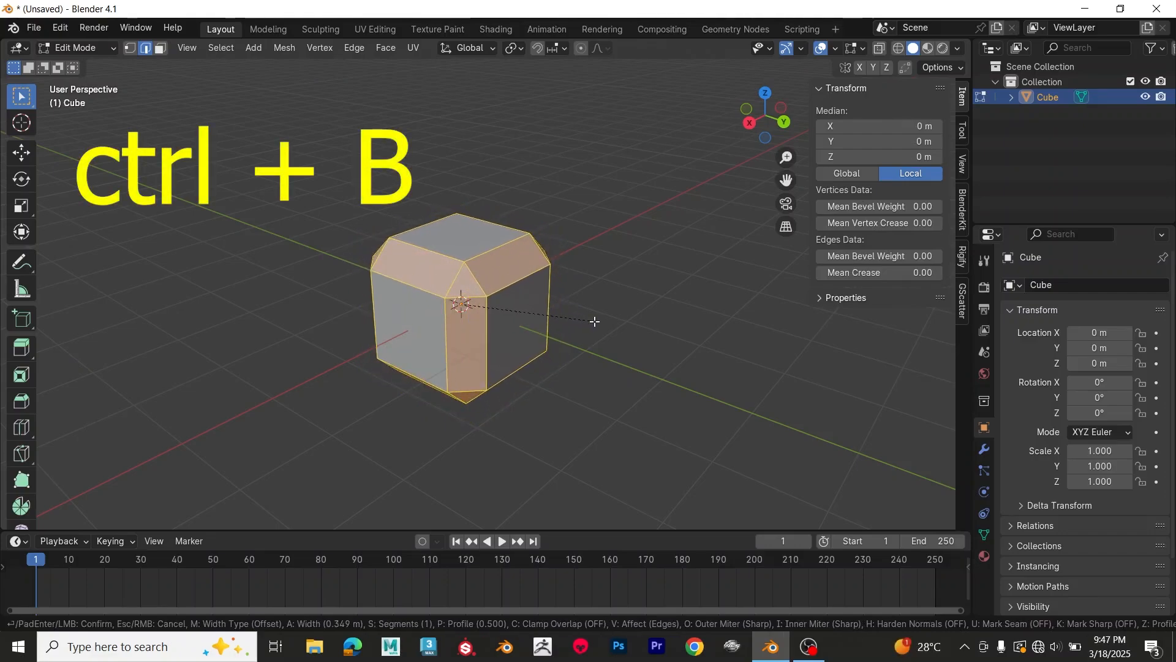
pyautogui.scroll(1, 595, 321)
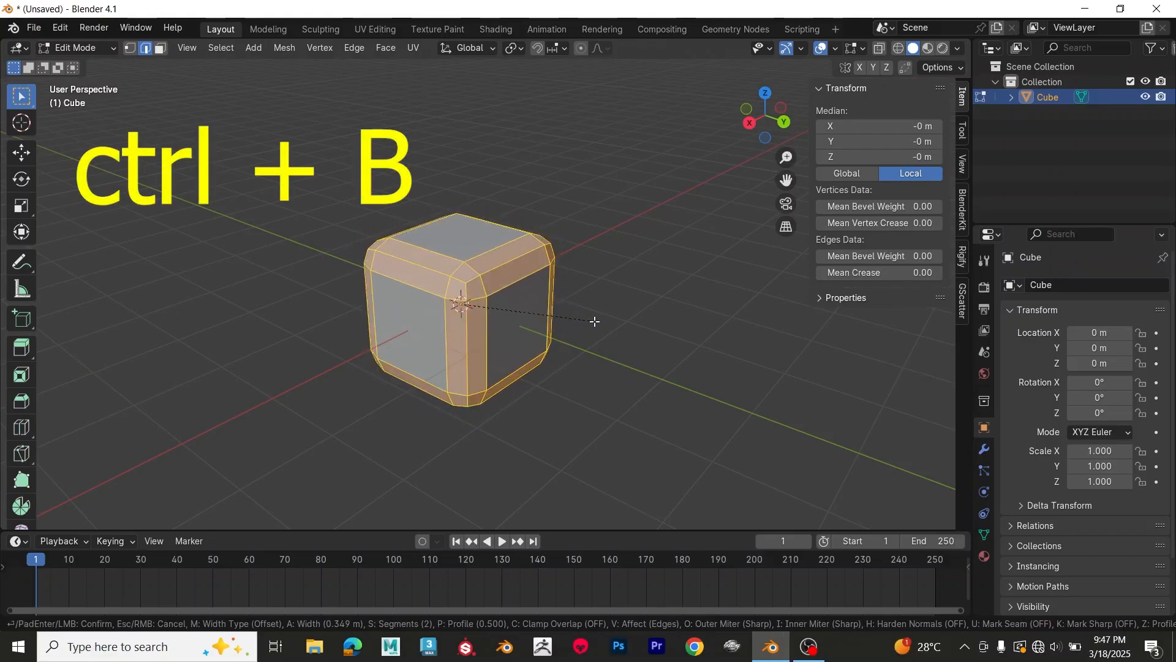
pyautogui.scroll(5, 595, 321)
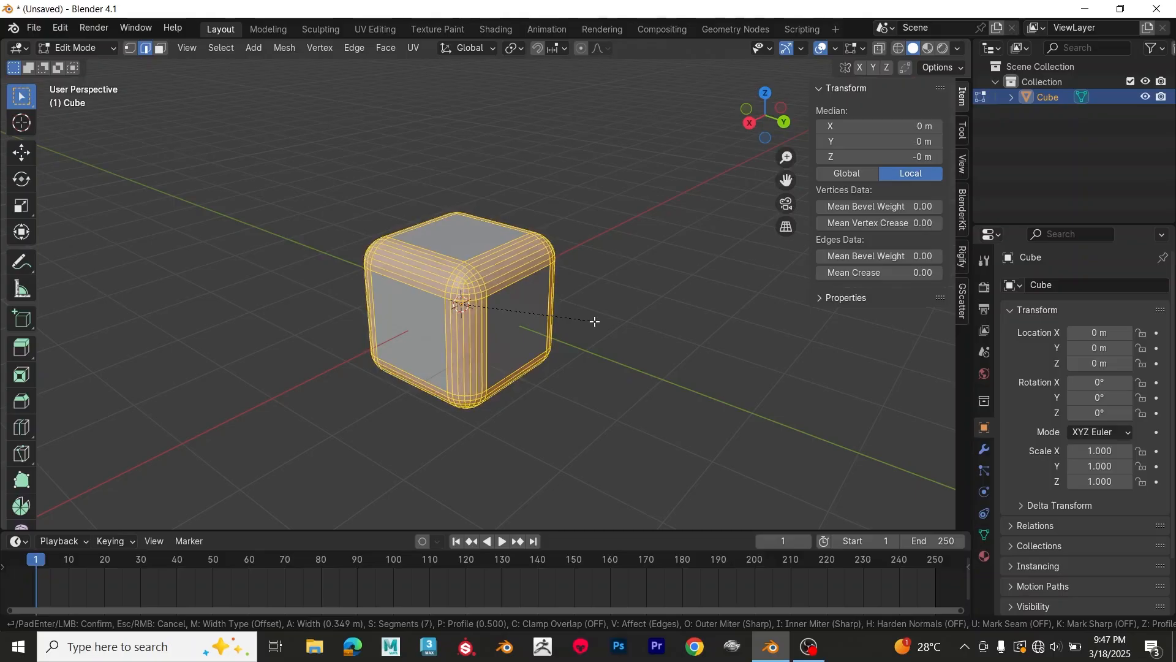
pyautogui.scroll(4, 595, 321)
pyautogui.scroll(-3, 595, 321)
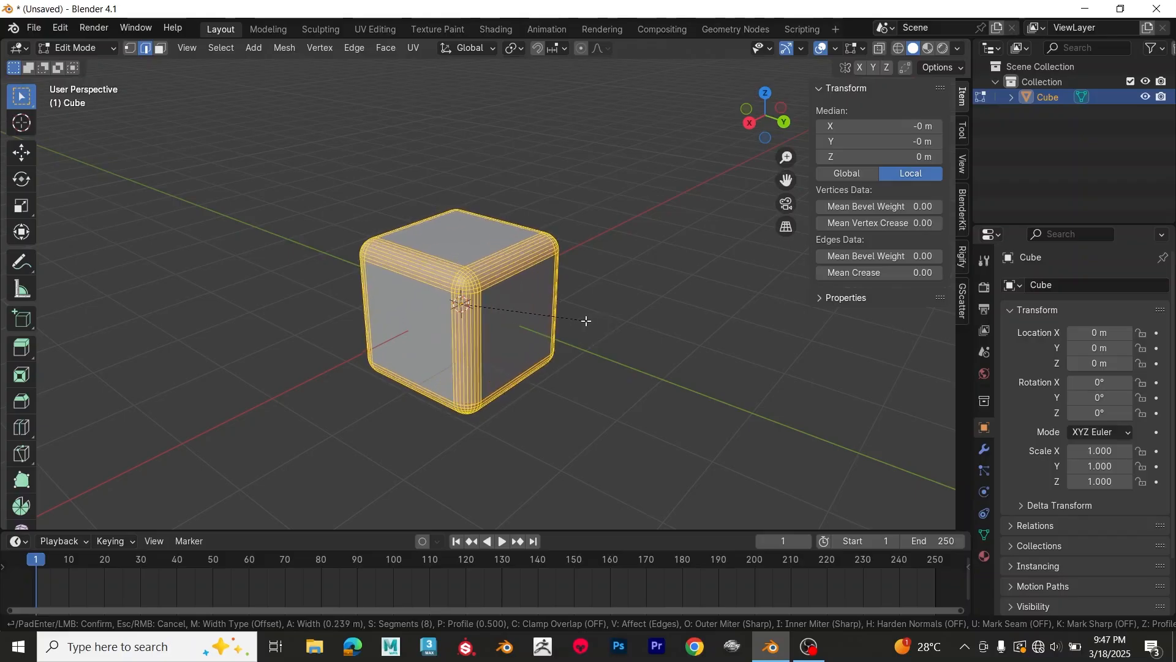
pyautogui.click(581, 321)
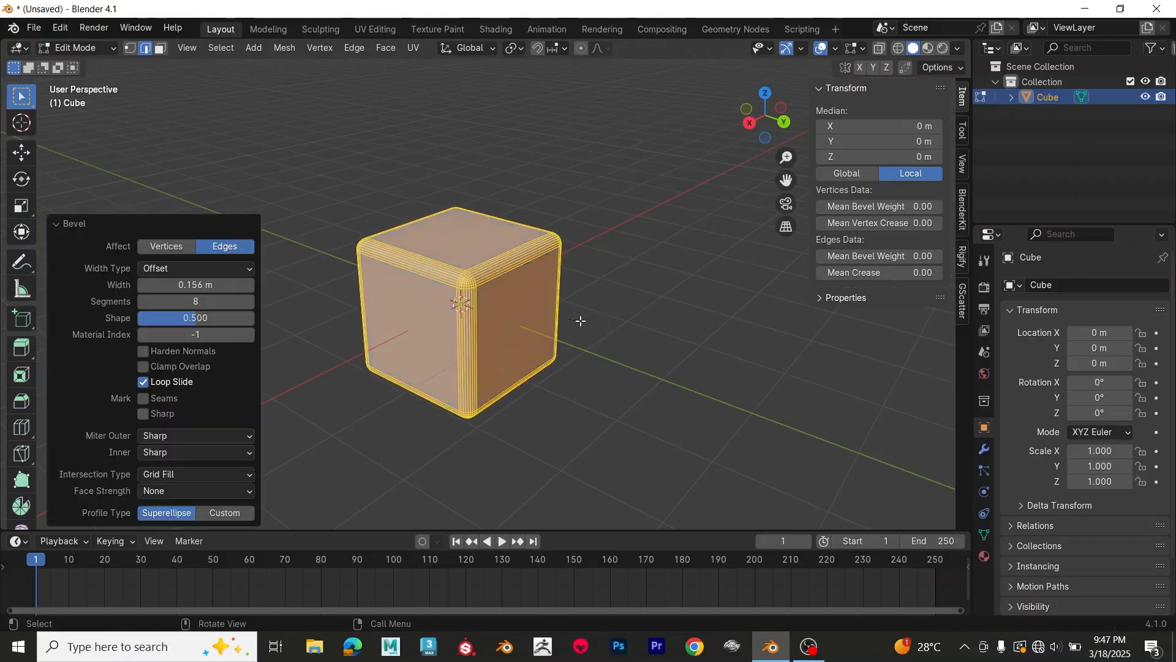
pyautogui.moveTo(609, 331); pyautogui.dragTo(539, 322, button='middle')
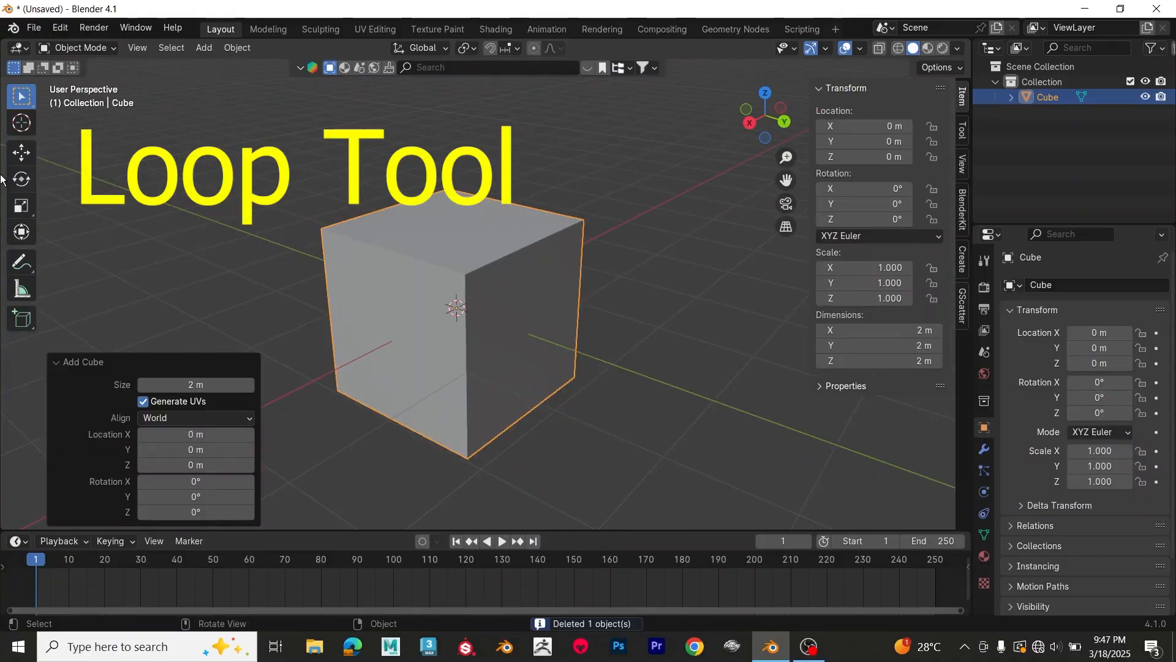
# Step: In Edit Mode, use Loop Cut to add two crossing vertical loops through the middle of the cube
pyautogui.press('Tab')
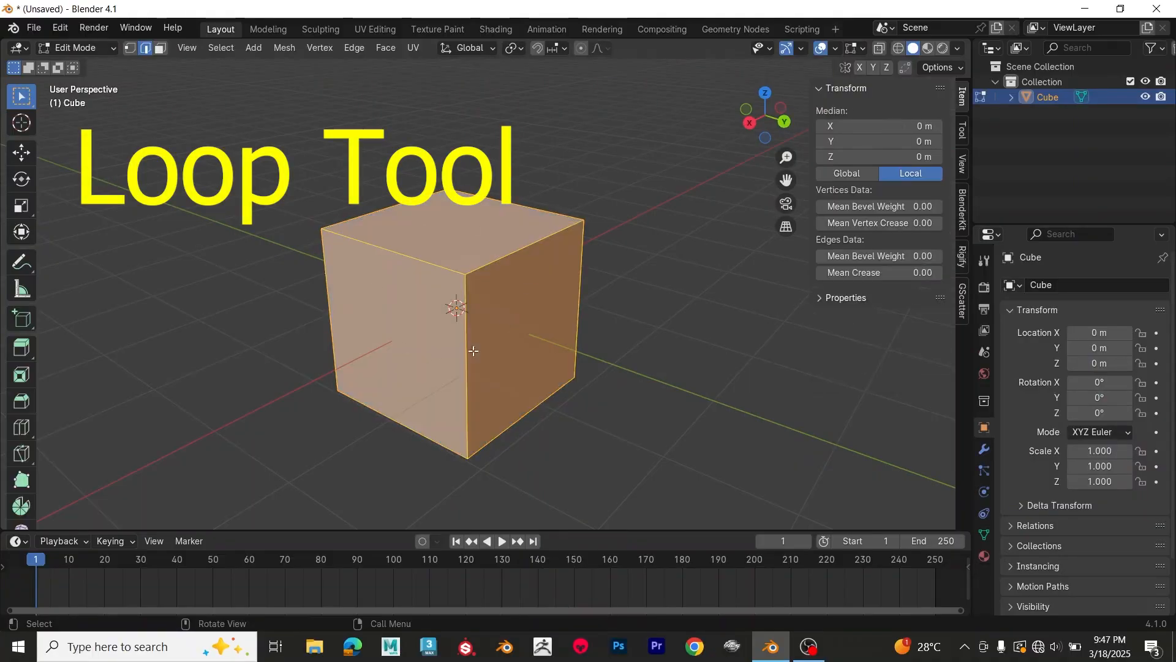
pyautogui.click(20, 427)
pyautogui.click(446, 247)
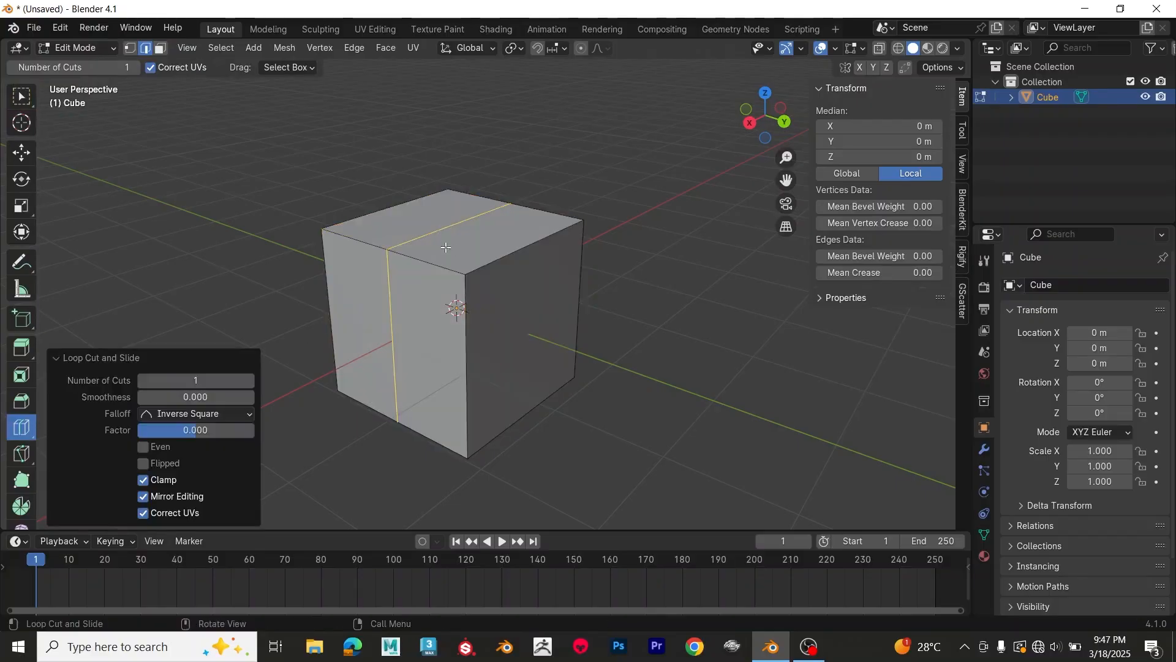
pyautogui.click(480, 274)
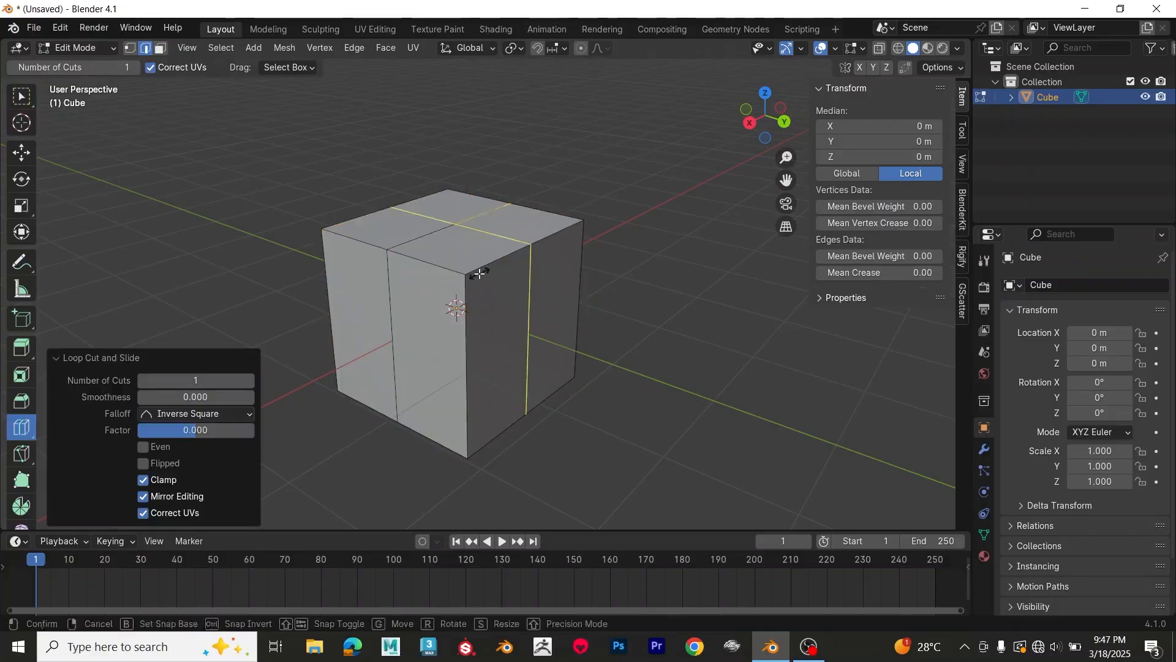
# Step: Add a horizontal loop cut around the cube and set its number of cuts to 7
pyautogui.click(478, 324)
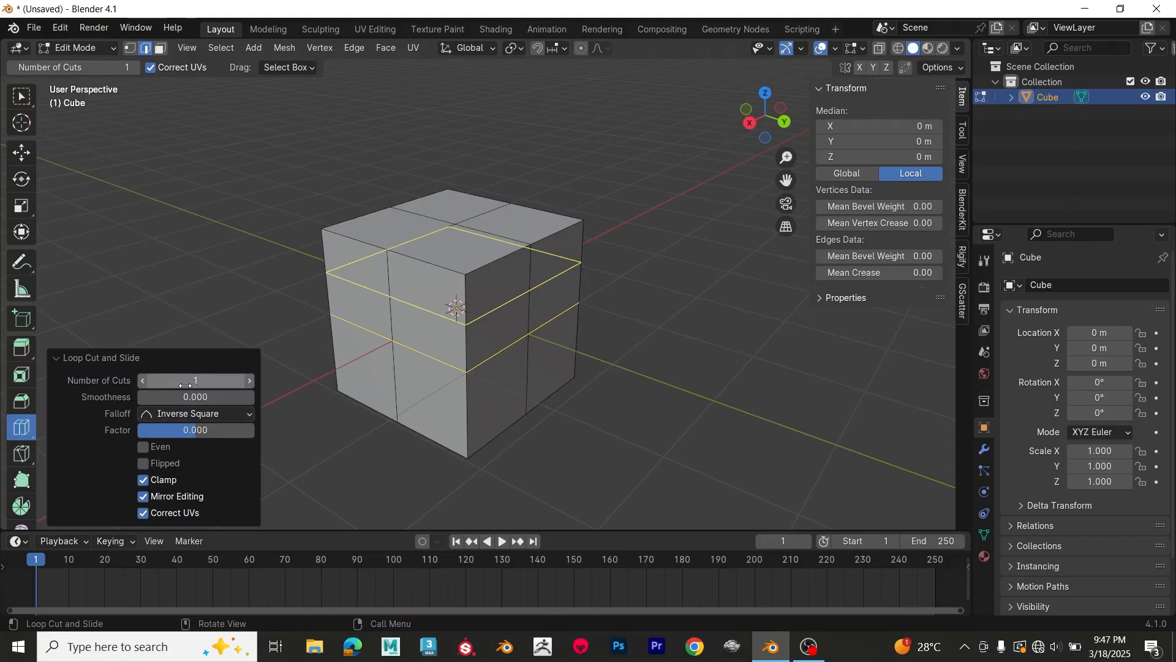
pyautogui.moveTo(185, 384); pyautogui.dragTo(239, 384)
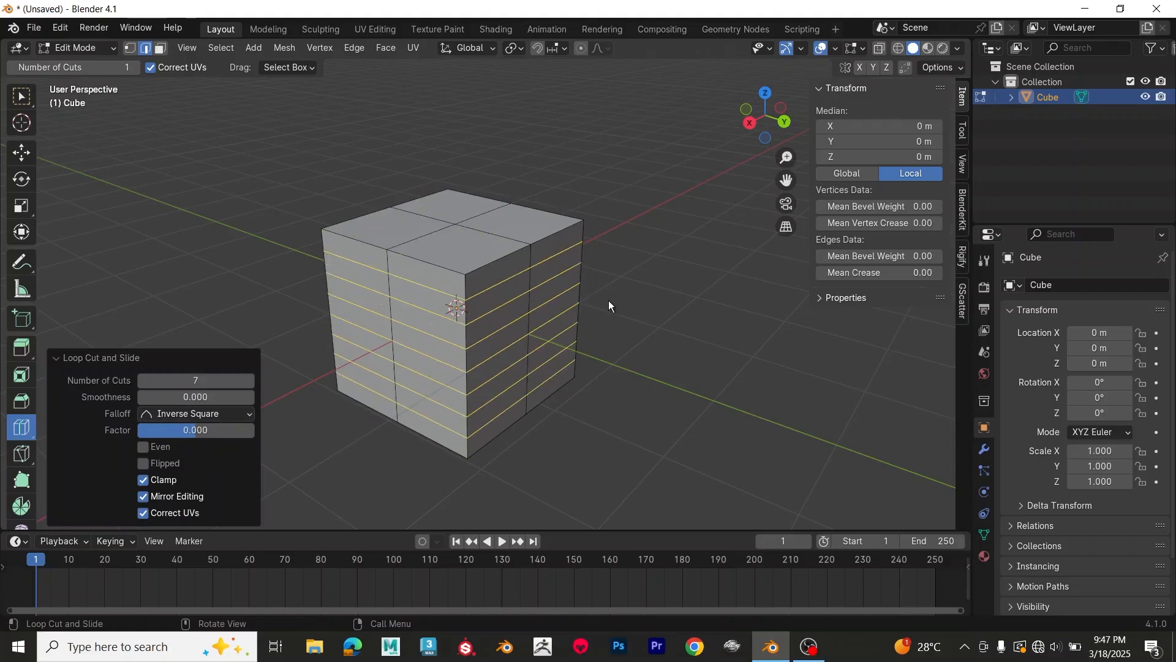
pyautogui.moveTo(610, 304); pyautogui.dragTo(447, 266, button='middle')
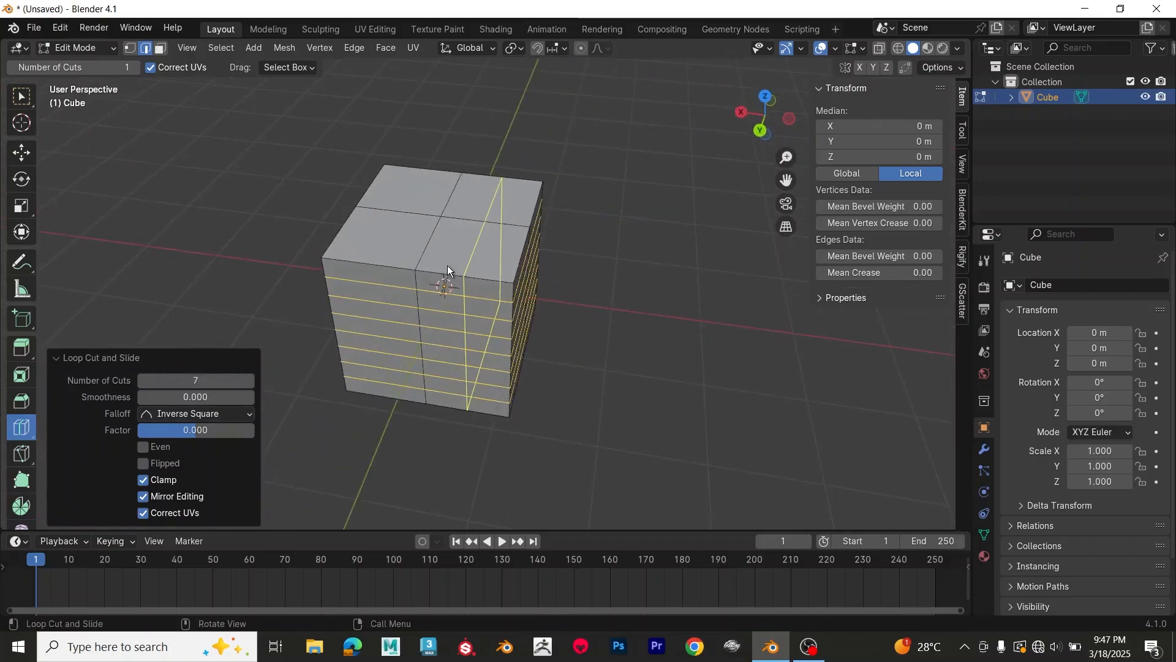
# Step: Return to the selection tool and add one vertical loop cut midway across one half of the cube, with a slide factor of about 0.011
pyautogui.click(25, 98)
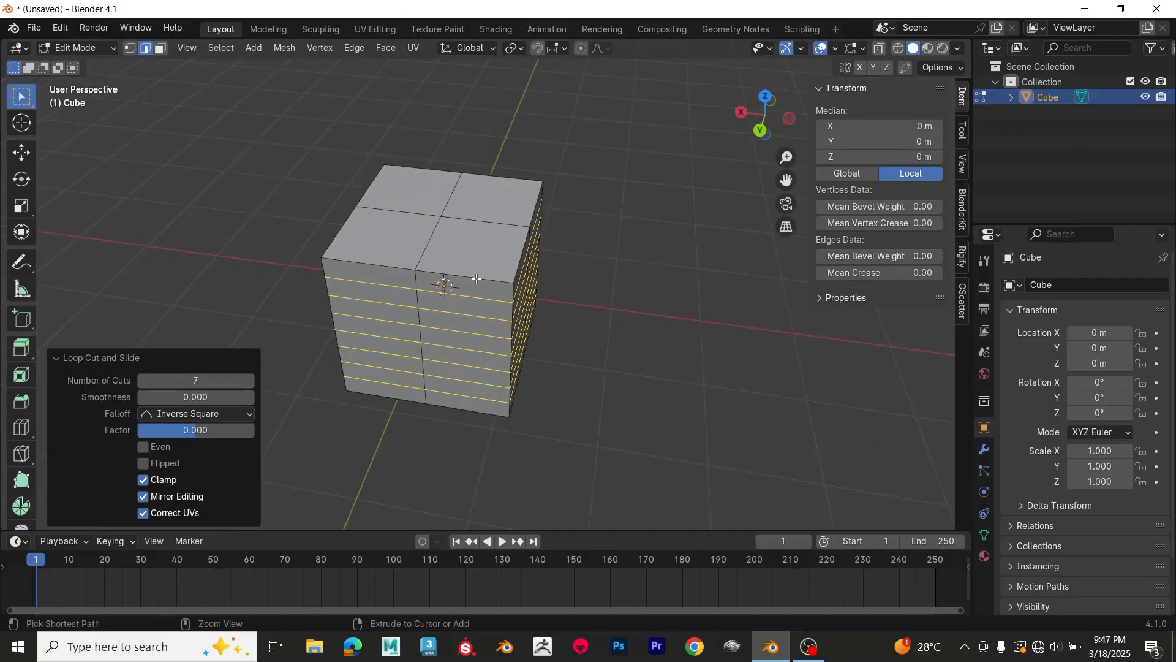
pyautogui.hotkey('ctrl', 'r')
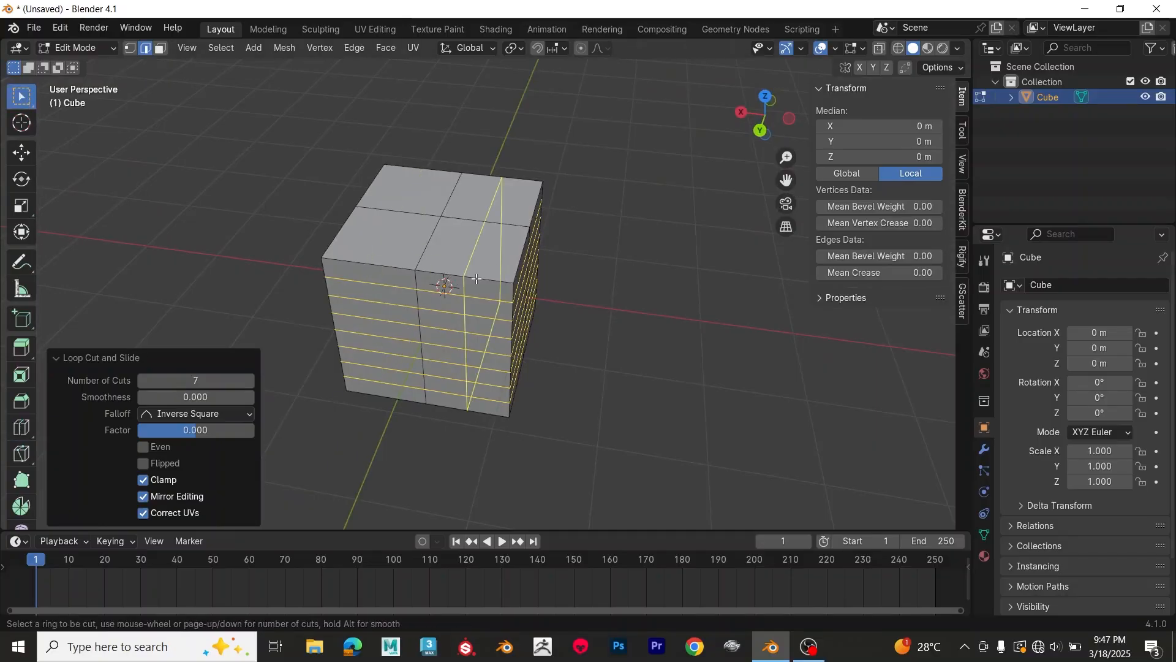
pyautogui.click(477, 279)
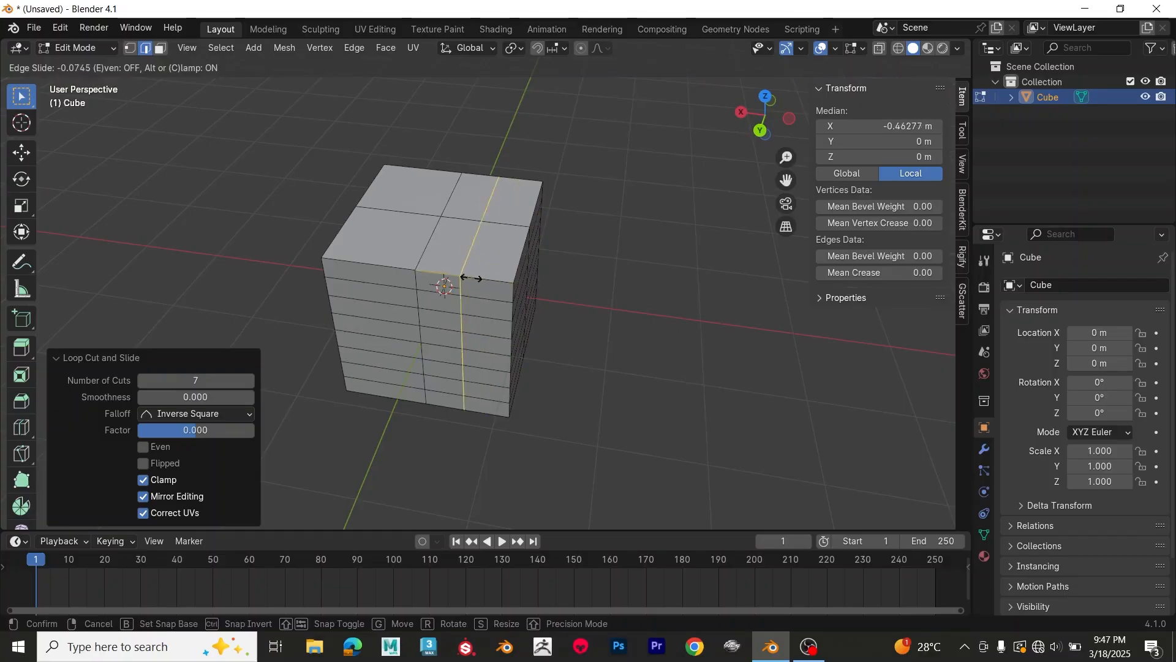
pyautogui.click(477, 279)
# Step: Add five parallel vertical loop cuts across one half of the cube and slide them slightly toward its outer edge
pyautogui.moveTo(443, 283); pyautogui.dragTo(545, 256, button='middle')
pyautogui.hotkey('ctrl', 'r')
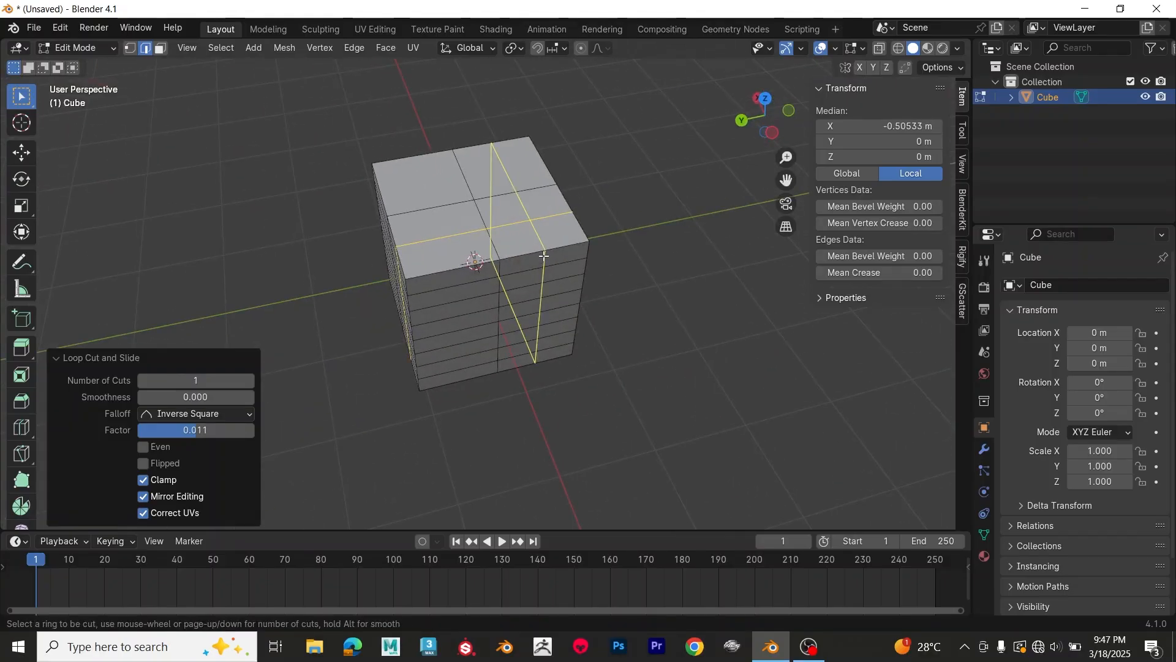
pyautogui.scroll(2, 545, 256)
pyautogui.scroll(3, 544, 256)
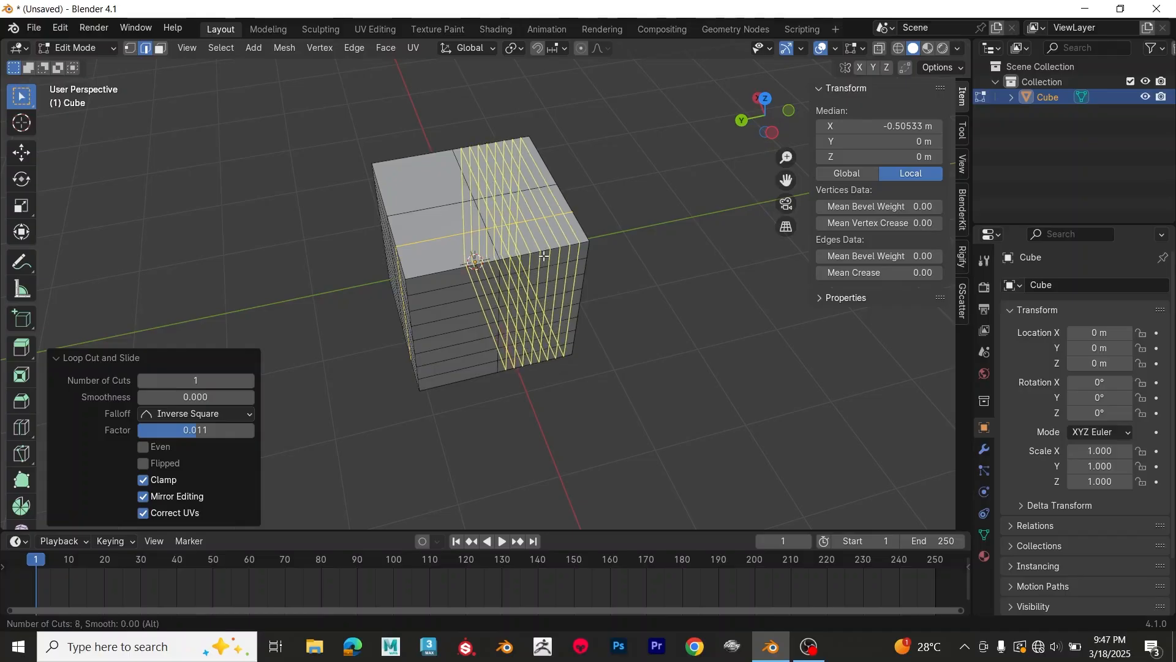
pyautogui.click(544, 256)
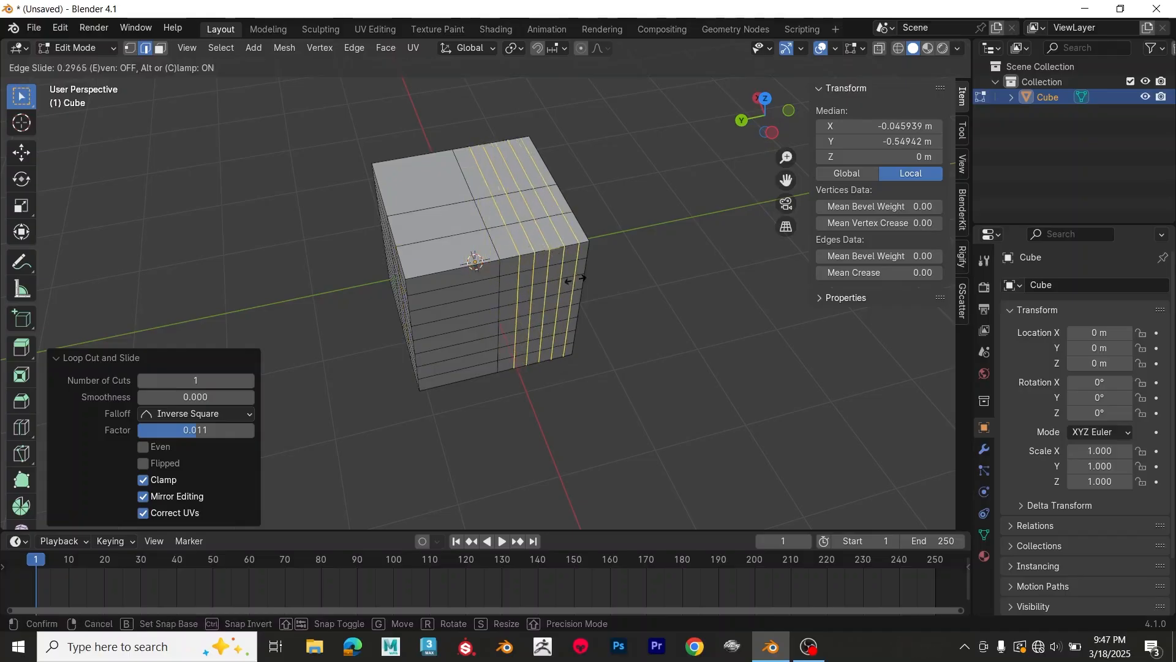
pyautogui.click(548, 297)
pyautogui.moveTo(617, 331); pyautogui.dragTo(619, 313, button='middle')
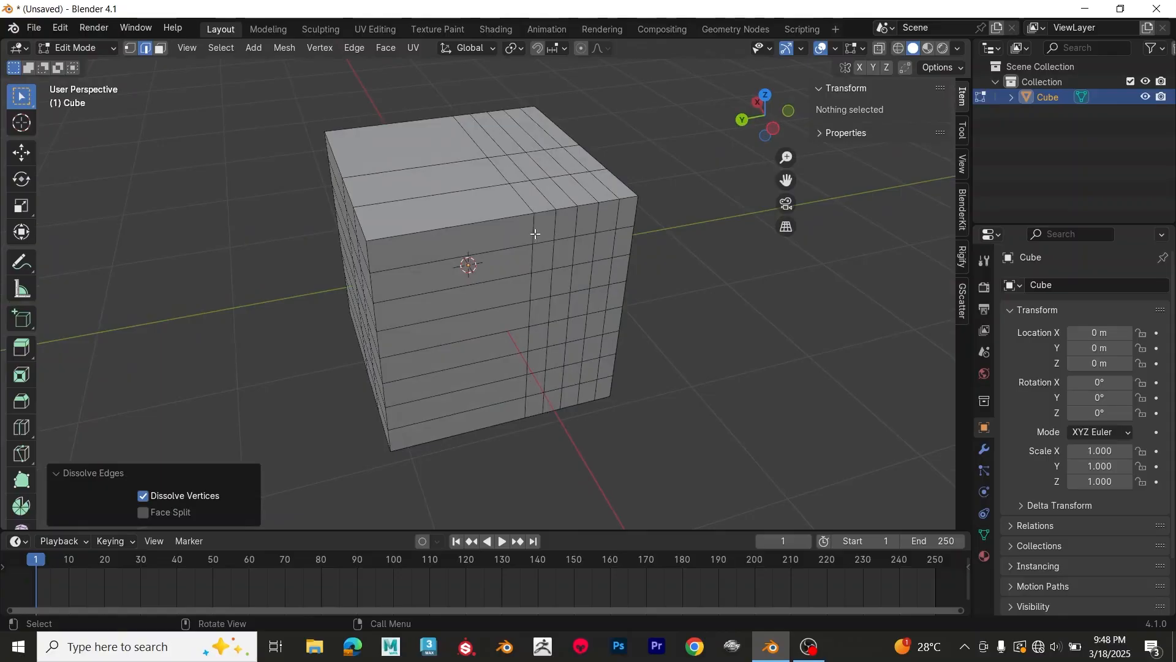
# Step: Select the whole vertical edge loop nearest the cube's middle and remove it with Dissolve Edges
pyautogui.click(532, 233)
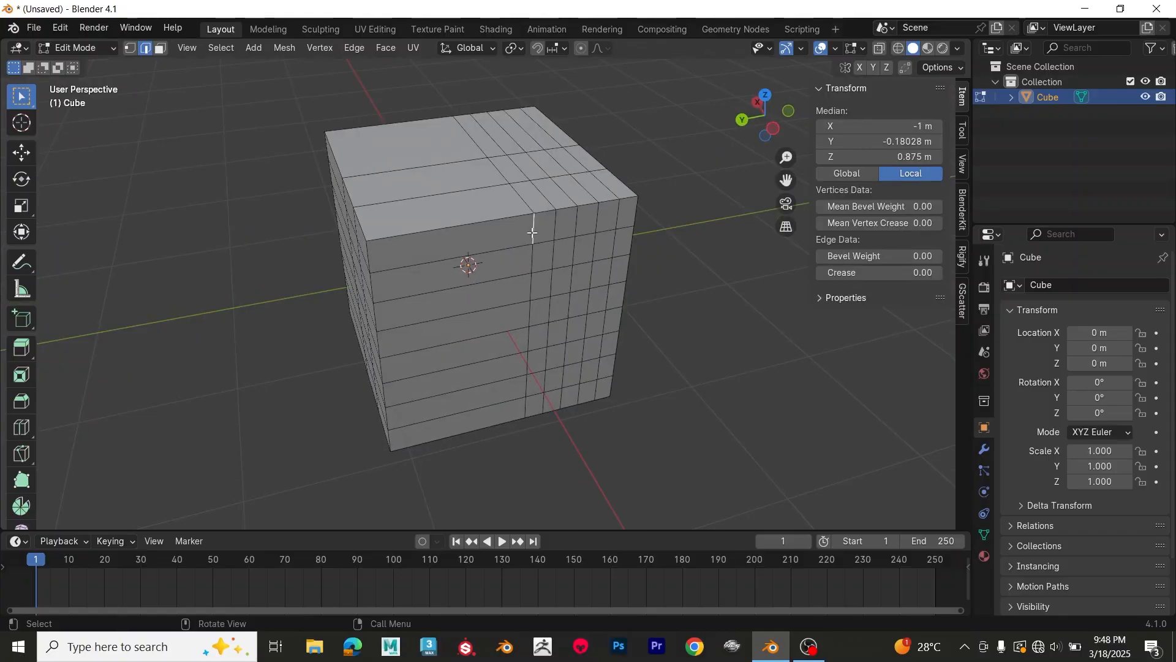
pyautogui.keyDown('alt'); pyautogui.click(533, 232); pyautogui.keyUp('alt')
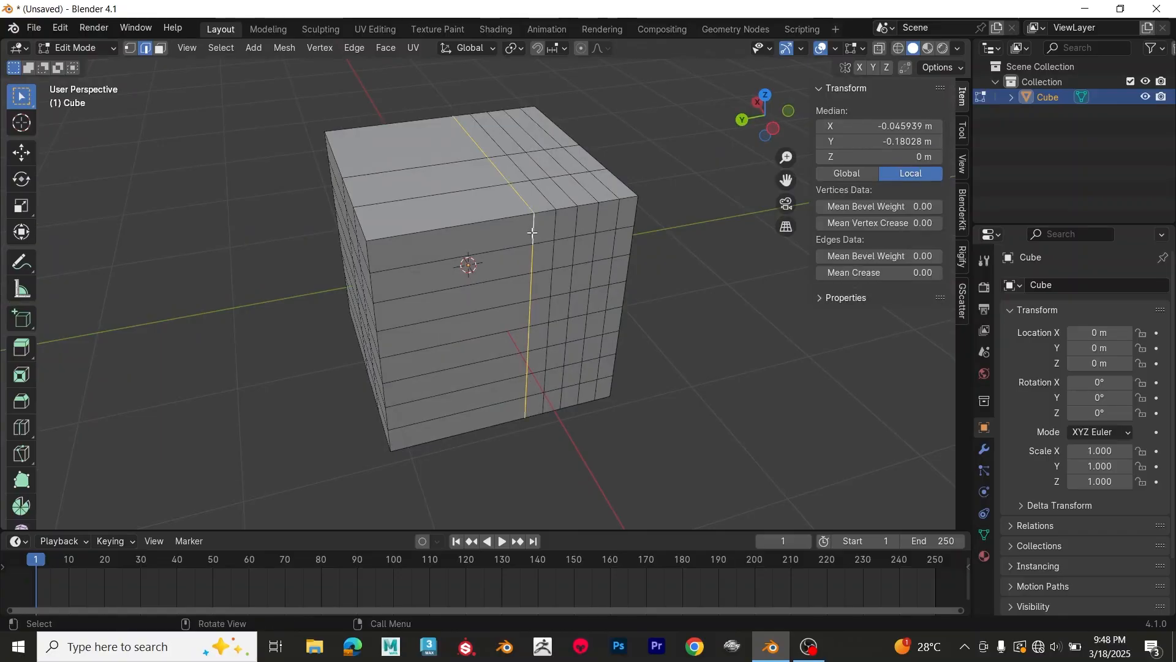
pyautogui.moveTo(541, 295)
pyautogui.mouseDown(button='middle')
pyautogui.moveTo(544, 139)
pyautogui.moveTo(553, 279)
pyautogui.mouseUp(button='middle')
pyautogui.press('x')
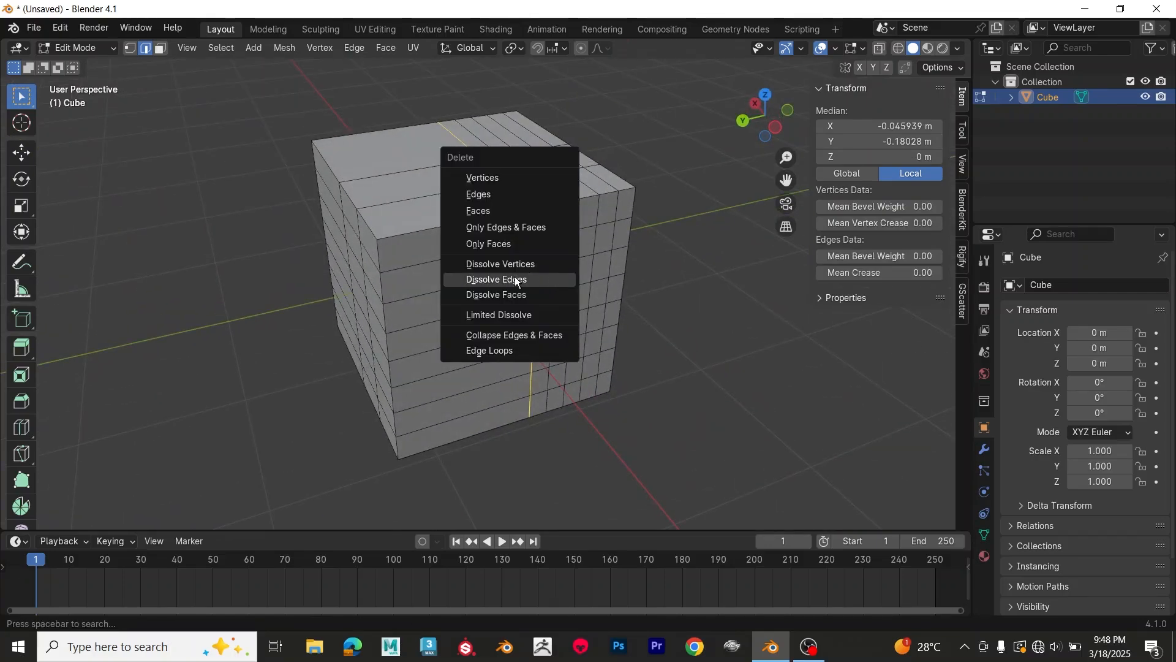
pyautogui.click(516, 280)
pyautogui.moveTo(517, 281); pyautogui.dragTo(582, 319, button='middle')
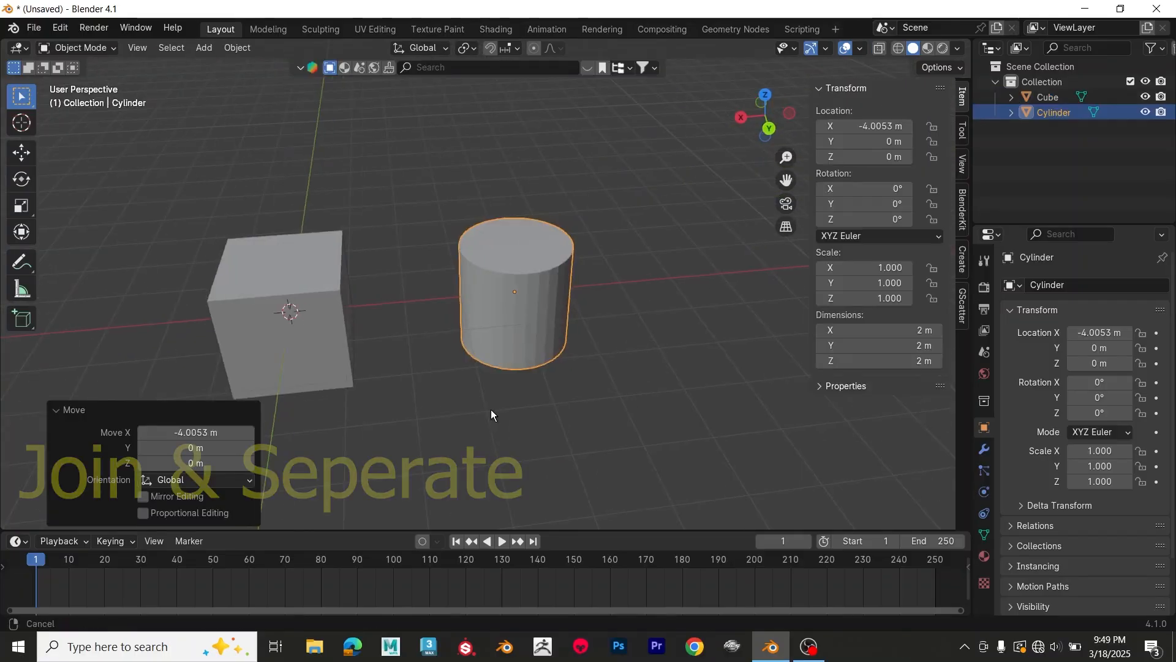
# Step: Select the cube and add the cylinder to the selection, with the cylinder active, and join both into one object
pyautogui.moveTo(488, 406); pyautogui.dragTo(499, 361, button='middle')
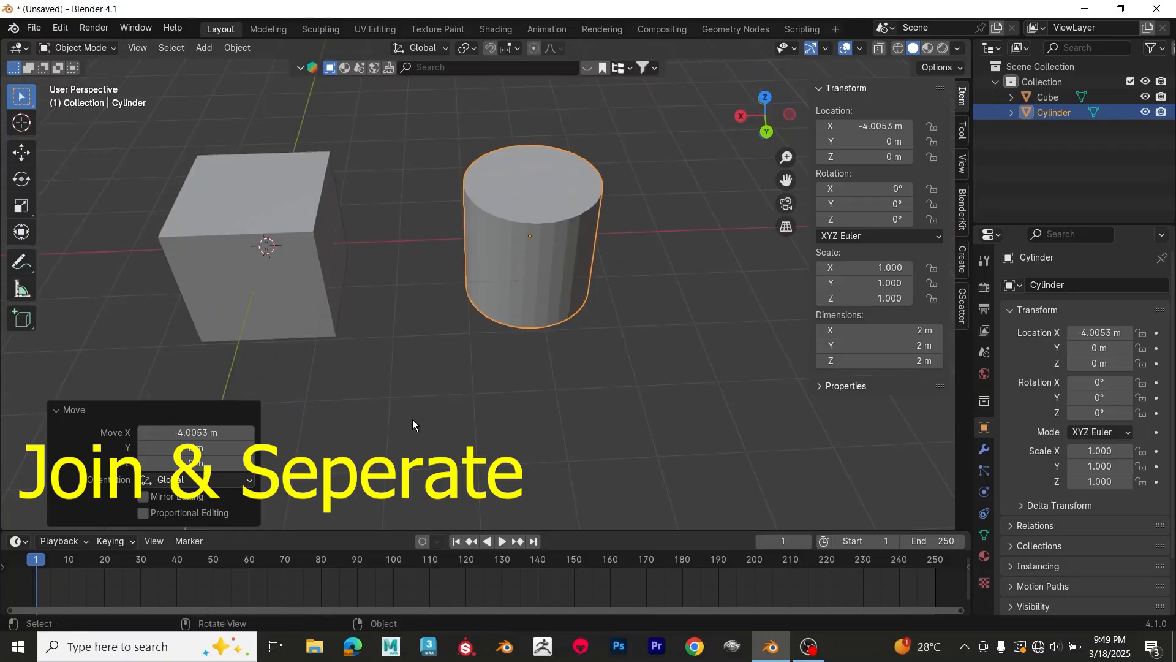
pyautogui.click(292, 273)
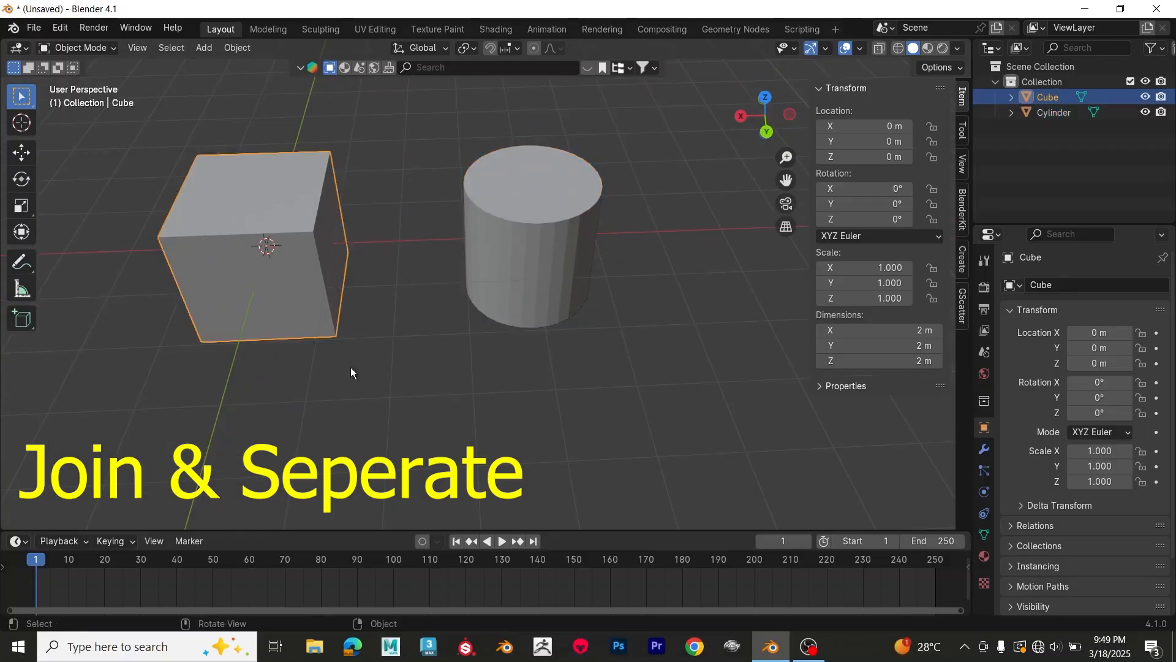
pyautogui.moveTo(351, 367); pyautogui.dragTo(382, 353, button='middle')
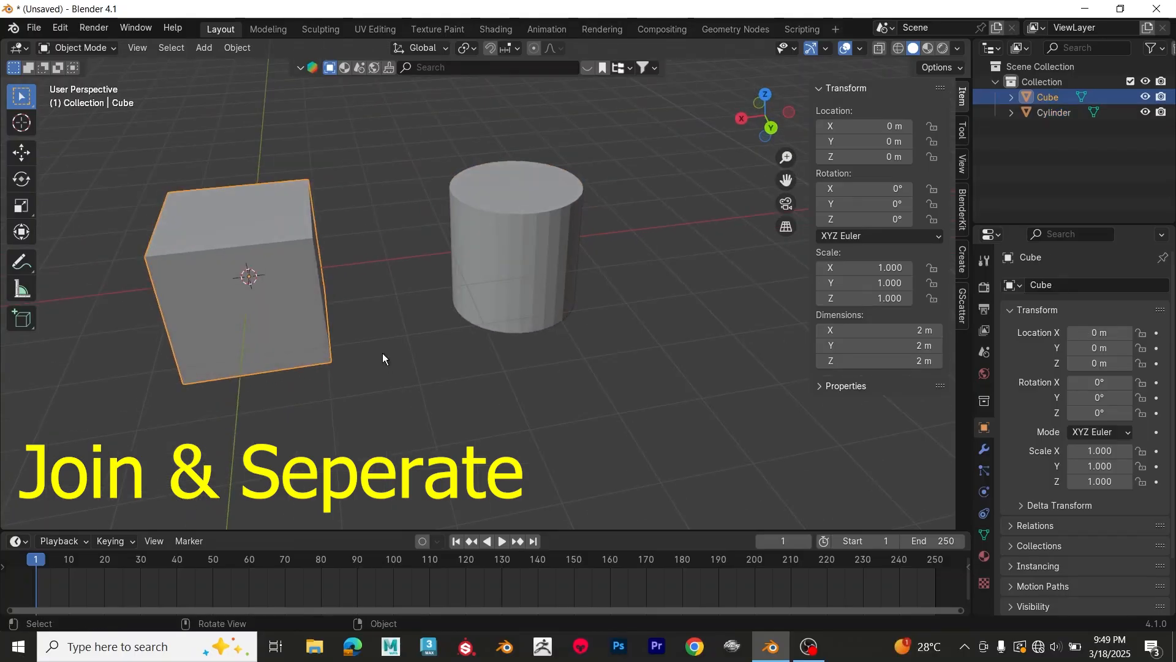
pyautogui.keyDown('shift'); pyautogui.click(502, 249); pyautogui.keyUp('shift')
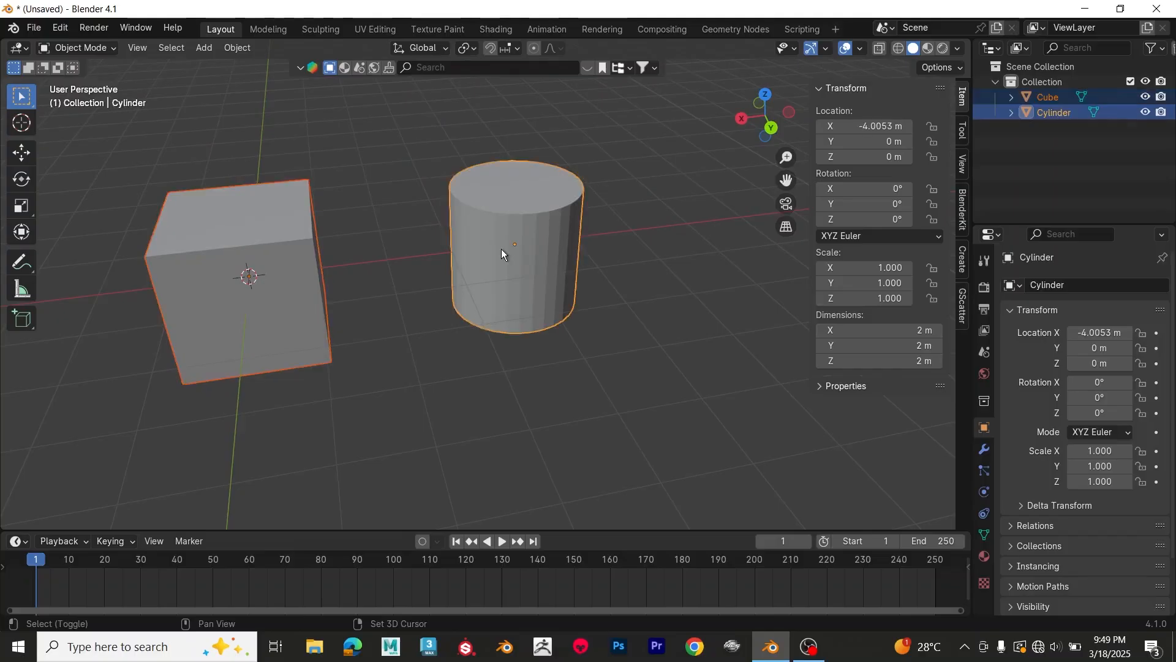
pyautogui.hotkey('ctrl', 'j')
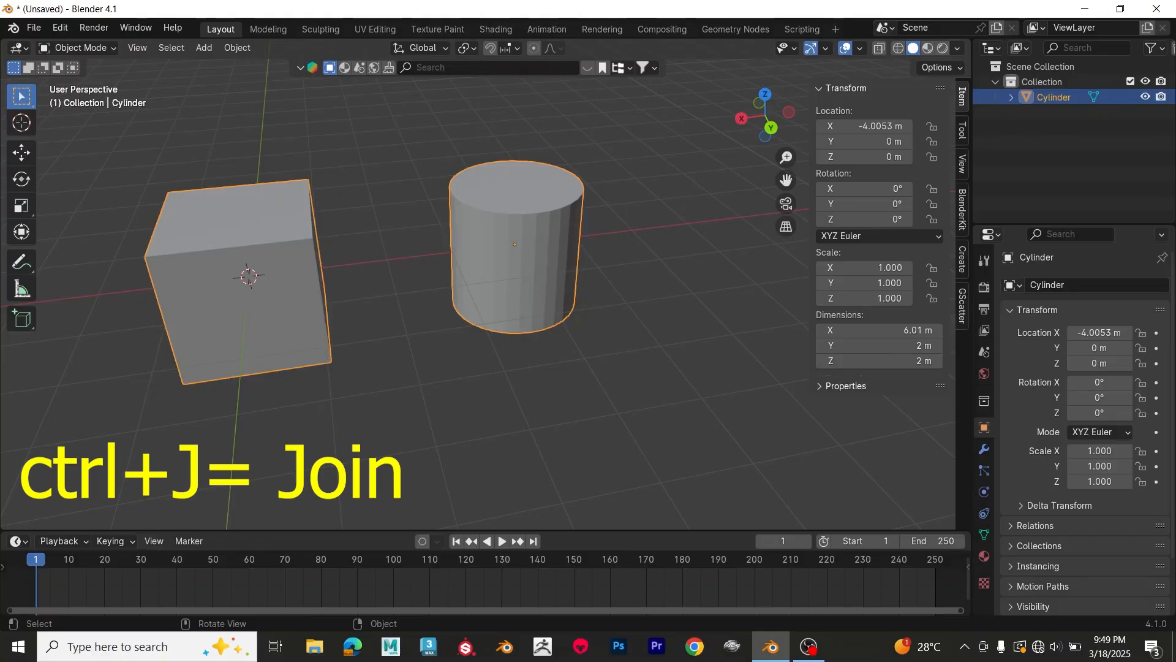
# Step: Scale the joined cube-and-cylinder object uniformly to about 0.989
pyautogui.press('s')
pyautogui.click(605, 287)
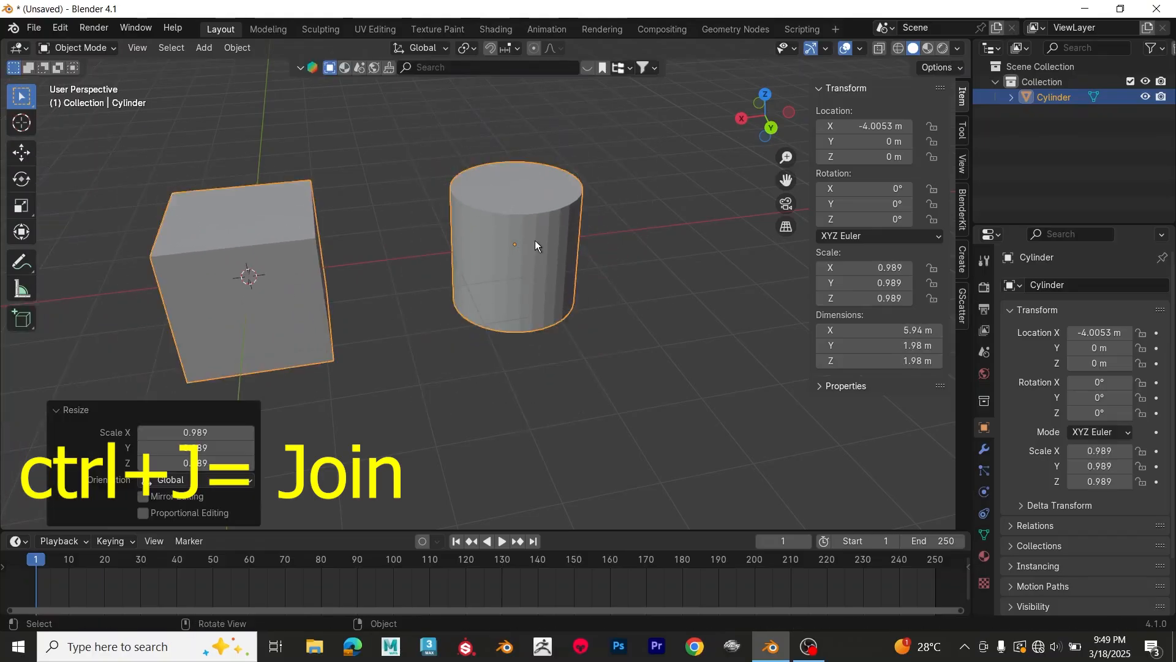
pyautogui.moveTo(532, 241); pyautogui.dragTo(510, 284, button='middle')
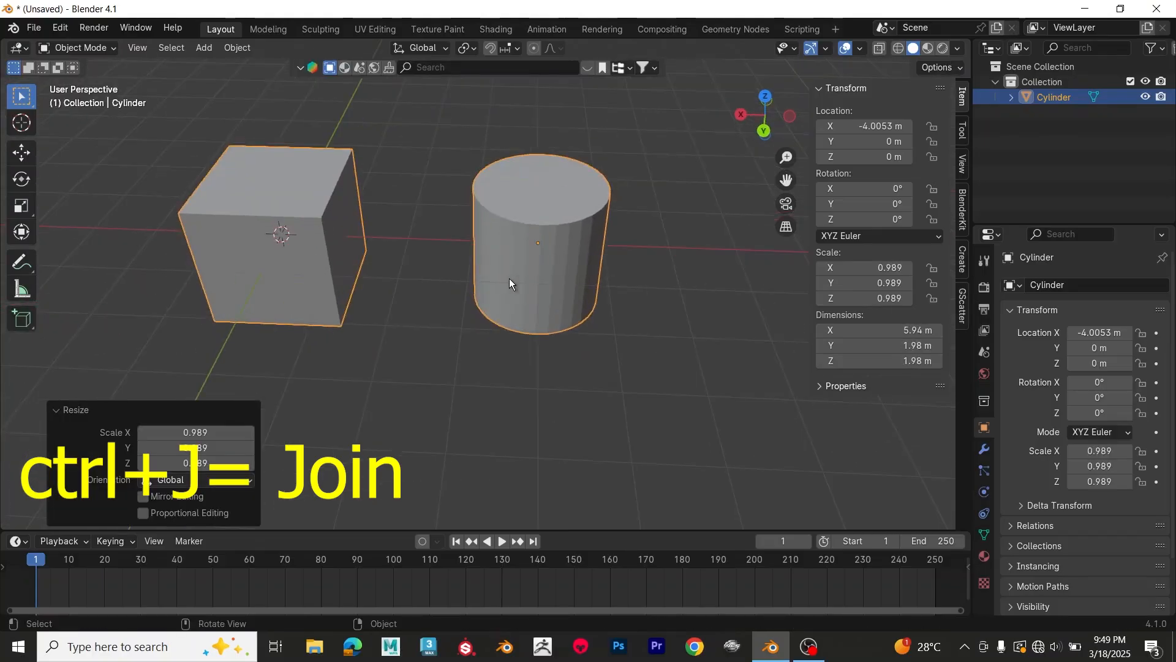
# Step: Select all linked faces of the cylinder in Edit Mode, separate them by selection, and return to Object Mode
pyautogui.press('Tab')
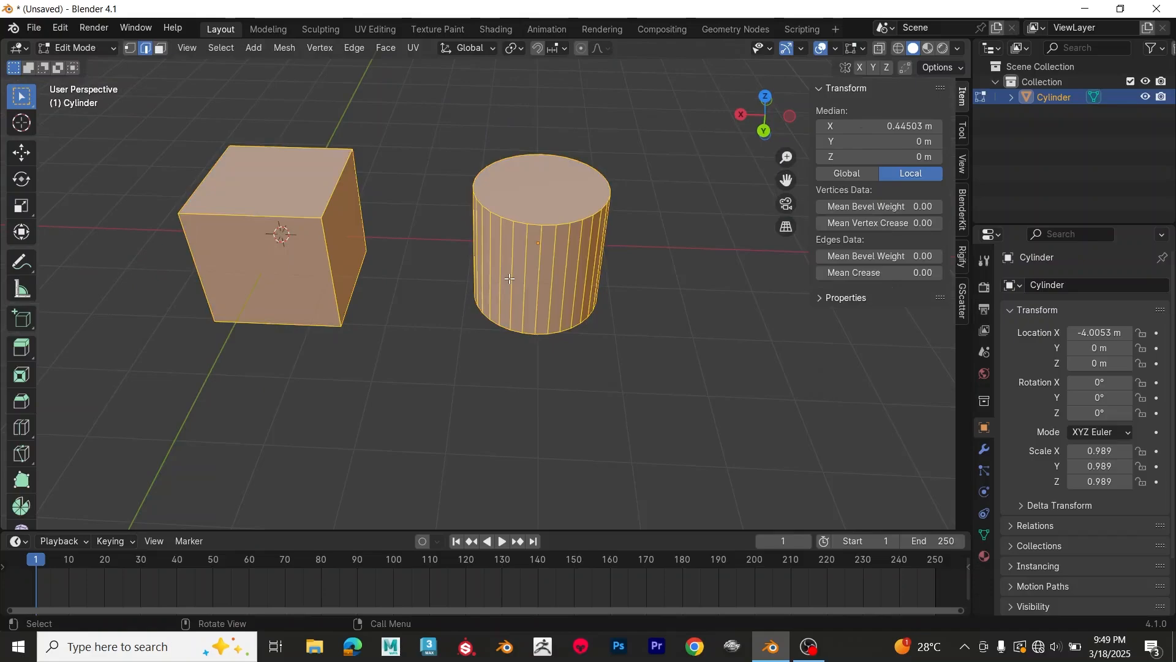
pyautogui.press('3')
pyautogui.click(555, 226)
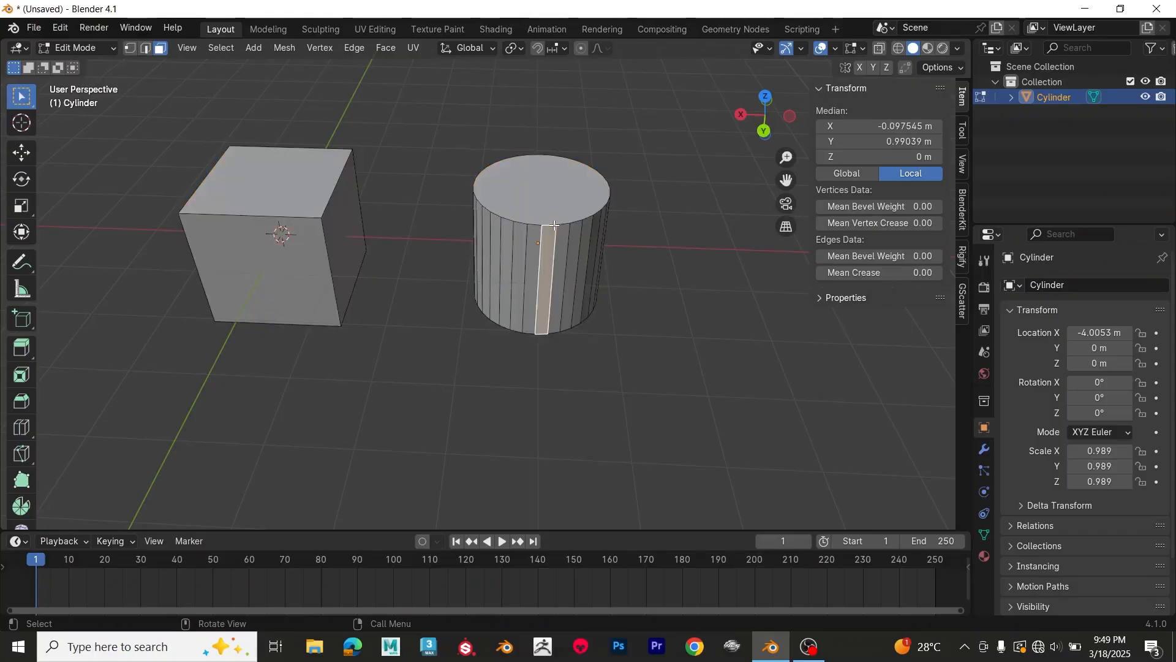
pyautogui.press('l')
pyautogui.moveTo(554, 226)
pyautogui.mouseDown(button='middle')
pyautogui.moveTo(533, 105)
pyautogui.moveTo(550, 104)
pyautogui.moveTo(552, 219)
pyautogui.mouseUp(button='middle')
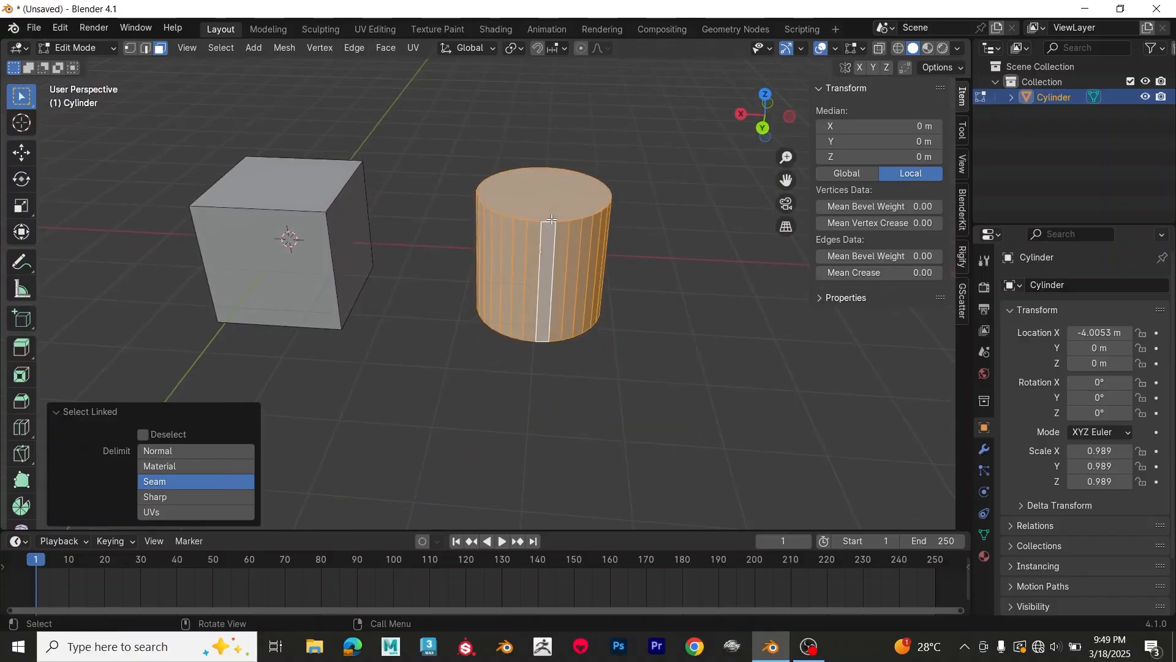
pyautogui.press('p')
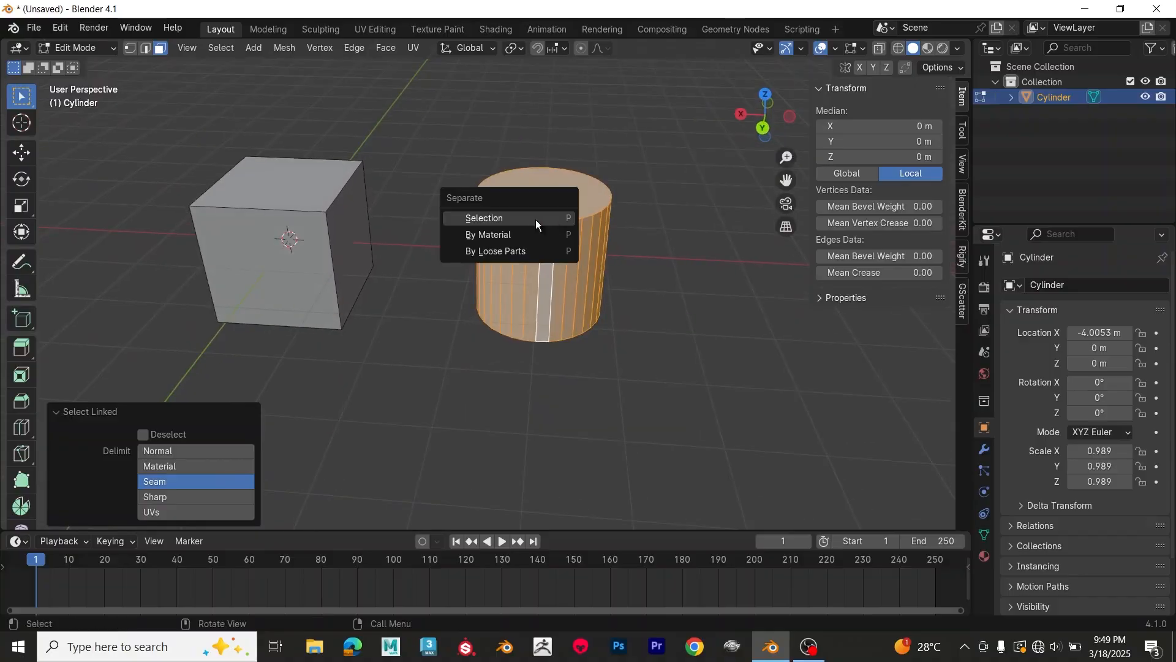
pyautogui.click(524, 218)
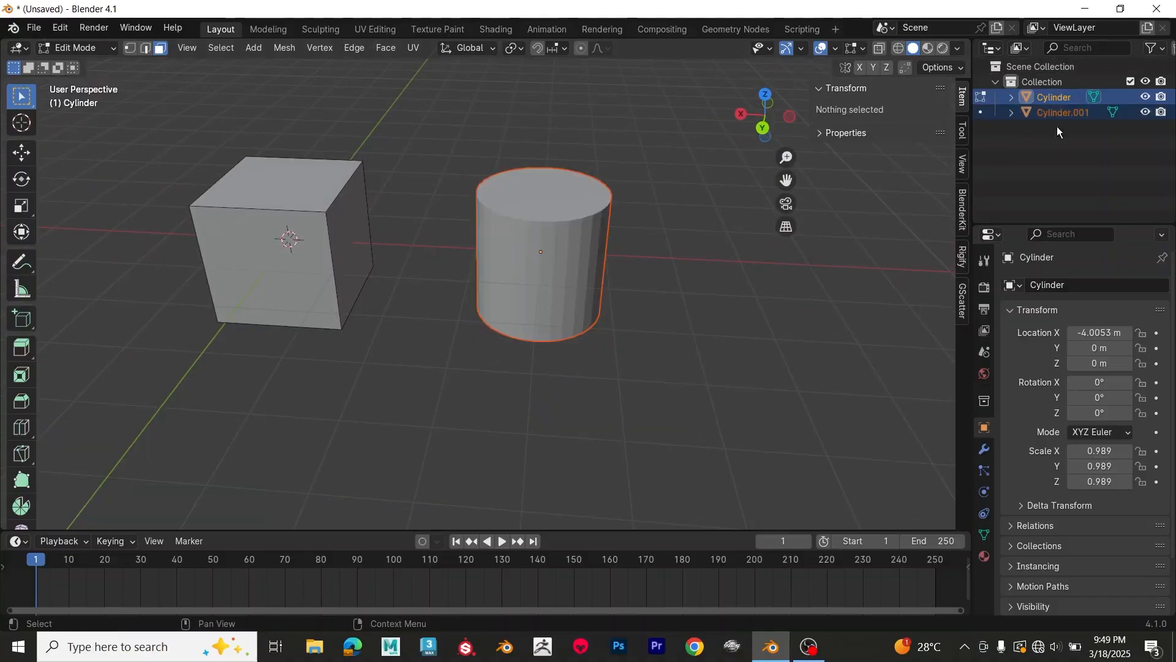
pyautogui.press('Tab')
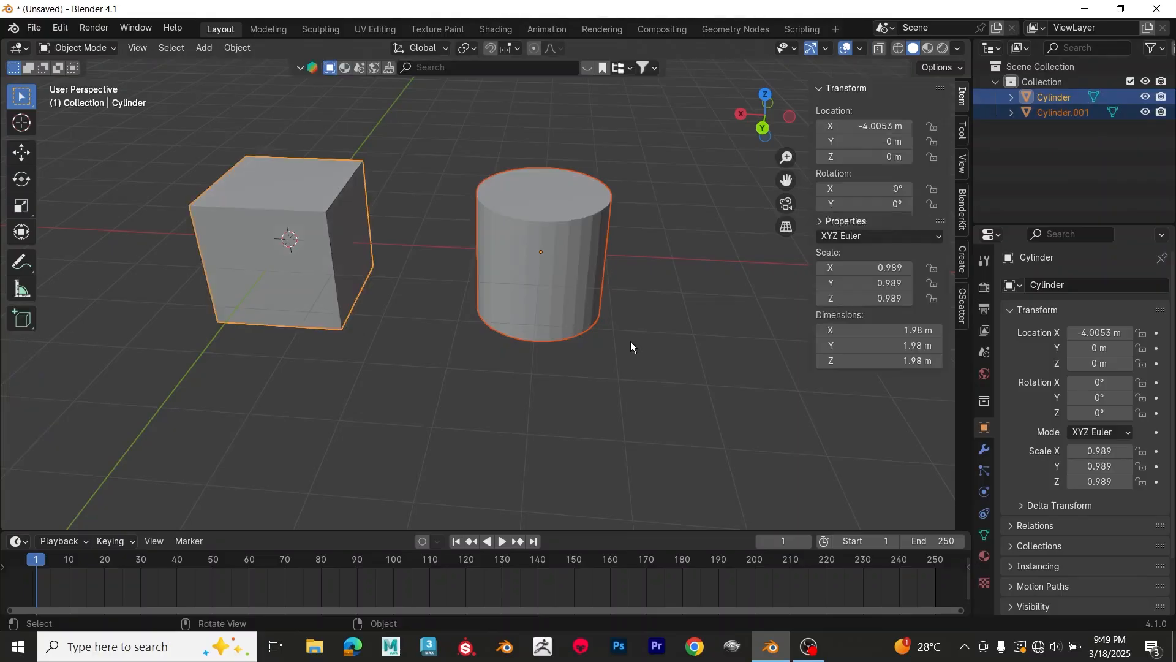
# Step: Select the separated cylinder and cube individually, delete the cylinder, and select the cube
pyautogui.click(571, 290)
pyautogui.moveTo(634, 336); pyautogui.dragTo(522, 293, button='middle')
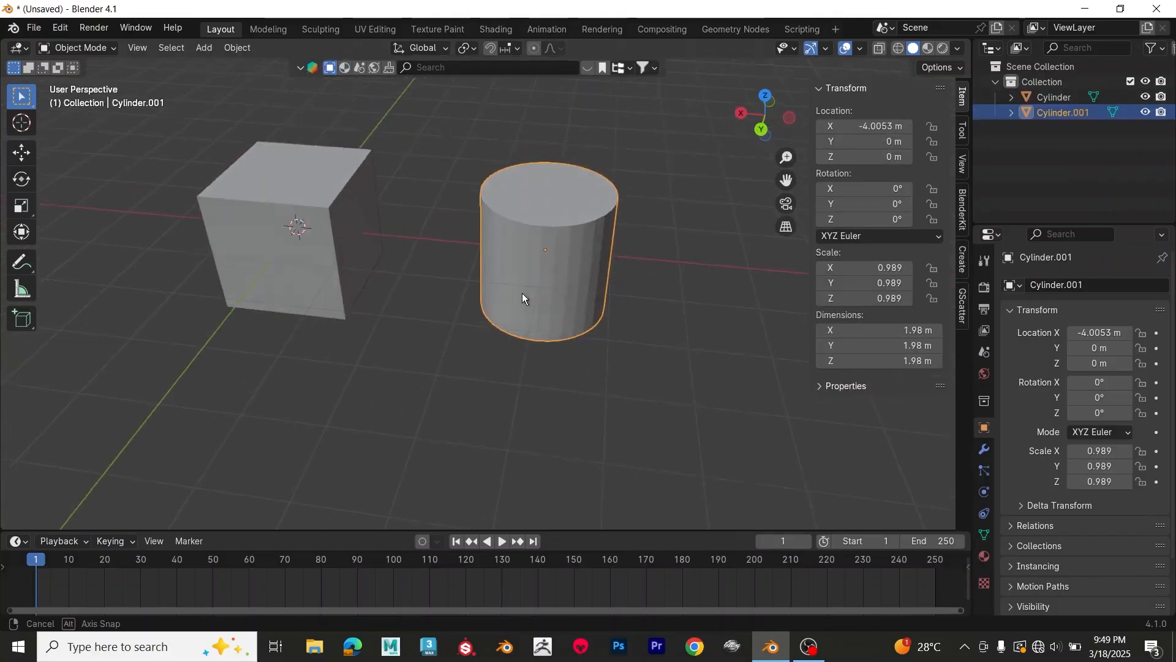
pyautogui.click(305, 256)
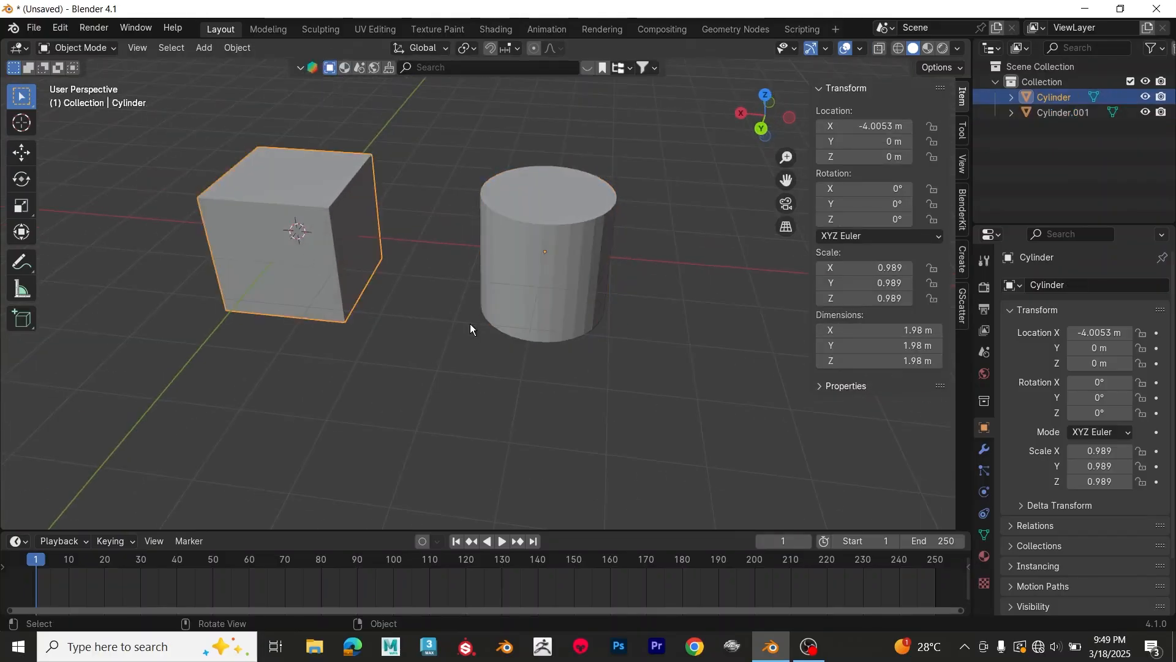
pyautogui.click(547, 293)
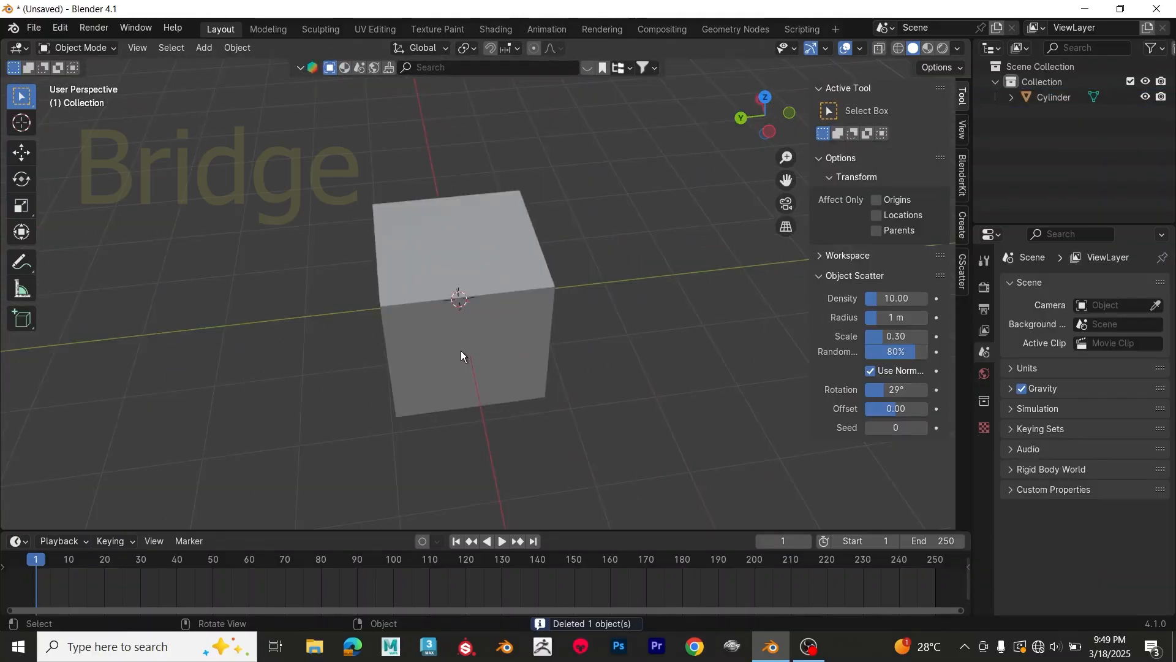
pyautogui.click(464, 354)
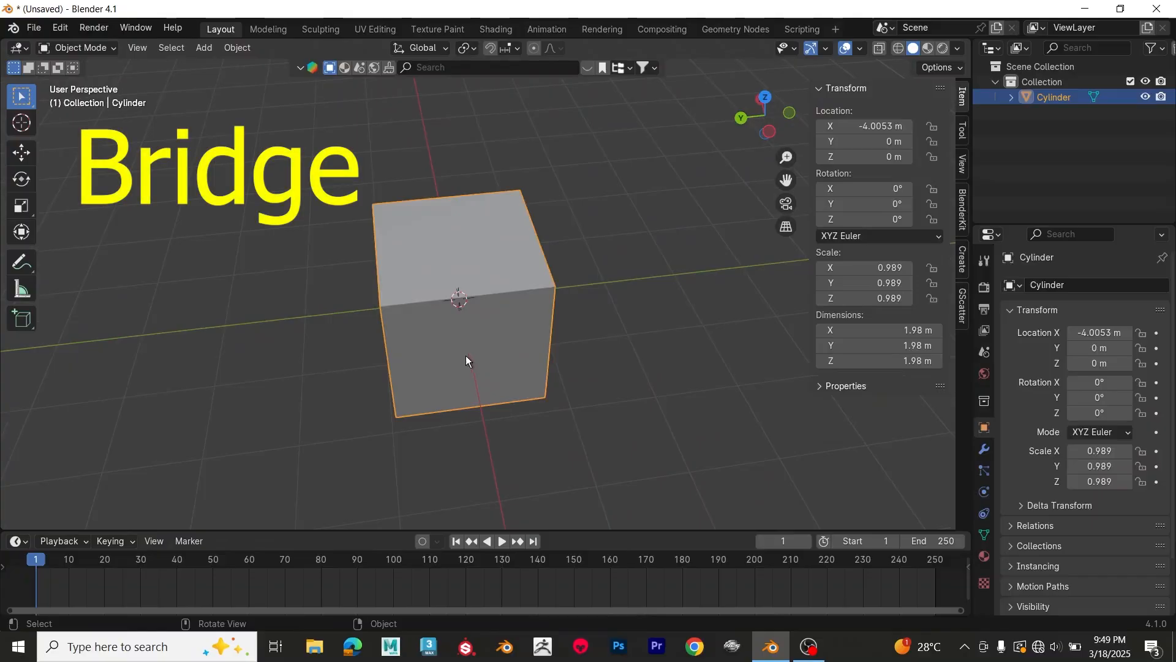
# Step: Inset the cube's top and bottom faces together and bridge the inset faces into a square hole through the cube
pyautogui.press('Tab')
pyautogui.moveTo(461, 349); pyautogui.dragTo(497, 369, button='middle')
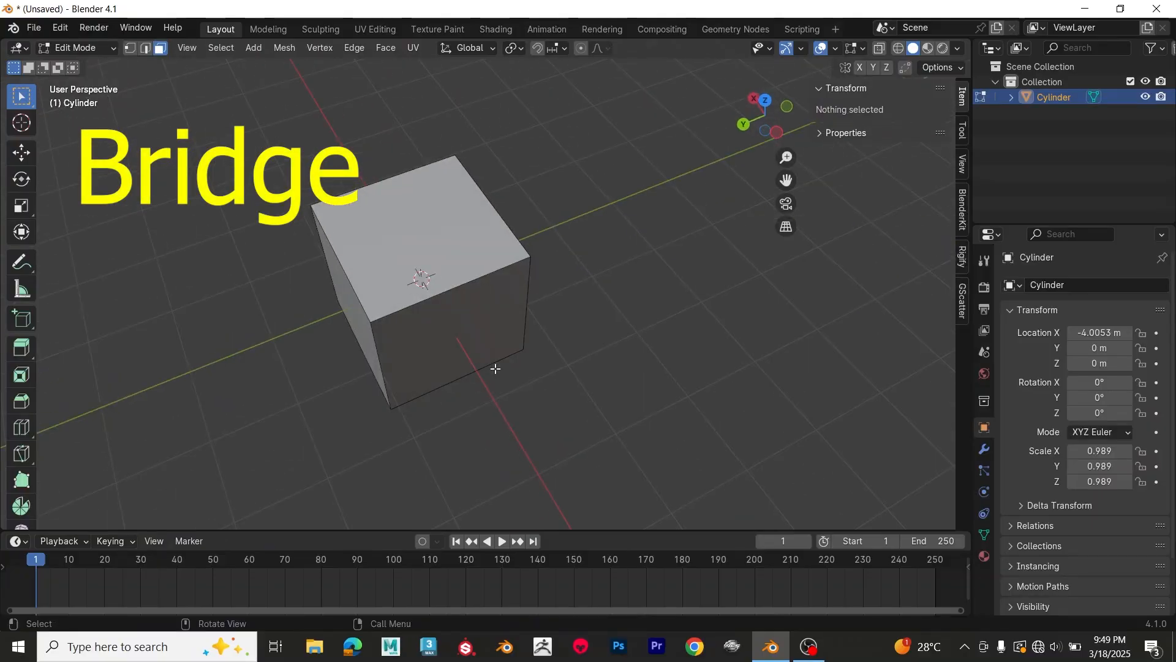
pyautogui.click(423, 246)
pyautogui.moveTo(423, 246); pyautogui.dragTo(510, 362, button='middle')
pyautogui.moveTo(497, 472); pyautogui.dragTo(470, 441, button='middle')
pyautogui.keyDown('shift'); pyautogui.click(469, 441); pyautogui.keyUp('shift')
pyautogui.moveTo(533, 282); pyautogui.dragTo(543, 402, button='middle')
pyautogui.press('i')
pyautogui.click(621, 406)
pyautogui.scroll(3, 431, 301)
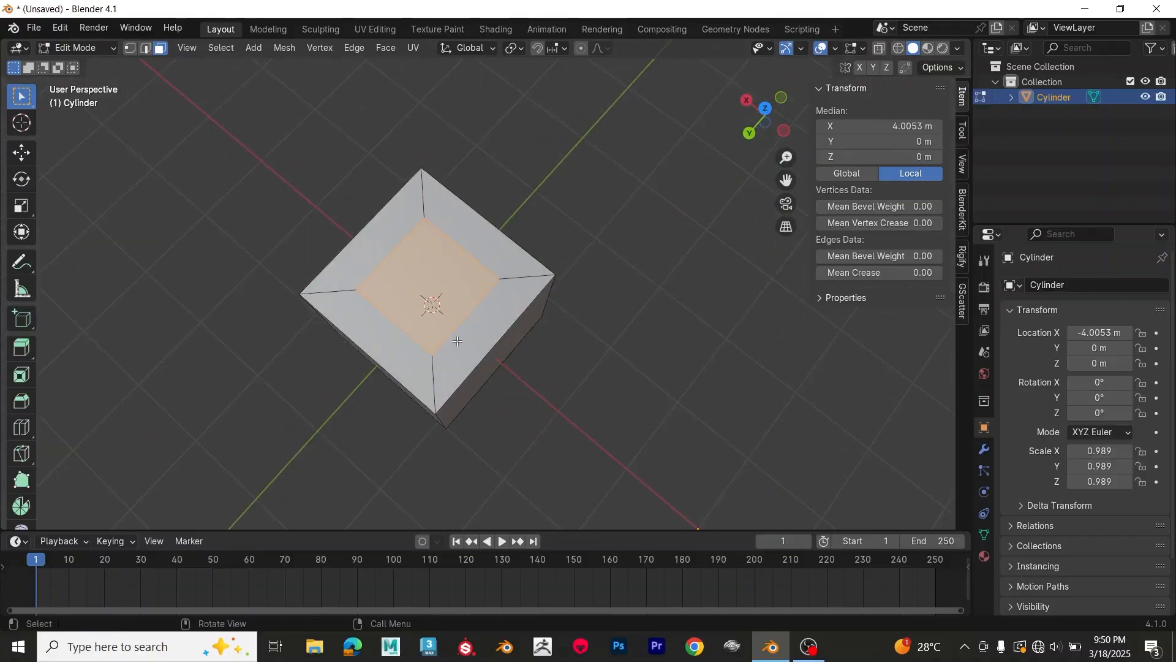
pyautogui.rightClick(432, 302)
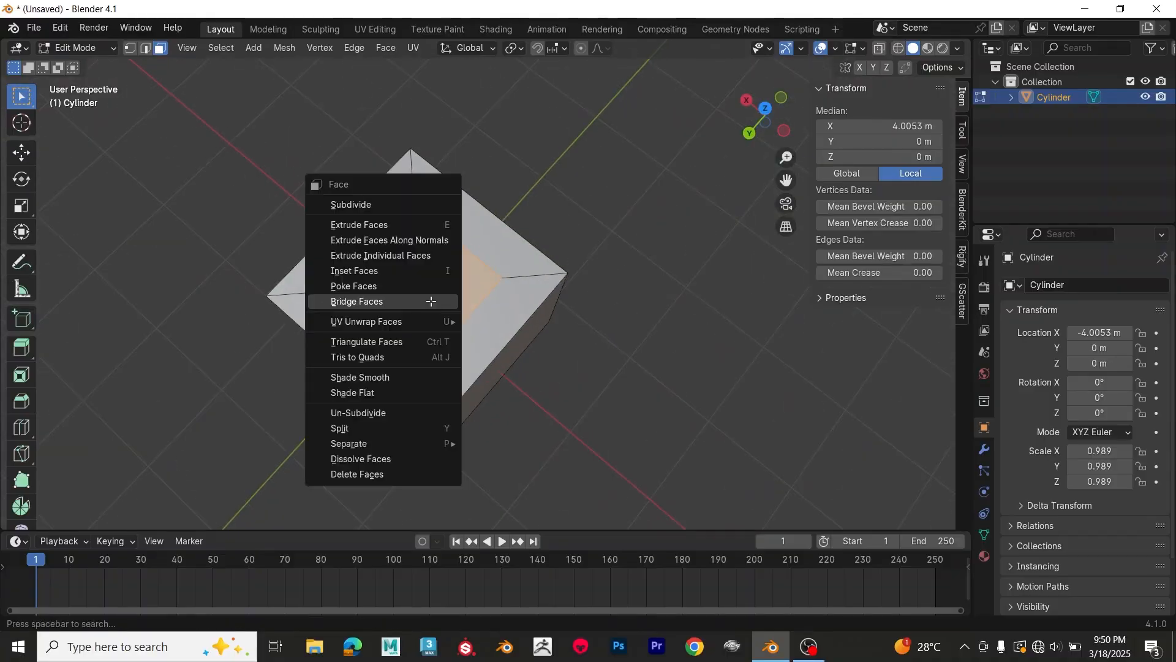
pyautogui.click(432, 301)
# Step: Duplicate the plain cube with a -4.702 m move along X and join both cubes, with the original active
pyautogui.moveTo(593, 405); pyautogui.dragTo(459, 428, button='middle')
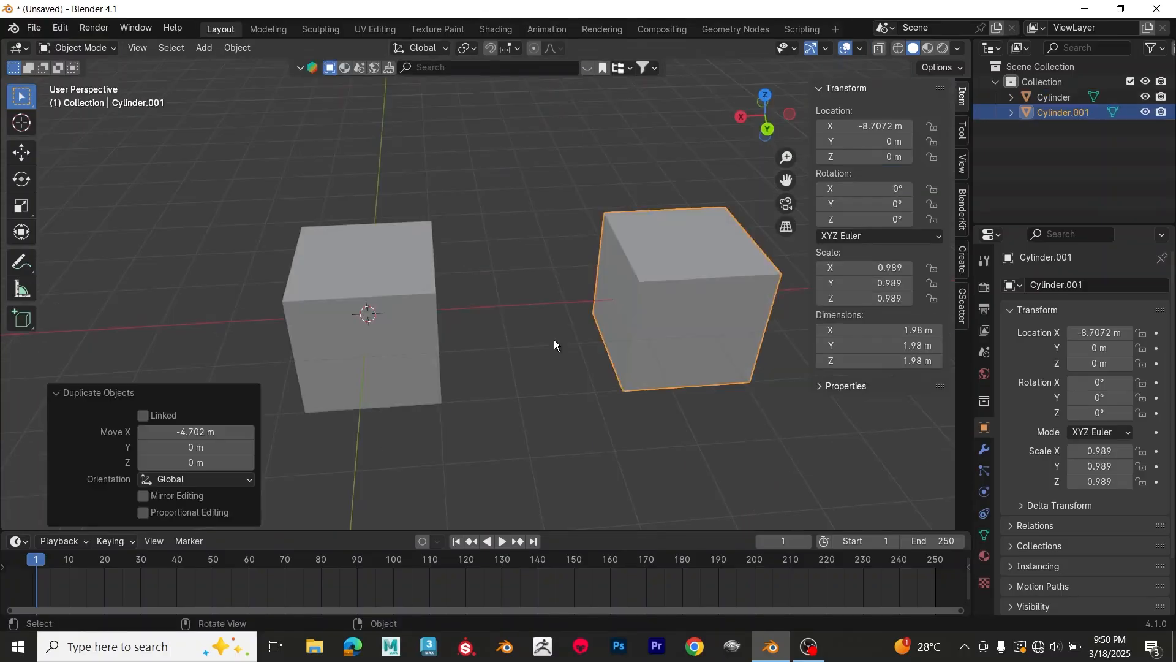
pyautogui.moveTo(557, 344); pyautogui.dragTo(562, 384, button='middle')
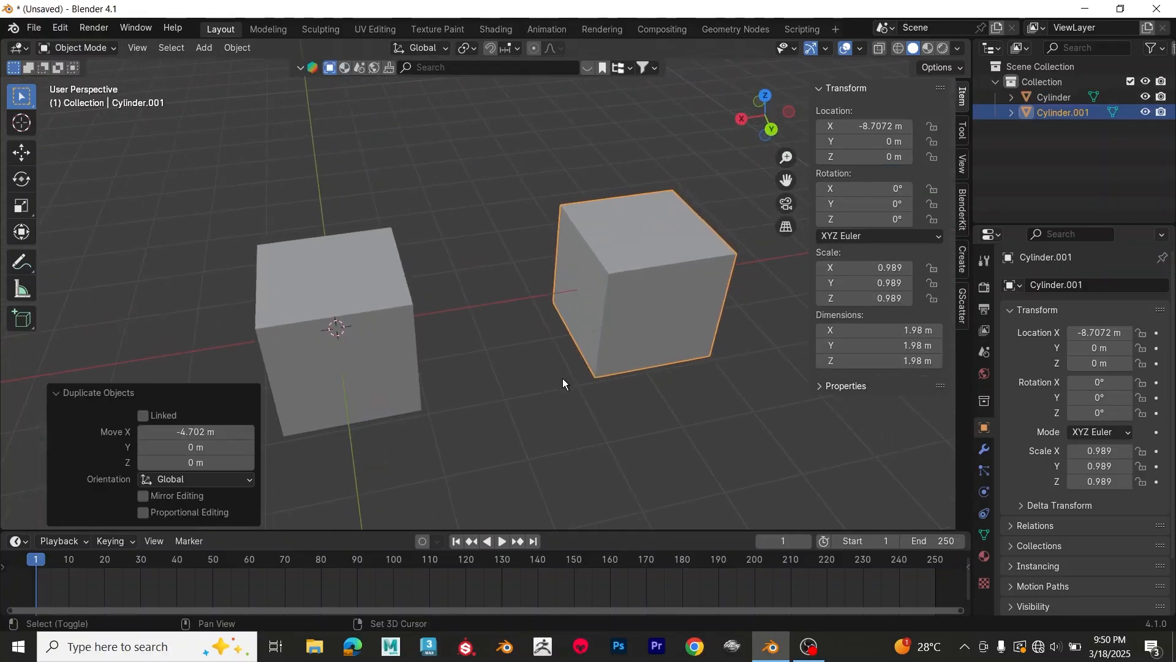
pyautogui.keyDown('shift'); pyautogui.click(410, 334); pyautogui.keyUp('shift')
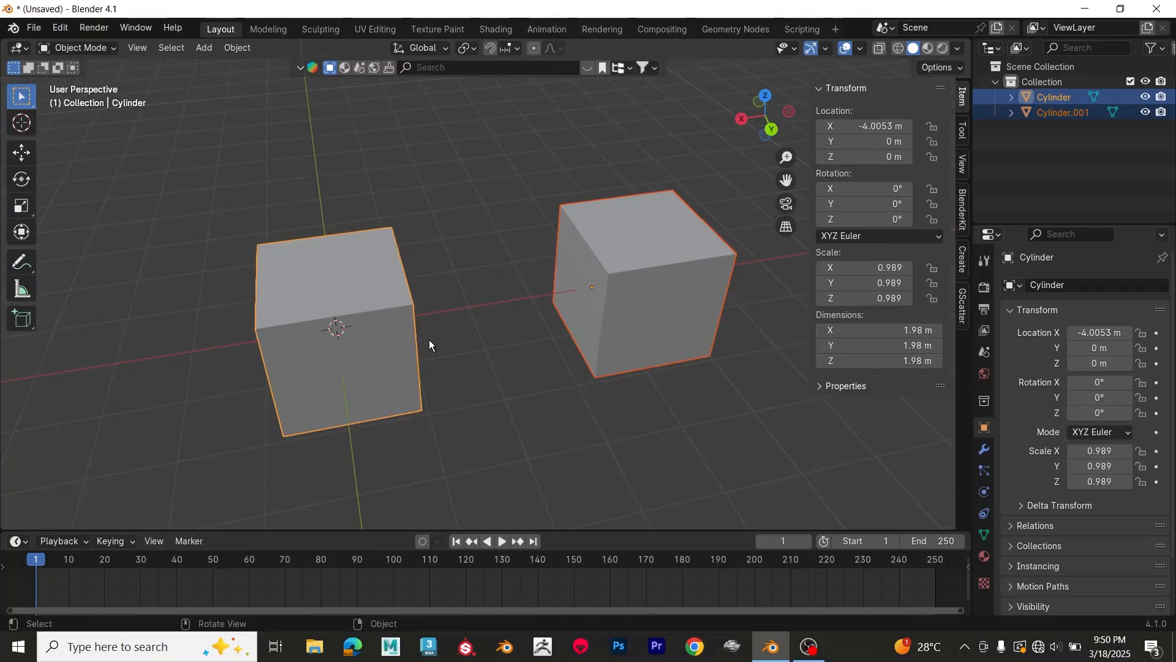
pyautogui.hotkey('ctrl', 'j')
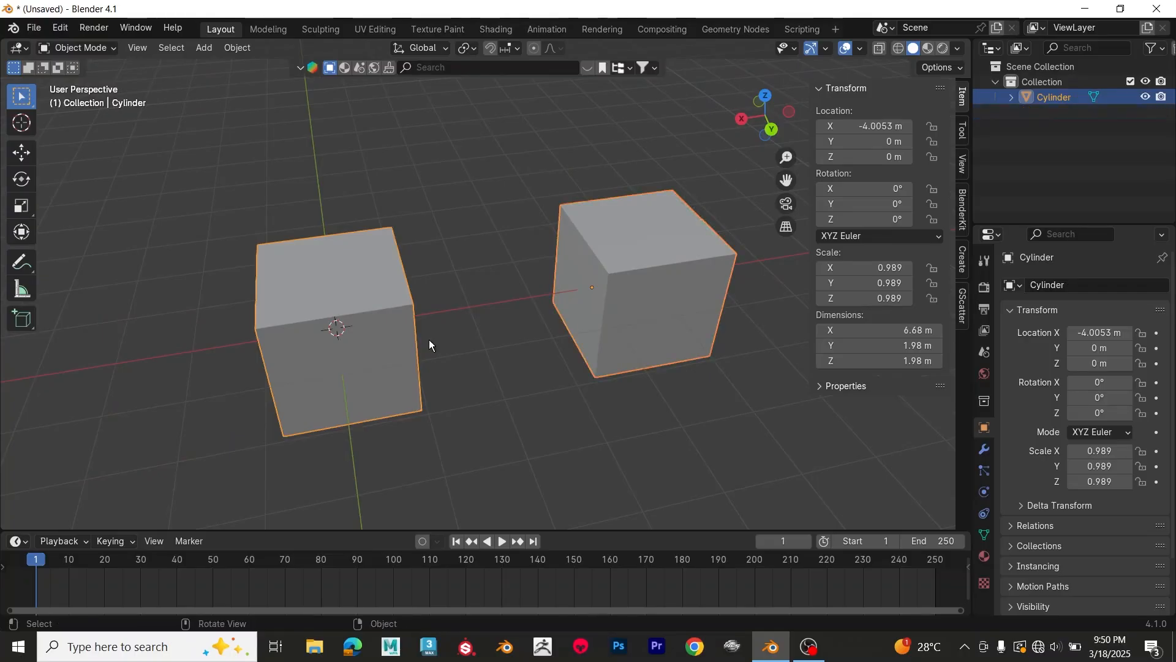
# Step: Select the two facing sides of the joined cubes, connect them with Bridge Faces, and adjust the bridge's Twist
pyautogui.press('Tab')
pyautogui.click(564, 280)
pyautogui.moveTo(564, 280); pyautogui.dragTo(407, 291, button='middle')
pyautogui.keyDown('shift'); pyautogui.click(407, 291); pyautogui.keyUp('shift')
pyautogui.moveTo(513, 394); pyautogui.dragTo(578, 388, button='middle')
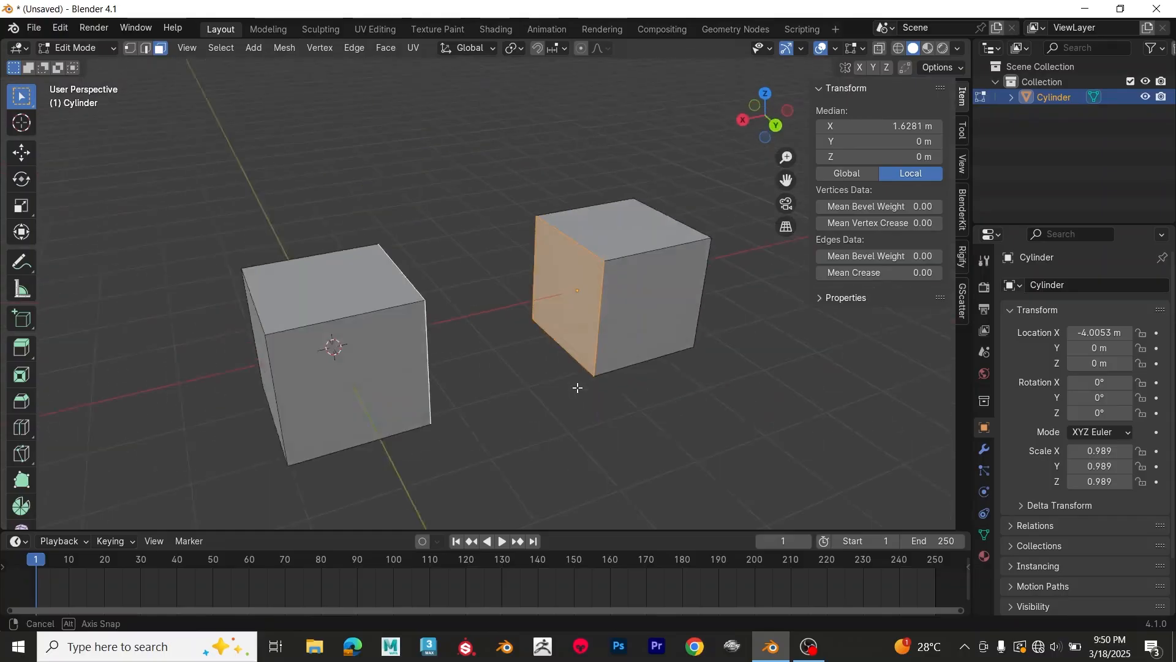
pyautogui.rightClick(564, 300)
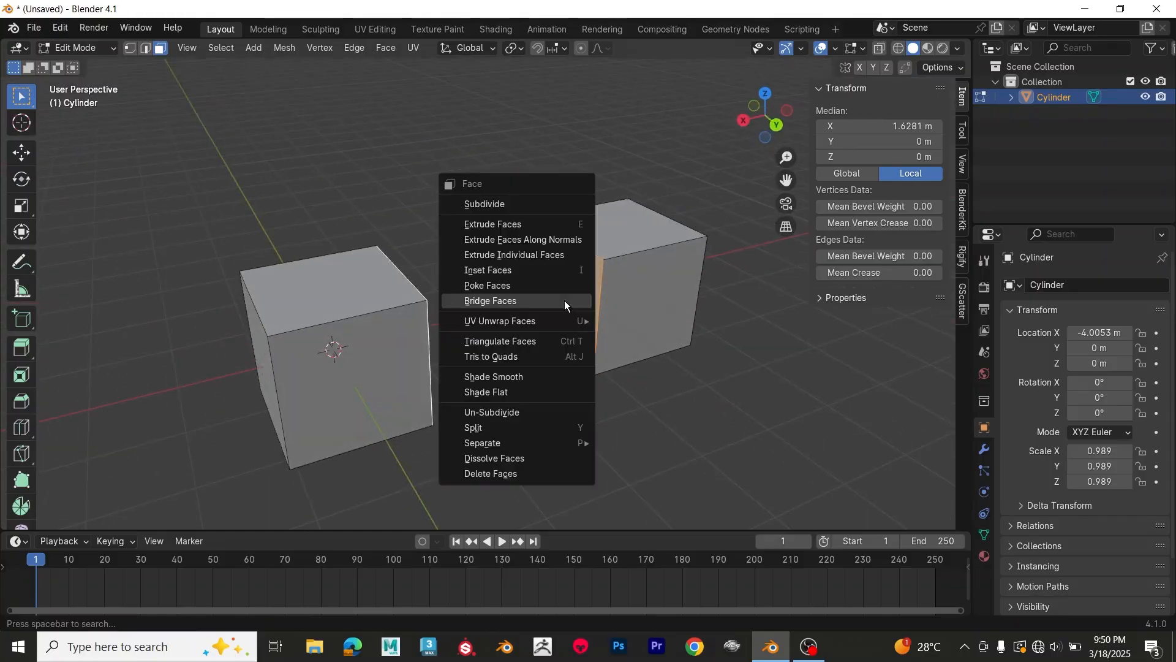
pyautogui.click(524, 301)
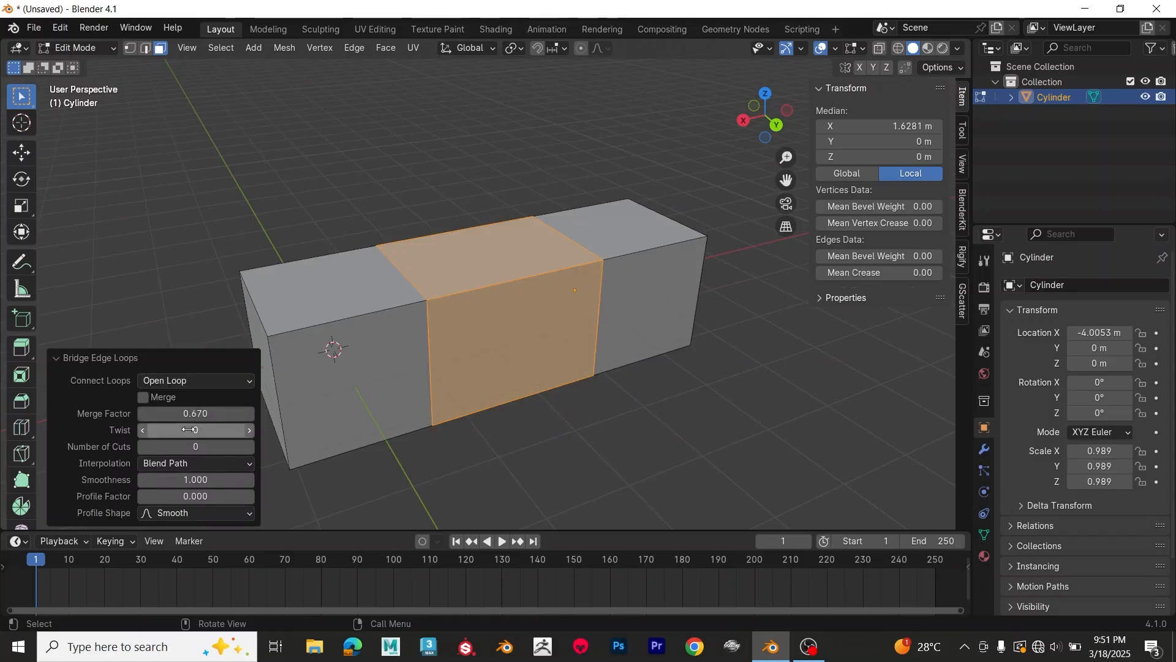
pyautogui.moveTo(178, 430); pyautogui.dragTo(257, 447)
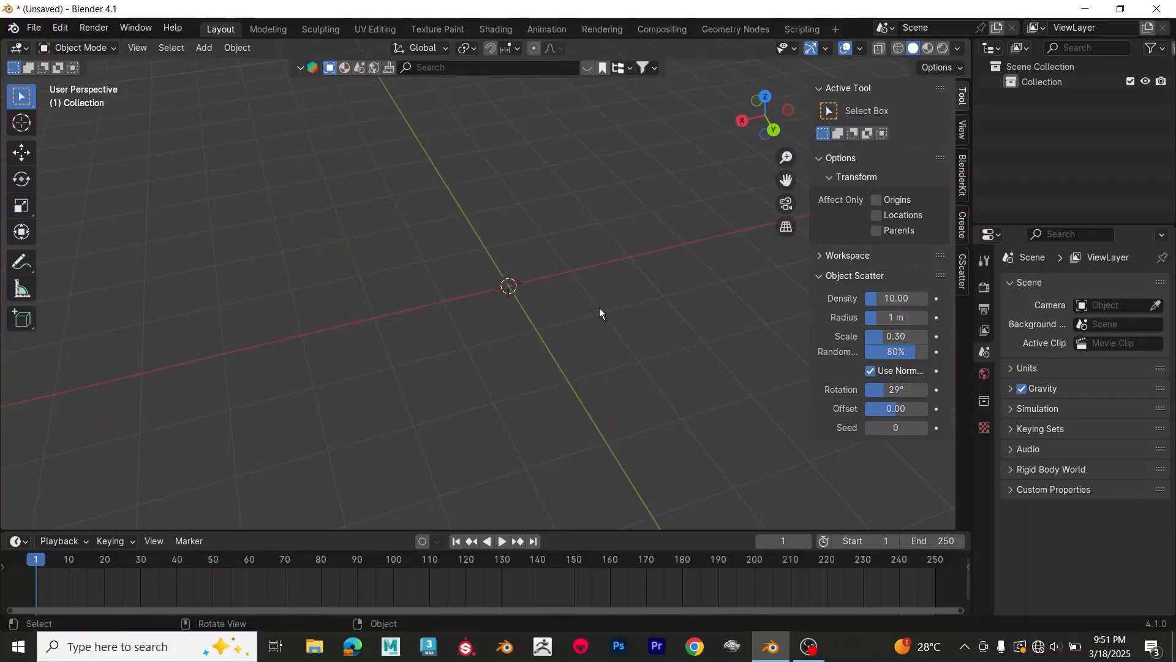
# Step: Add a 2 m cube at the origin of the empty scene and scale it along X to about 6.805
pyautogui.moveTo(599, 311); pyautogui.dragTo(549, 316, button='middle')
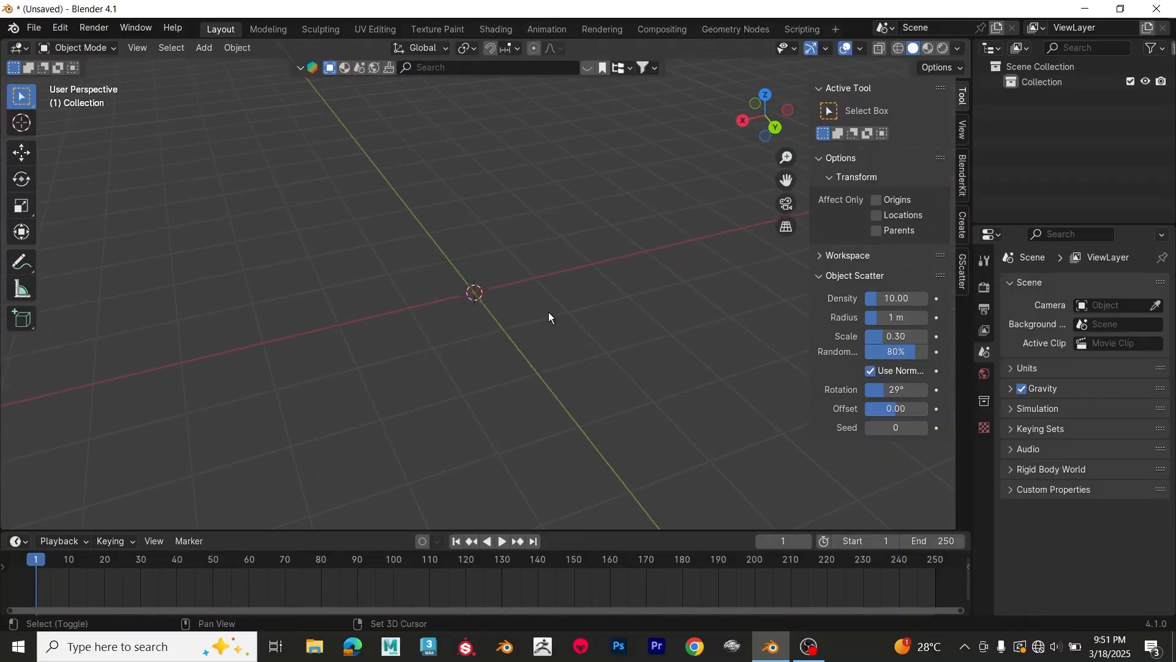
pyautogui.hotkey('shift', 'a')
pyautogui.moveTo(549, 312)
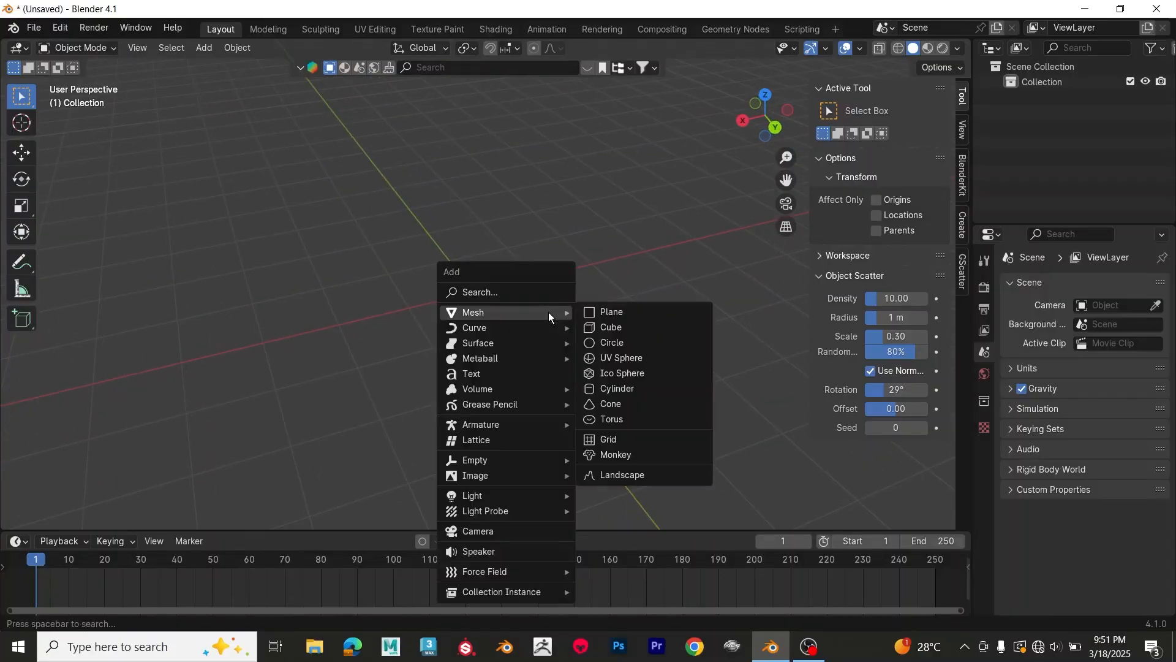
pyautogui.click(637, 326)
pyautogui.press('s')
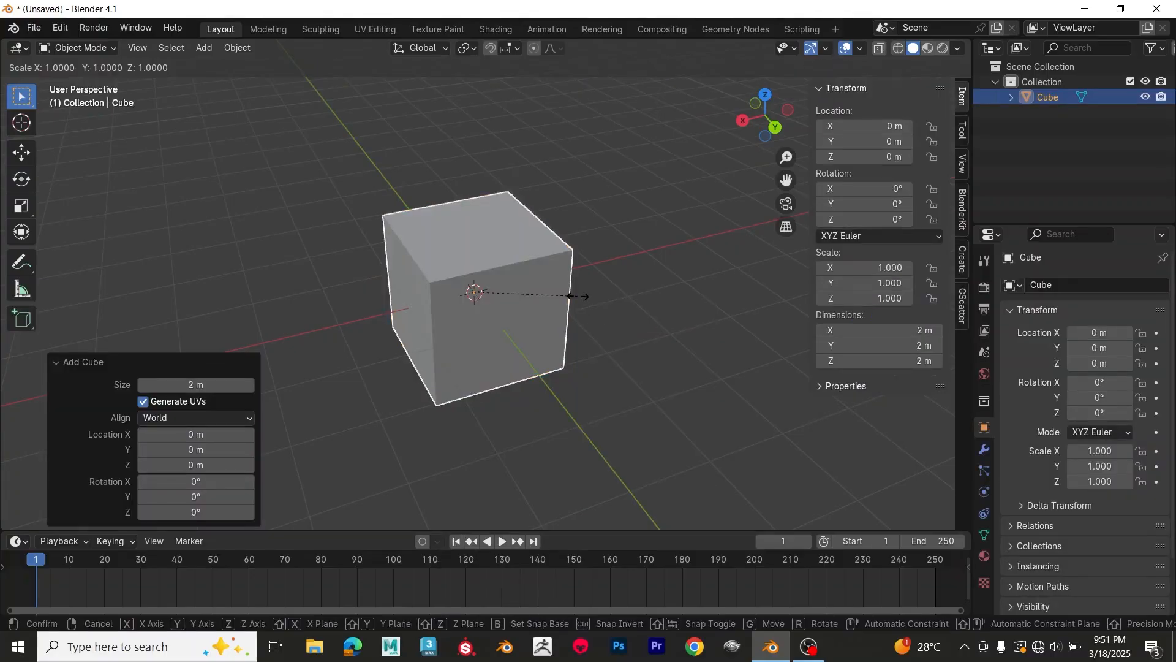
pyautogui.press('x')
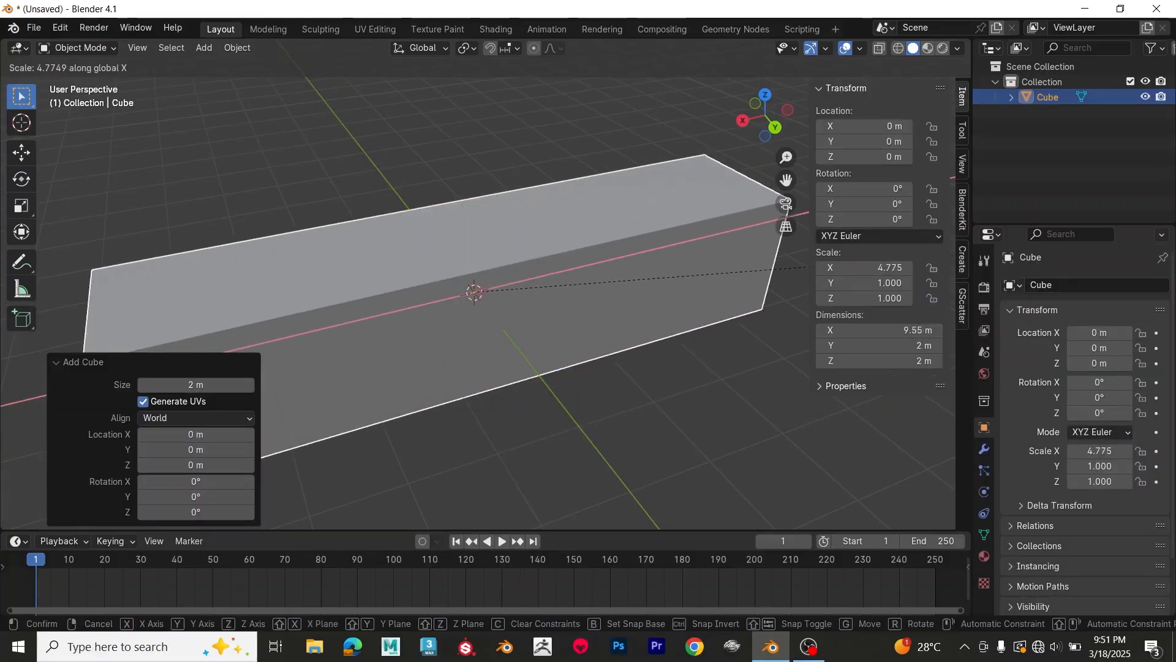
pyautogui.click(236, 235)
# Step: Add 16 evenly spaced loop cuts across the length of the stretched cube
pyautogui.scroll(-4, 327, 240)
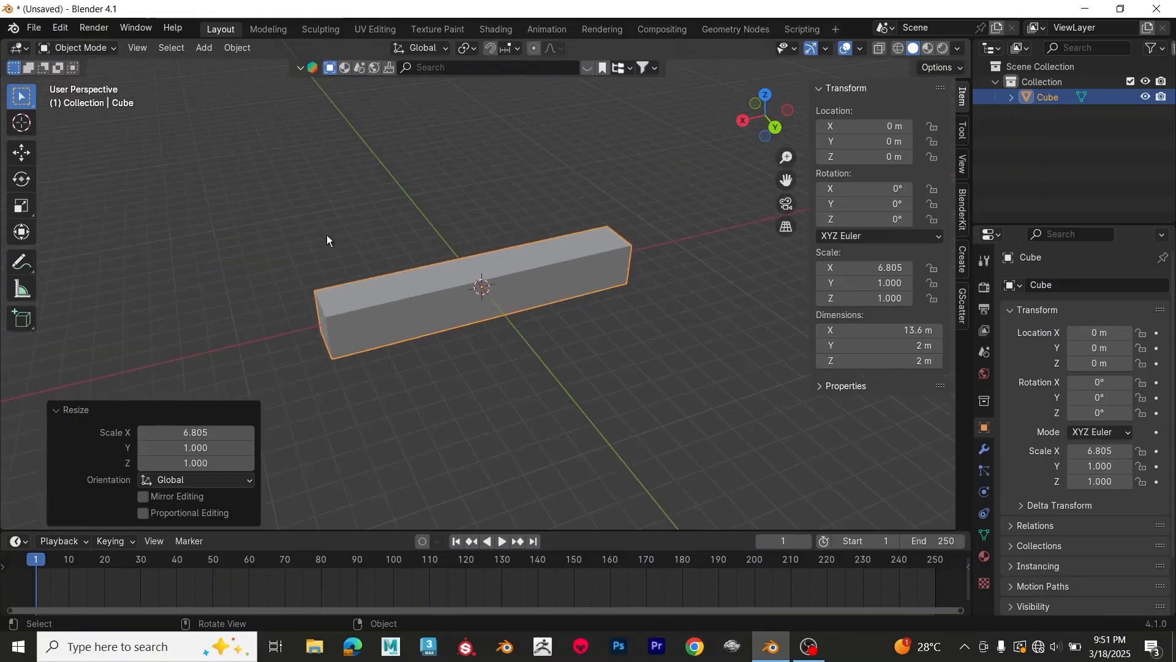
pyautogui.moveTo(392, 240); pyautogui.dragTo(410, 279, button='middle')
pyautogui.scroll(1, 419, 292)
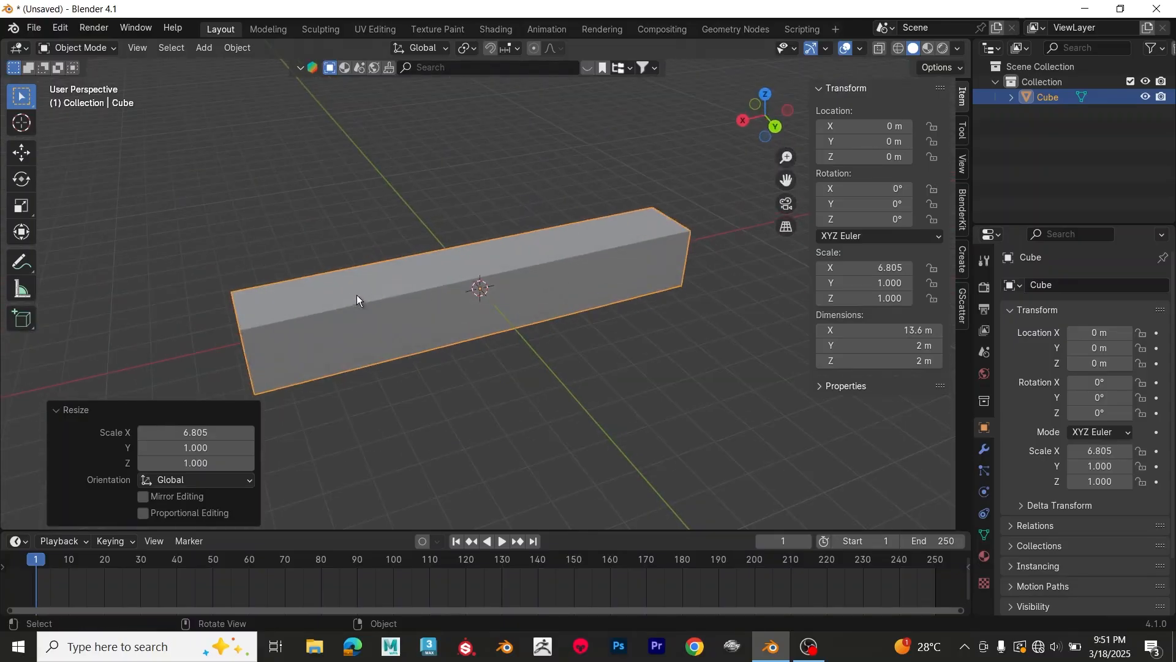
pyautogui.scroll(-1, 361, 297)
pyautogui.moveTo(523, 285); pyautogui.dragTo(498, 295, button='middle')
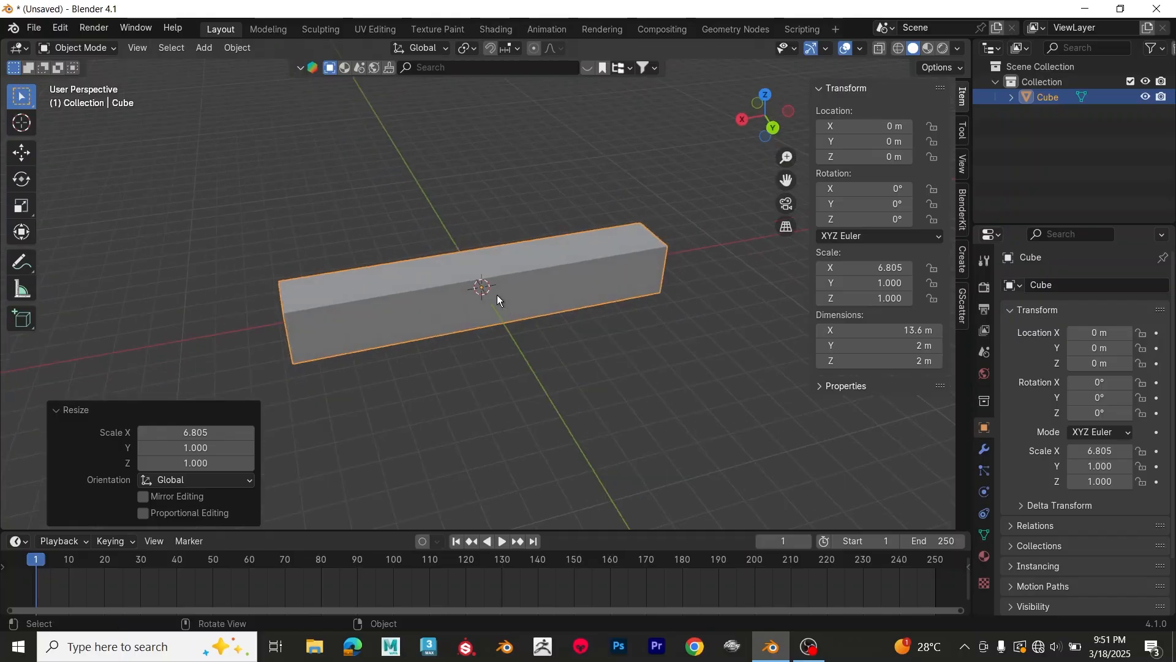
pyautogui.press('Tab')
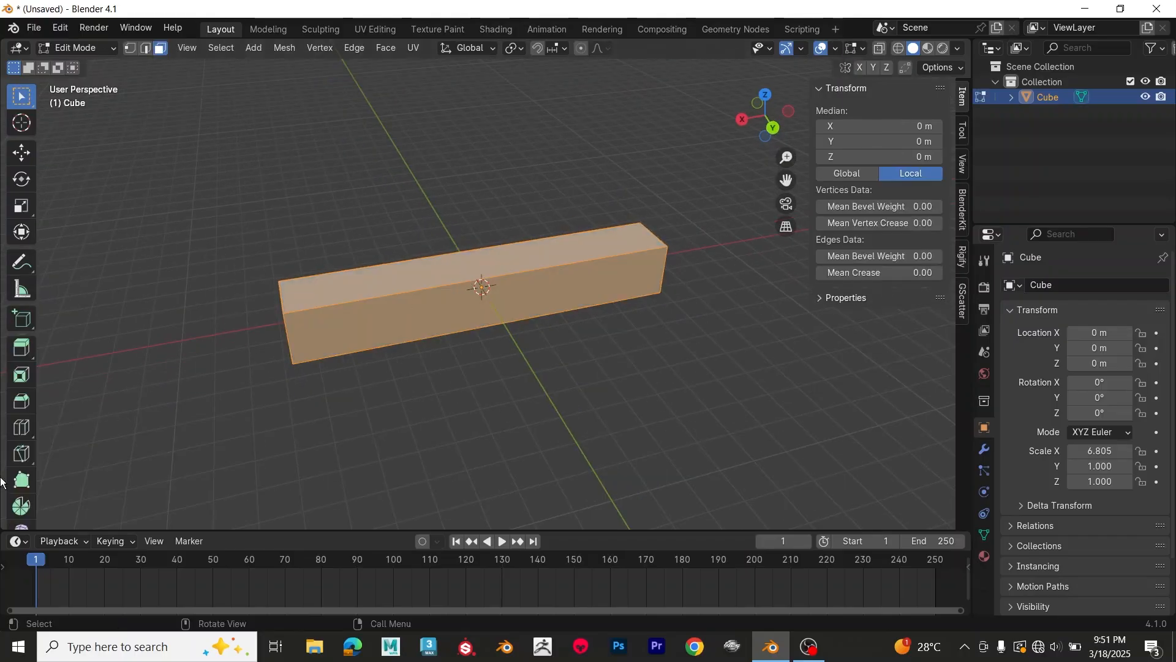
pyautogui.click(20, 429)
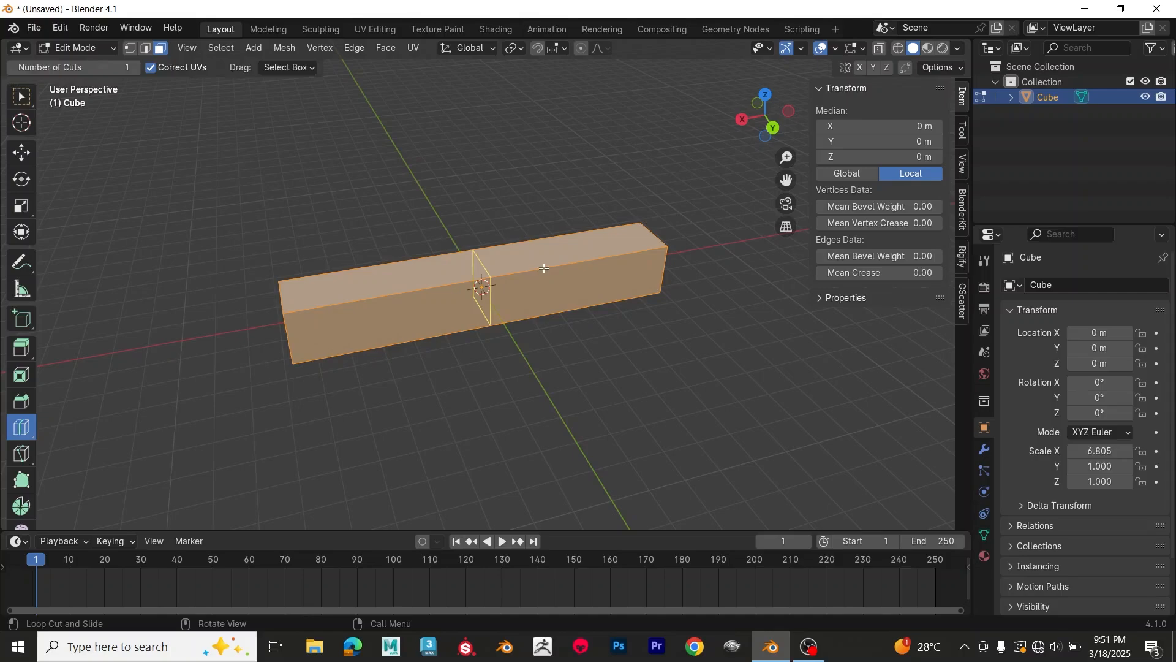
pyautogui.click(544, 268)
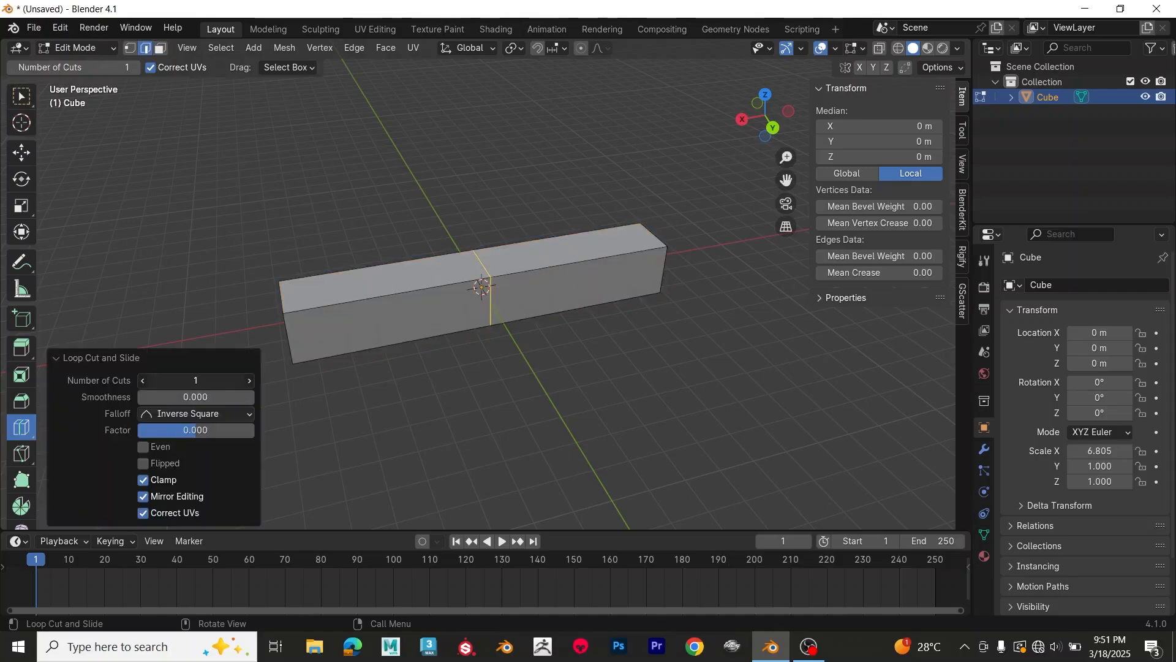
pyautogui.moveTo(198, 380); pyautogui.dragTo(213, 380)
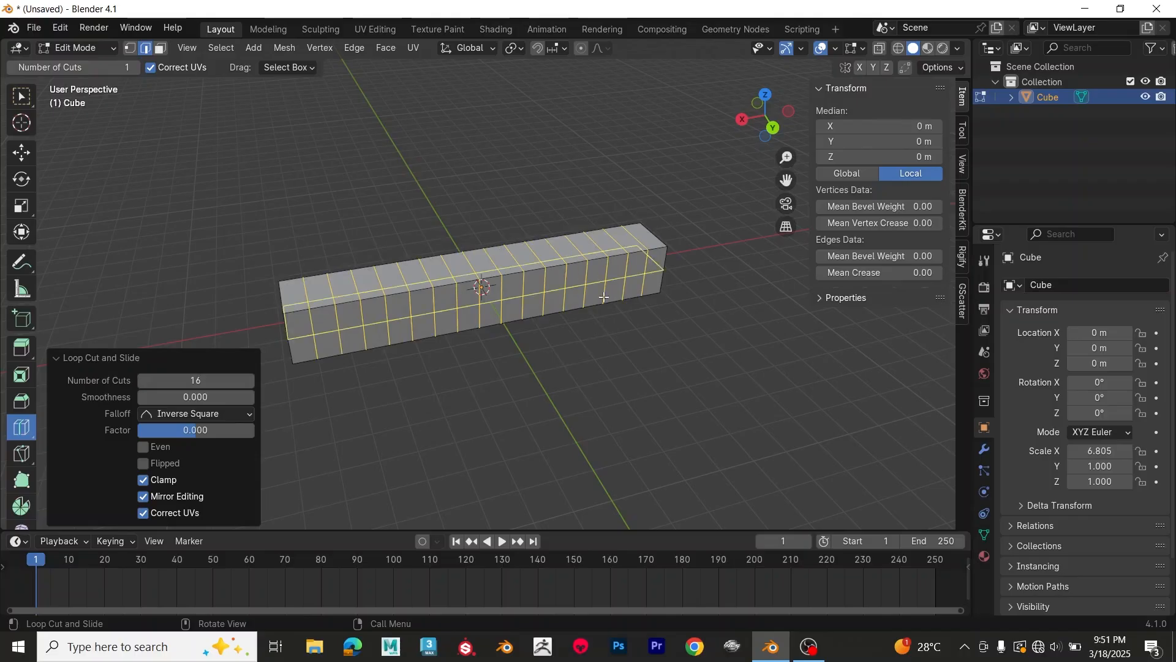
# Step: Return to Object Mode and apply all transforms to the stretched cube
pyautogui.press('Tab')
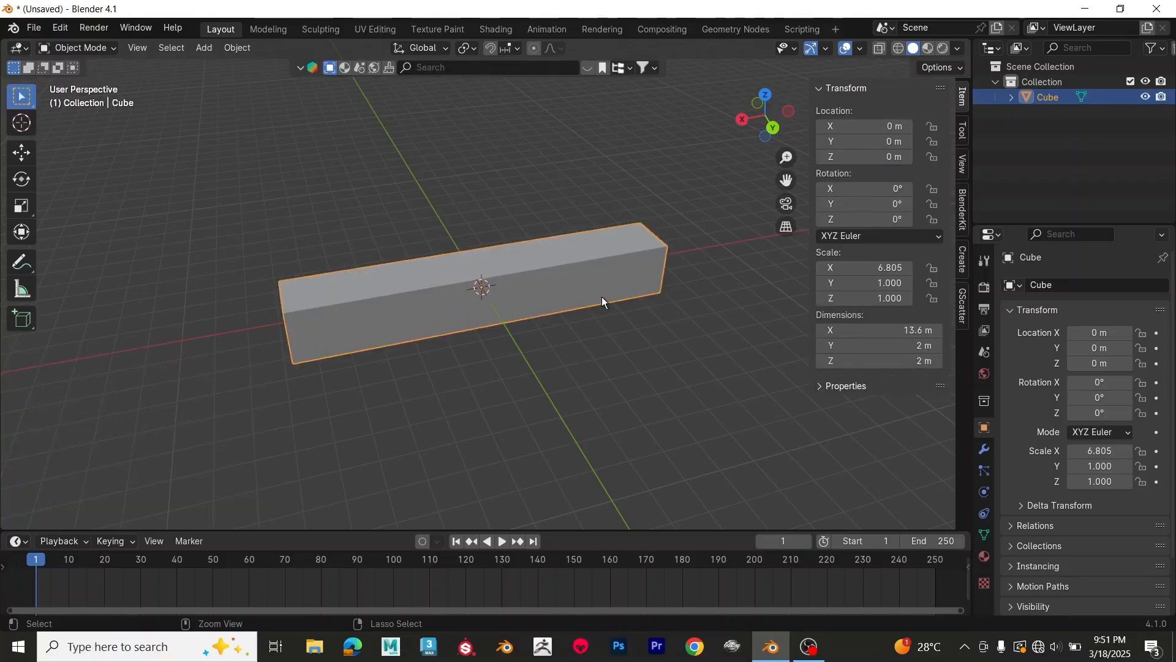
pyautogui.hotkey('ctrl', 'a')
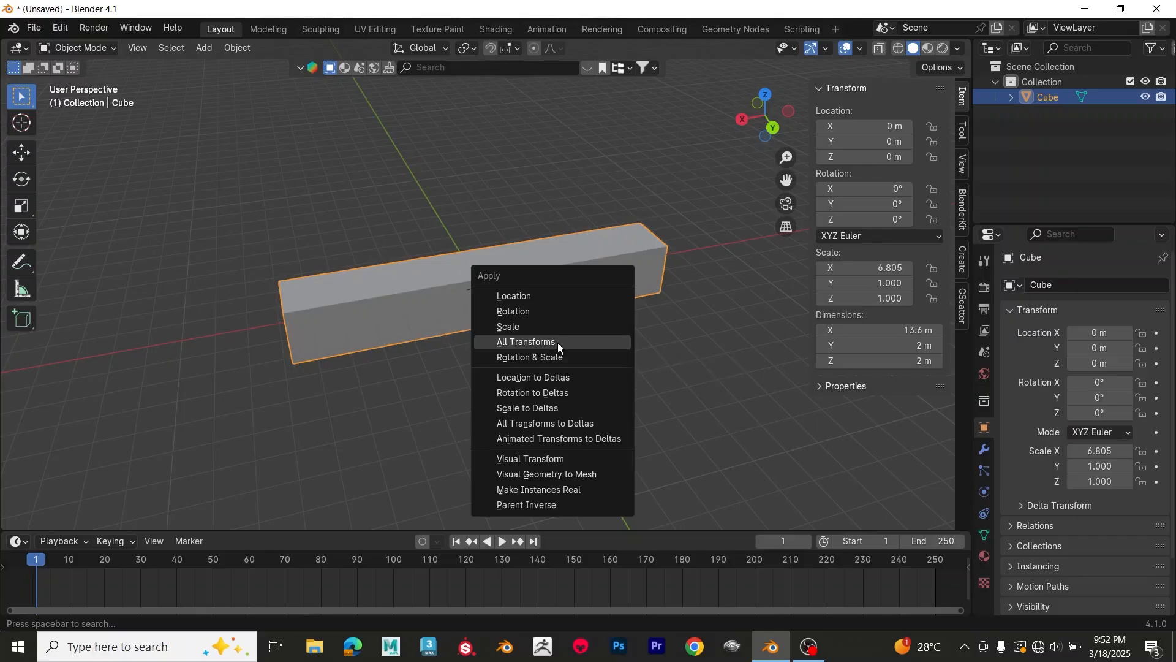
# Step: Apply all transforms to the stretched cube
pyautogui.click(557, 344)
pyautogui.moveTo(550, 336)
pyautogui.mouseDown(button='middle')
pyautogui.moveTo(539, 356)
pyautogui.moveTo(543, 220)
pyautogui.moveTo(552, 332)
pyautogui.mouseUp(button='middle')
pyautogui.scroll(1, 551, 333)
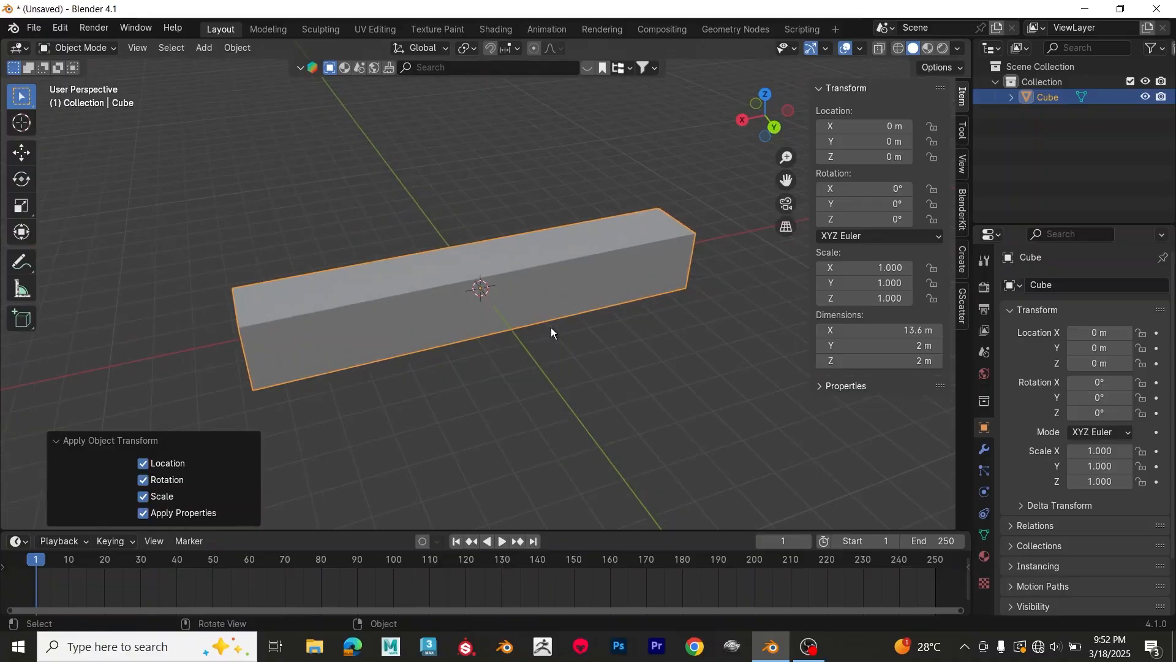
# Step: Add a Simple Deform modifier to the stretched cube and set its twist angle to 146°
pyautogui.click(985, 449)
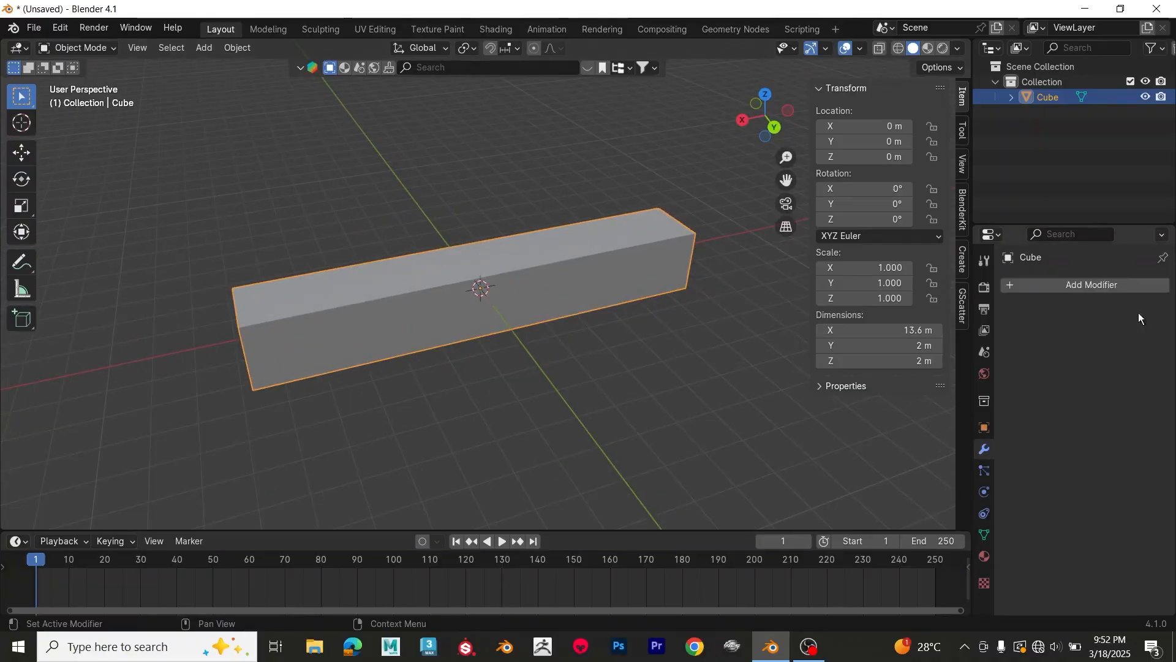
pyautogui.click(1041, 287)
pyautogui.click(1042, 288)
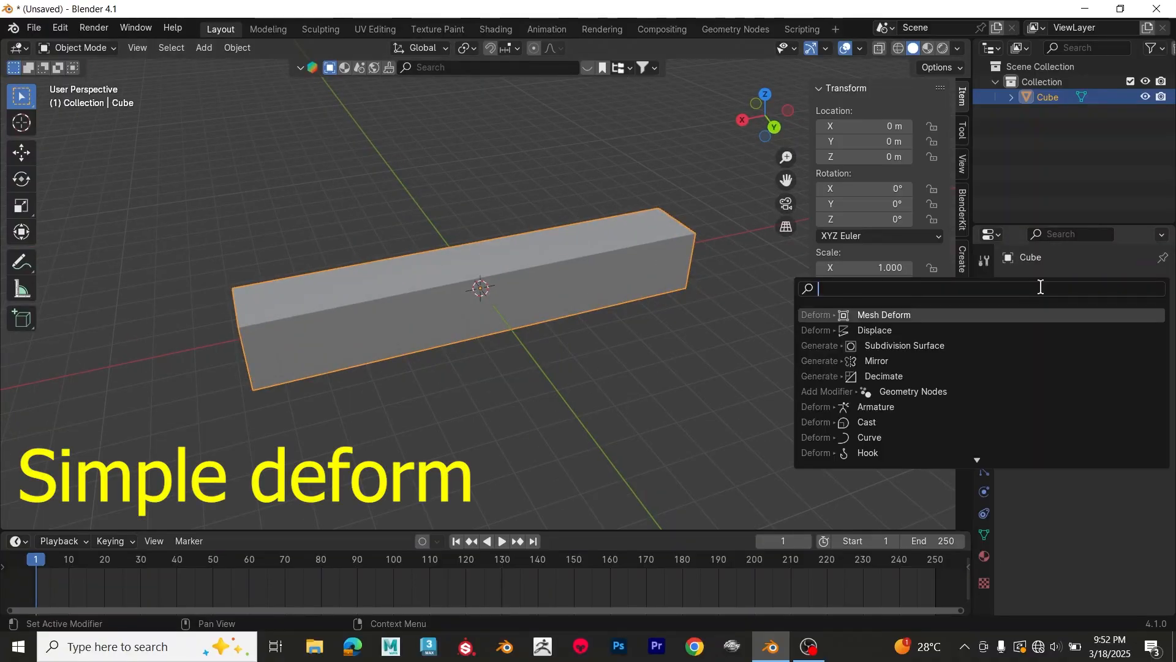
pyautogui.write('simp')
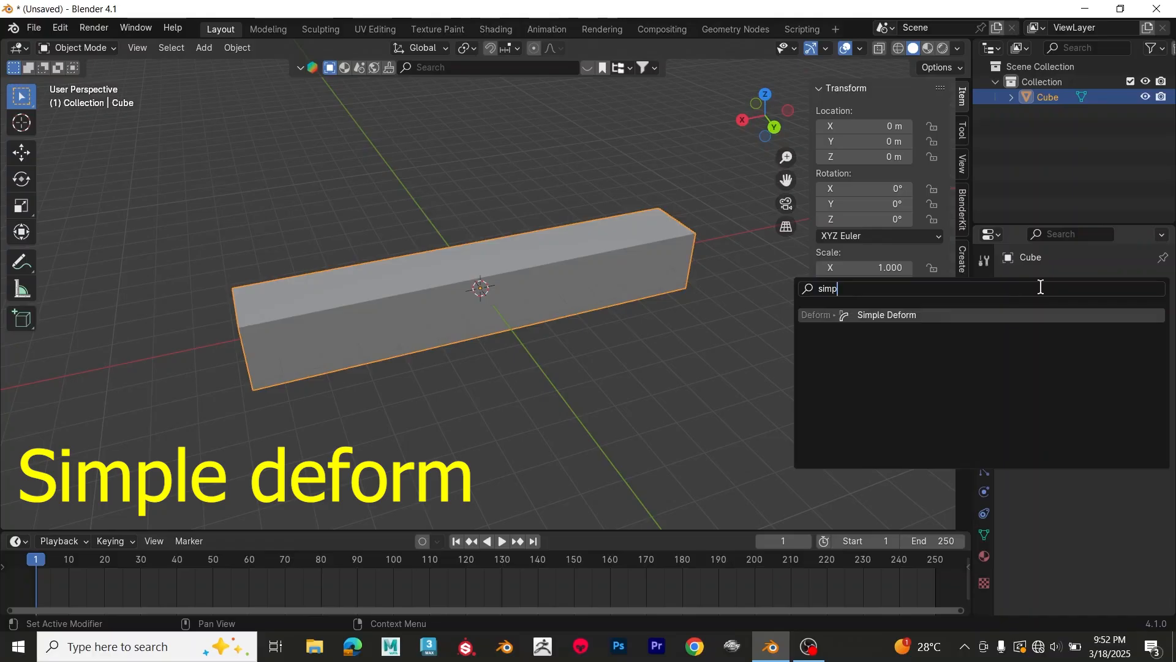
pyautogui.click(896, 316)
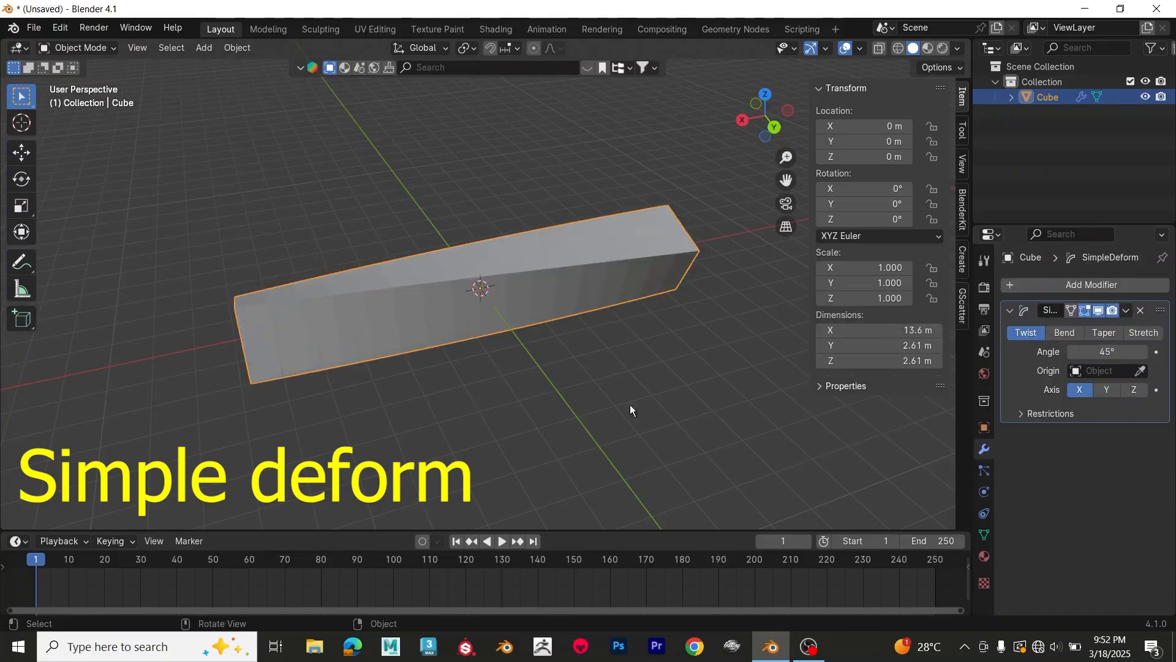
pyautogui.moveTo(523, 386); pyautogui.dragTo(583, 336, button='middle')
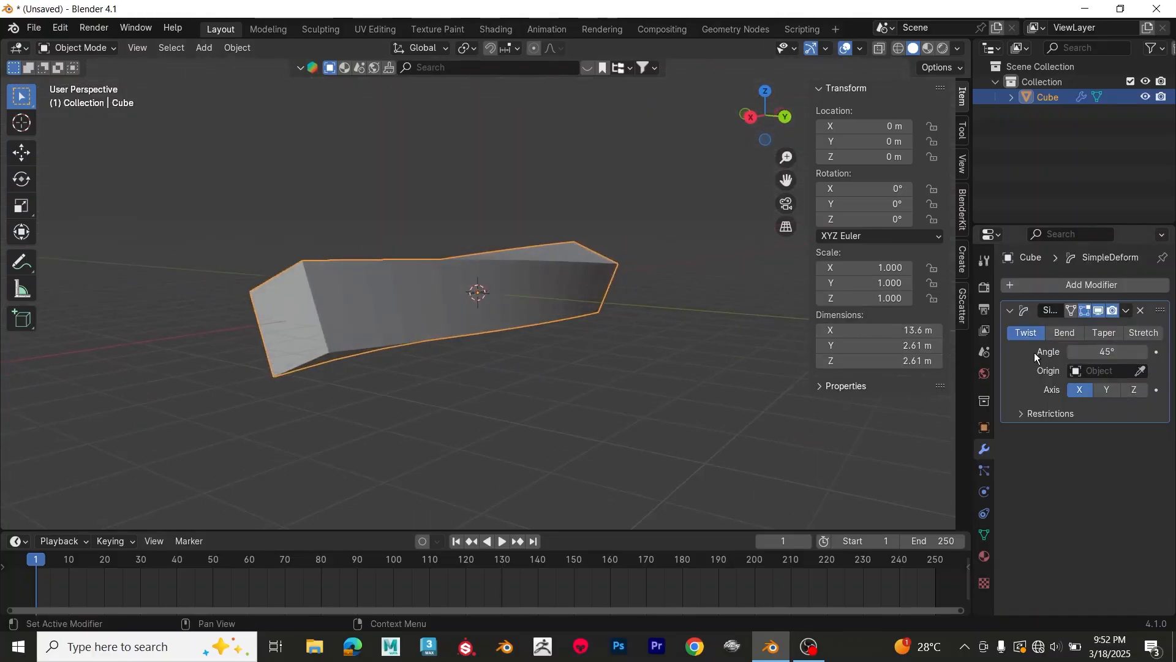
pyautogui.moveTo(1105, 353); pyautogui.dragTo(1174, 353)
# Step: Switch the Simple Deform modifier to Bend around the Z axis and adjust the bend angle
pyautogui.click(1080, 337)
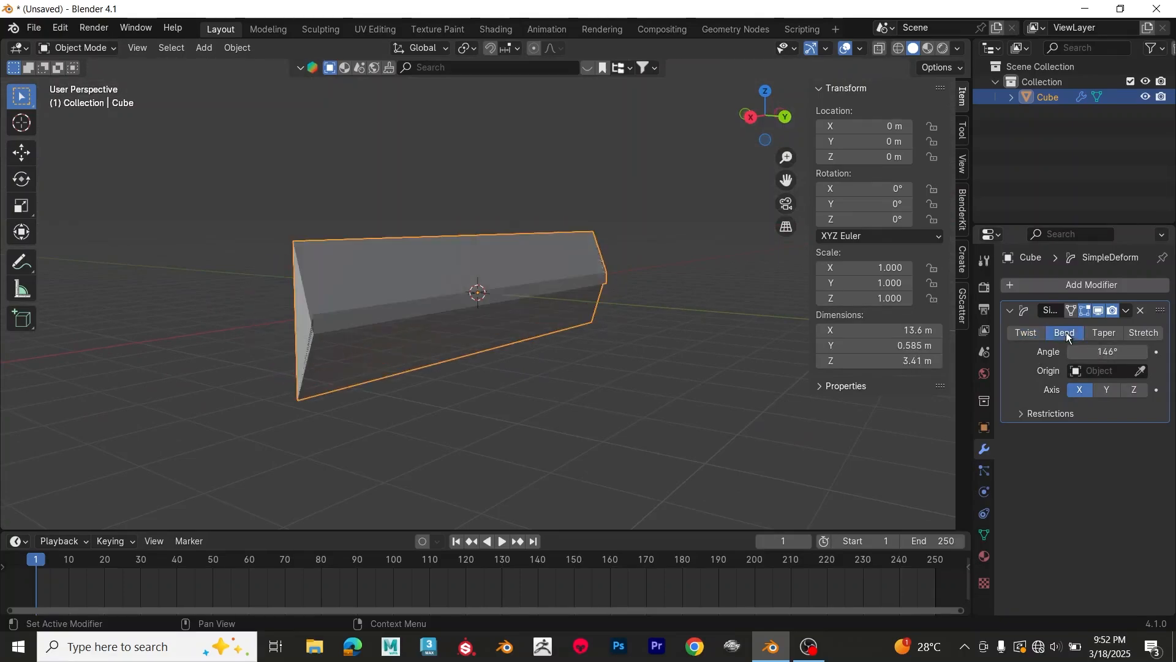
pyautogui.moveTo(656, 381); pyautogui.dragTo(900, 447, button='middle')
pyautogui.click(1108, 390)
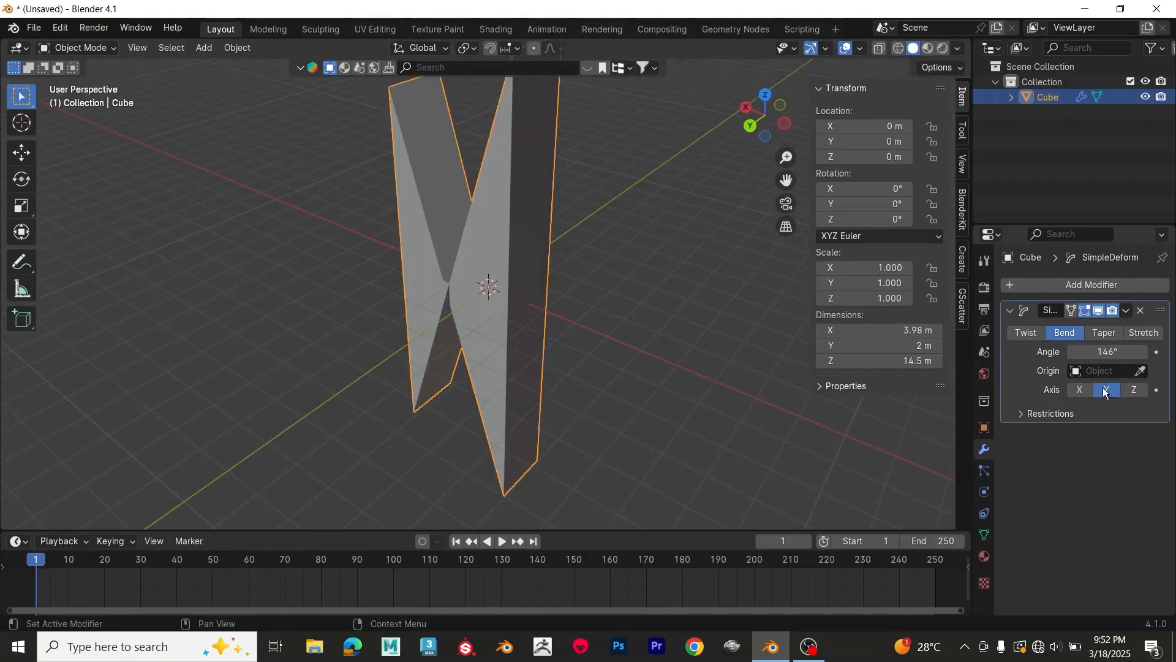
pyautogui.click(1141, 392)
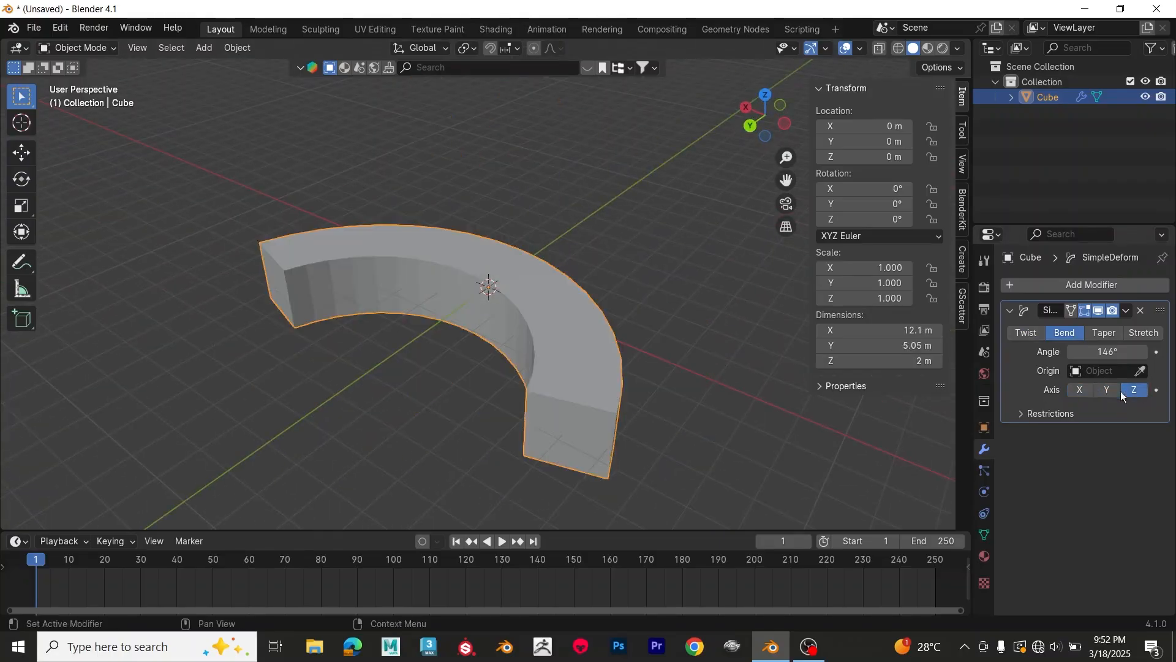
pyautogui.moveTo(649, 365); pyautogui.dragTo(664, 398, button='middle')
pyautogui.moveTo(1103, 352)
pyautogui.mouseDown()
pyautogui.moveTo(1170, 352)
pyautogui.moveTo(1049, 352)
pyautogui.moveTo(1090, 351)
pyautogui.mouseUp()
# Step: Switch the Simple Deform modifier to Taper along the X axis and adjust its factor
pyautogui.click(1104, 333)
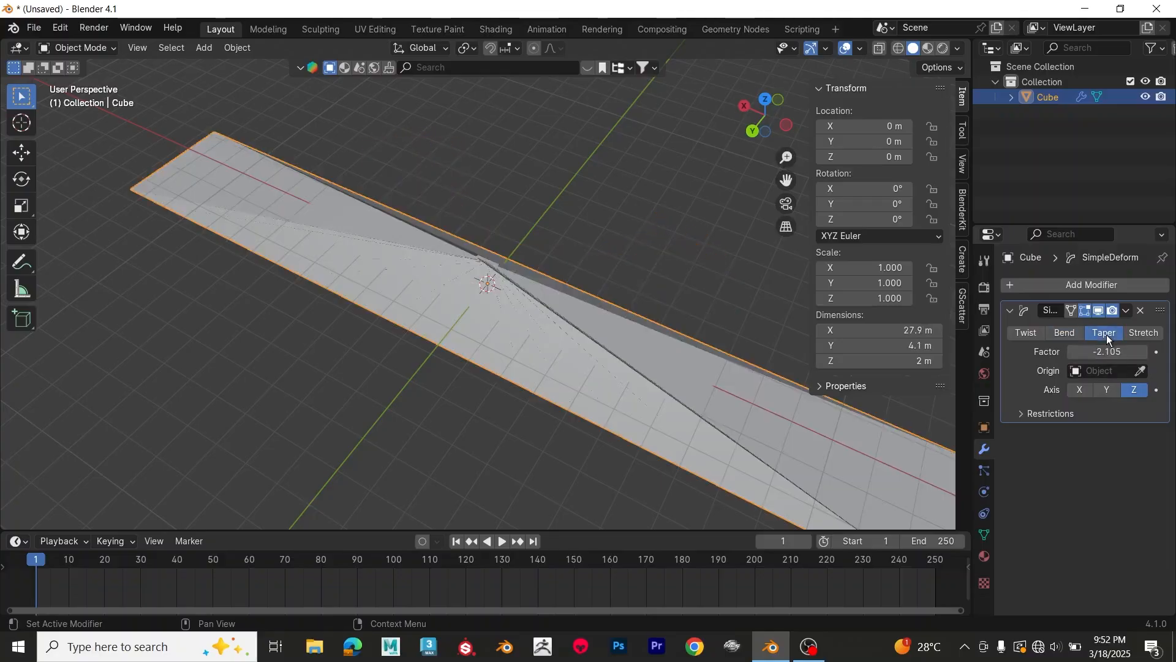
pyautogui.moveTo(546, 406); pyautogui.dragTo(590, 311, button='middle')
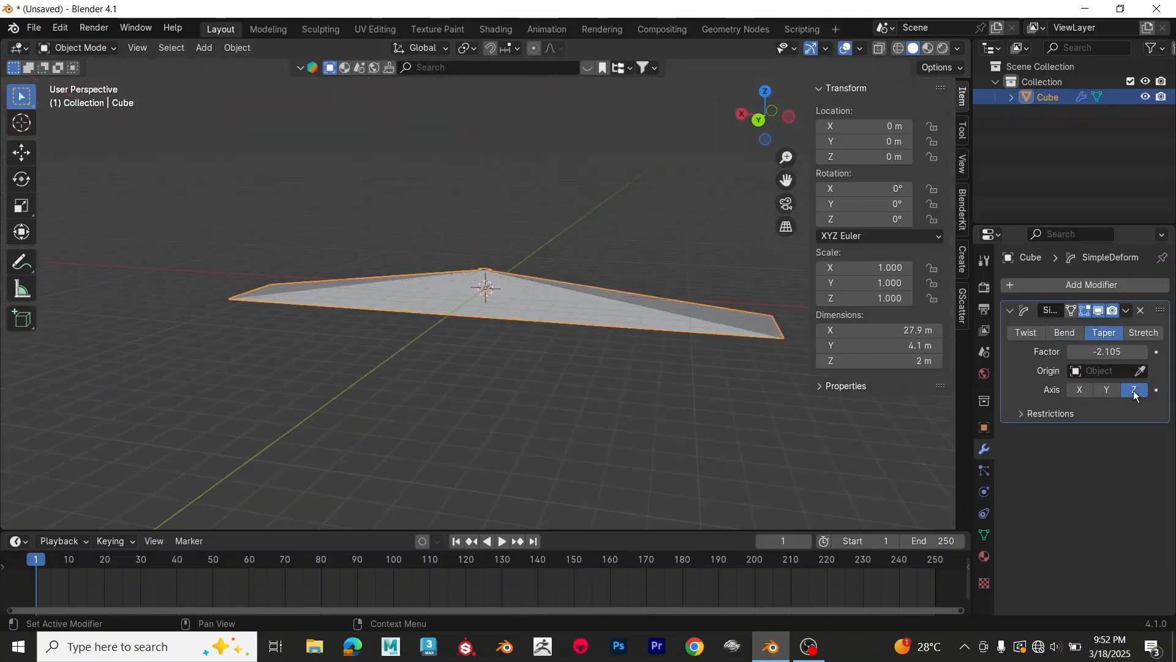
pyautogui.click(1107, 390)
pyautogui.click(1079, 391)
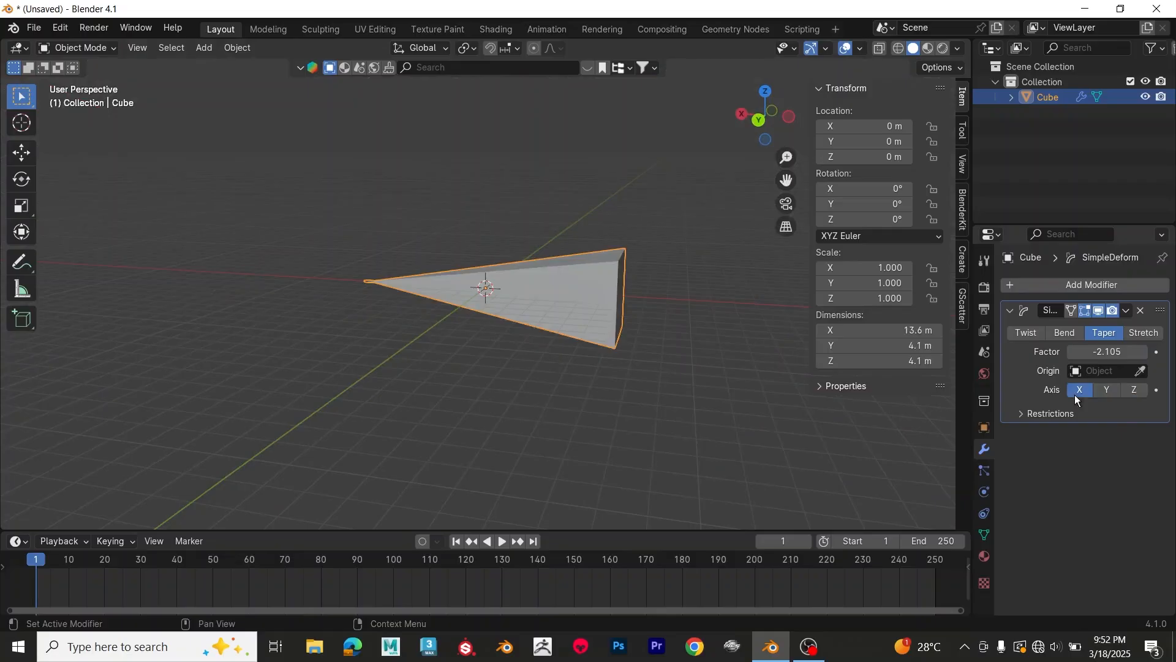
pyautogui.moveTo(1103, 352); pyautogui.dragTo(1152, 351)
# Step: Switch the Simple Deform modifier to Stretch
pyautogui.click(1144, 336)
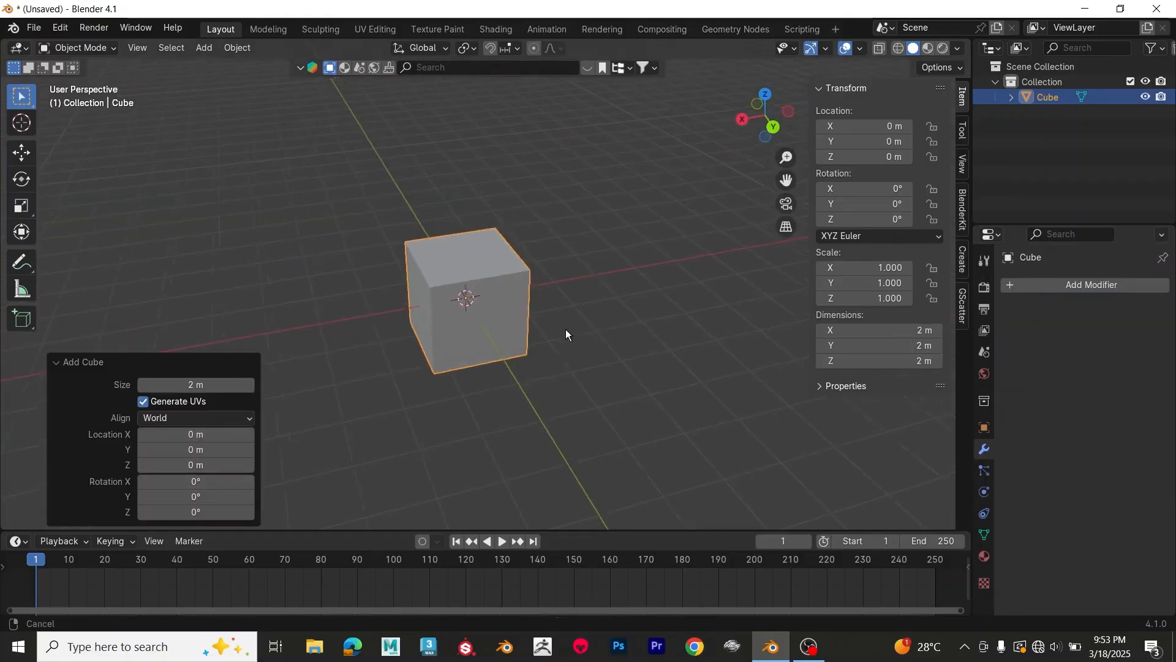
pyautogui.moveTo(565, 329); pyautogui.dragTo(575, 326, button='middle')
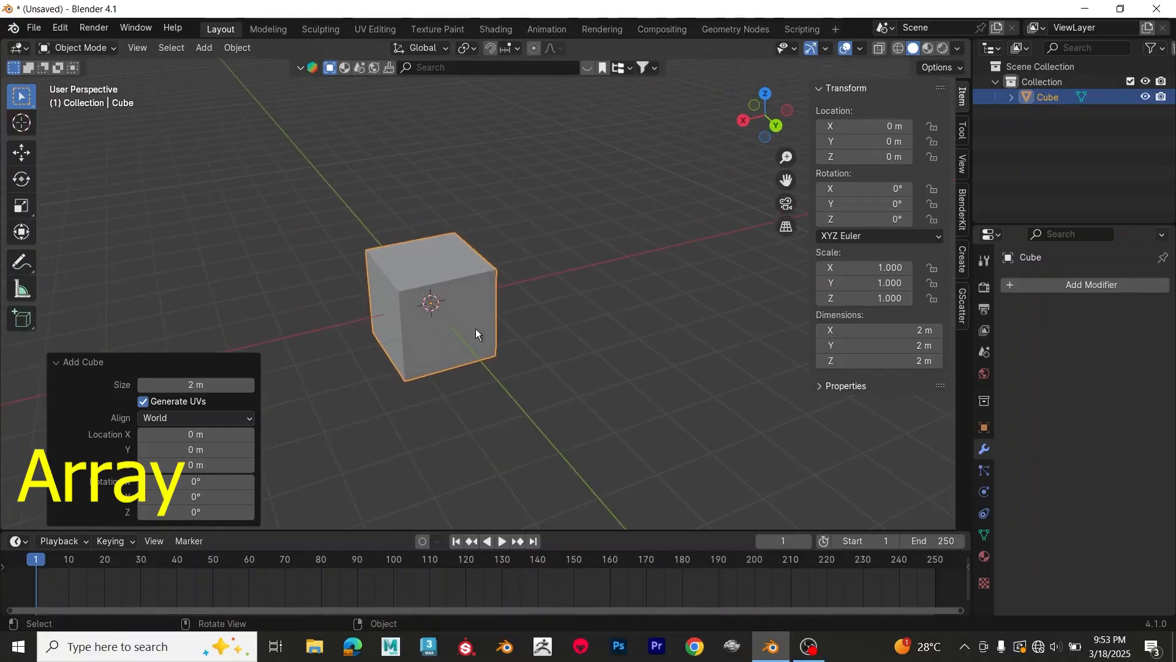
# Step: Add an Array modifier to the new 2 m cube and set its count to 23
pyautogui.click(1080, 283)
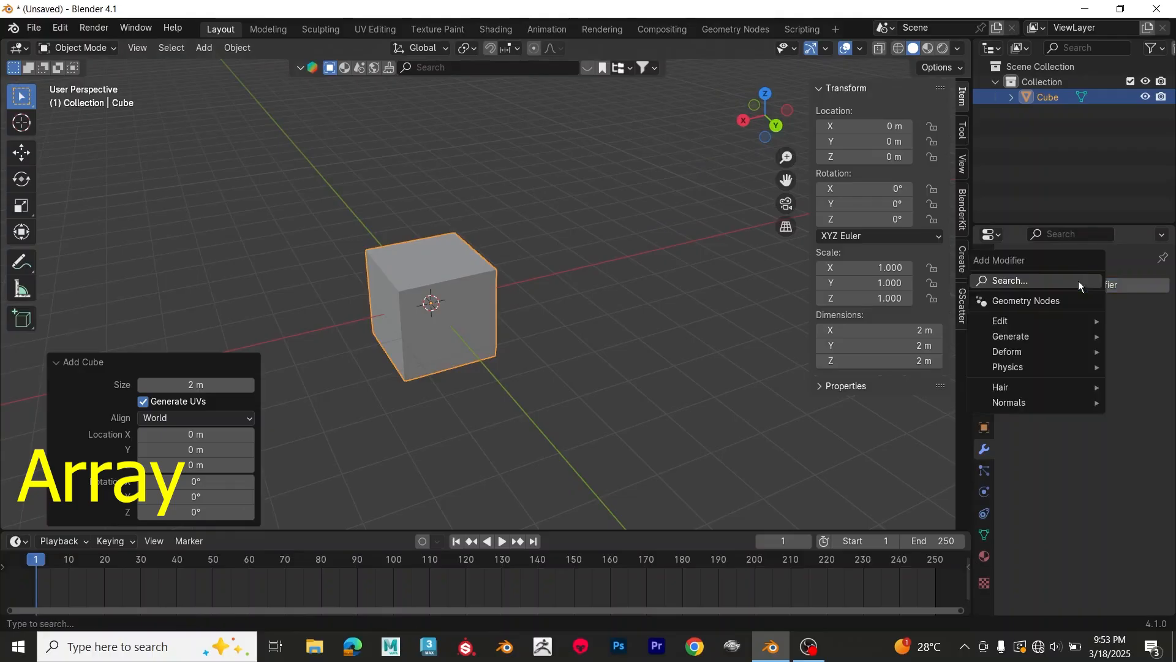
pyautogui.click(1078, 281)
pyautogui.write('arr')
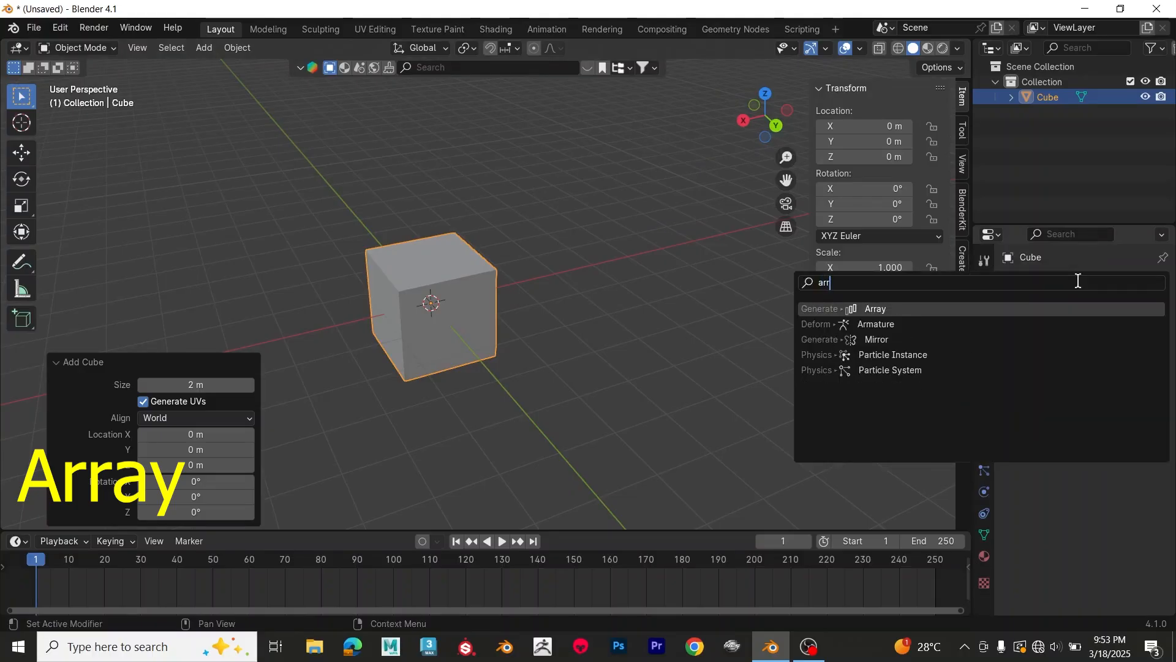
pyautogui.click(896, 307)
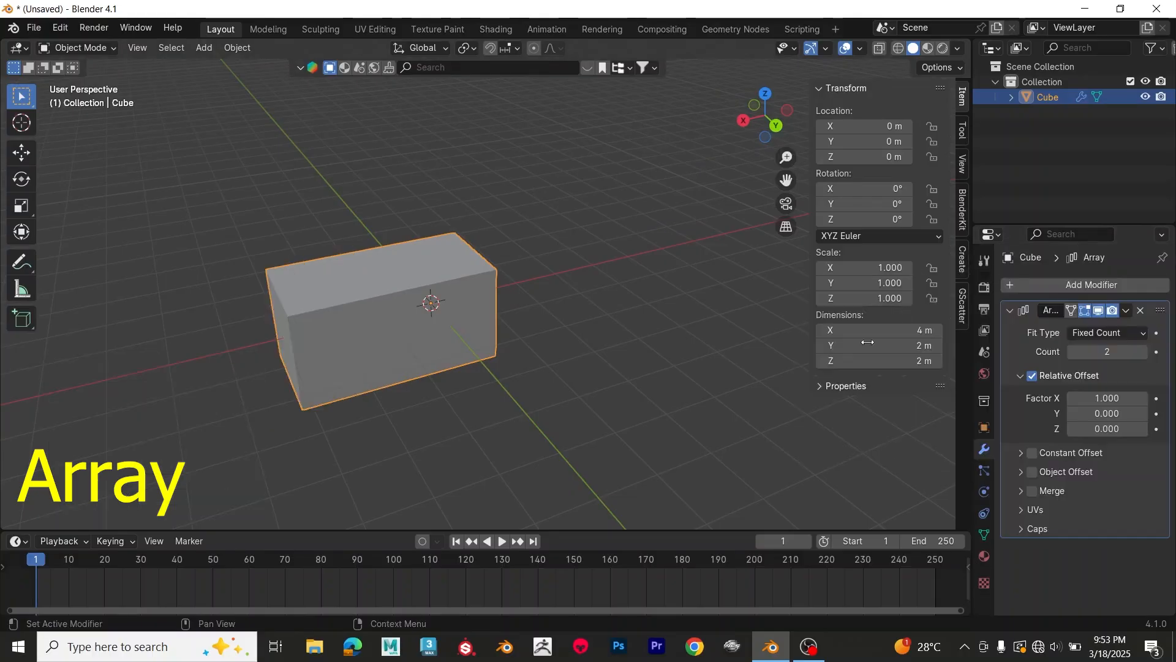
pyautogui.moveTo(643, 383); pyautogui.dragTo(649, 406, button='middle')
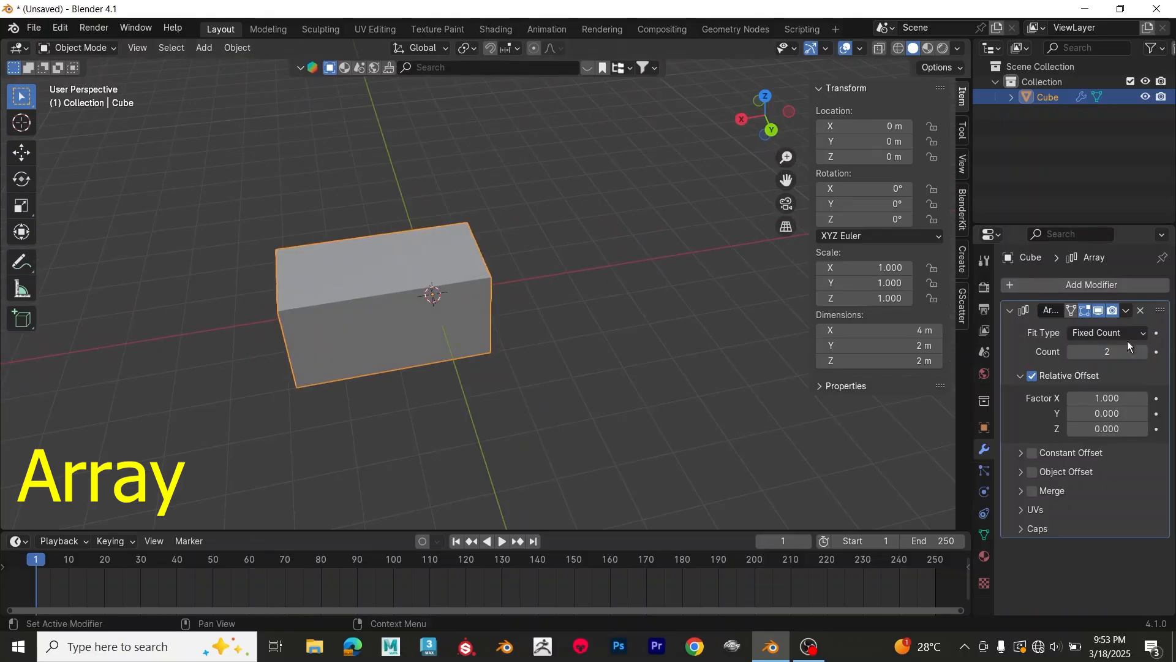
pyautogui.moveTo(1108, 351); pyautogui.dragTo(1158, 351)
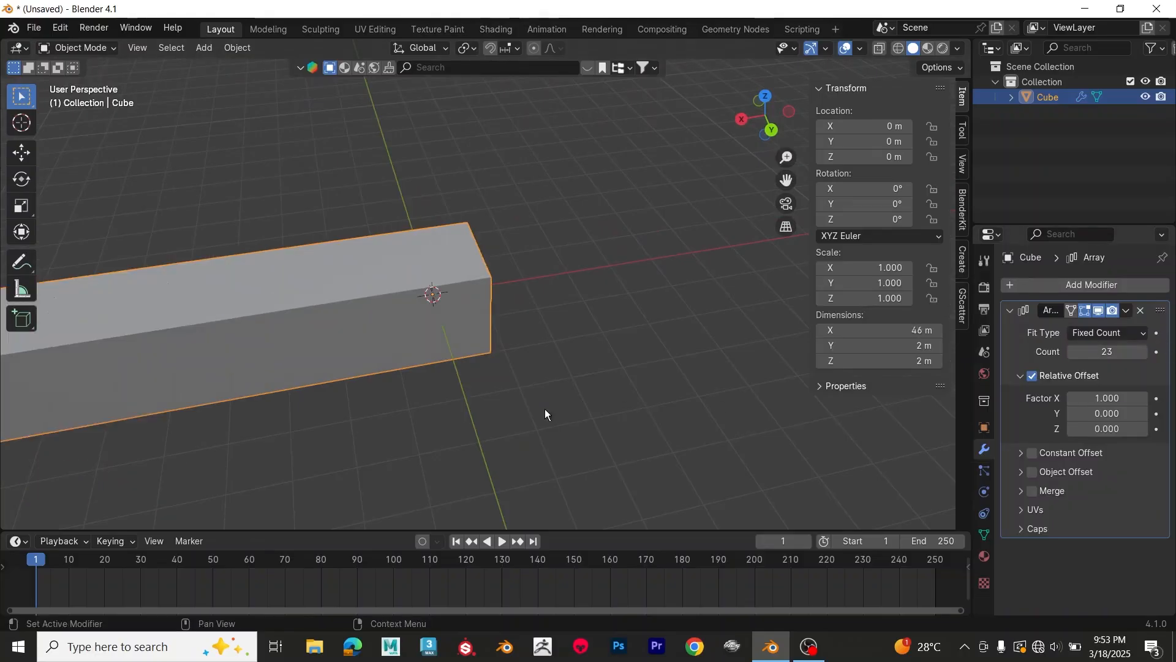
pyautogui.scroll(-2, 544, 409)
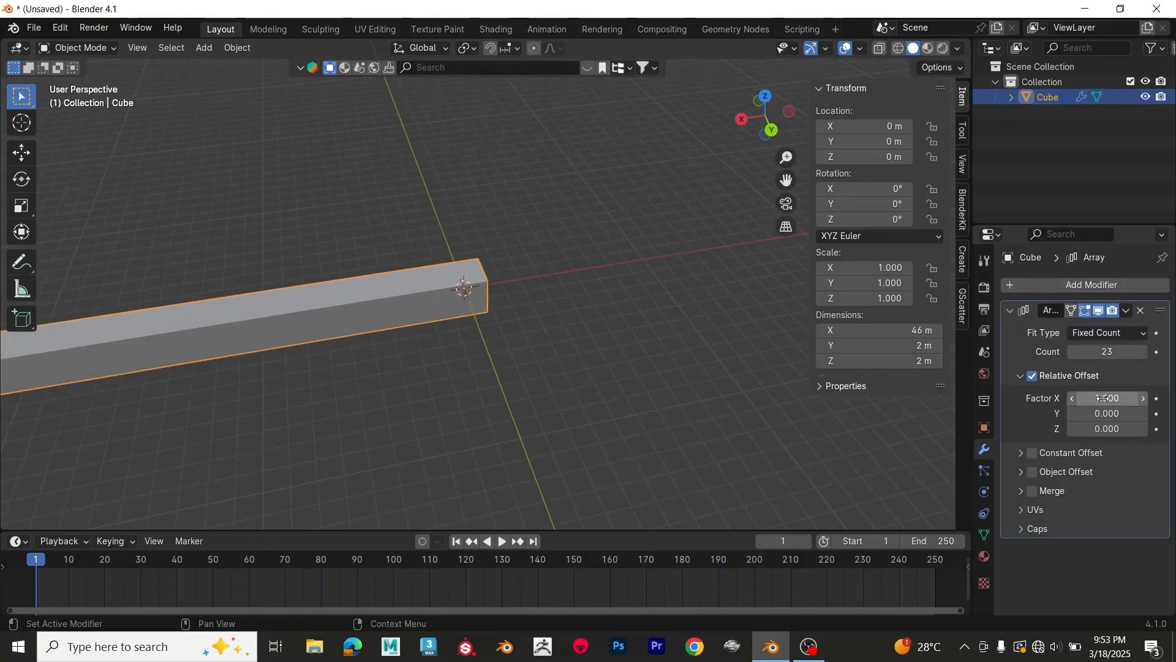
# Step: Set the array's relative offset factors to X 3.6, Y -2.5 and Z 0.6
pyautogui.moveTo(1102, 398); pyautogui.dragTo(1146, 398)
pyautogui.scroll(-3, 392, 398)
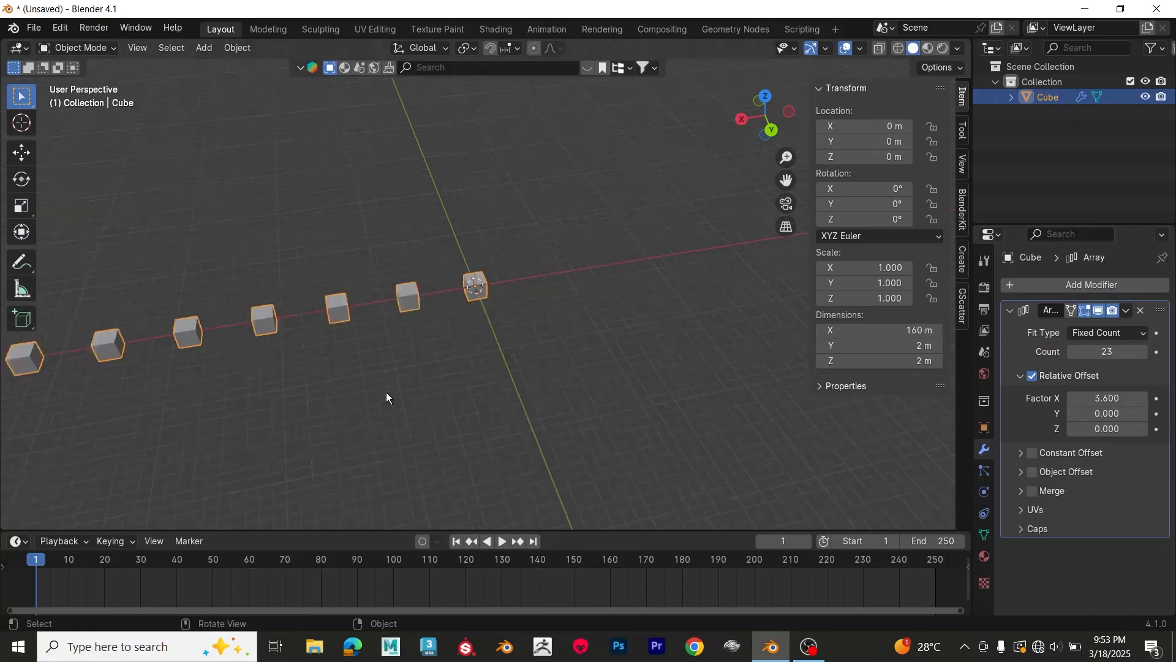
pyautogui.moveTo(387, 397); pyautogui.dragTo(300, 365, button='middle')
pyautogui.moveTo(324, 347); pyautogui.dragTo(491, 392, button='middle')
pyautogui.moveTo(1106, 412); pyautogui.dragTo(1078, 412)
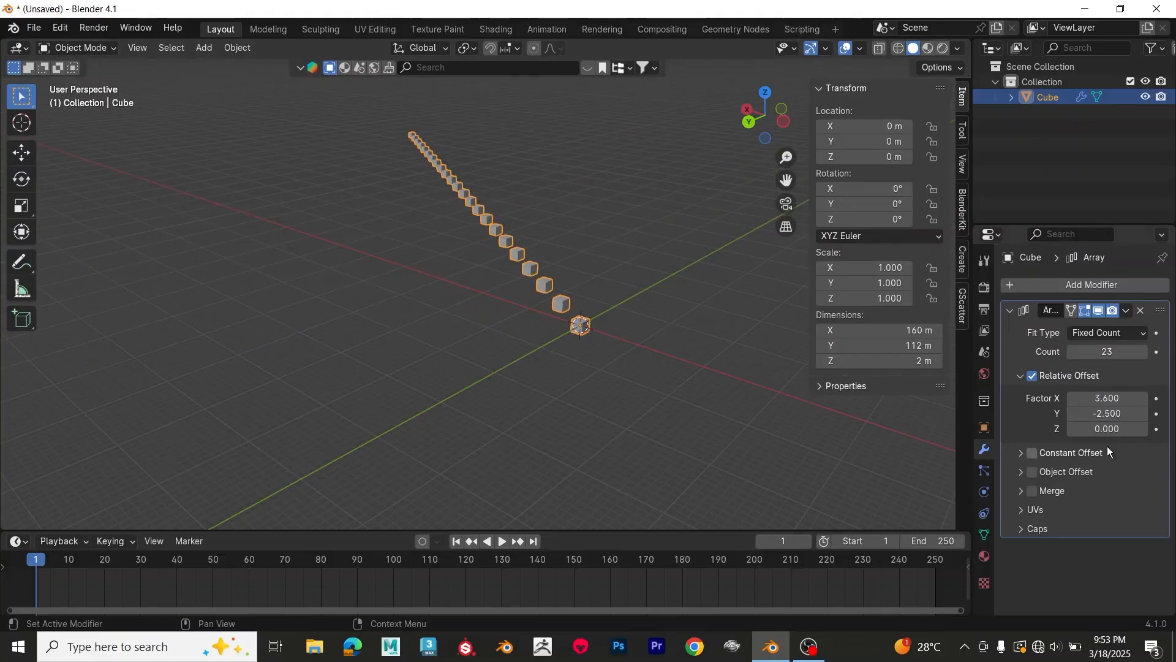
pyautogui.moveTo(1107, 428)
pyautogui.mouseDown()
pyautogui.moveTo(1124, 429)
pyautogui.moveTo(1090, 429)
pyautogui.moveTo(1115, 429)
pyautogui.mouseUp()
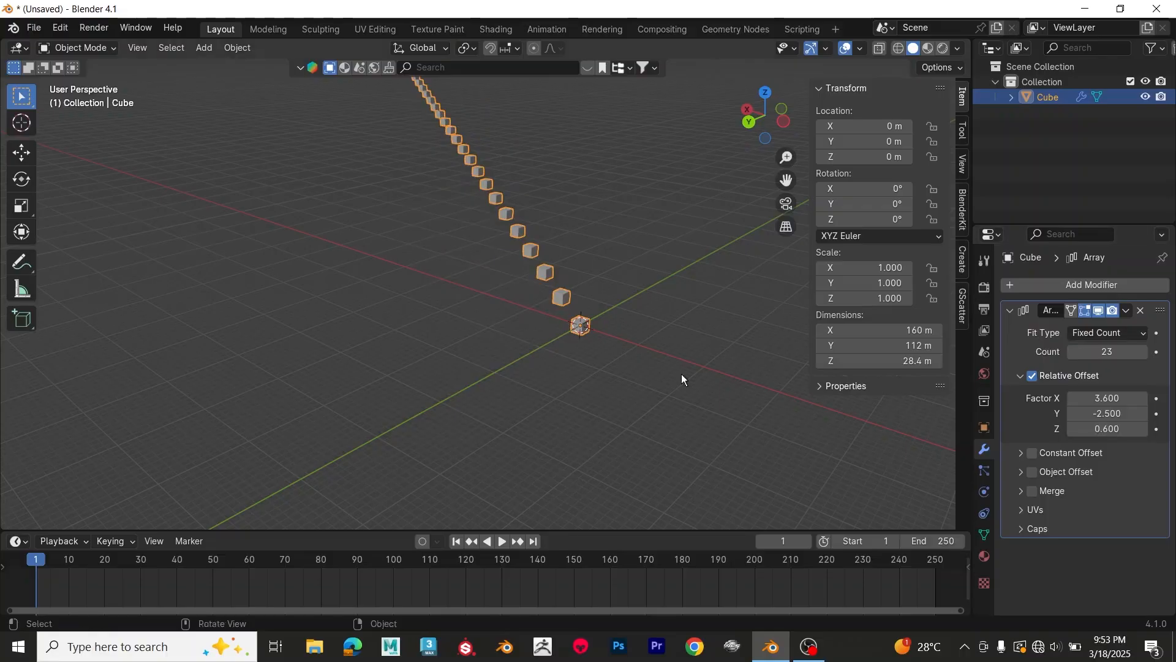
# Step: Set the array's count to 10
pyautogui.keyDown('shift'); pyautogui.moveTo(560, 386); pyautogui.dragTo(552, 457, button='middle'); pyautogui.keyUp('shift')
pyautogui.scroll(2, 575, 390)
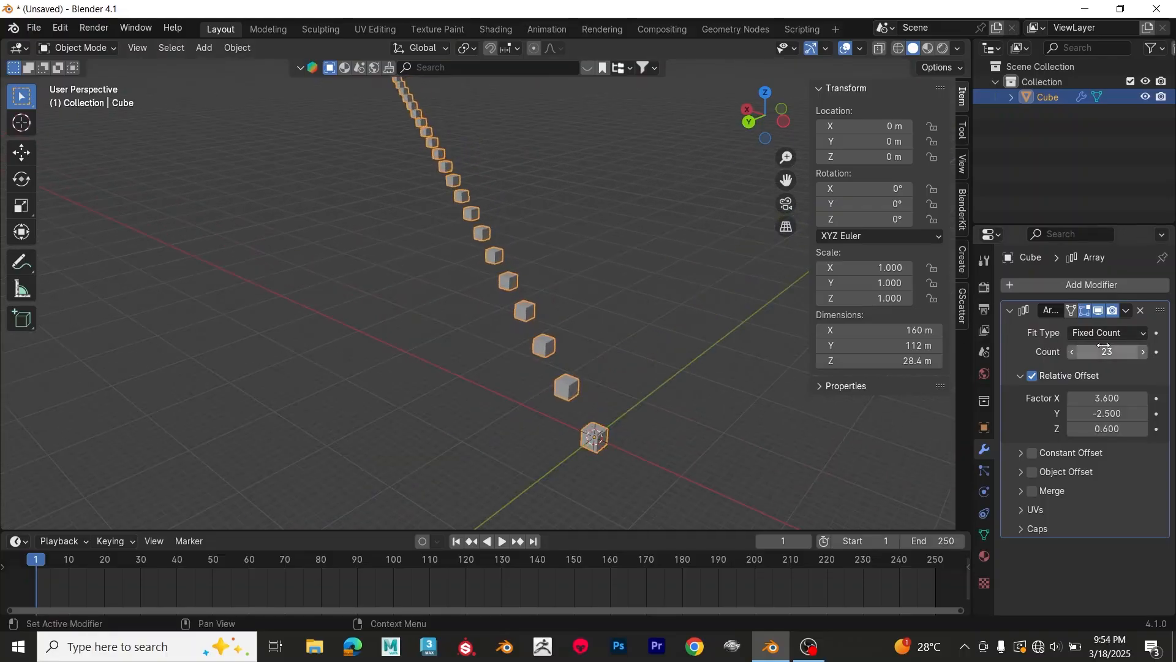
pyautogui.moveTo(1106, 350); pyautogui.dragTo(1066, 351)
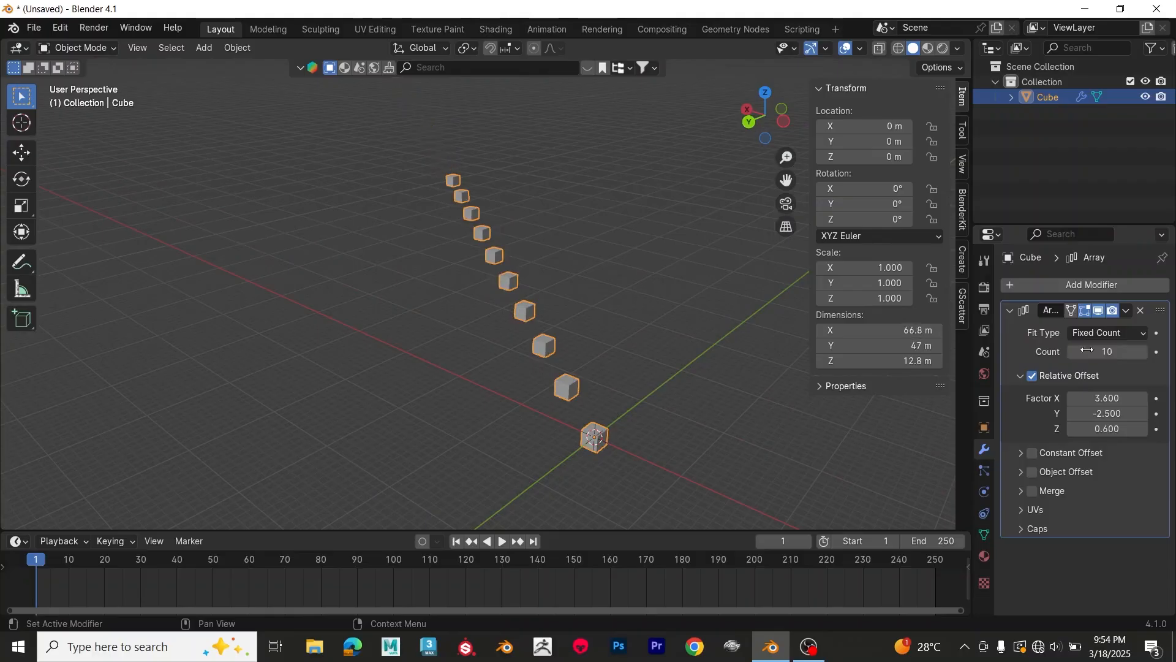
pyautogui.scroll(-1, 728, 350)
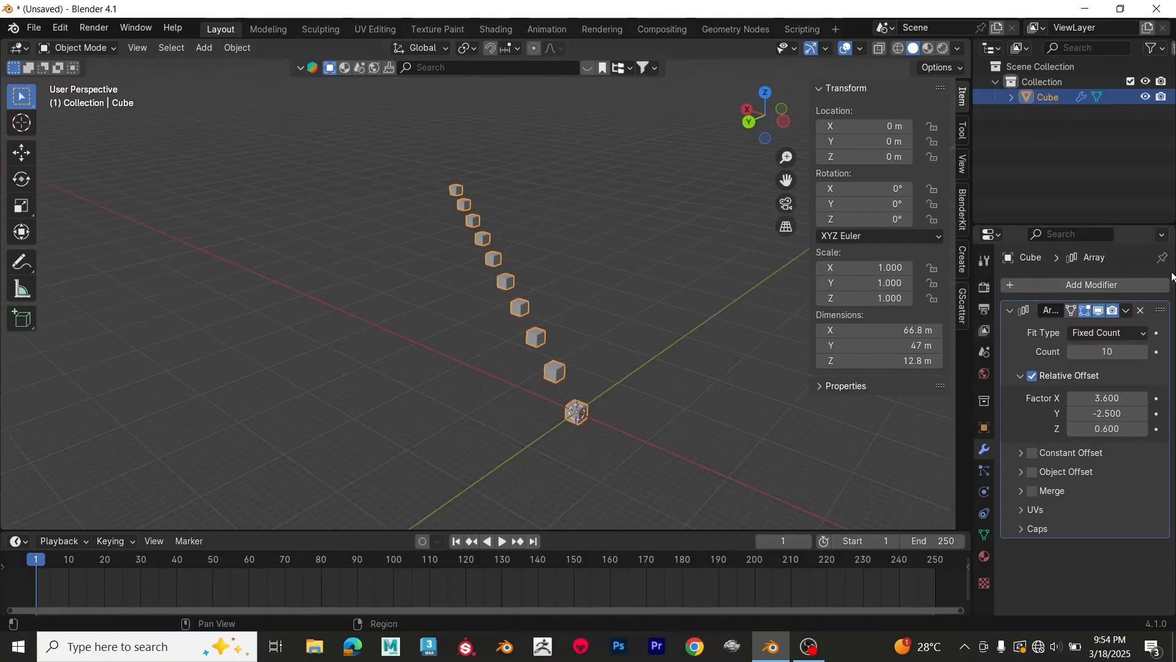
# Step: Remove the Array modifier from the cube and delete the cube
pyautogui.click(1143, 311)
pyautogui.moveTo(621, 449); pyautogui.dragTo(508, 333, button='middle')
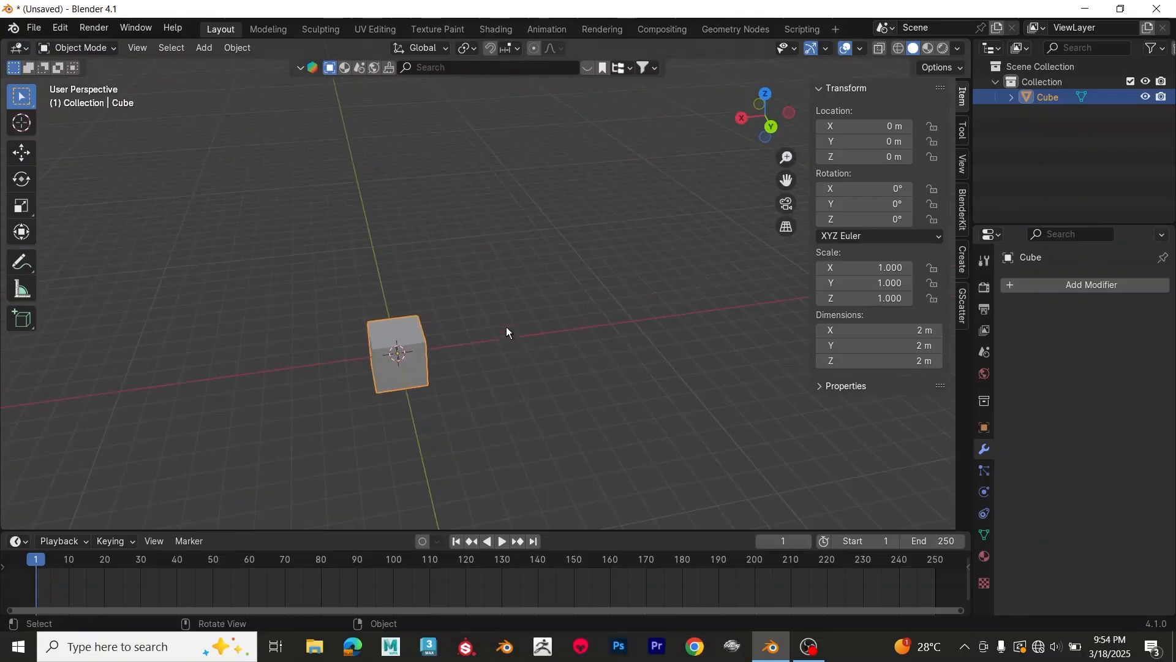
pyautogui.press('Delete')
# Step: Add a 2 m plane at the origin of the empty scene and frame it in the view
pyautogui.moveTo(454, 363); pyautogui.dragTo(552, 291, button='middle')
pyautogui.hotkey('shift', 'a')
pyautogui.moveTo(553, 292)
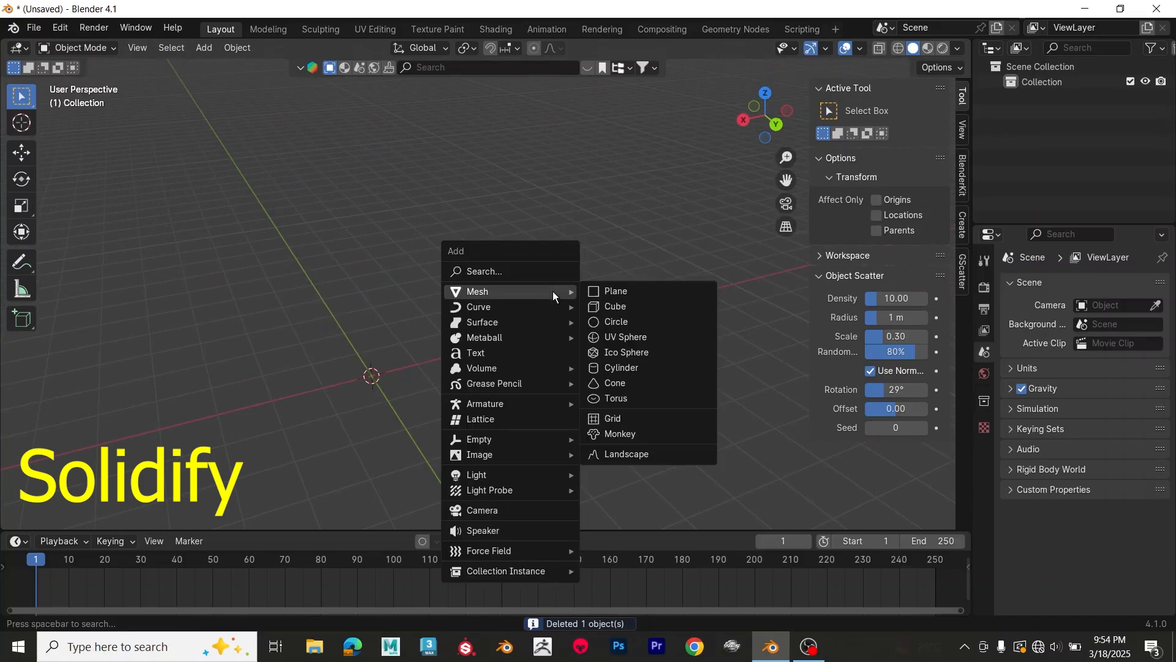
pyautogui.click(596, 295)
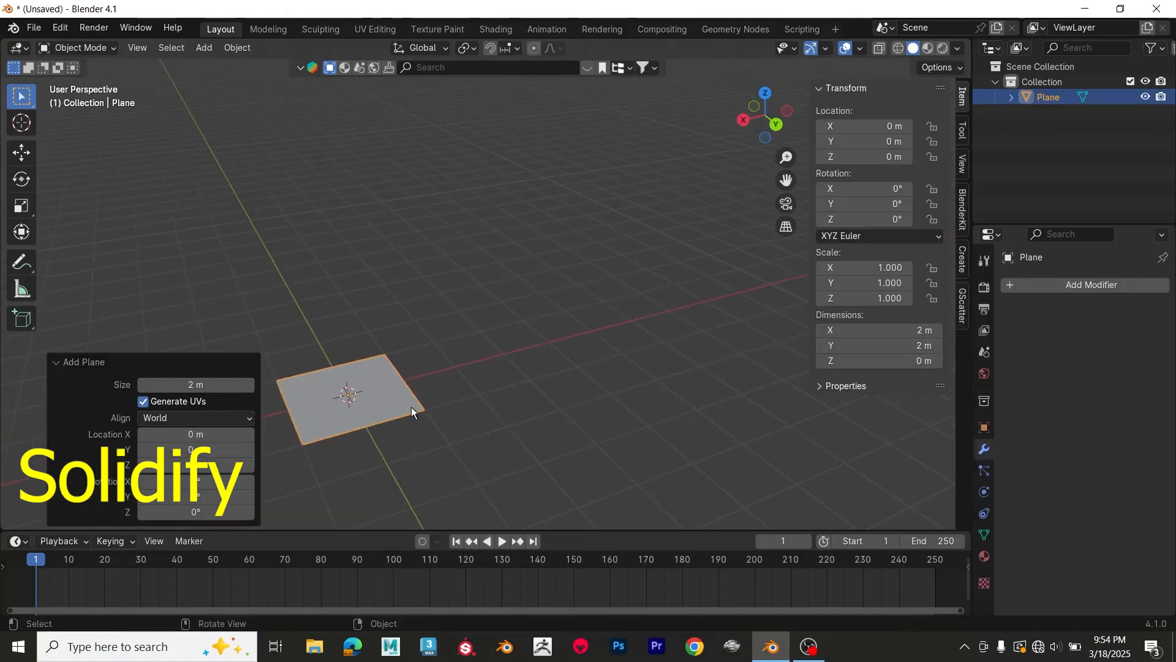
pyautogui.press('KP_Decimal')
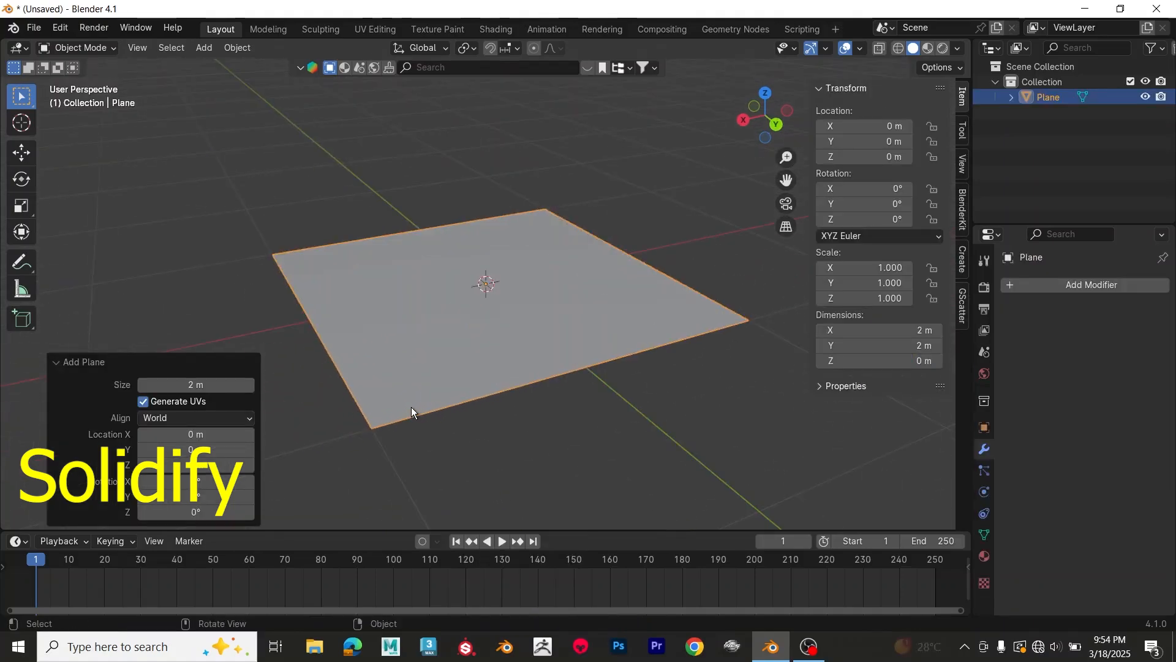
# Step: Add a Solidify modifier to the plane
pyautogui.click(1068, 287)
pyautogui.click(1068, 291)
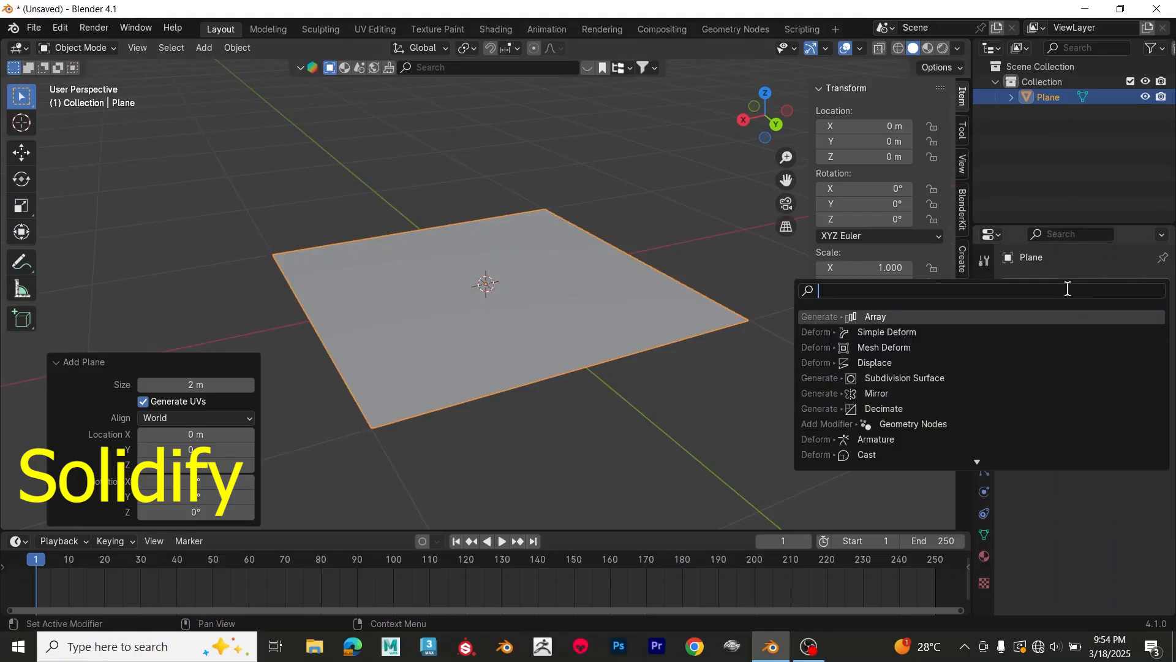
pyautogui.write('sol')
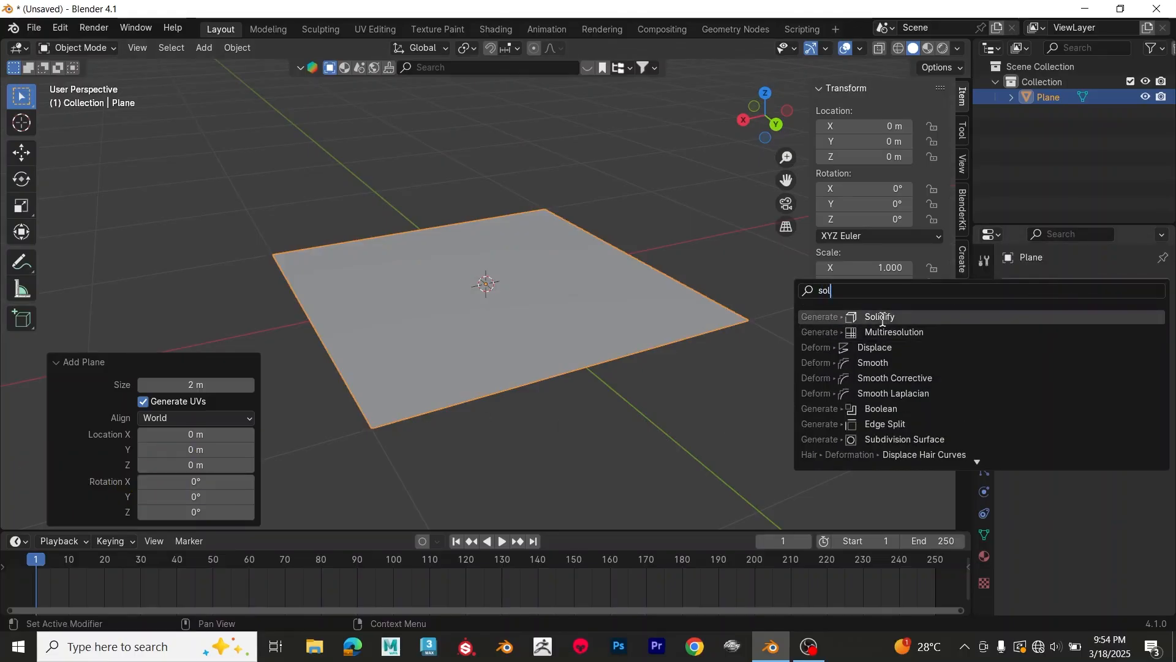
pyautogui.click(883, 317)
pyautogui.moveTo(677, 370); pyautogui.dragTo(598, 336, button='middle')
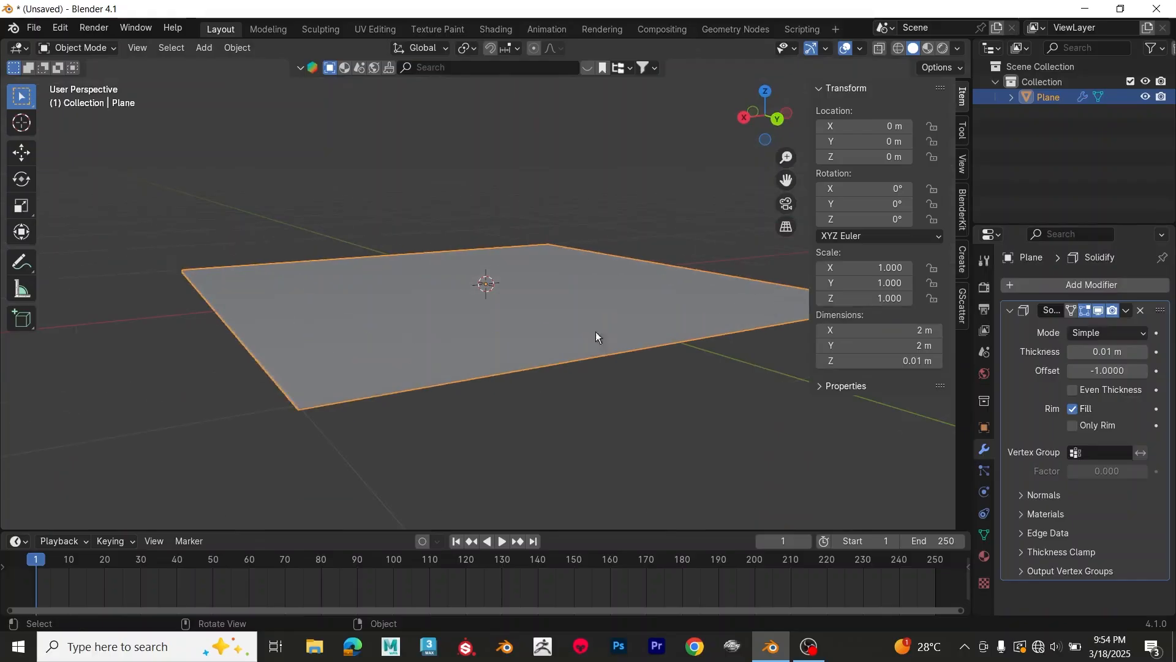
# Step: Turn on the Wireframe viewport overlay and deselect the plane
pyautogui.click(861, 49)
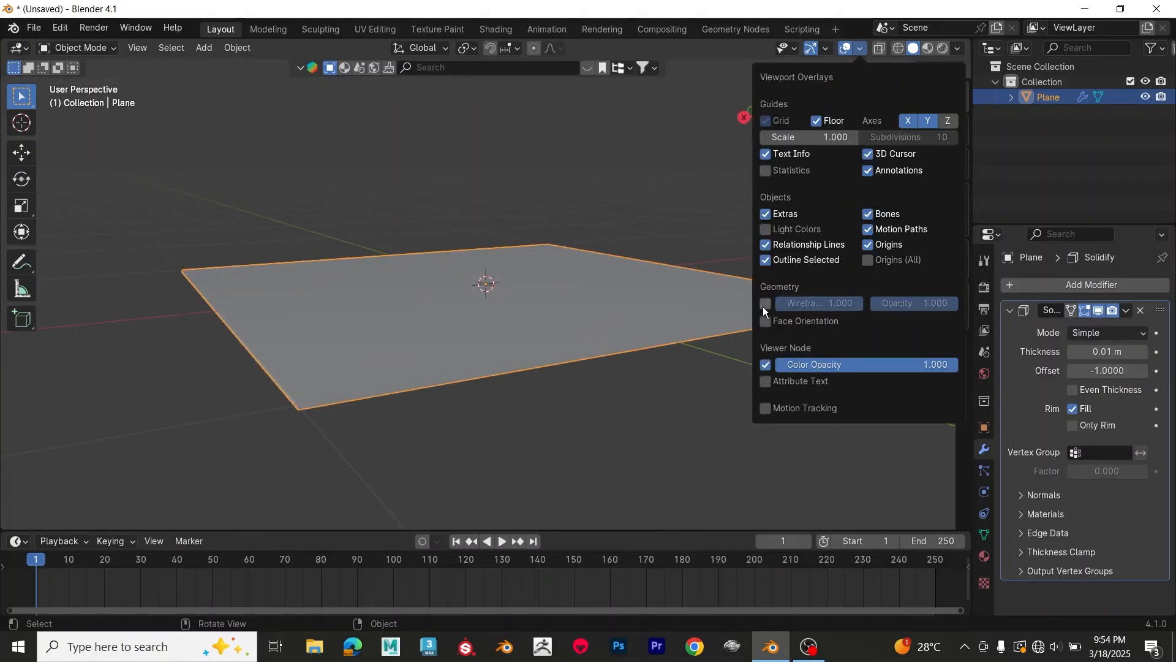
pyautogui.moveTo(638, 384); pyautogui.dragTo(620, 402, button='middle')
pyautogui.click(621, 402)
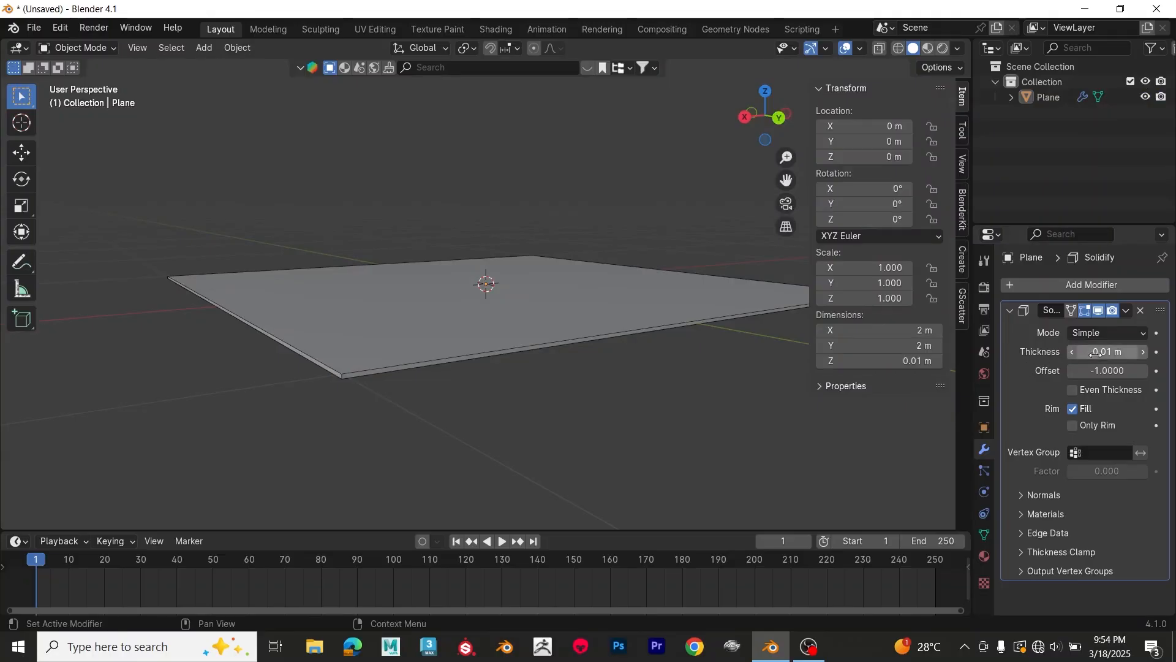
# Step: Set the plane's Solidify thickness to 0.24 m and its offset to 1
pyautogui.moveTo(1103, 352); pyautogui.dragTo(583, 386)
pyautogui.moveTo(583, 386); pyautogui.dragTo(674, 342, button='middle')
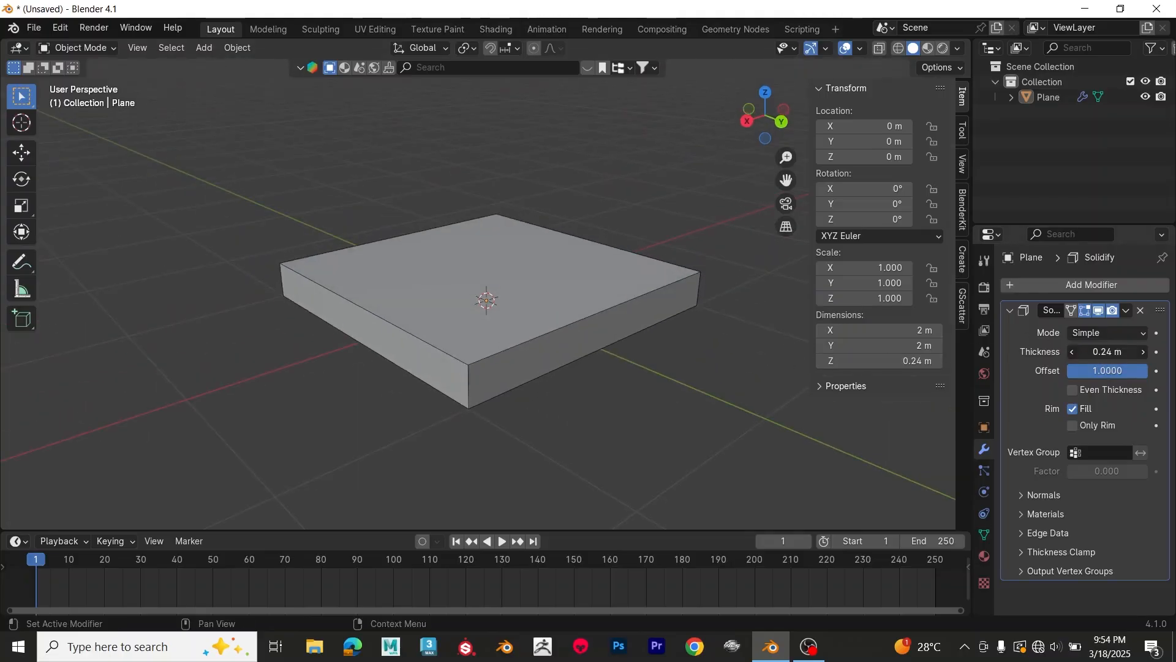
# Step: Readjust the thickness of the plane's Solidify modifier
pyautogui.moveTo(1106, 352); pyautogui.dragTo(1135, 352)
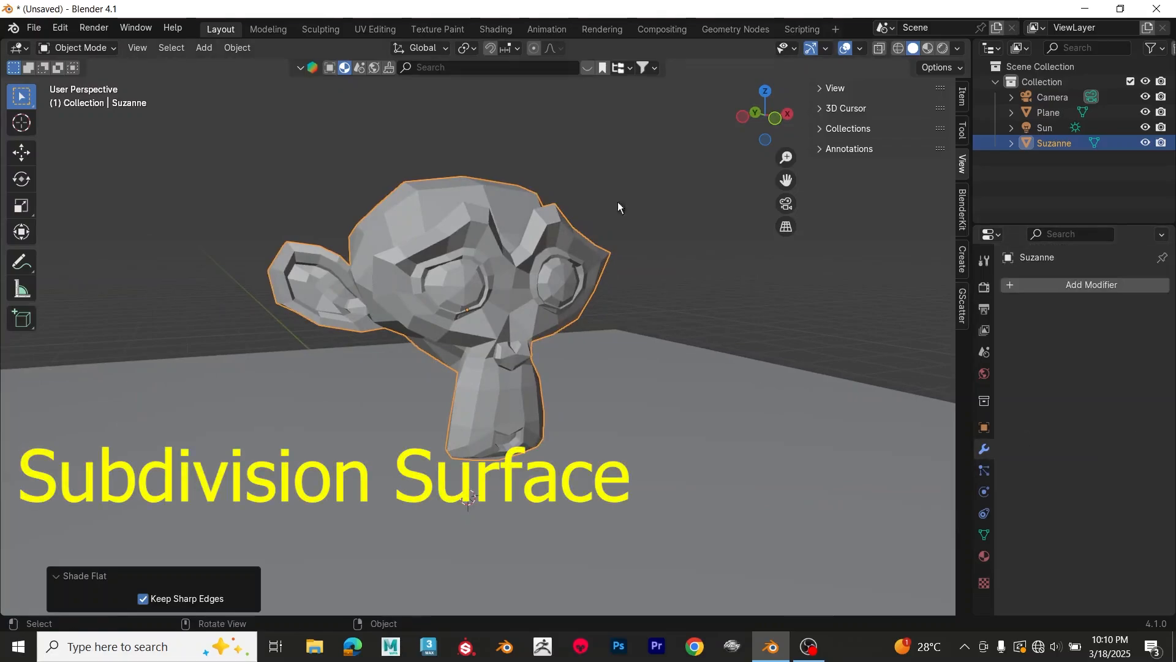
# Step: Turn on the Wireframe viewport overlay to show the monkey head's topology
pyautogui.click(860, 48)
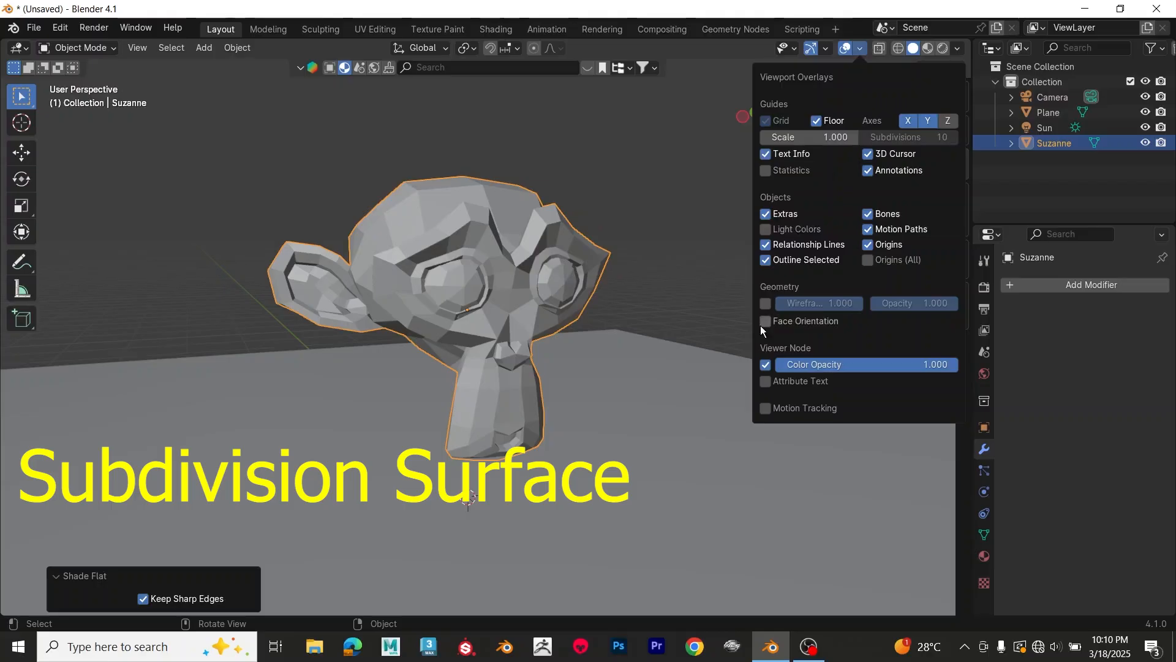
pyautogui.click(765, 304)
pyautogui.scroll(4, 630, 293)
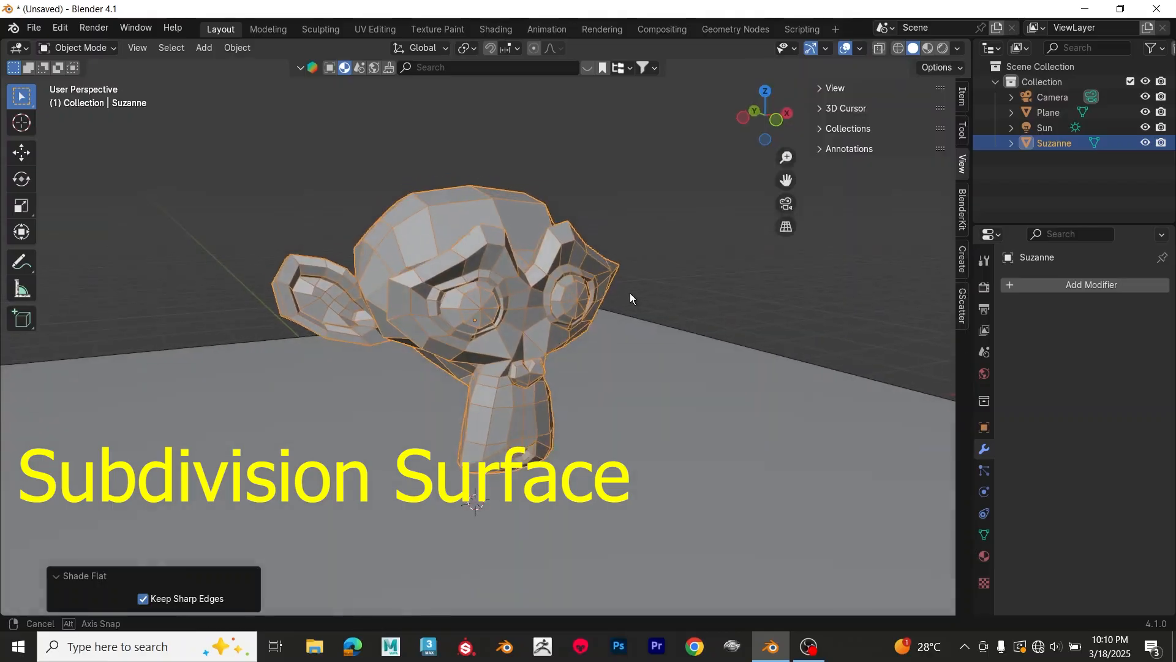
pyautogui.moveTo(676, 299); pyautogui.dragTo(673, 296, button='middle')
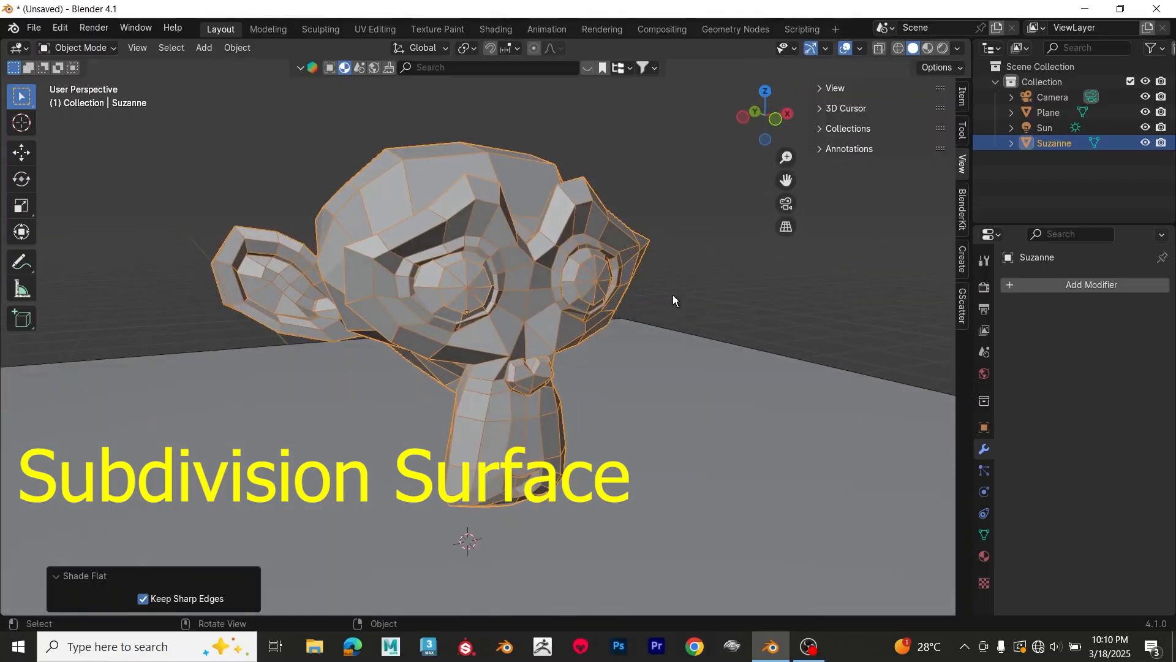
# Step: Add a Subdivision Surface modifier to the monkey head
pyautogui.click(1078, 287)
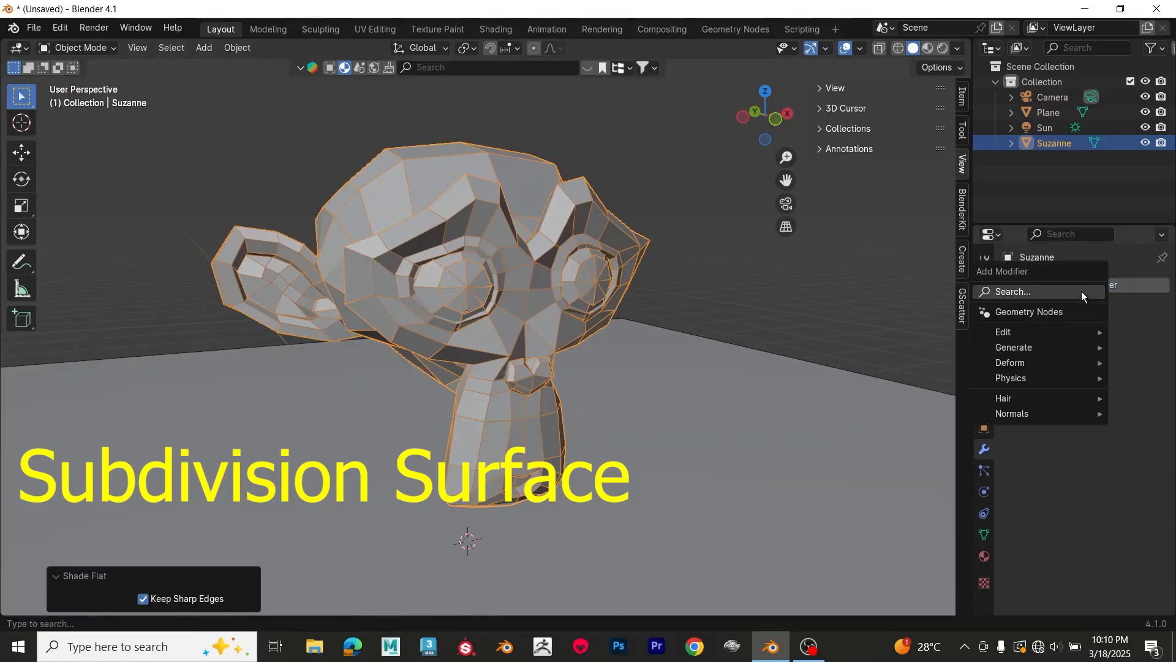
pyautogui.click(1082, 291)
pyautogui.write('su')
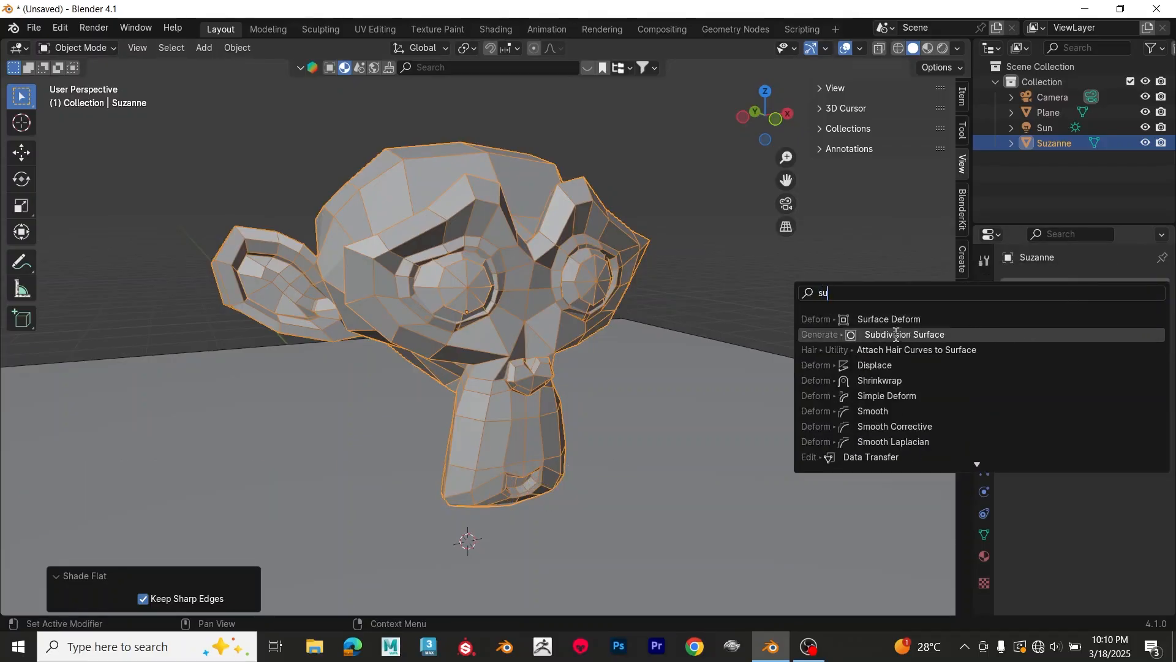
pyautogui.click(924, 334)
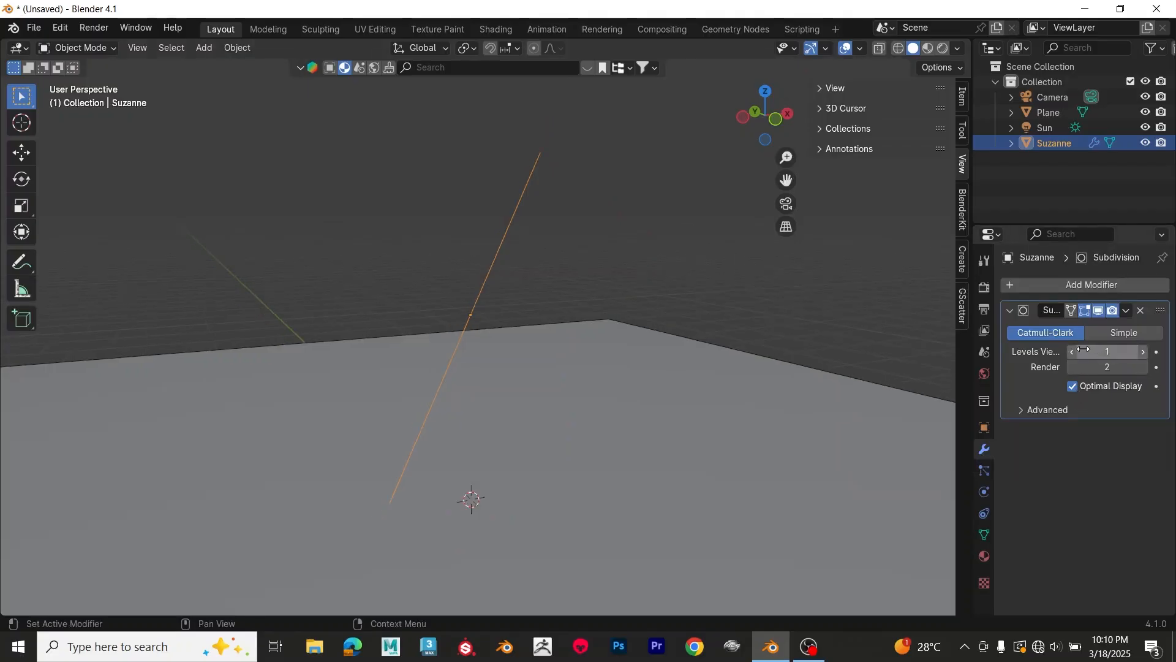
# Step: Raise the Subdivision modifier's viewport level and apply the modifier to the monkey head
pyautogui.click(1145, 352)
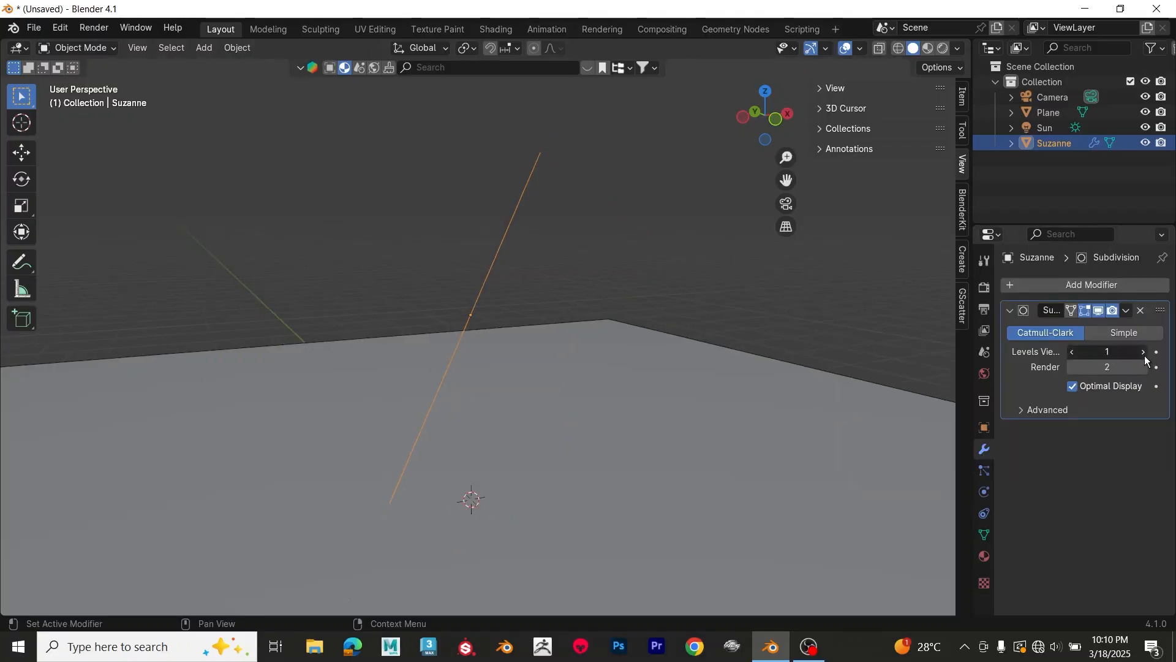
pyautogui.click(1126, 310)
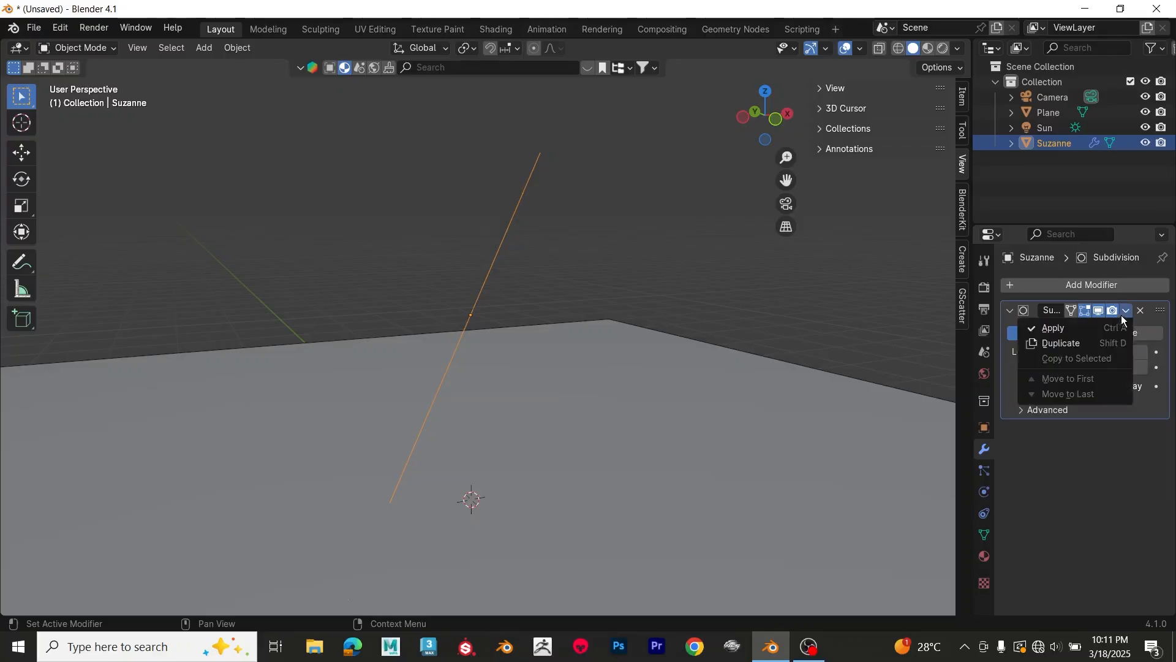
pyautogui.click(1122, 326)
pyautogui.scroll(1, 575, 282)
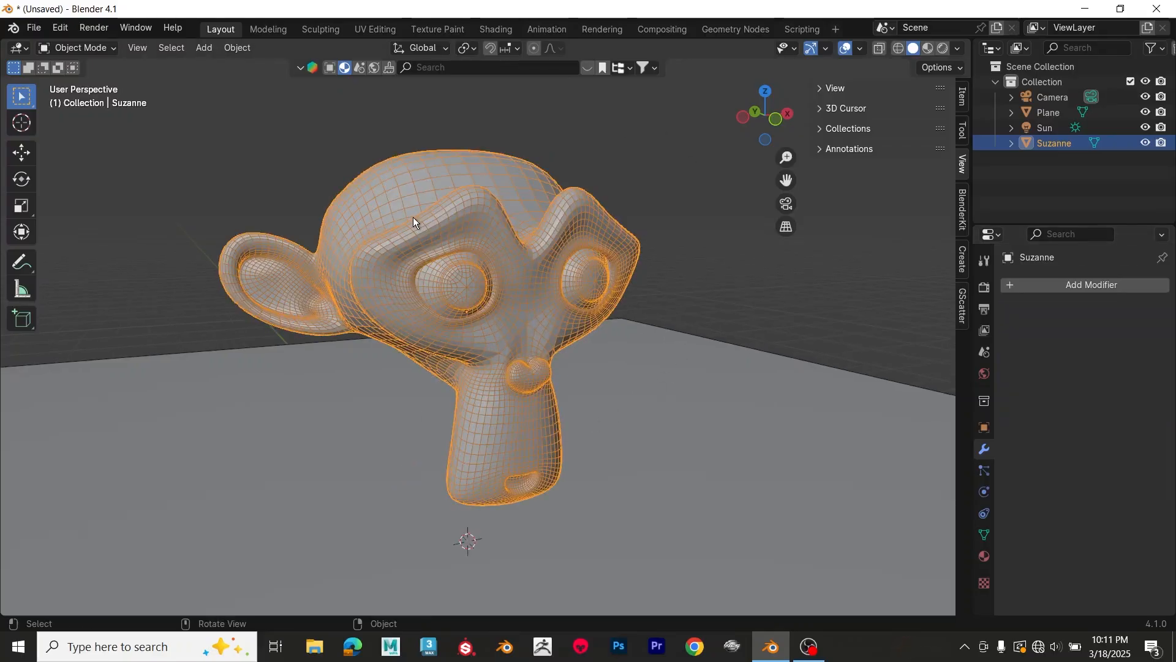
pyautogui.scroll(1, 439, 209)
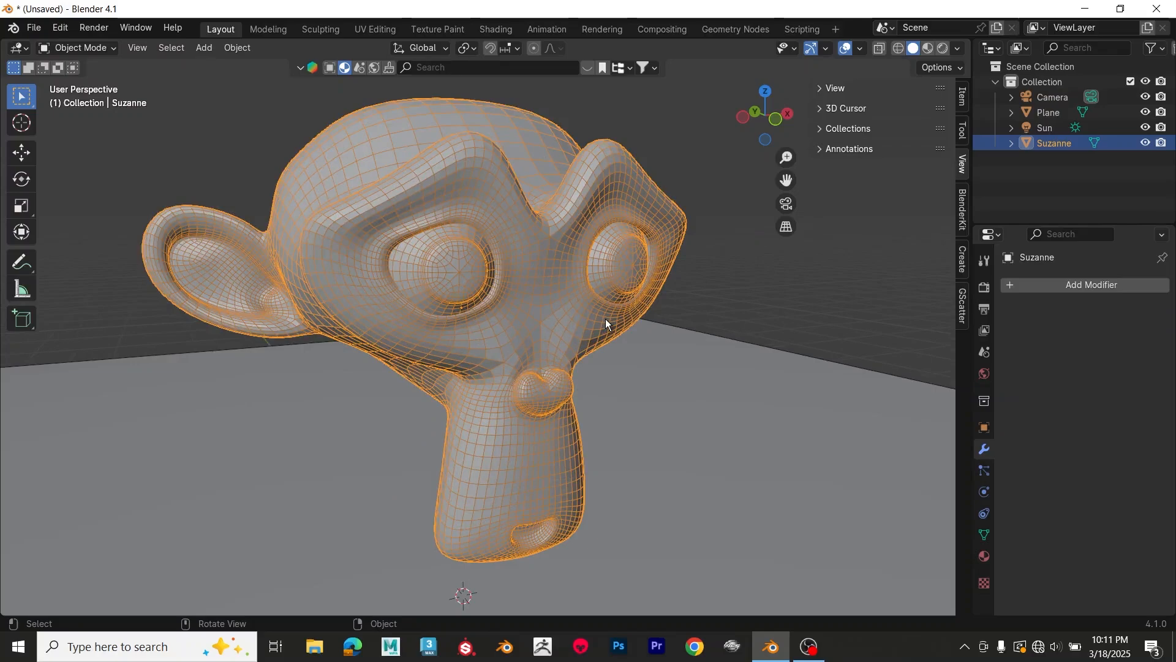
# Step: Apply Shade Smooth to the subdivided monkey head
pyautogui.click(707, 289)
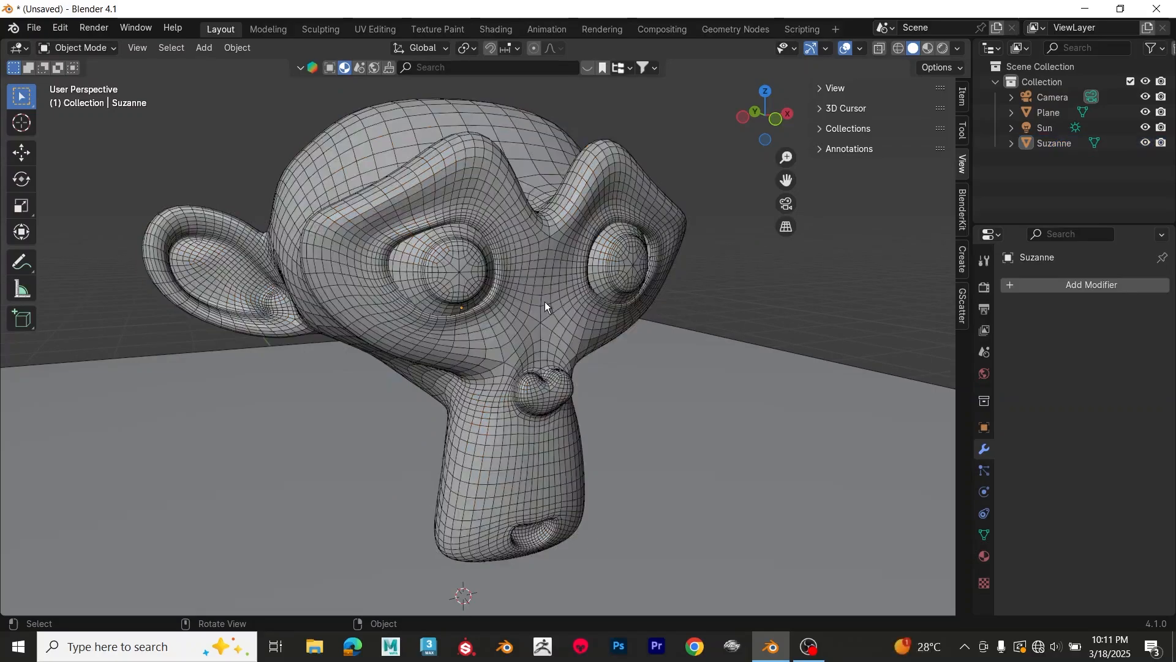
pyautogui.click(545, 301)
pyautogui.rightClick(535, 280)
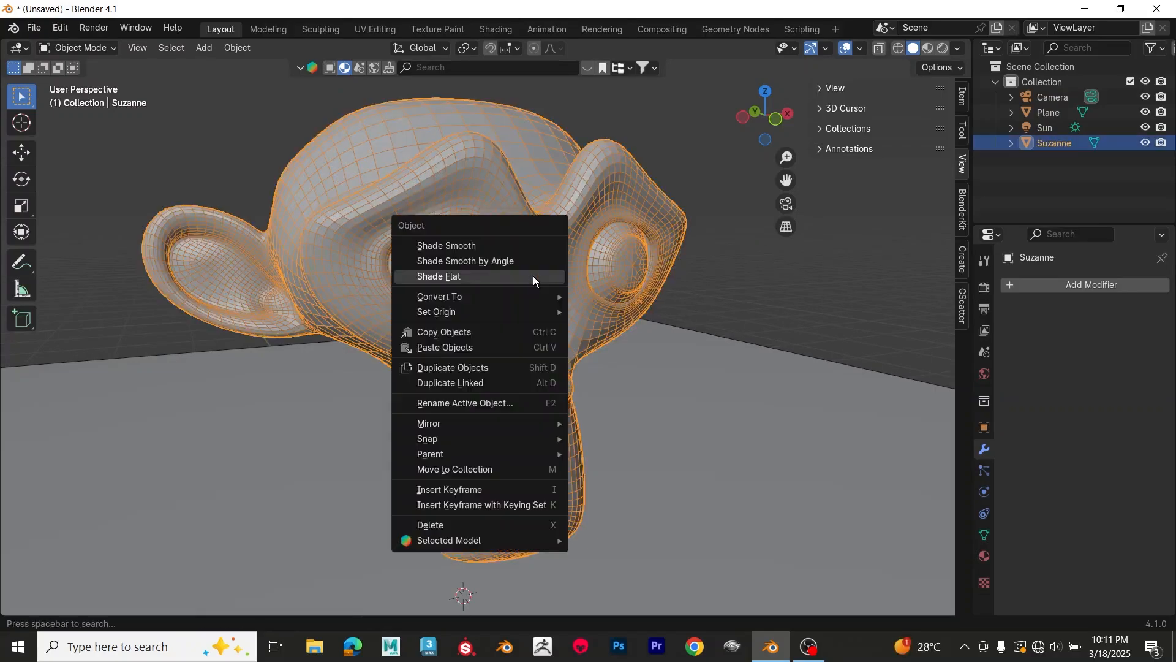
pyautogui.click(513, 244)
# Step: Turn off the Wireframe viewport overlay and deselect the monkey head
pyautogui.click(861, 48)
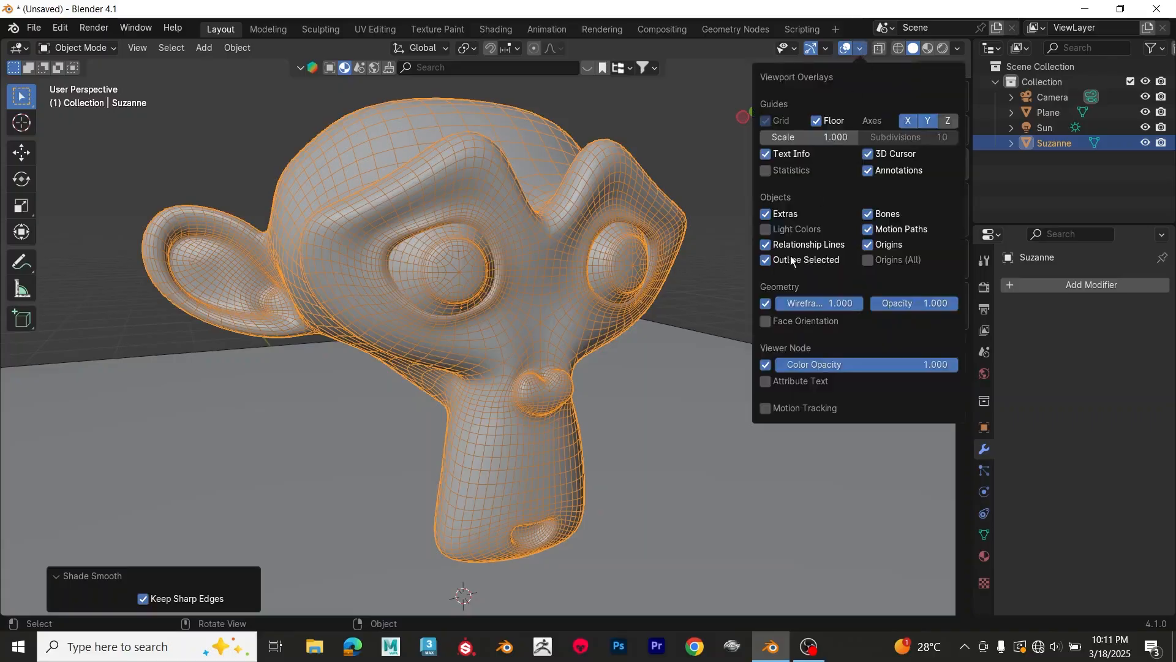
pyautogui.click(766, 303)
pyautogui.click(695, 196)
pyautogui.moveTo(718, 252)
pyautogui.mouseDown(button='middle')
pyautogui.moveTo(694, 251)
pyautogui.moveTo(741, 259)
pyautogui.moveTo(726, 252)
pyautogui.mouseUp(button='middle')
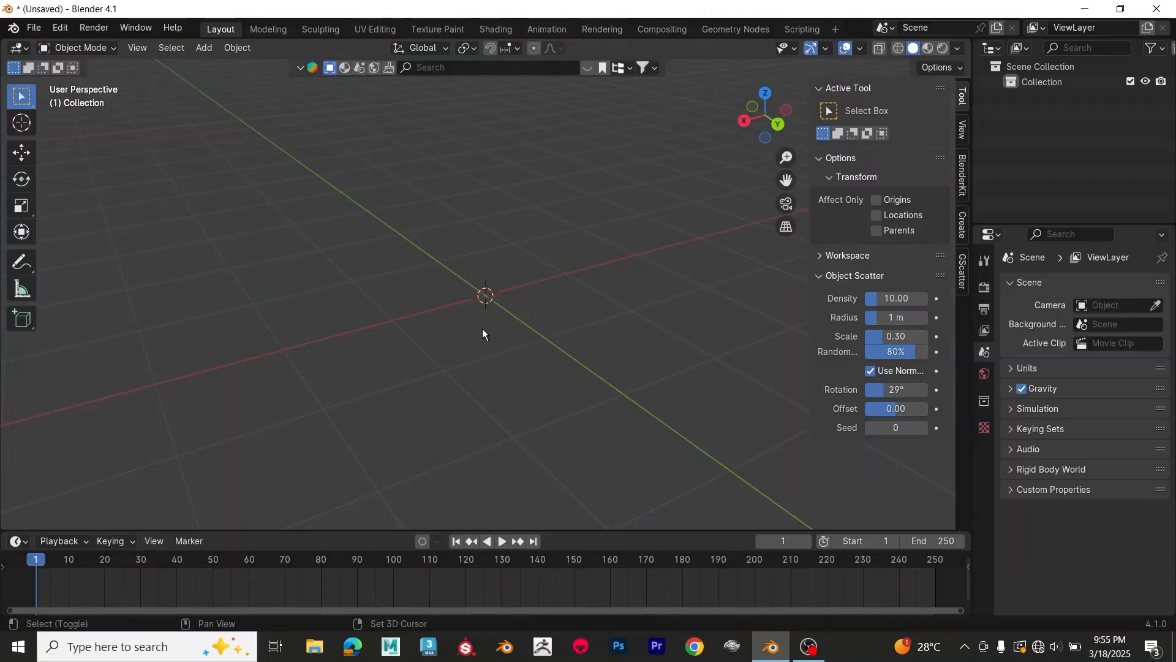
# Step: Add a 2 m cube at the origin of the empty scene and frame it in the view
pyautogui.hotkey('shift', 'a')
pyautogui.moveTo(483, 329)
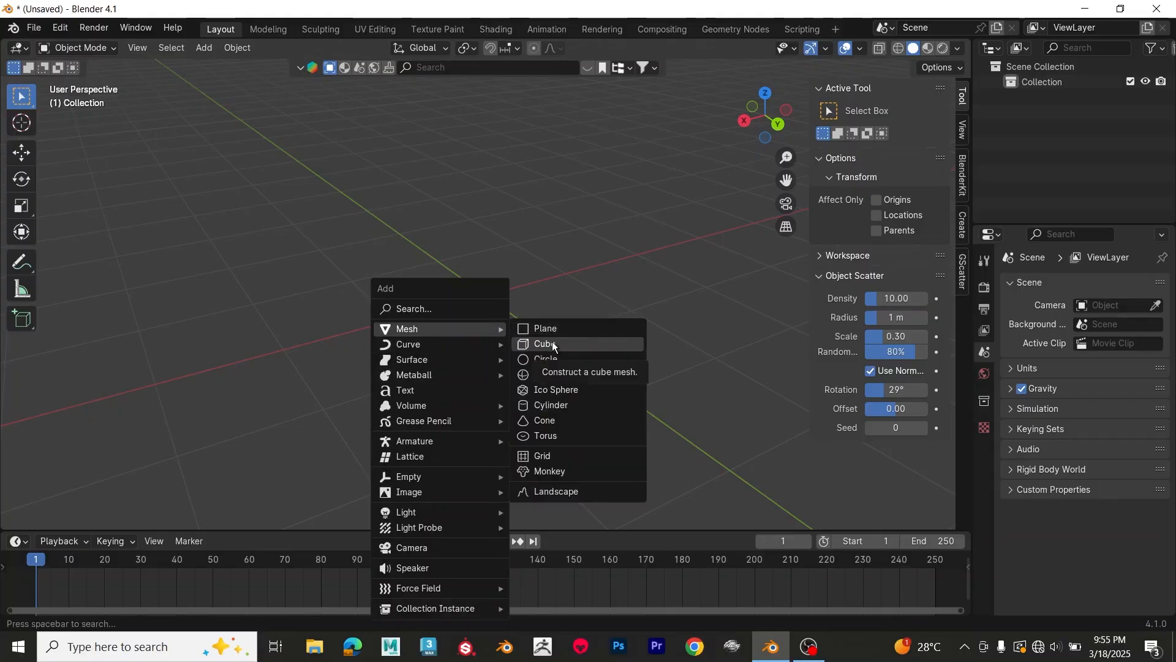
pyautogui.click(553, 344)
pyautogui.scroll(-4, 539, 299)
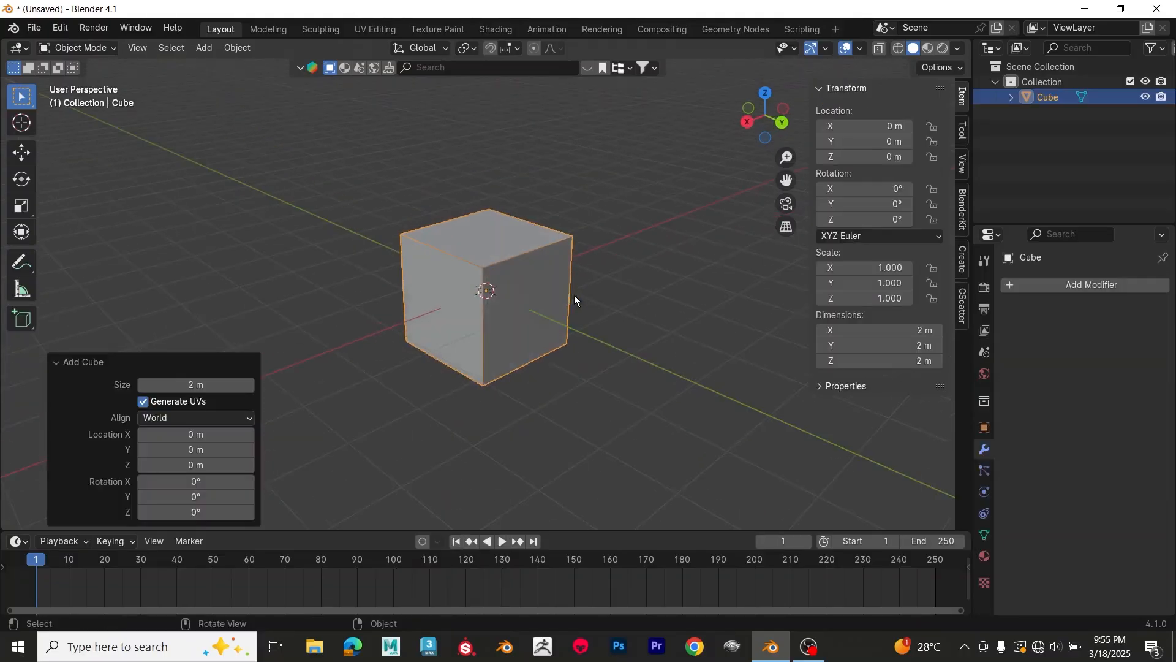
pyautogui.scroll(1, 574, 300)
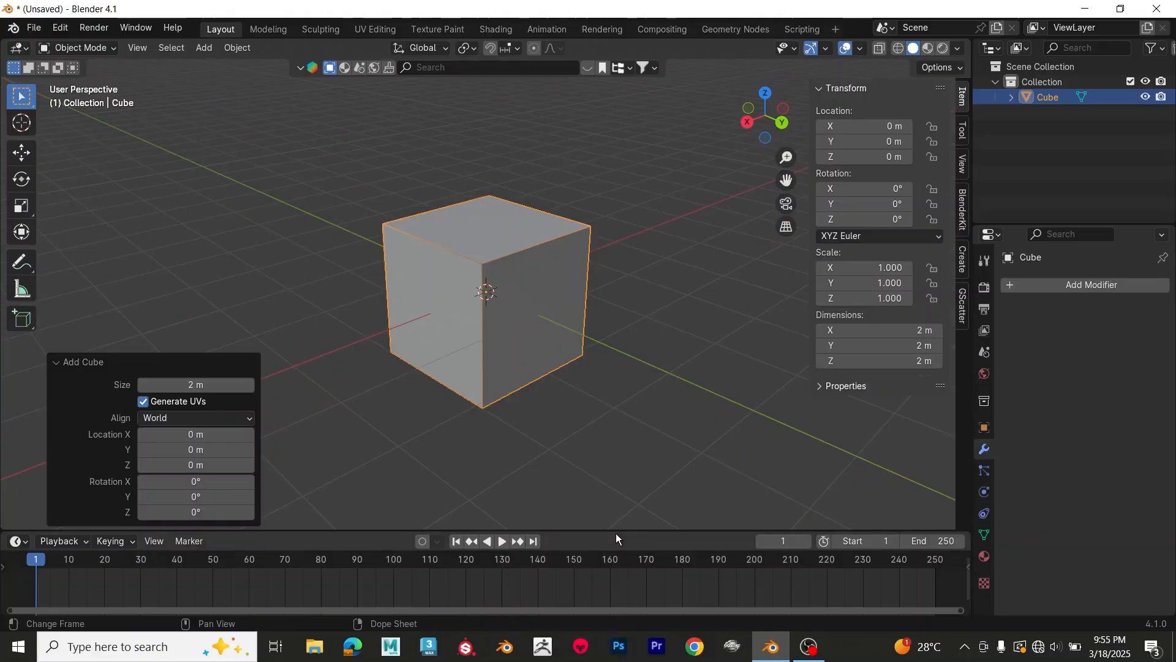
# Step: Enlarge the timeline area and change it to the Shader Editor
pyautogui.moveTo(616, 534); pyautogui.dragTo(643, 443)
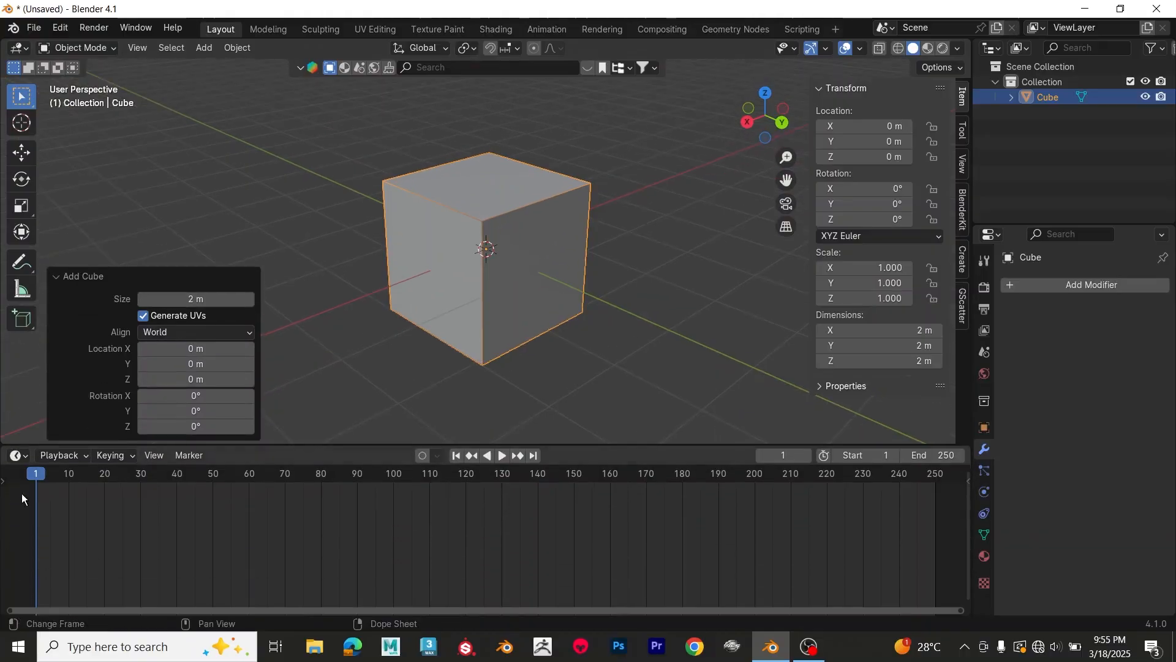
pyautogui.click(18, 457)
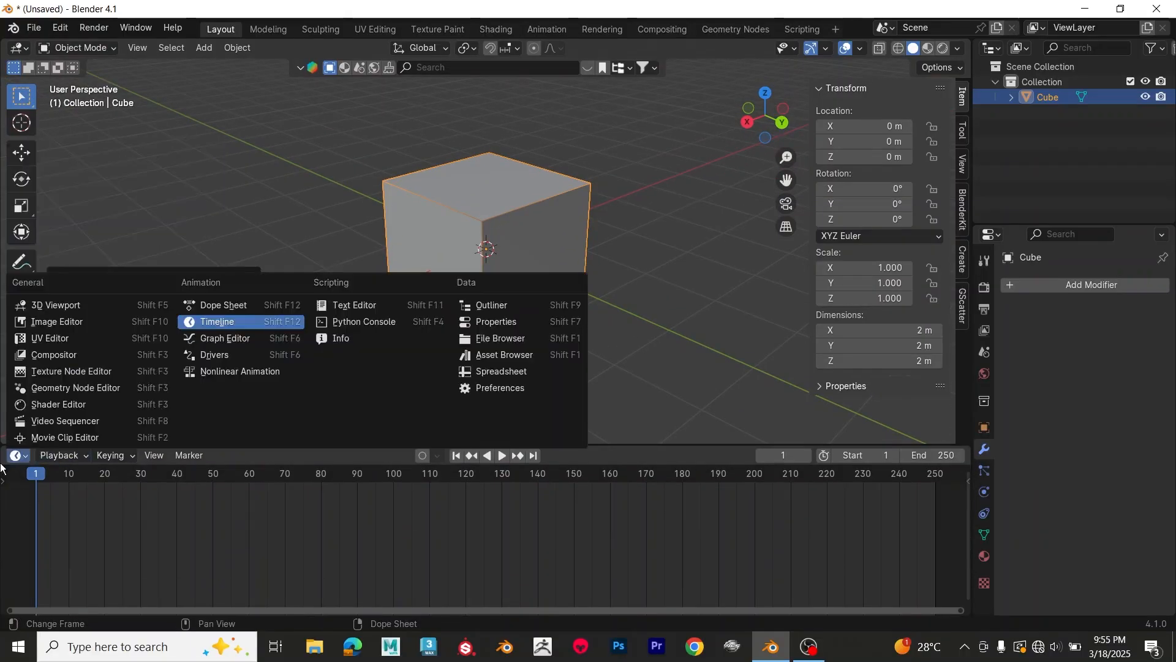
pyautogui.click(71, 402)
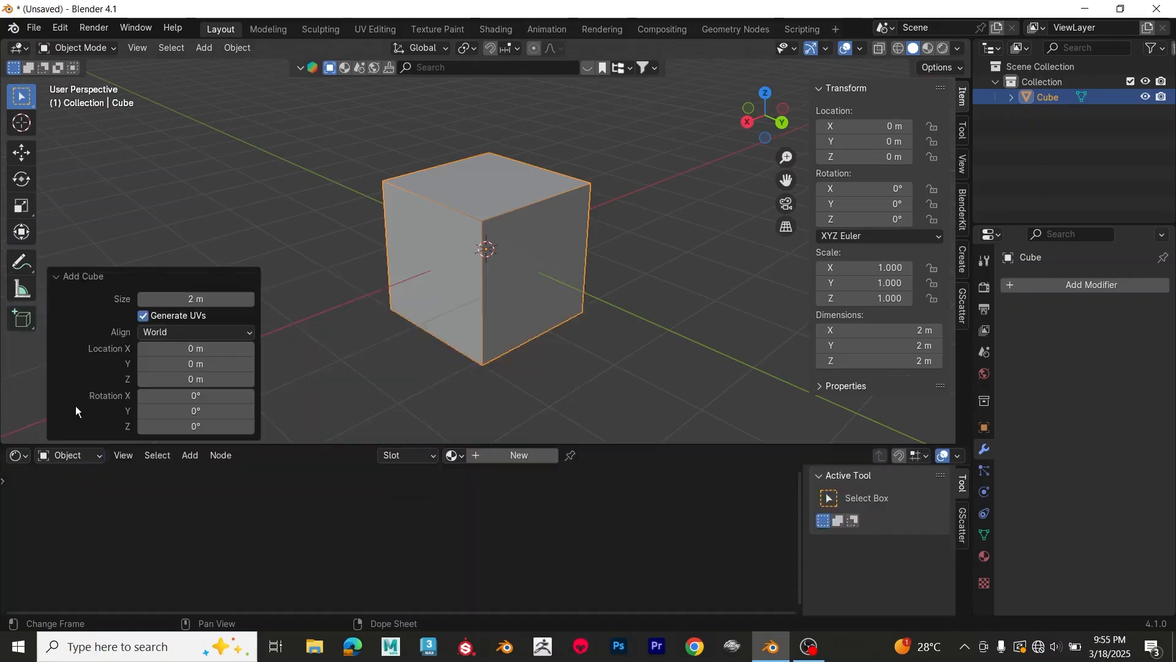
# Step: Set the render engine to Cycles and the viewport's maximum samples to 50
pyautogui.click(984, 288)
pyautogui.click(1098, 286)
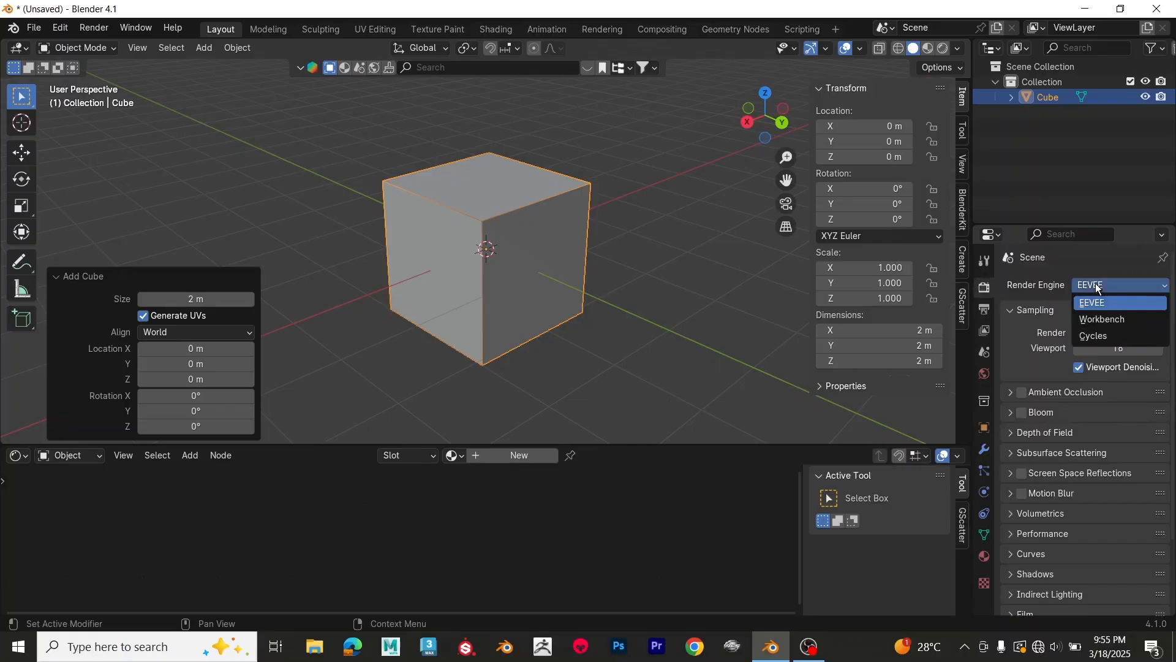
pyautogui.click(1103, 334)
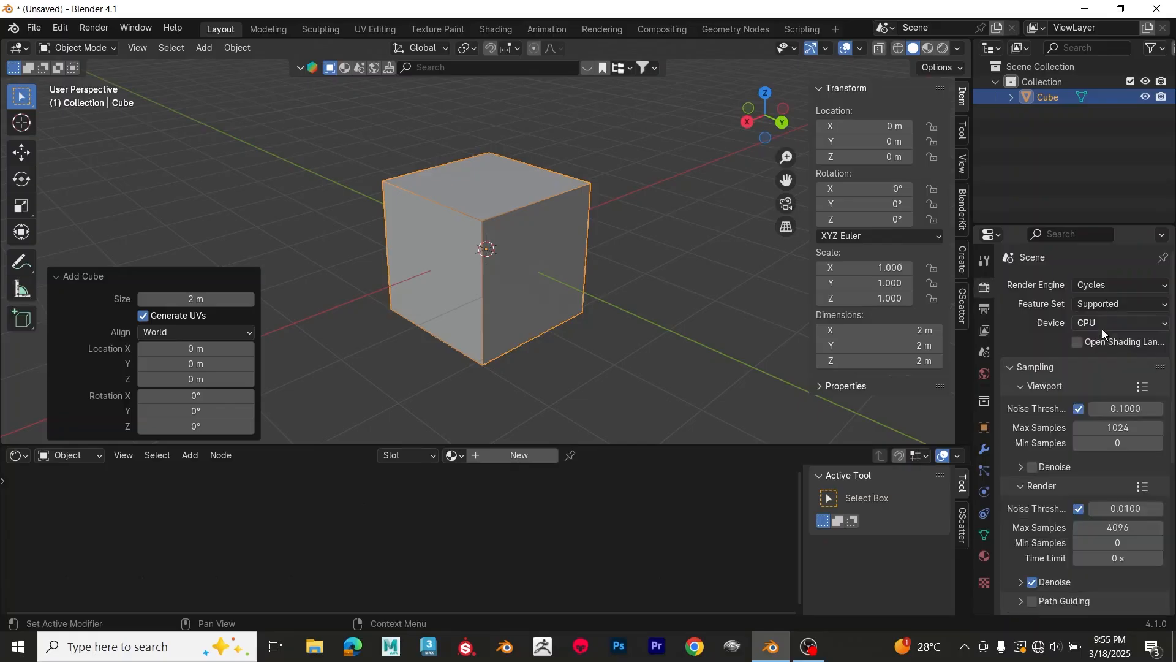
pyautogui.click(1109, 427)
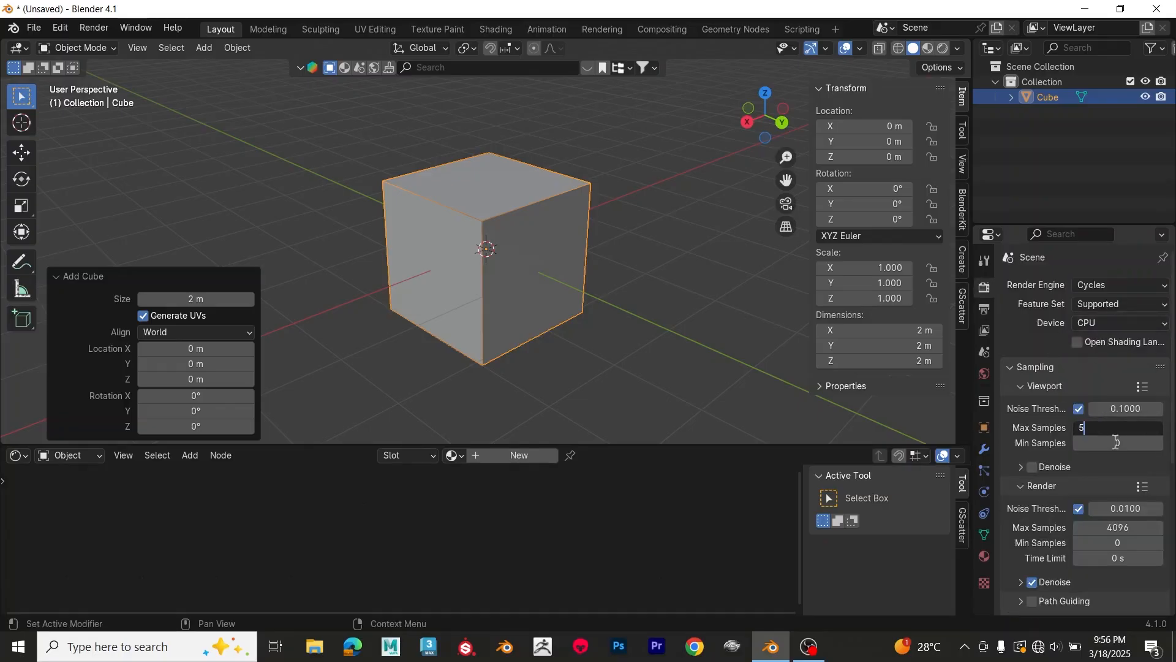
pyautogui.press('Return')
# Step: Switch the viewport to Material Preview shading with Scene Lights on and Scene World off, and deselect the cube
pyautogui.moveTo(567, 237)
pyautogui.mouseDown(button='middle')
pyautogui.moveTo(568, 264)
pyautogui.moveTo(577, 244)
pyautogui.mouseUp(button='middle')
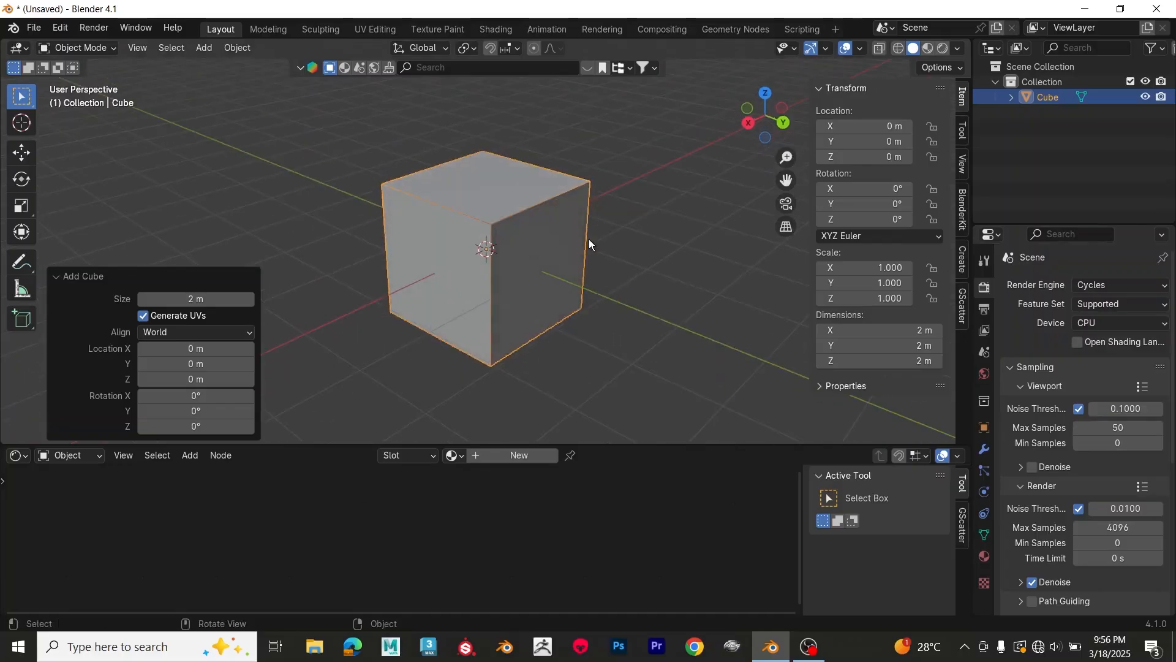
pyautogui.click(928, 49)
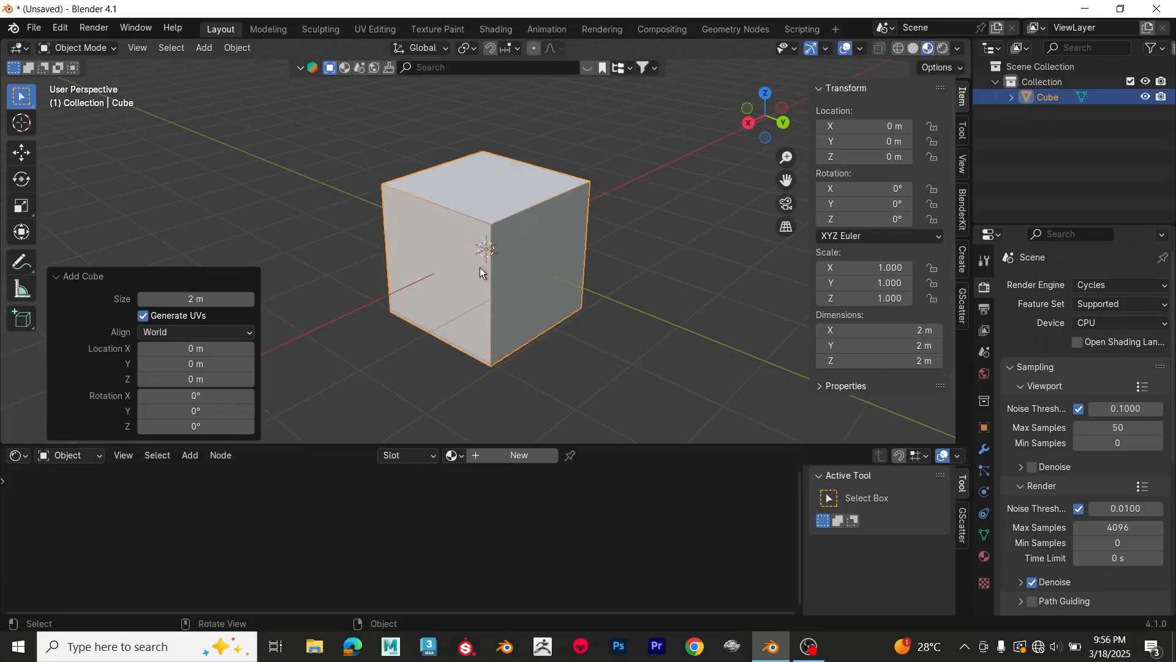
pyautogui.click(958, 50)
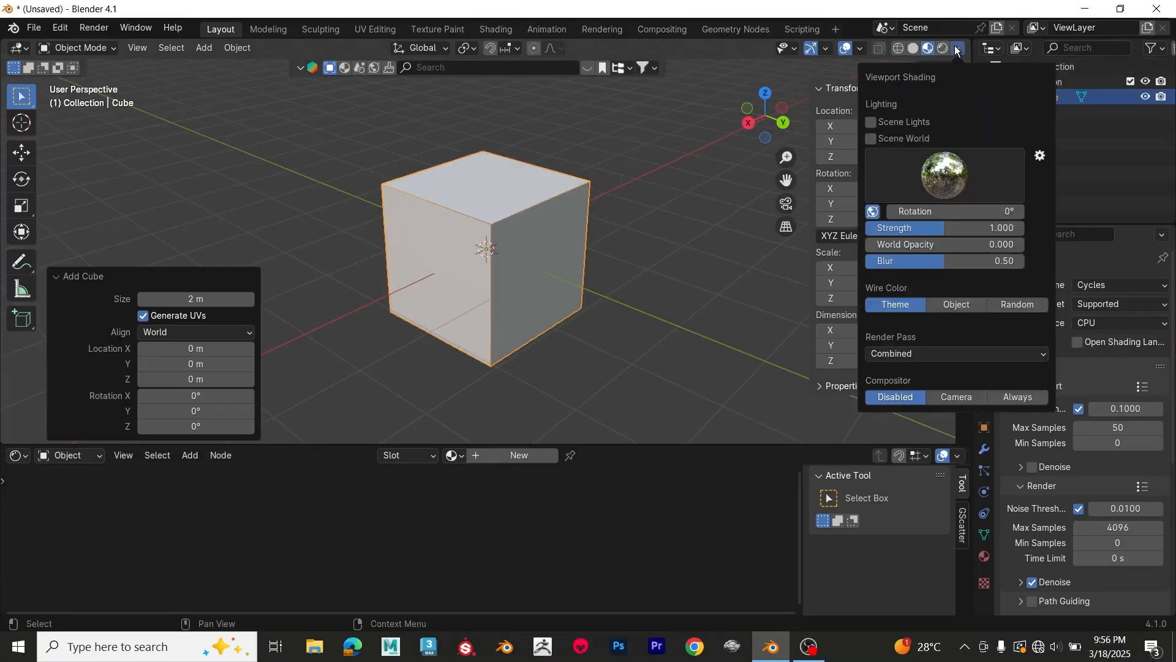
pyautogui.click(872, 137)
pyautogui.click(874, 124)
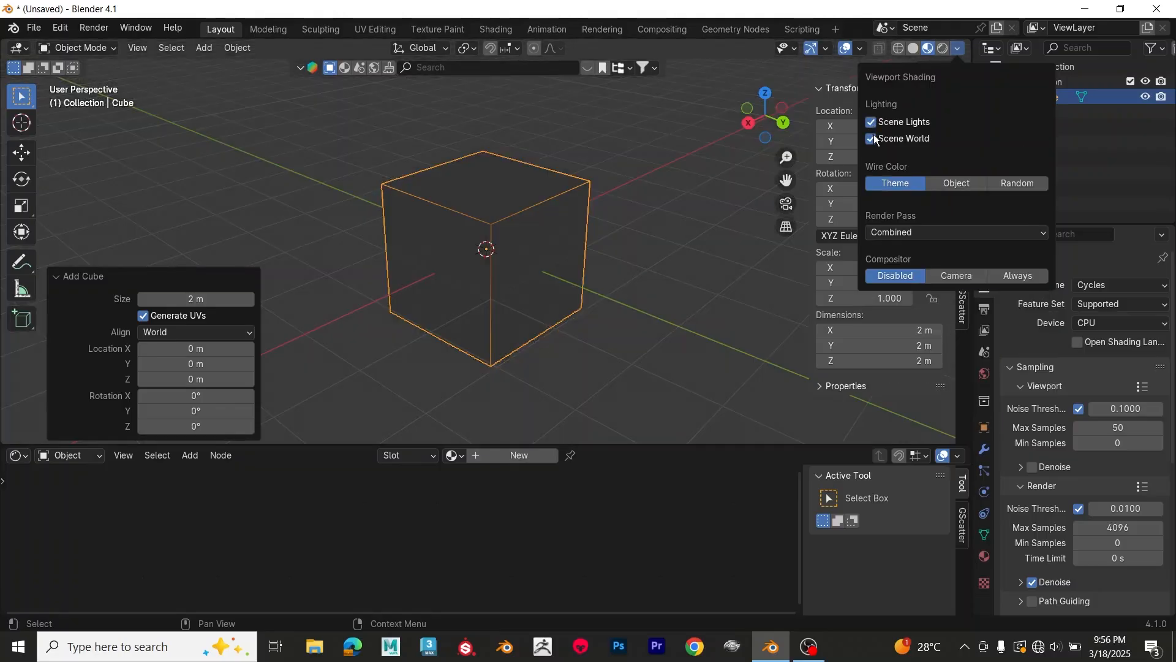
pyautogui.click(872, 138)
pyautogui.click(671, 215)
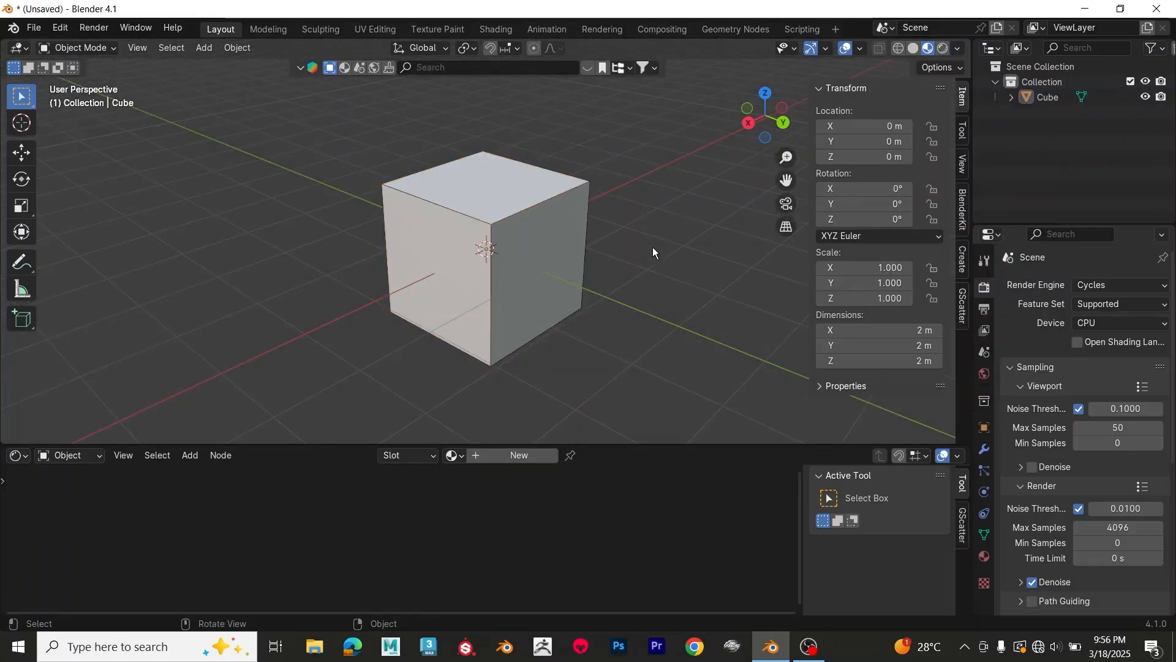
# Step: Create a new material on the cube and zoom in on its nodes in the Shader Editor
pyautogui.scroll(1, 577, 276)
pyautogui.click(562, 291)
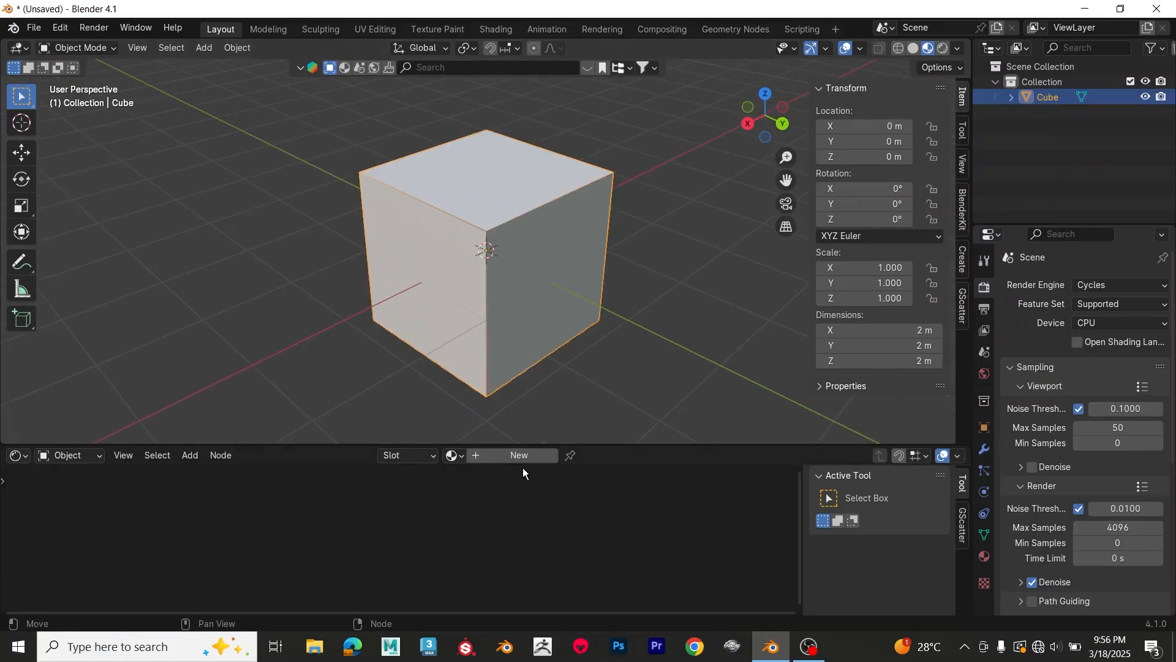
pyautogui.click(984, 557)
pyautogui.click(1082, 351)
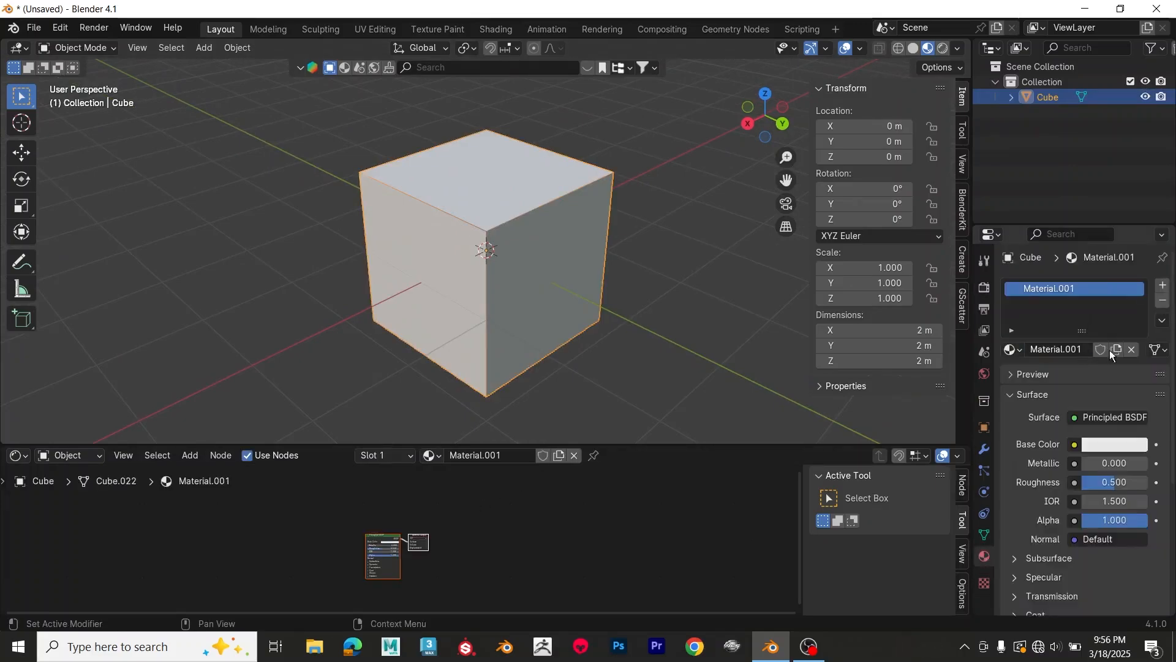
pyautogui.scroll(5, 487, 546)
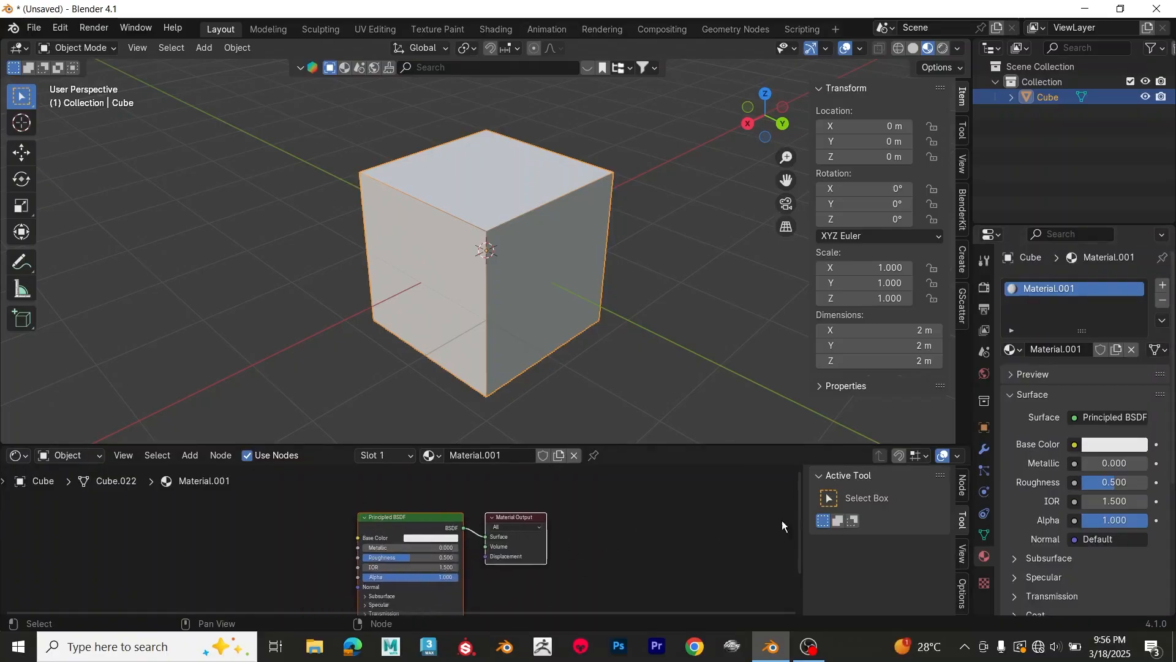
# Step: Set the cube material's base color to light cyan and its roughness to 0
pyautogui.click(1112, 446)
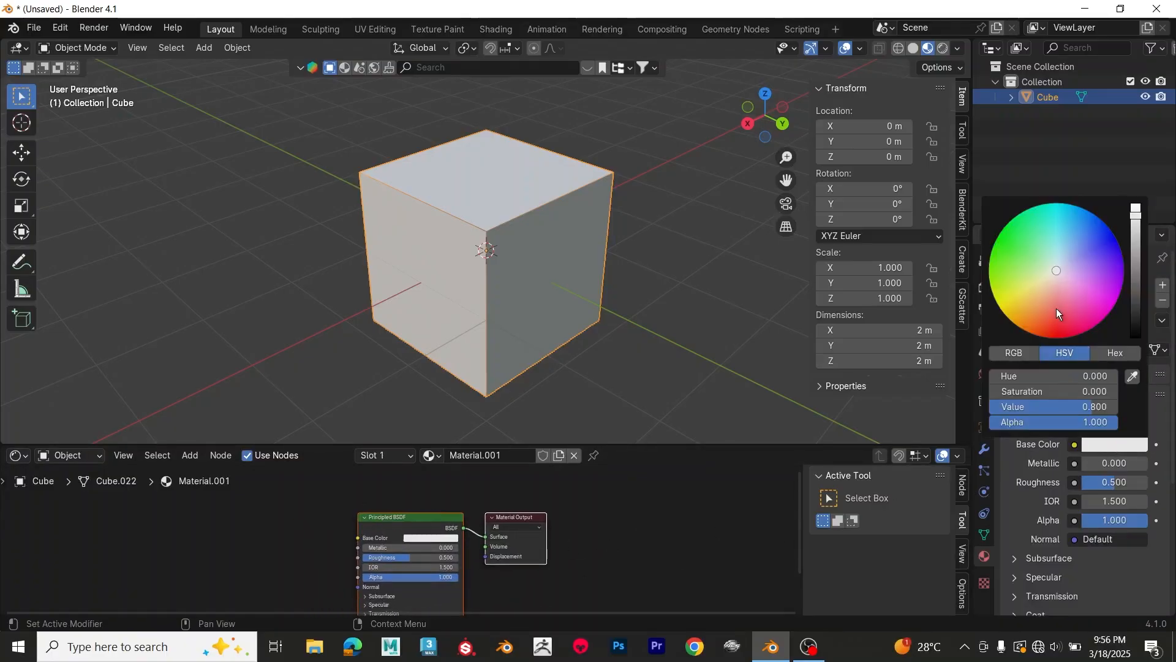
pyautogui.moveTo(1057, 309); pyautogui.dragTo(1059, 338)
pyautogui.moveTo(1080, 290)
pyautogui.mouseDown()
pyautogui.moveTo(1100, 287)
pyautogui.moveTo(1115, 258)
pyautogui.moveTo(1096, 228)
pyautogui.moveTo(1058, 212)
pyautogui.moveTo(1016, 252)
pyautogui.moveTo(1058, 248)
pyautogui.mouseUp()
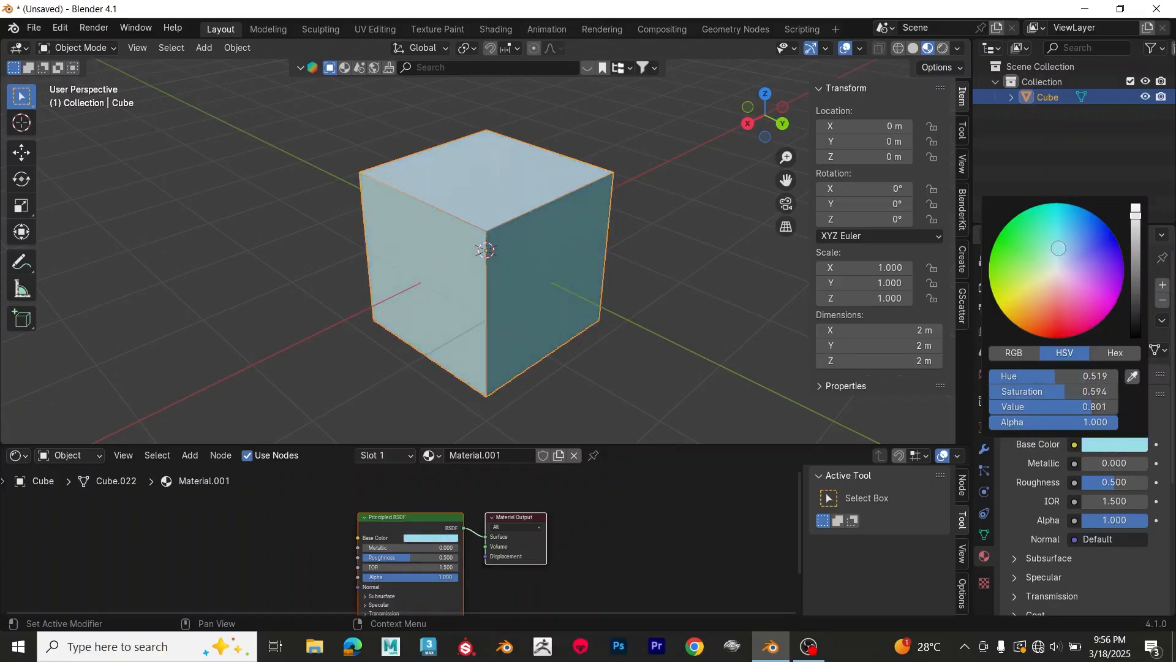
pyautogui.moveTo(1101, 465)
pyautogui.mouseDown()
pyautogui.moveTo(1155, 465)
pyautogui.moveTo(1102, 482)
pyautogui.moveTo(1106, 463)
pyautogui.moveTo(1084, 463)
pyautogui.moveTo(1109, 482)
pyautogui.moveTo(1140, 483)
pyautogui.moveTo(1102, 482)
pyautogui.mouseUp()
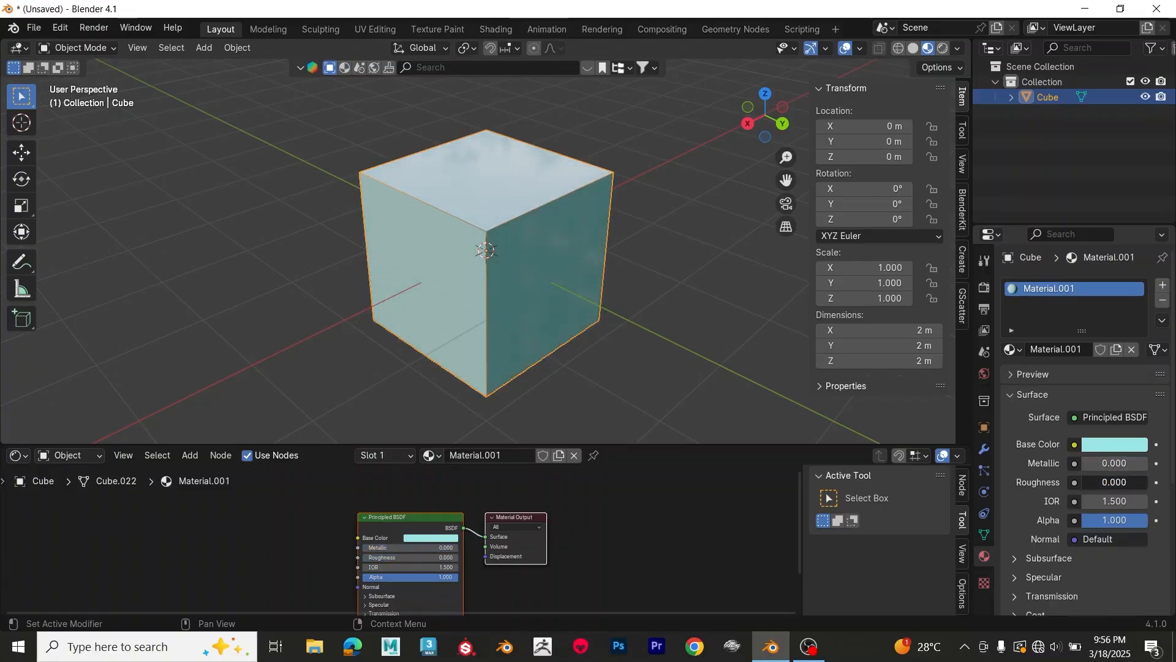
# Step: Set the cube material's base color to red and its metallic value to 1
pyautogui.moveTo(578, 320); pyautogui.dragTo(637, 196, button='middle')
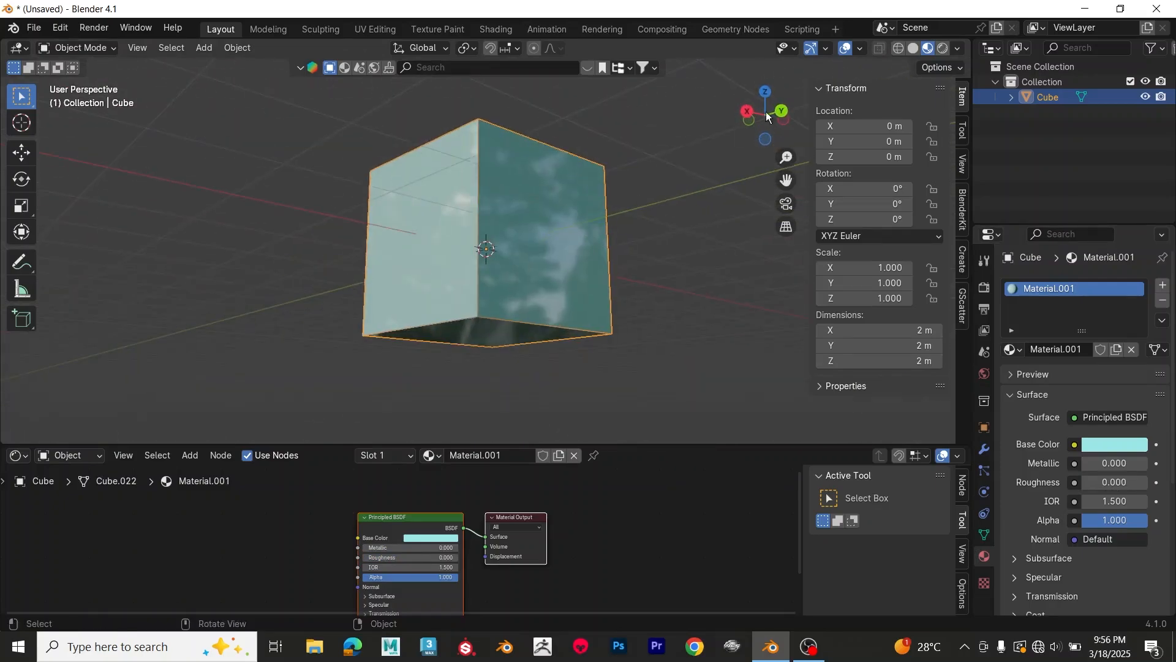
pyautogui.click(1109, 445)
pyautogui.click(1064, 336)
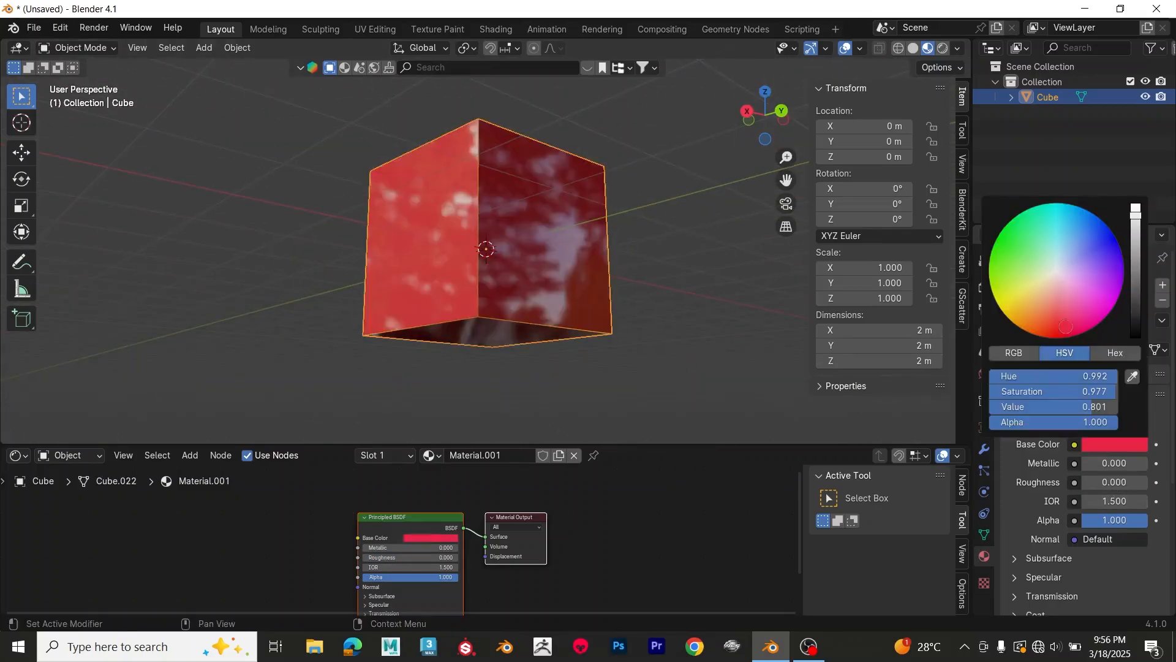
pyautogui.moveTo(676, 277); pyautogui.dragTo(681, 346, button='middle')
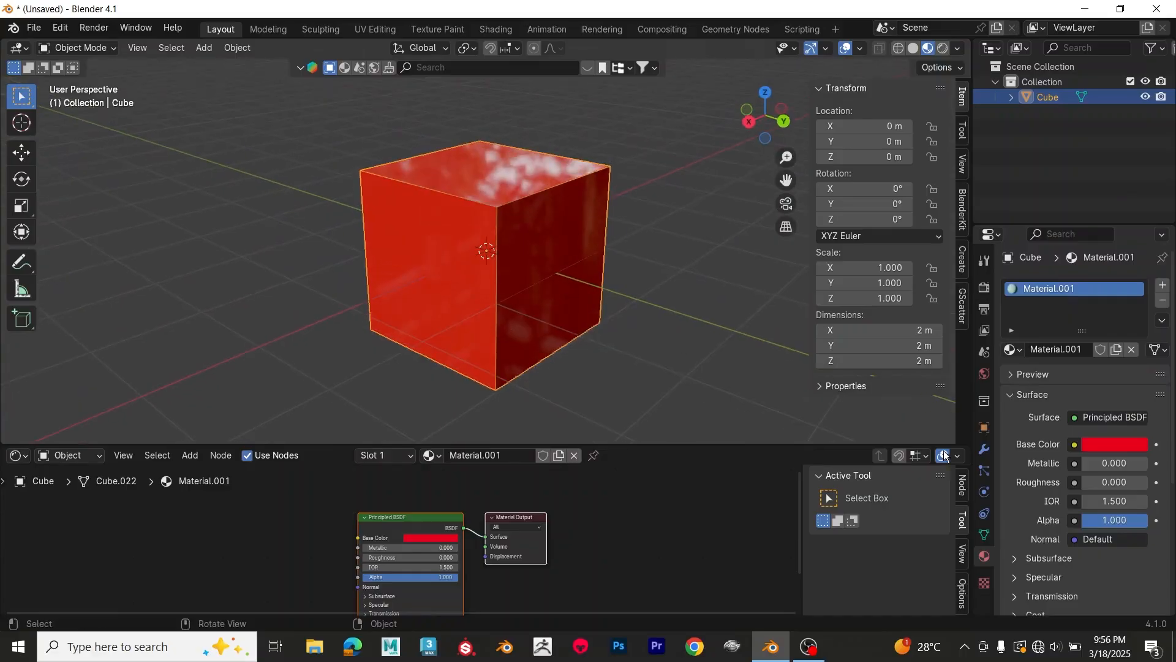
pyautogui.moveTo(1091, 465); pyautogui.dragTo(1161, 466)
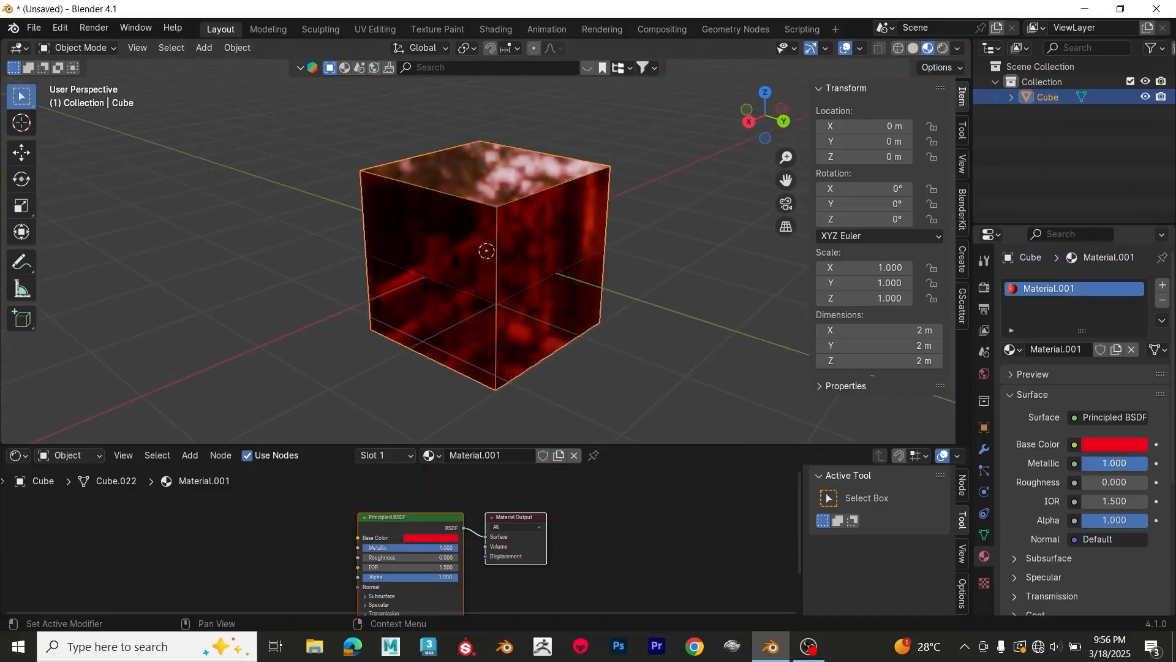
# Step: Switch the viewport to Rendered shading and turn off Scene Lights and Scene World for its lighting
pyautogui.click(943, 47)
pyautogui.click(937, 53)
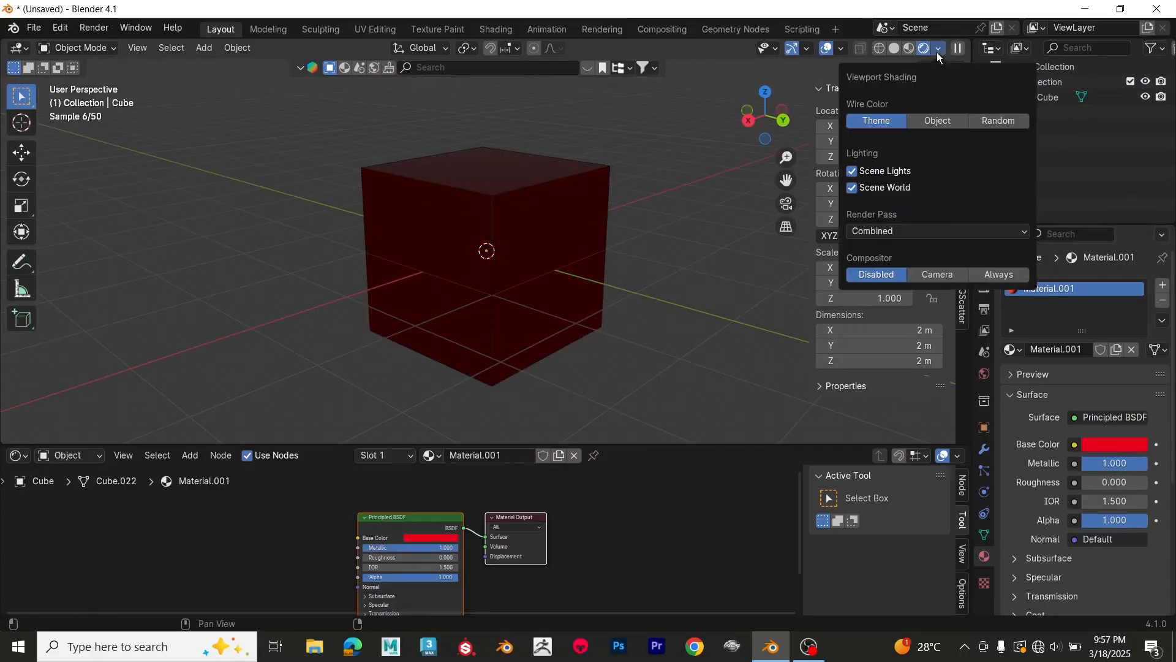
pyautogui.click(852, 171)
pyautogui.click(853, 188)
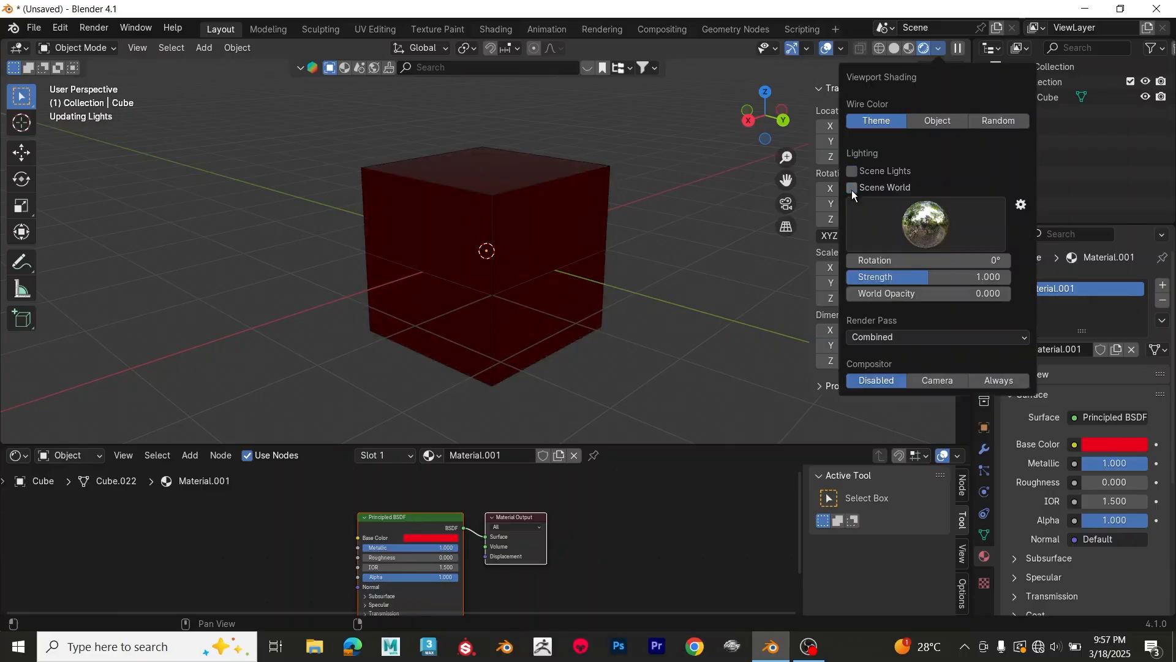
pyautogui.moveTo(666, 251); pyautogui.dragTo(659, 232, button='middle')
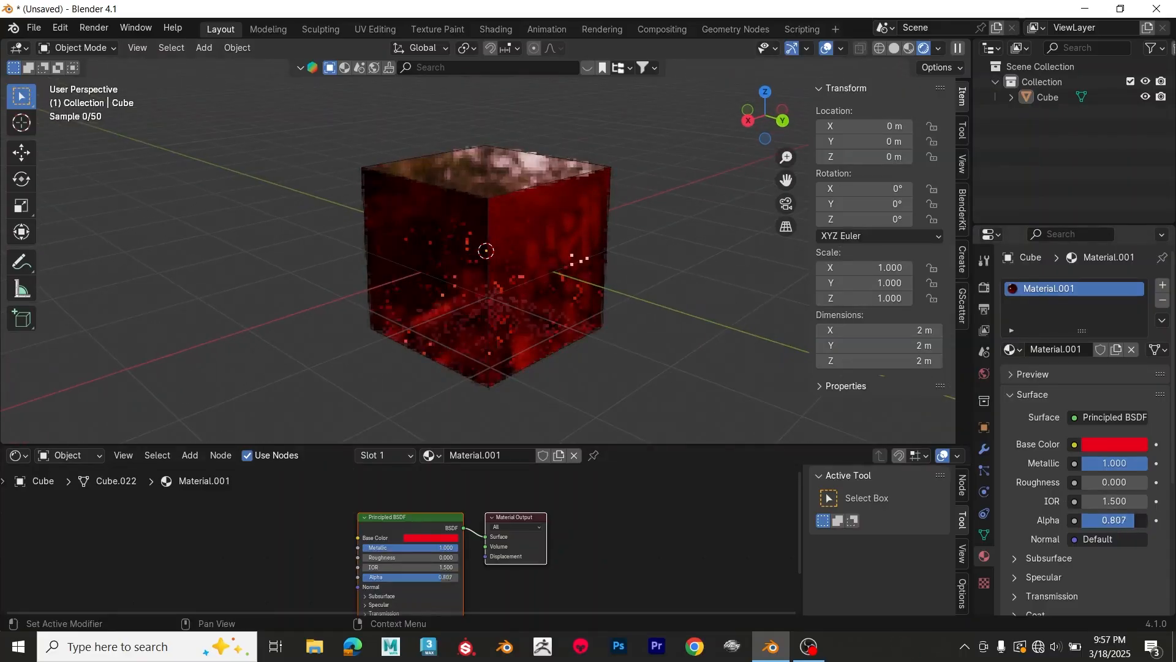
# Step: Try a lower alpha on the cube material, restore it to 1, and set the roughness to about 0.514
pyautogui.moveTo(1114, 524); pyautogui.dragTo(1057, 524)
pyautogui.moveTo(1086, 520); pyautogui.dragTo(1143, 520)
pyautogui.moveTo(1109, 479); pyautogui.dragTo(1143, 480)
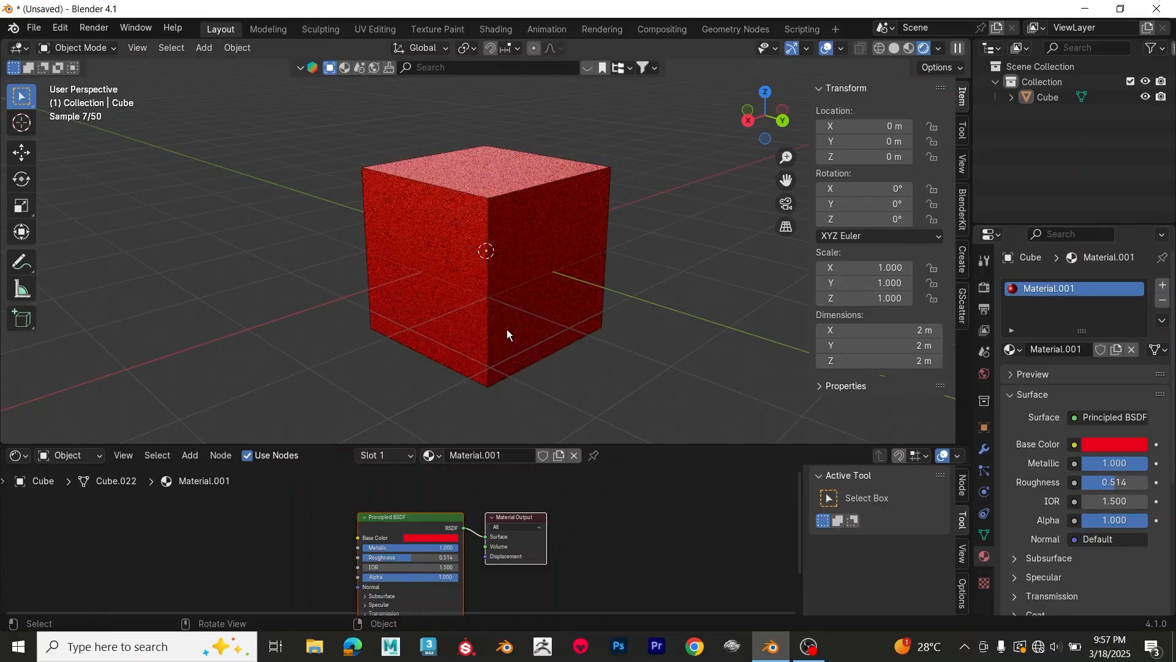
# Step: Turn Scene World lighting back on for the Rendered viewport shading
pyautogui.moveTo(528, 279); pyautogui.dragTo(561, 284, button='middle')
pyautogui.scroll(2, 561, 282)
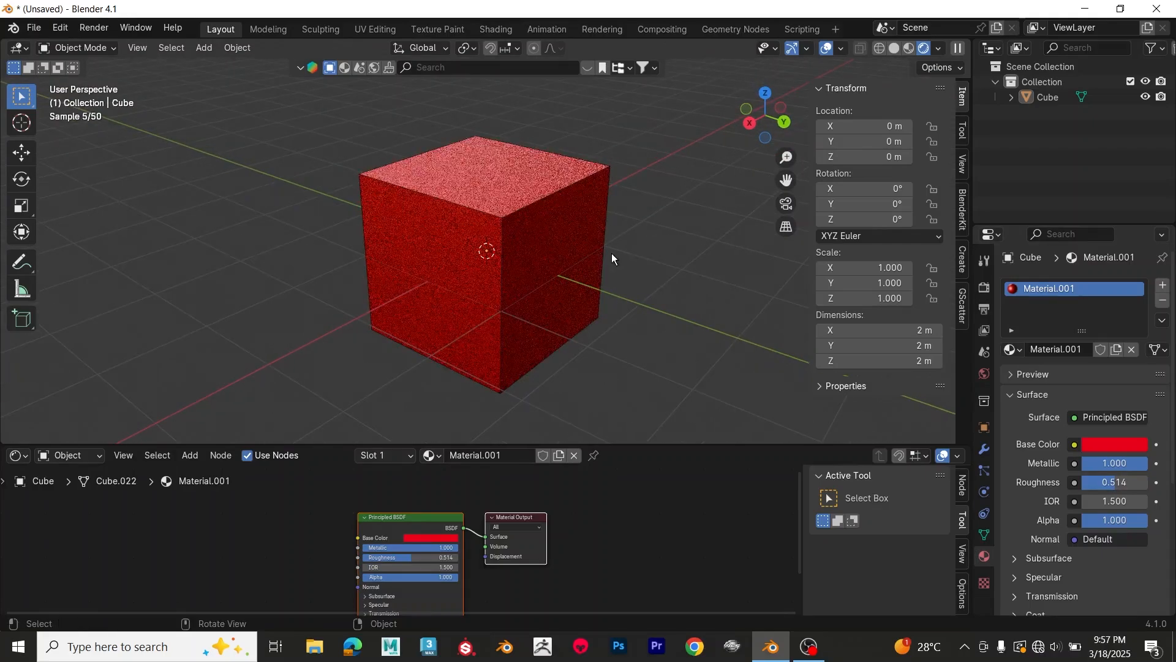
pyautogui.click(938, 49)
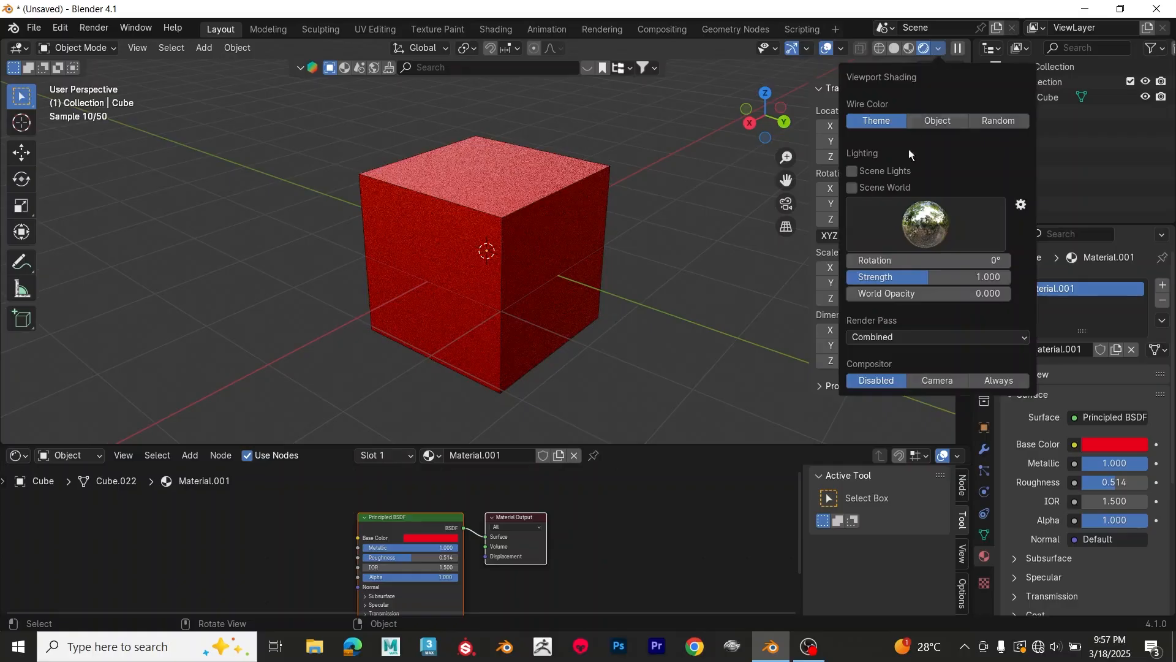
pyautogui.click(853, 189)
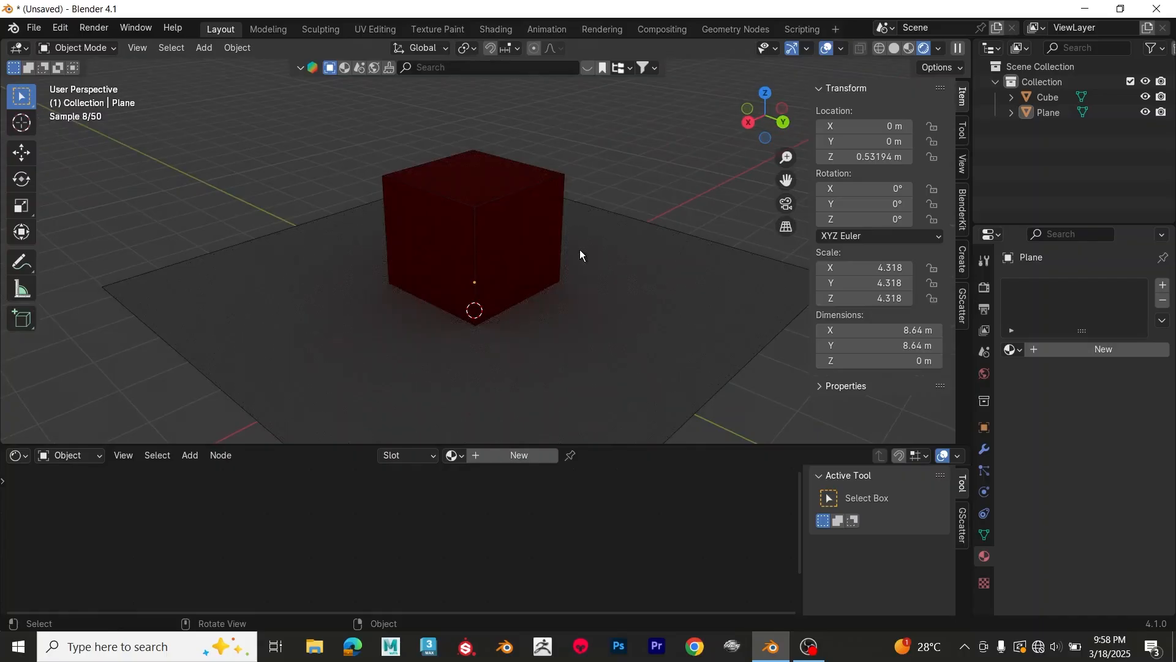
# Step: Add a point light and move it up about 3.02 m along the Z axis, above the cube
pyautogui.hotkey('shift', 'a')
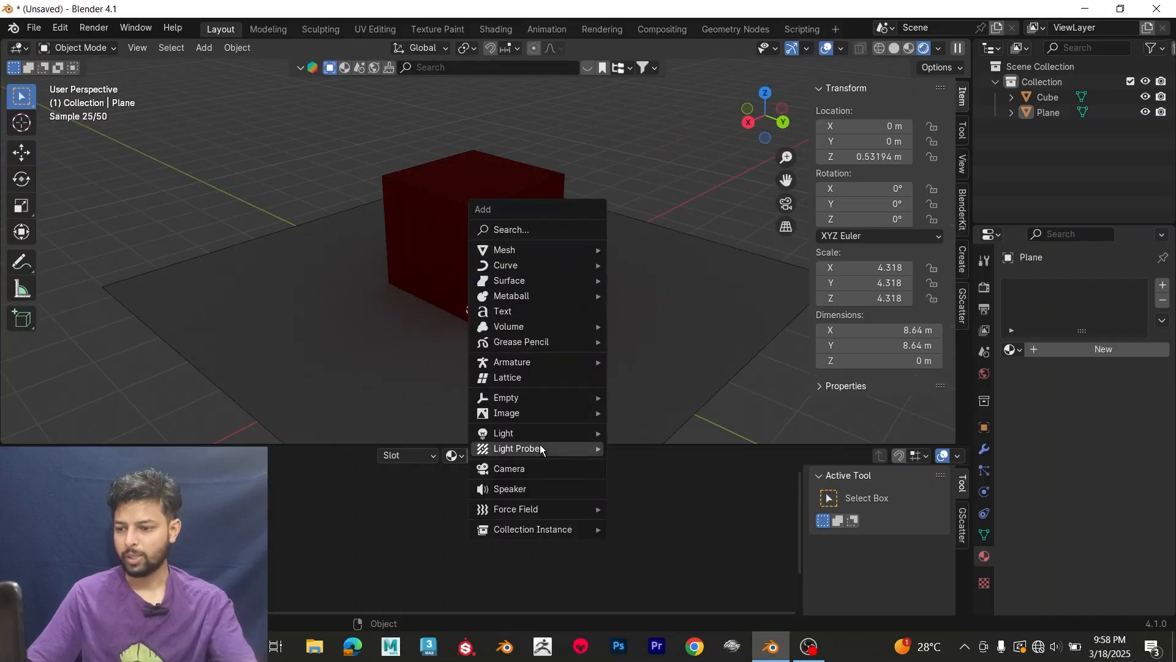
pyautogui.moveTo(542, 434)
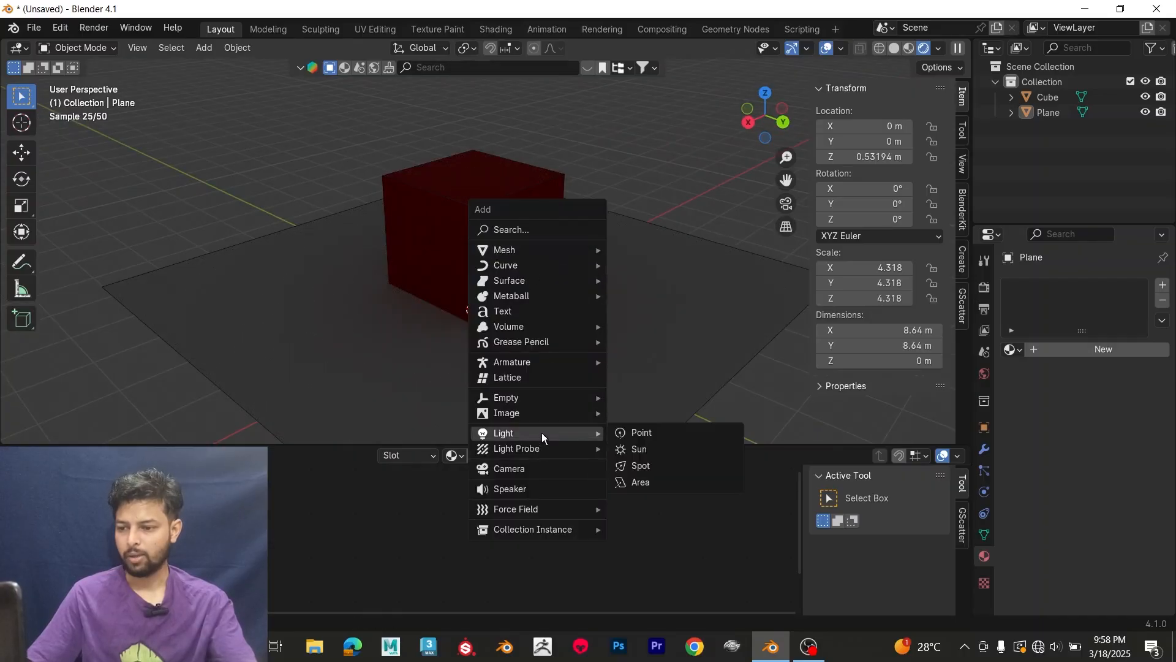
pyautogui.click(642, 434)
pyautogui.press('g')
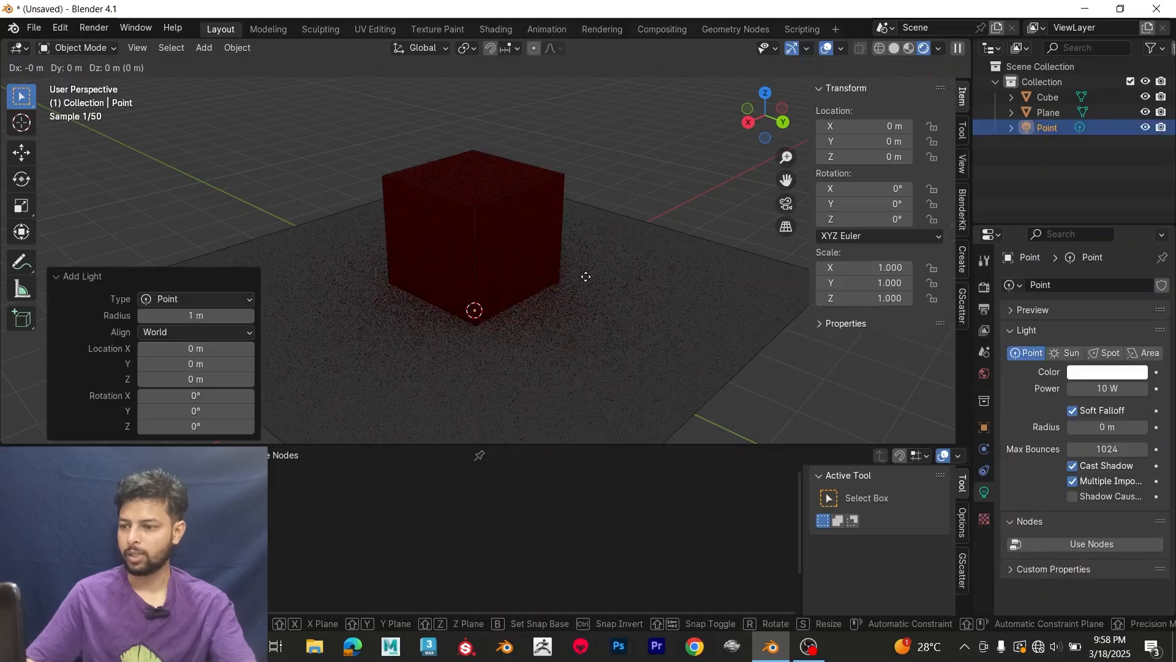
pyautogui.press('z')
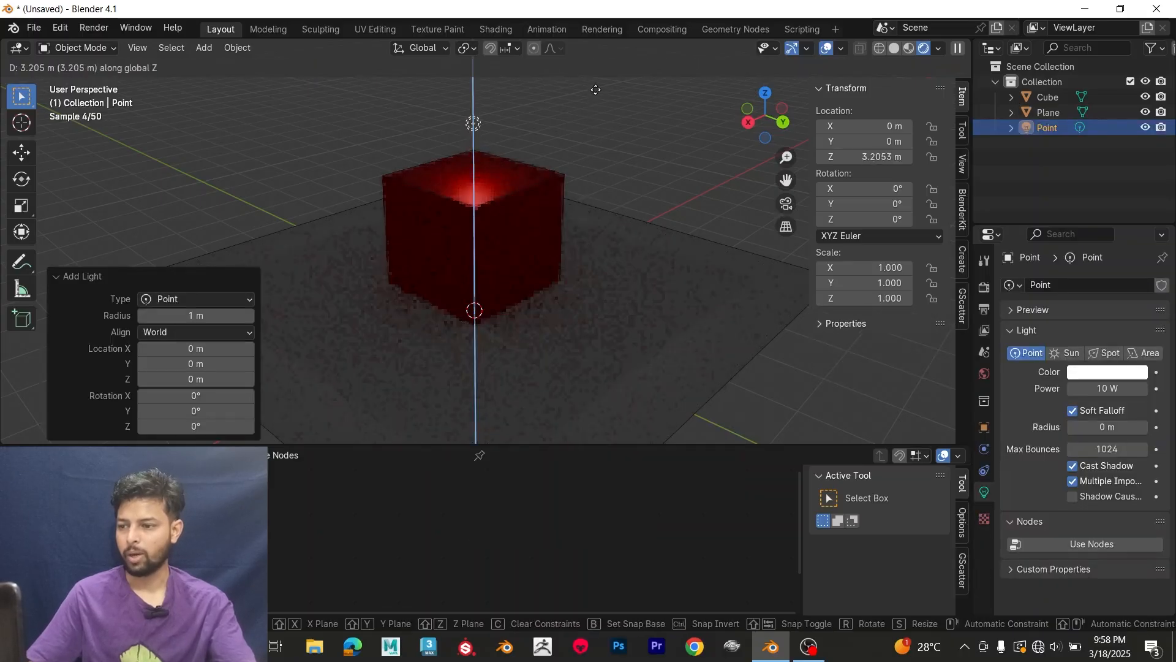
pyautogui.click(594, 103)
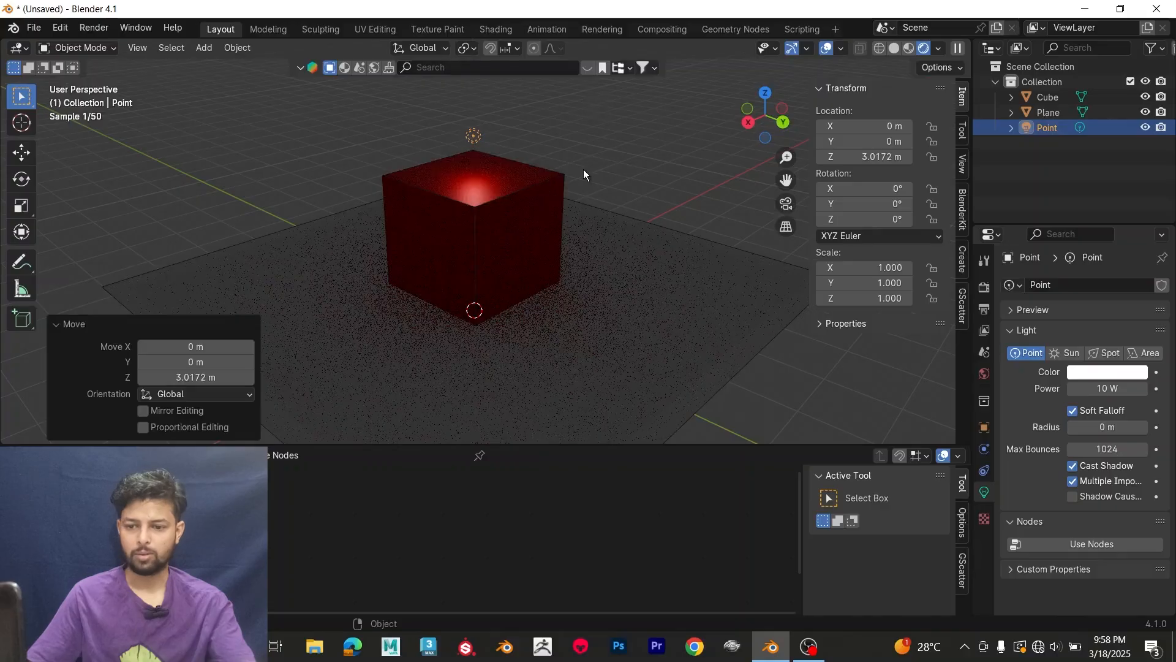
# Step: Tint the point light's color a very pale pink and set its power to 100 W
pyautogui.moveTo(583, 170); pyautogui.dragTo(593, 170, button='middle')
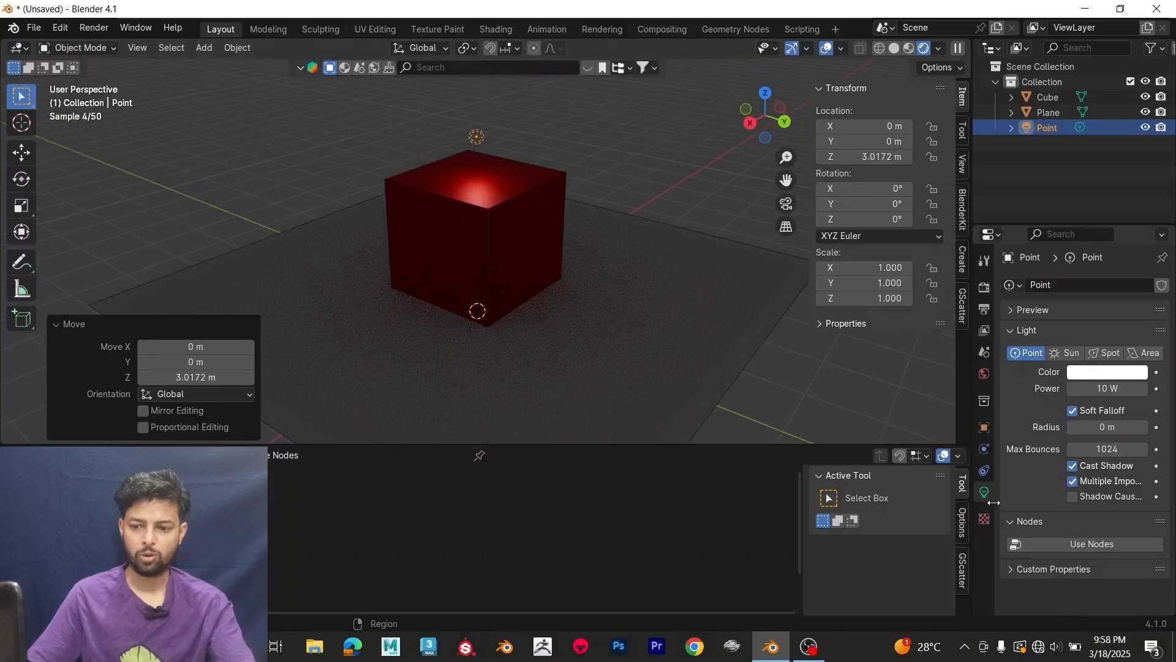
pyautogui.click(1092, 373)
pyautogui.moveTo(1060, 262)
pyautogui.mouseDown()
pyautogui.moveTo(1063, 280)
pyautogui.moveTo(1058, 216)
pyautogui.mouseUp()
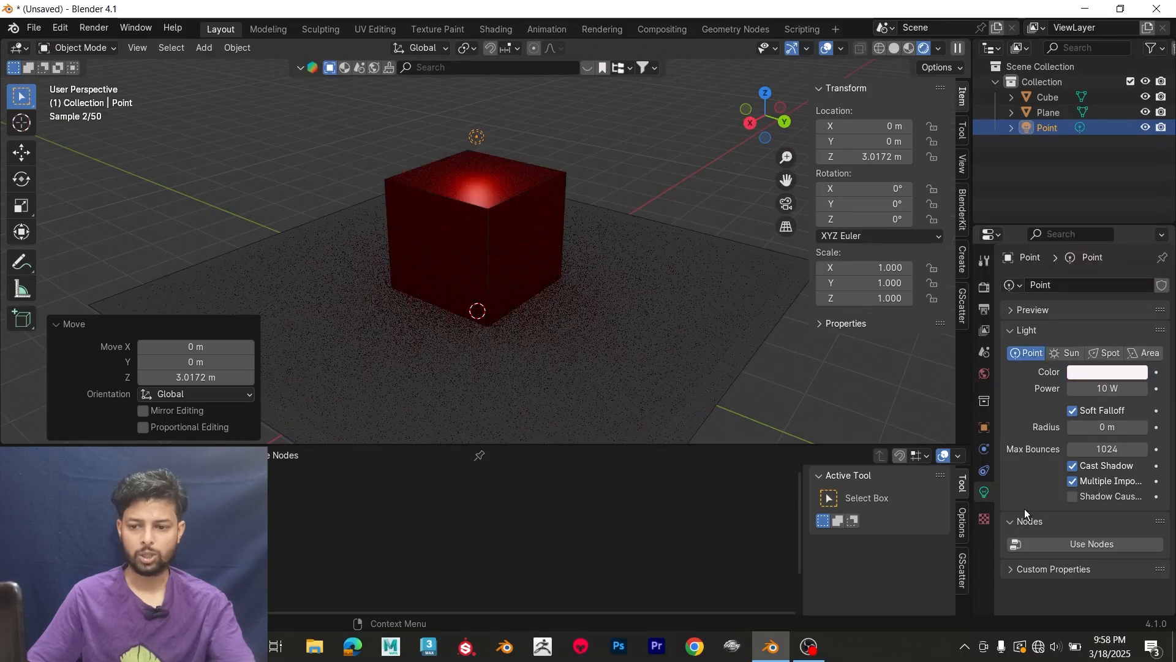
pyautogui.click(1101, 389)
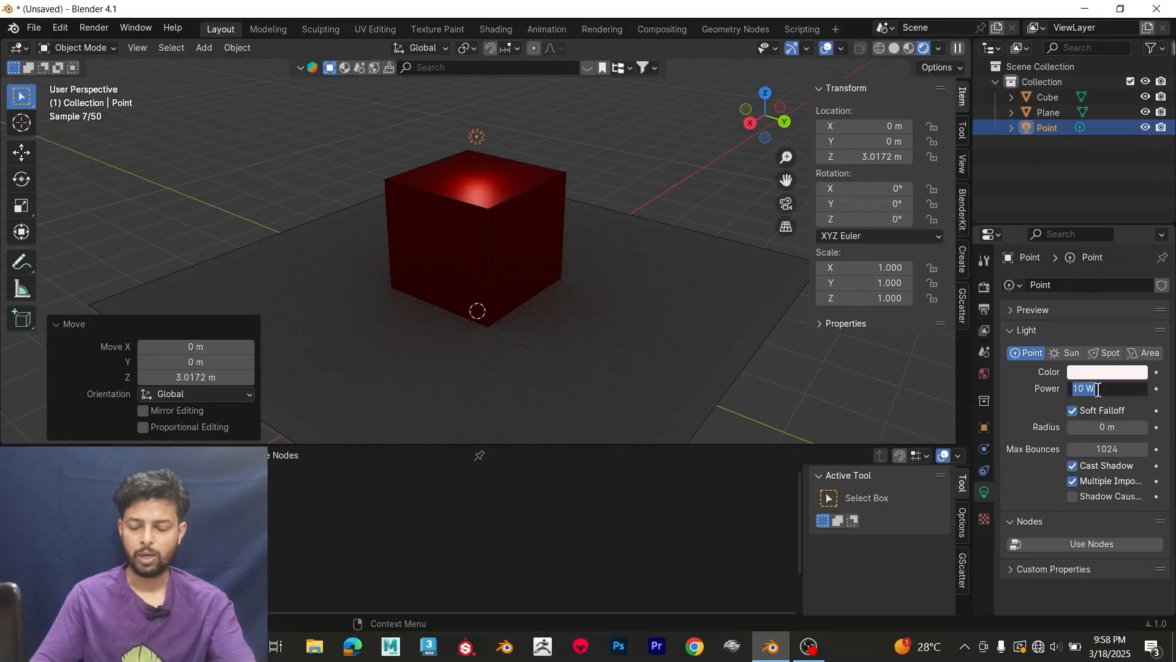
pyautogui.write('100')
pyautogui.press('Return')
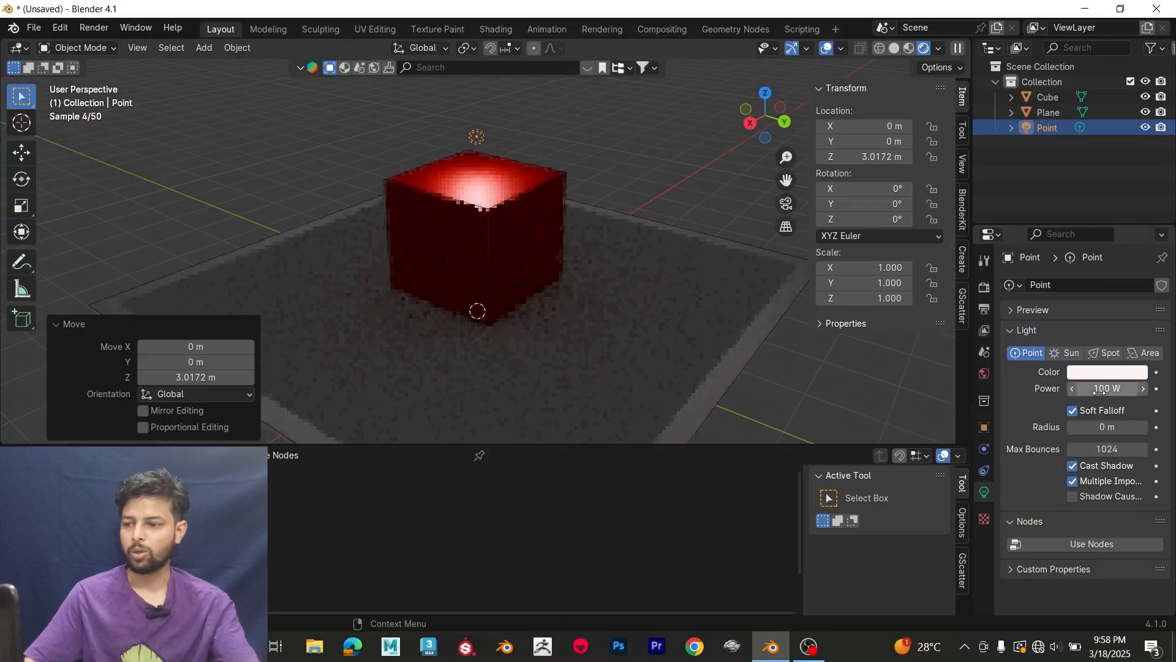
# Step: Move the point light to about X -1.10, Y 1.46, Z 4.44 m and rotate it about 2.4°
pyautogui.moveTo(579, 259); pyautogui.dragTo(615, 245, button='middle')
pyautogui.scroll(-3, 616, 245)
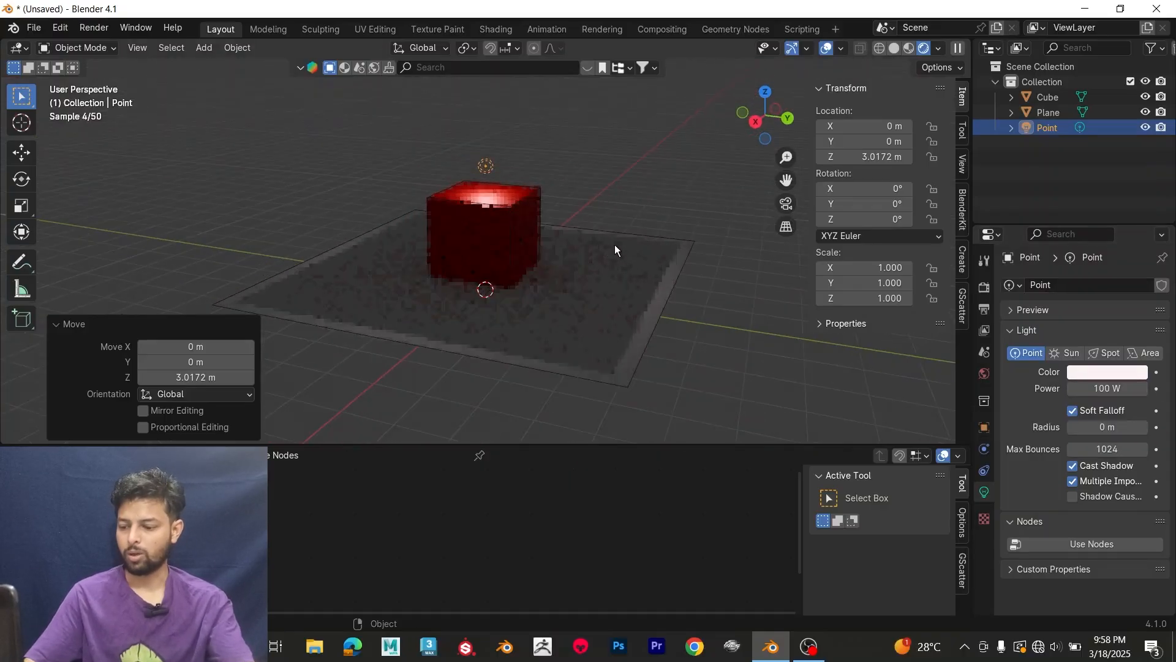
pyautogui.press('g')
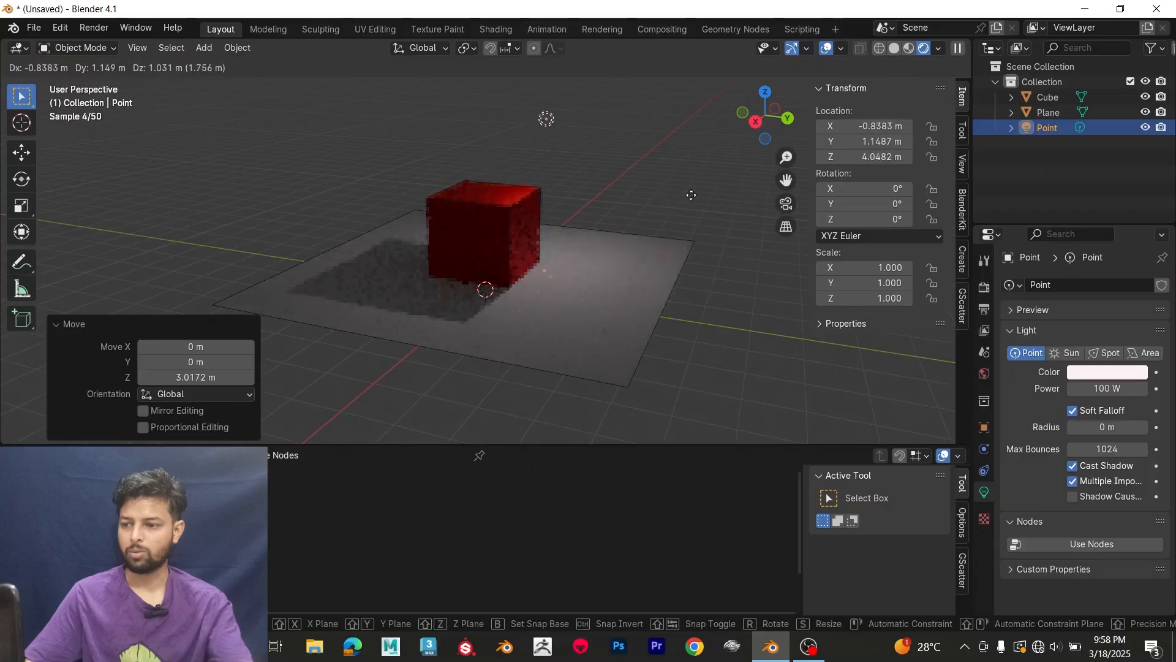
pyautogui.click(693, 184)
pyautogui.press('r')
pyautogui.click(624, 190)
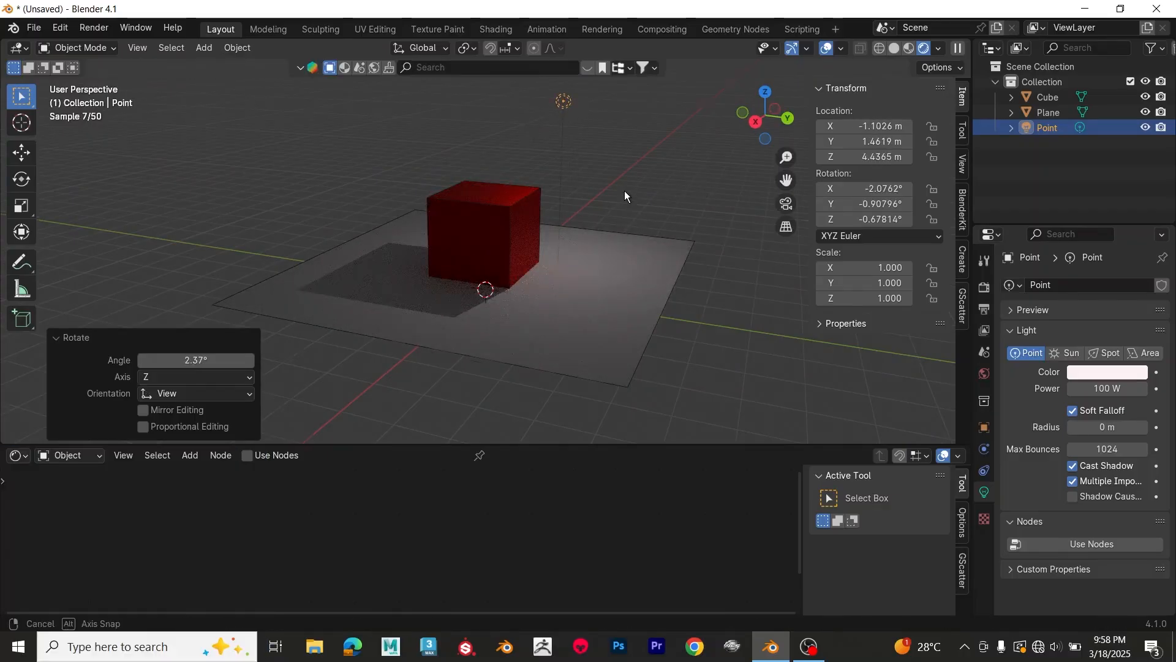
# Step: Try a different color on the point light, undo that change, and delete the light
pyautogui.moveTo(624, 190); pyautogui.dragTo(557, 231, button='middle')
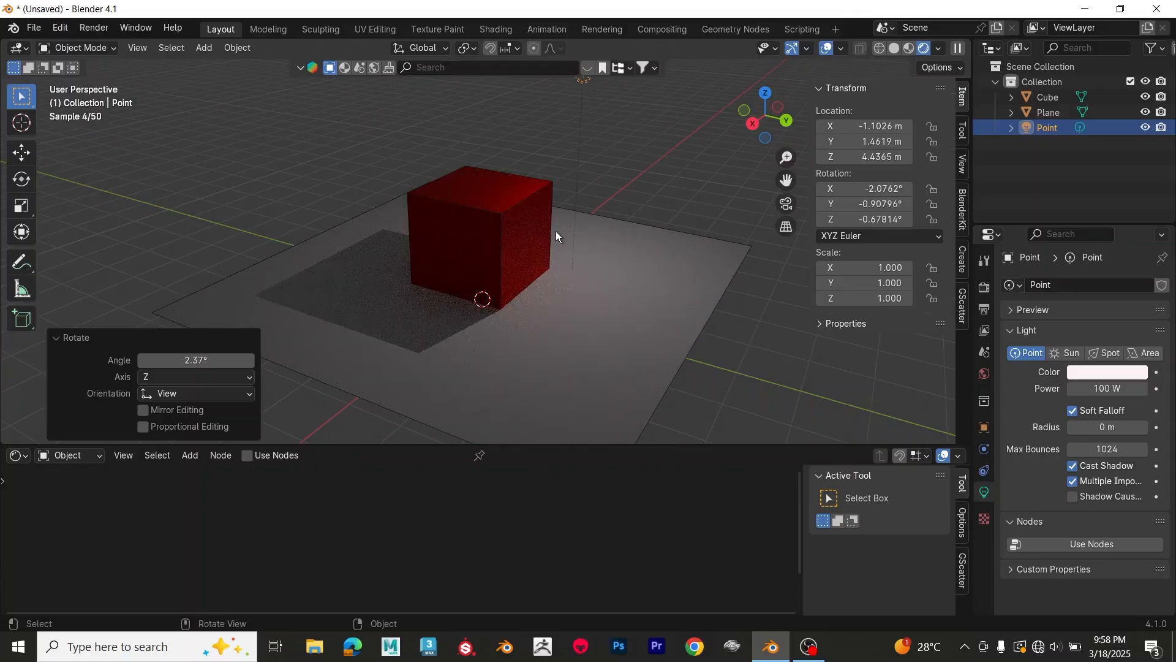
pyautogui.scroll(-1, 562, 227)
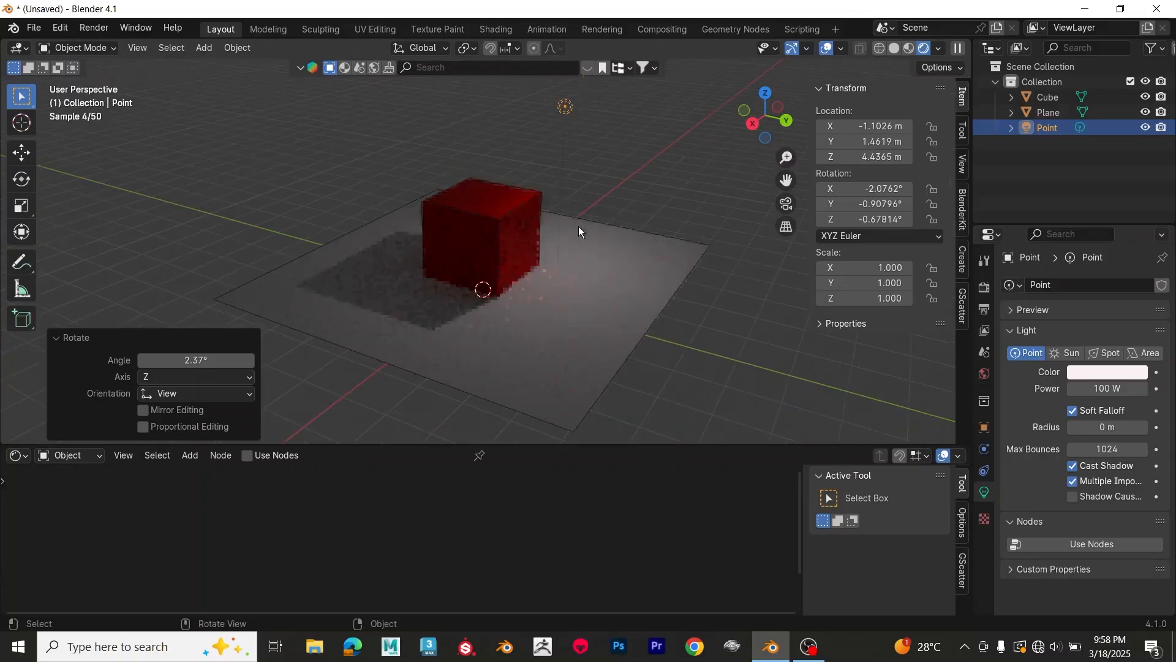
pyautogui.click(1108, 374)
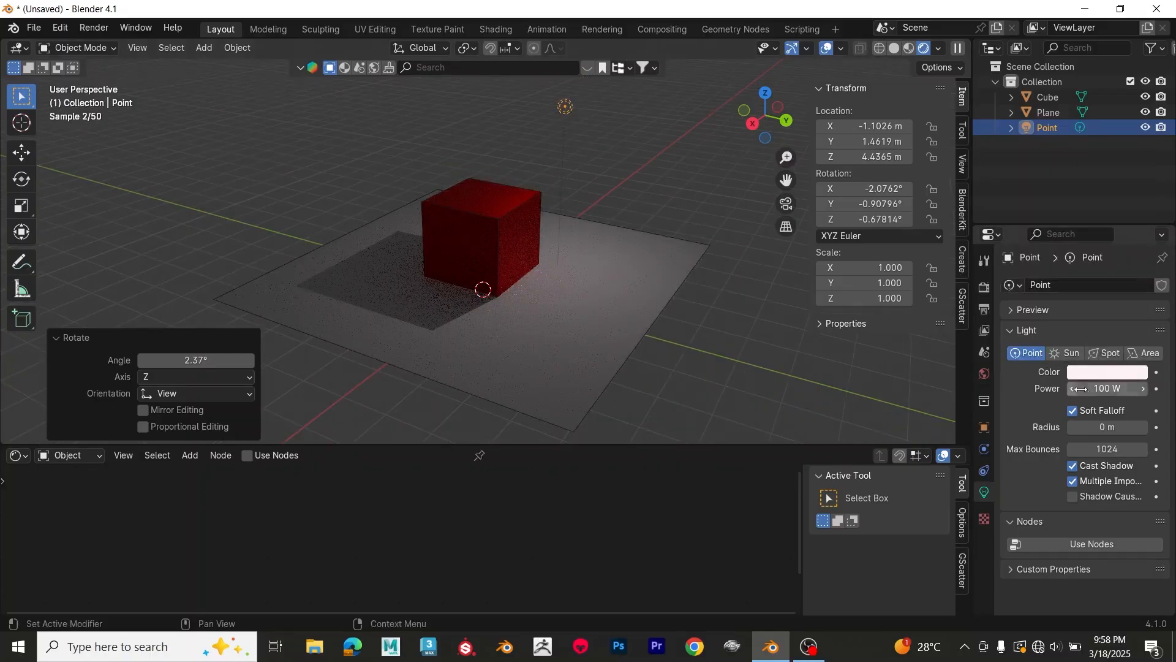
pyautogui.click(1107, 372)
pyautogui.moveTo(1060, 207)
pyautogui.mouseDown()
pyautogui.moveTo(1082, 165)
pyautogui.moveTo(1078, 192)
pyautogui.moveTo(1081, 181)
pyautogui.mouseUp()
pyautogui.hotkey('ctrl', 'z')
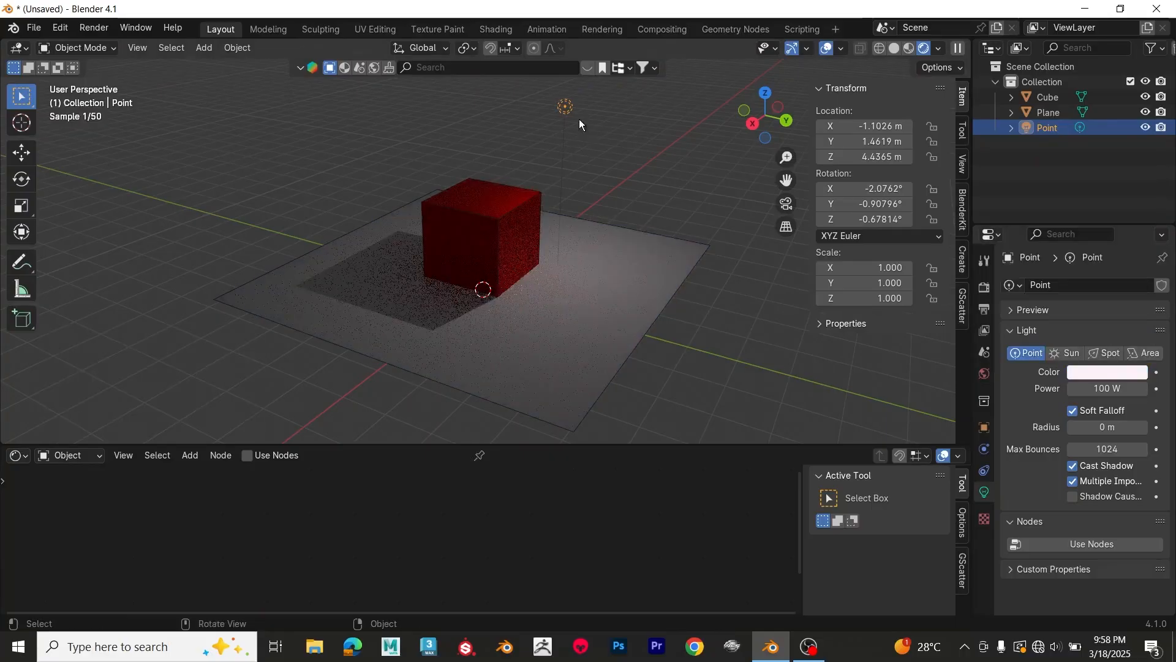
pyautogui.press('Delete')
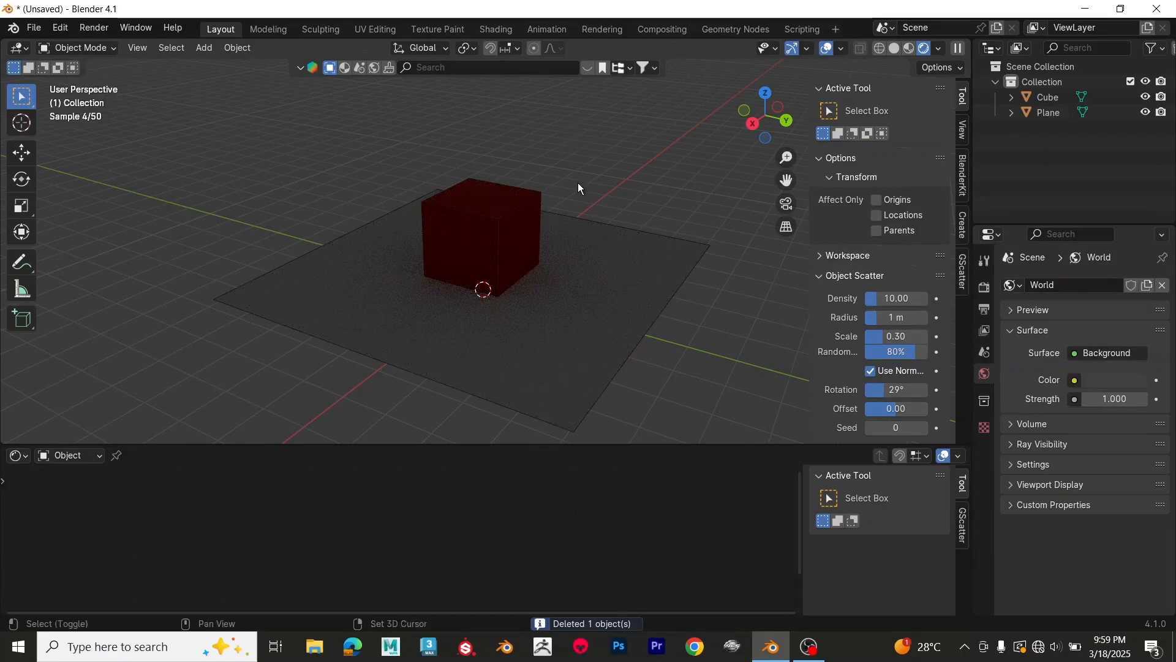
# Step: Add a spot light and raise it about 5.73 m along the Z axis, above the cube
pyautogui.hotkey('shift', 'a')
pyautogui.moveTo(572, 261)
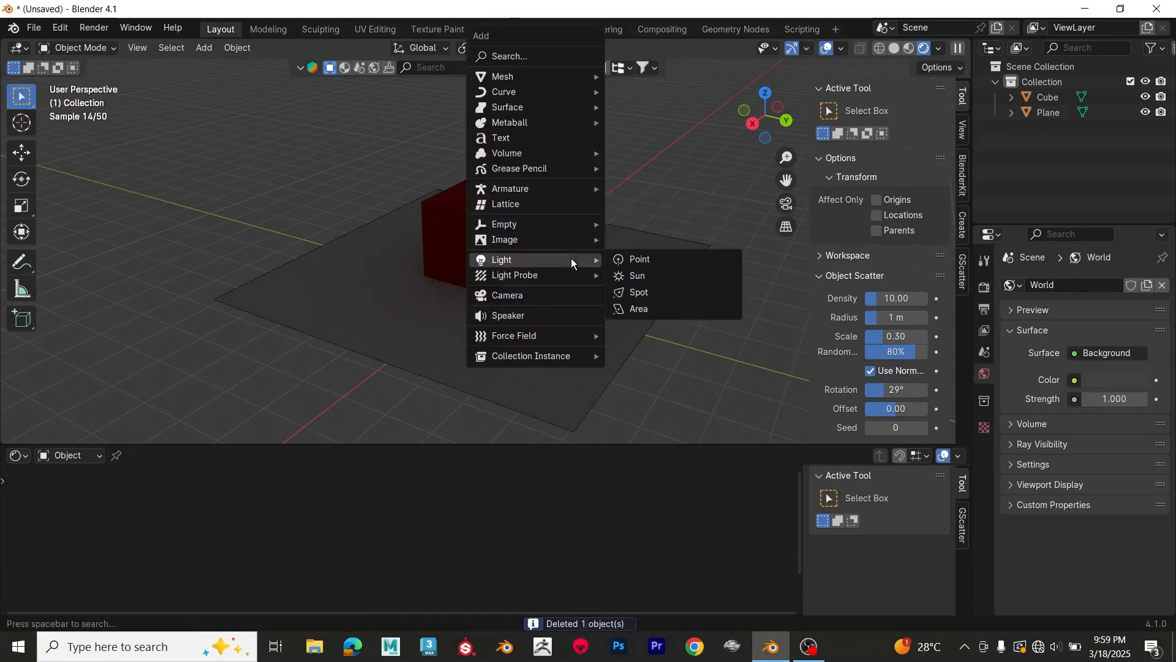
pyautogui.click(645, 294)
pyautogui.press('g')
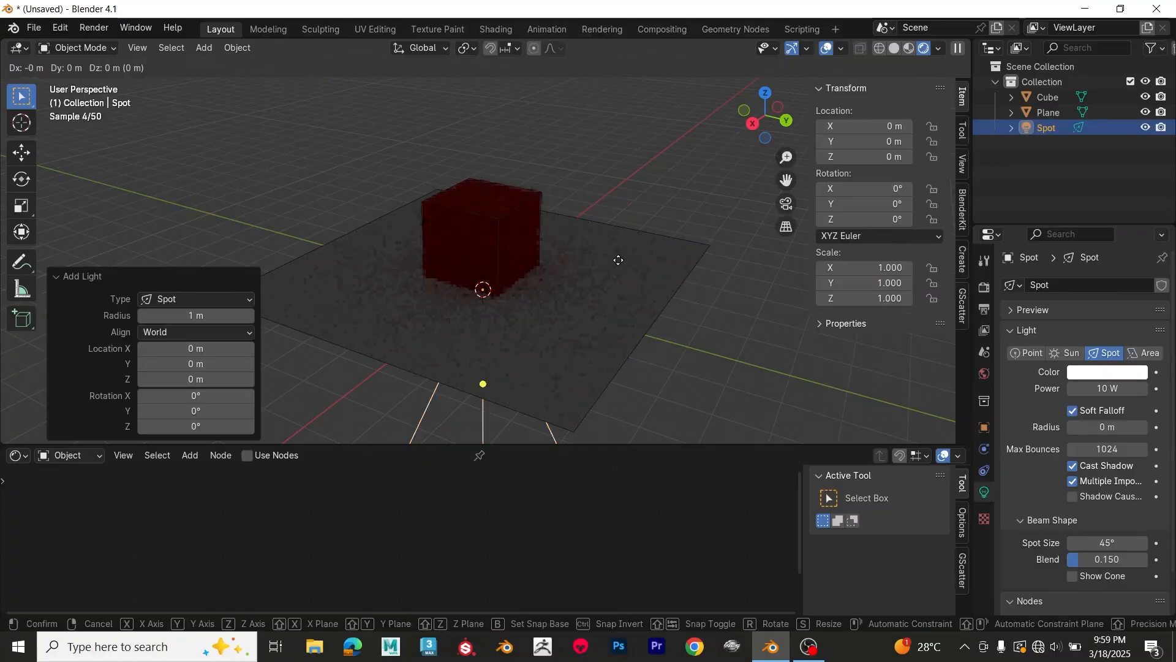
pyautogui.press('z')
pyautogui.click(629, 440)
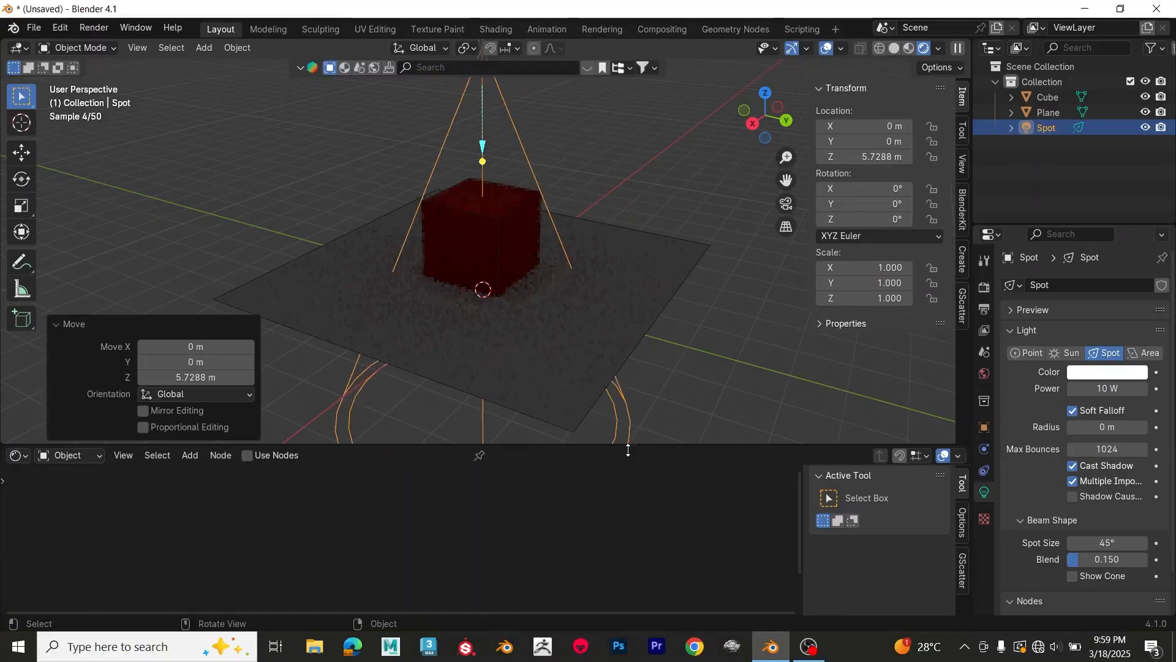
# Step: Set the spot light's power to 50 W
pyautogui.click(1098, 389)
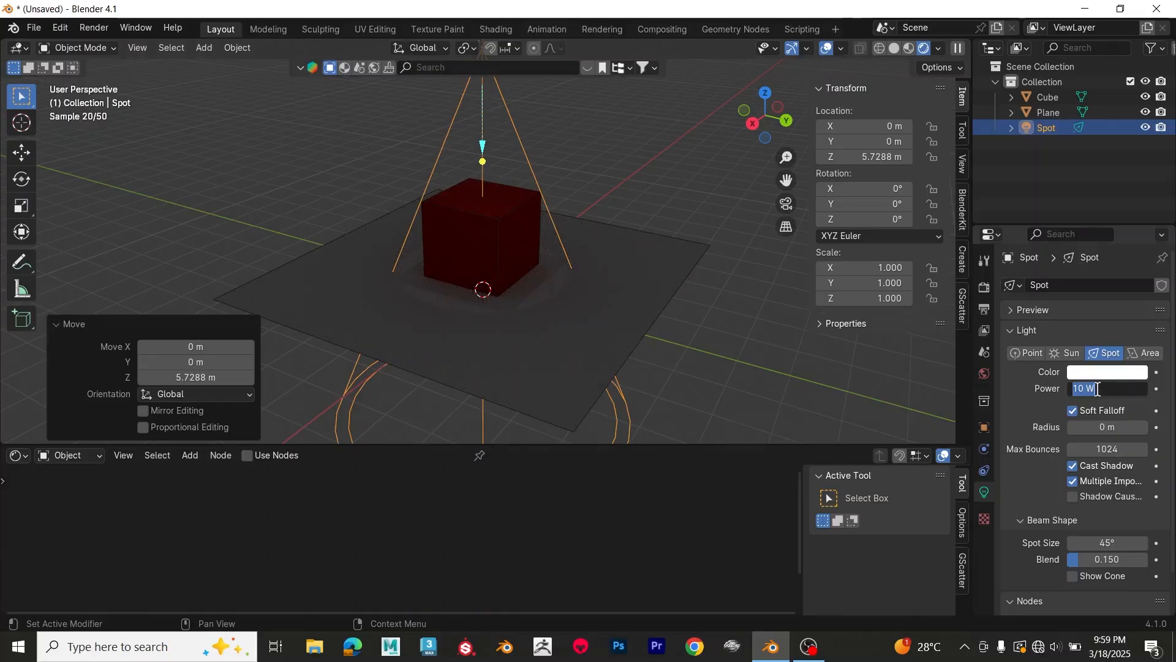
pyautogui.write('50')
pyautogui.press('Return')
# Step: Rotate the spot light about 19.5° in the view and move it to about X -0.60, Y 1.52, Z 6.23 m
pyautogui.moveTo(593, 262); pyautogui.dragTo(646, 290, button='middle')
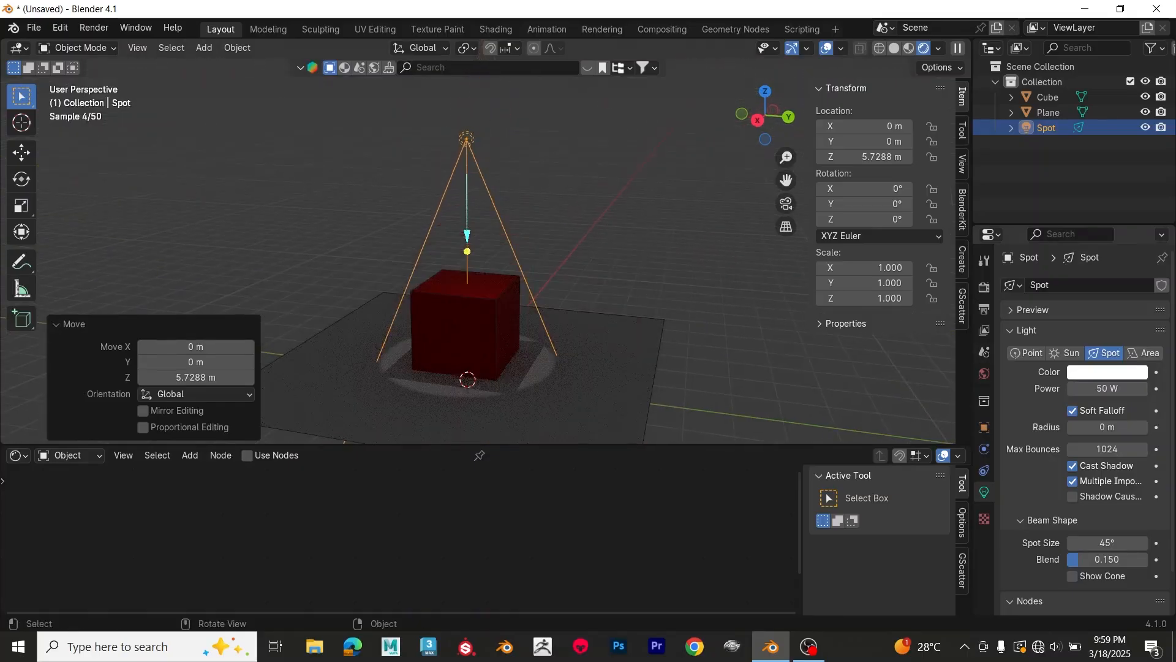
pyautogui.press('r')
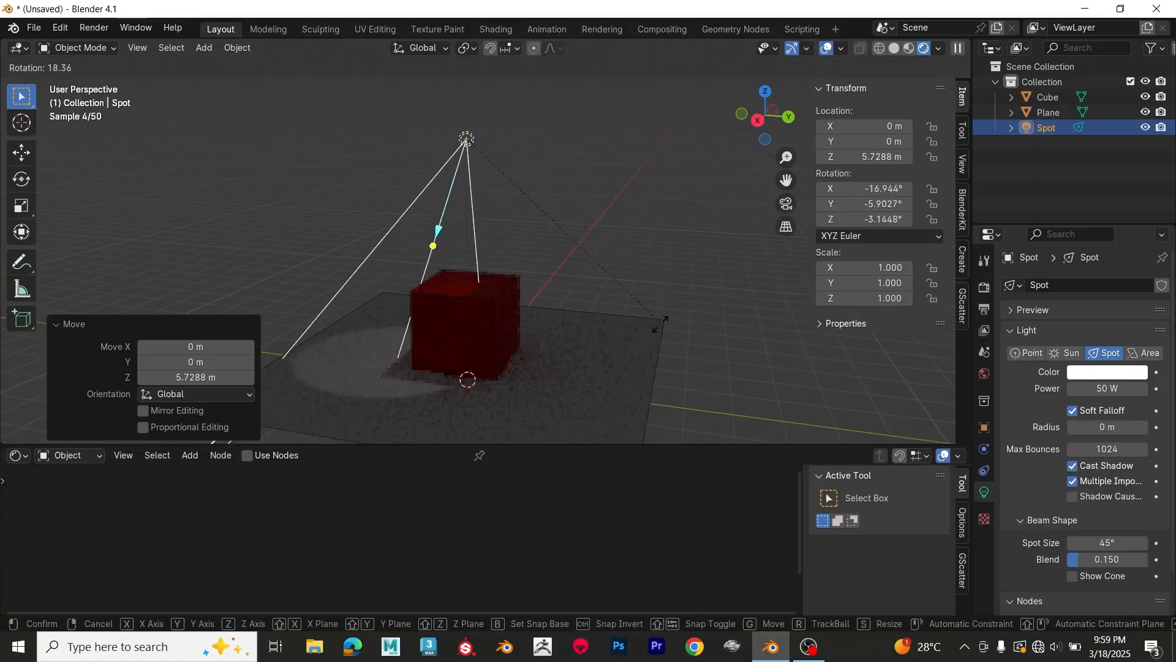
pyautogui.click(659, 333)
pyautogui.press('g')
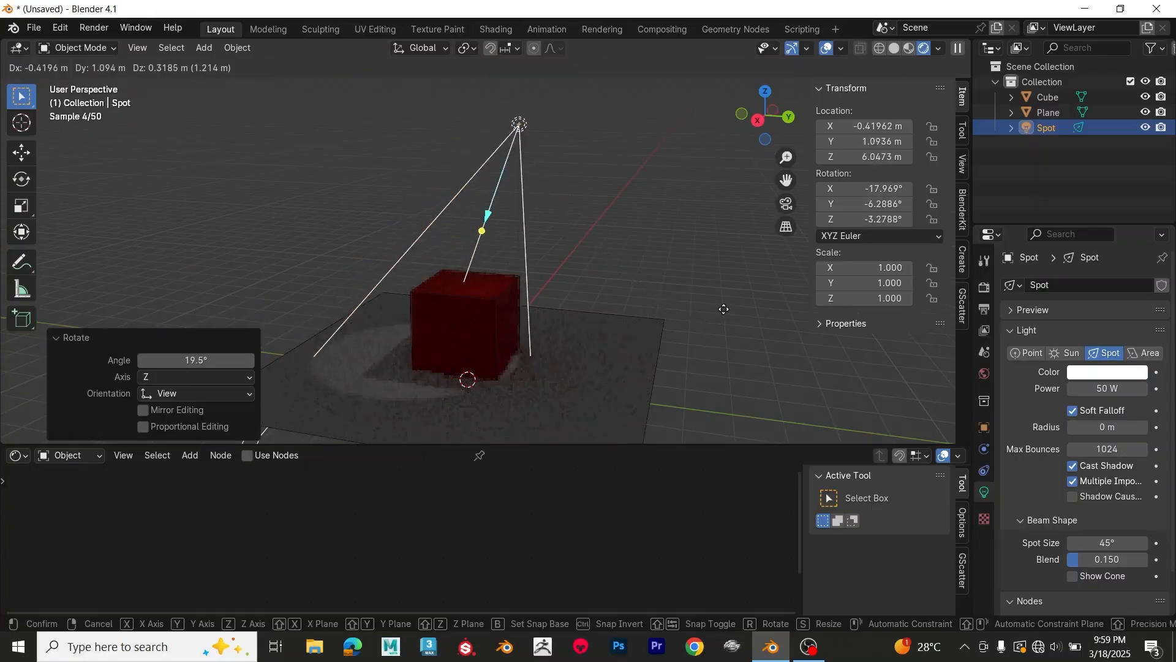
pyautogui.click(732, 304)
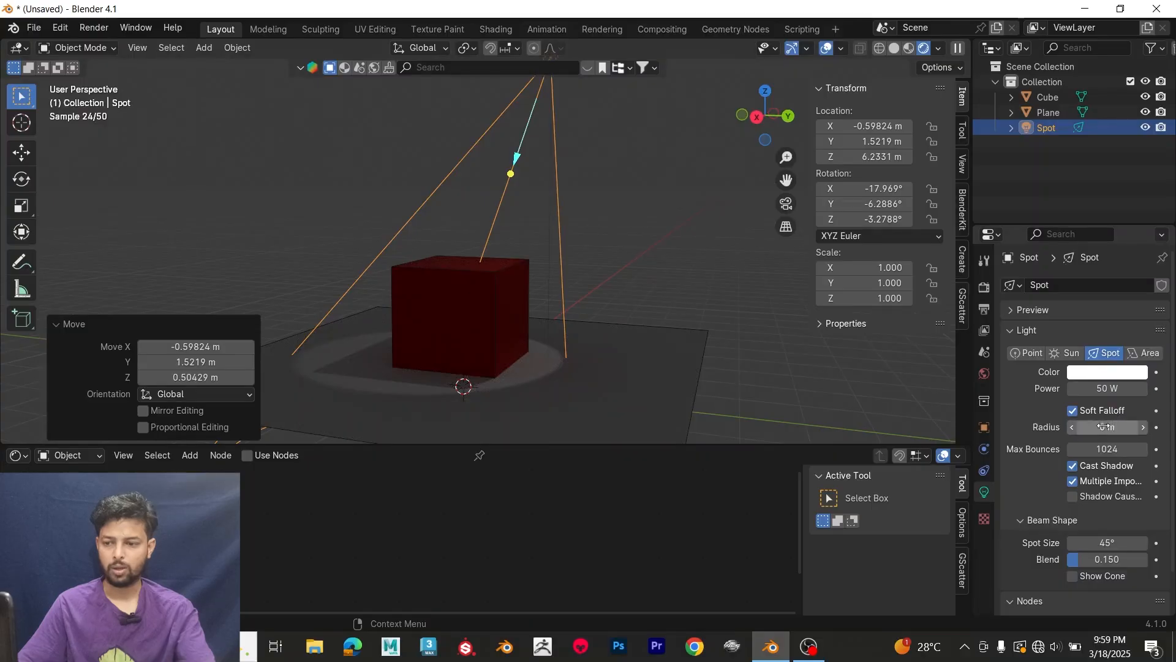
# Step: Try a 1.54 m radius on the spot light, reset it to 0 m, and switch its shadow casting off and on again
pyautogui.moveTo(1109, 428); pyautogui.dragTo(1138, 427)
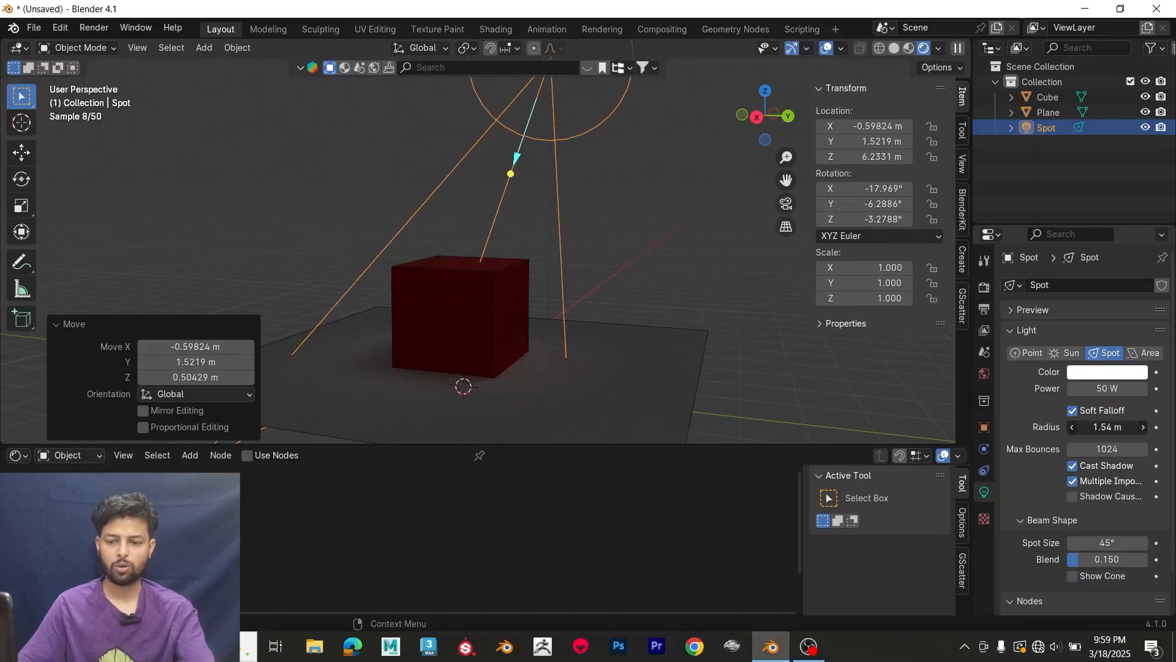
pyautogui.moveTo(1139, 427); pyautogui.dragTo(1096, 427)
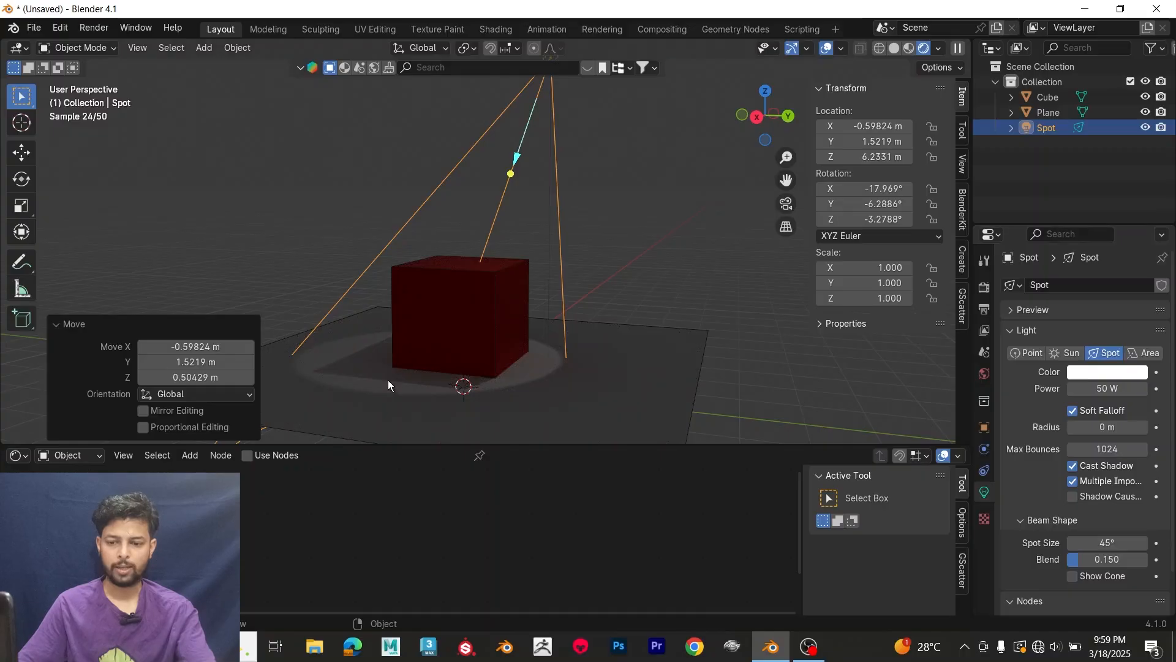
pyautogui.click(1073, 467)
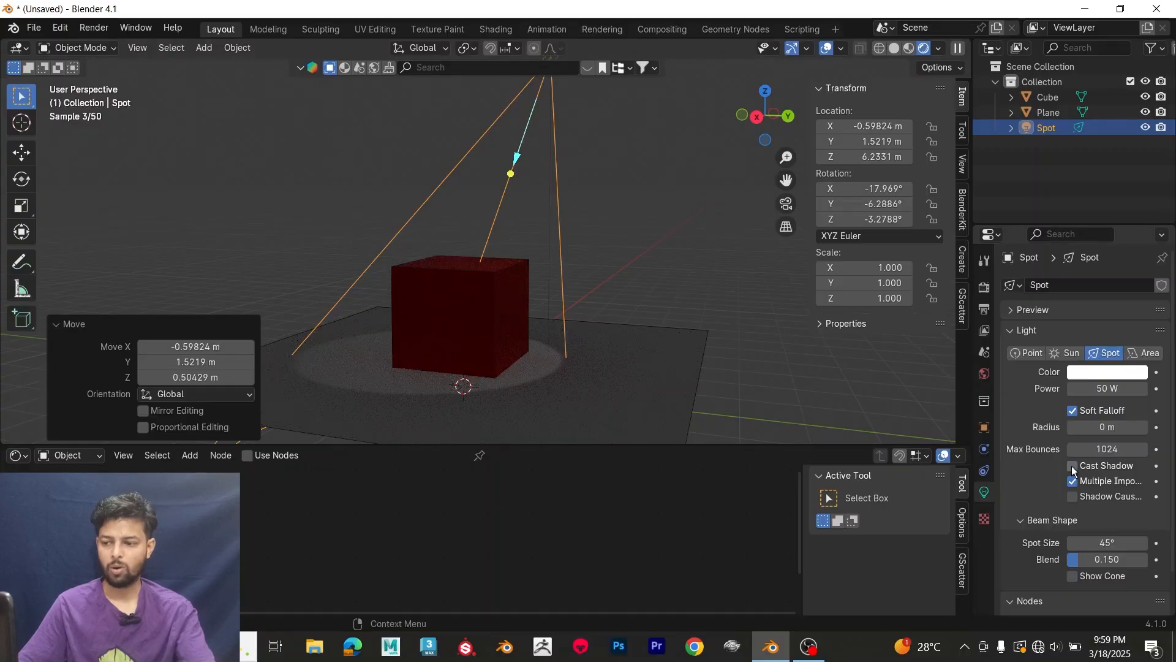
pyautogui.click(1073, 467)
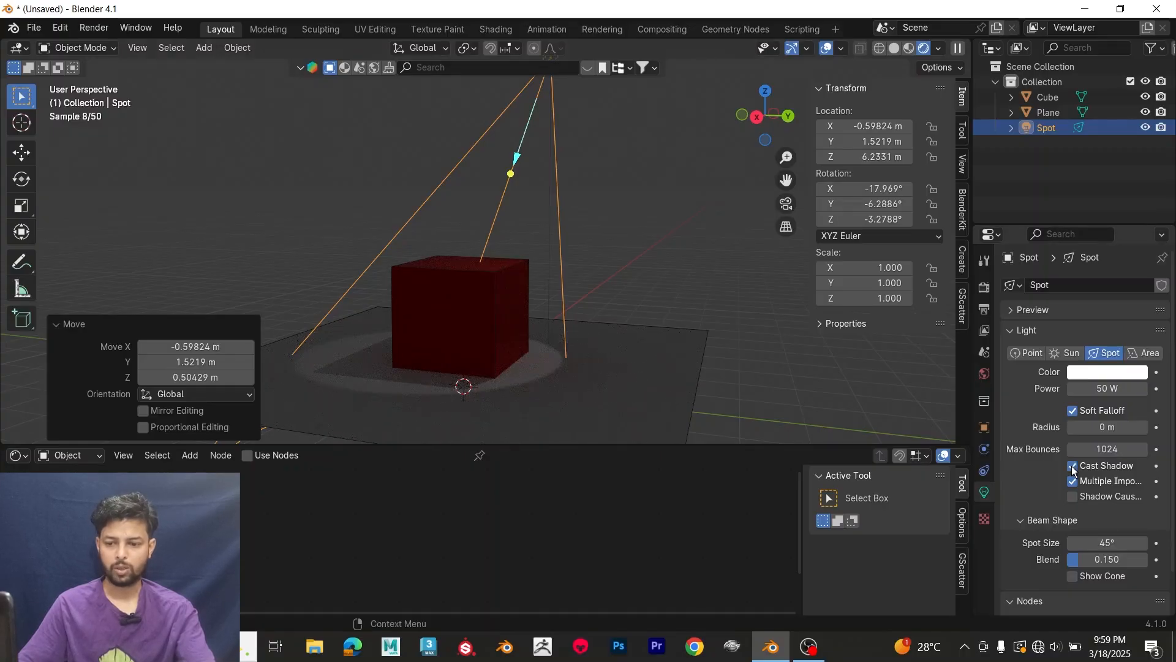
# Step: Widen the spot light's beam to a spot size of 46.7° and delete the light
pyautogui.moveTo(1106, 542)
pyautogui.mouseDown()
pyautogui.moveTo(1161, 543)
pyautogui.moveTo(1078, 543)
pyautogui.moveTo(1102, 542)
pyautogui.mouseUp()
pyautogui.scroll(-1, 610, 188)
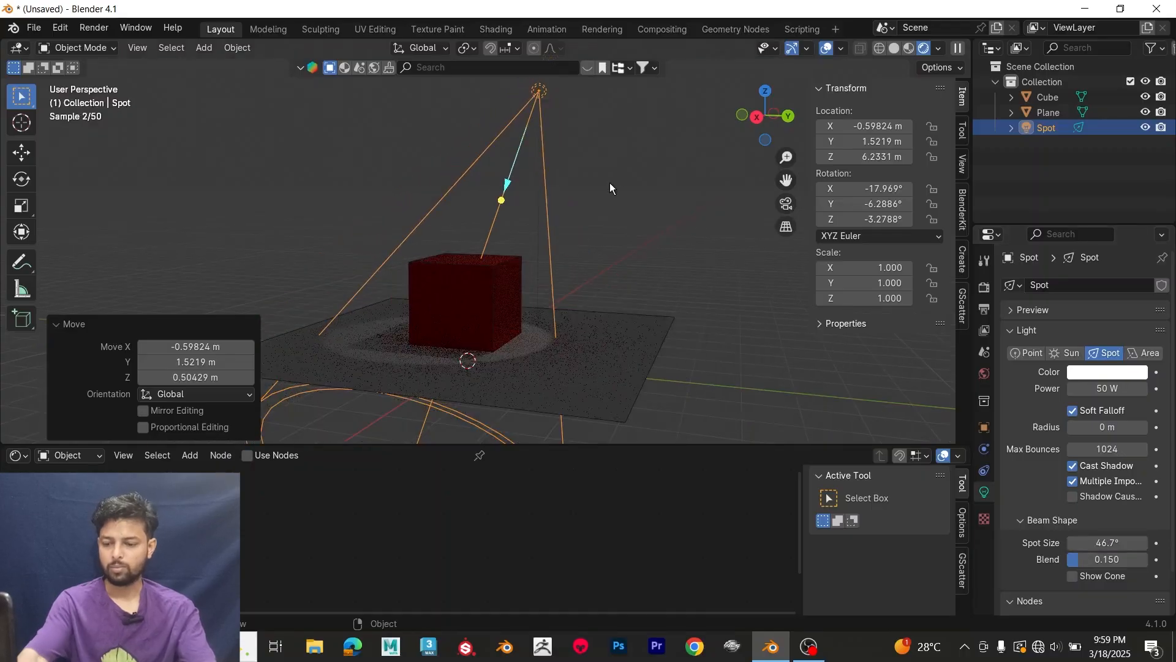
pyautogui.press('Delete')
# Step: Add an area light and raise it about 4.59 m along the Z axis, above the cube
pyautogui.hotkey('shift', 'a')
pyautogui.moveTo(611, 188)
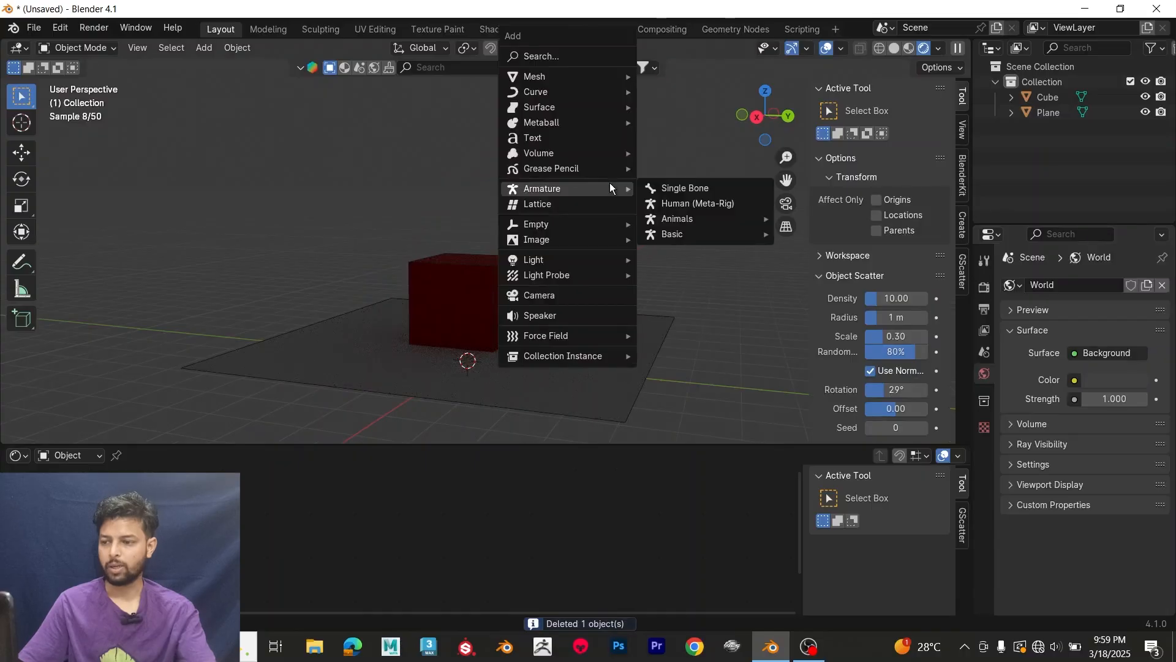
pyautogui.moveTo(598, 259)
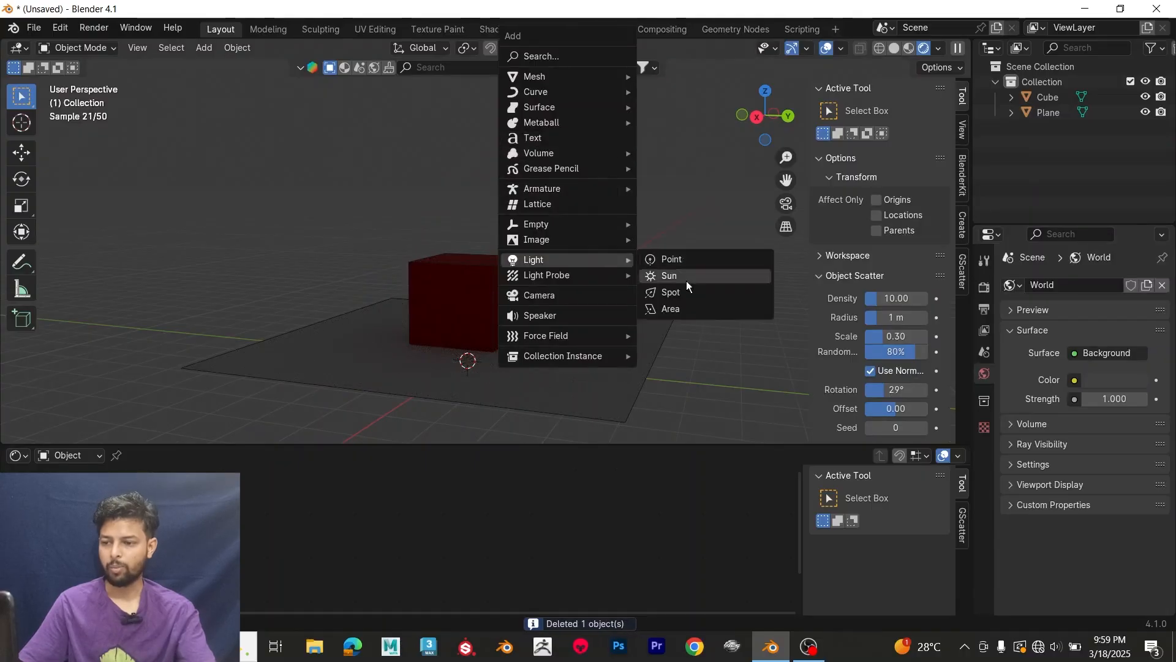
pyautogui.click(679, 309)
pyautogui.press('g')
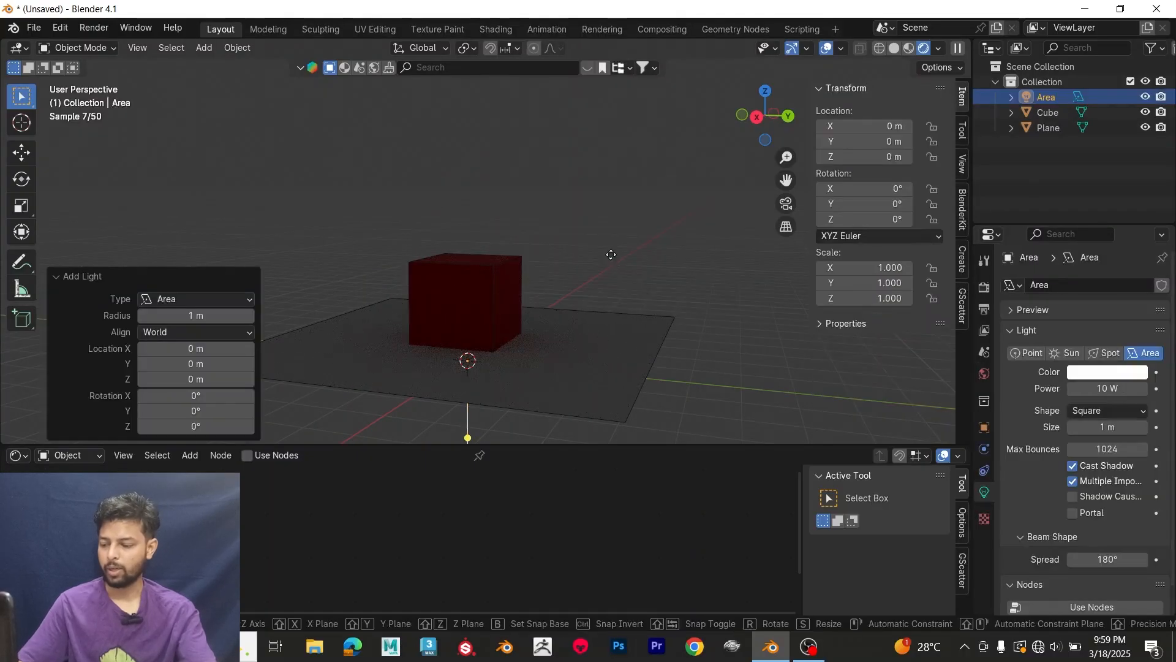
pyautogui.press('z')
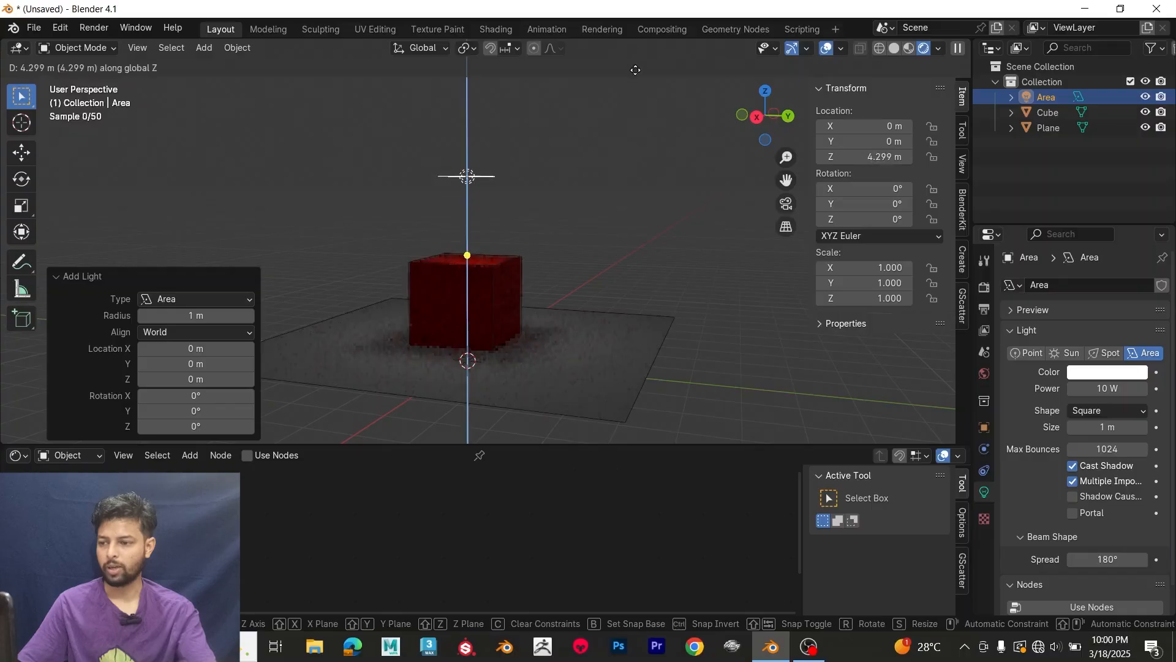
pyautogui.click(634, 71)
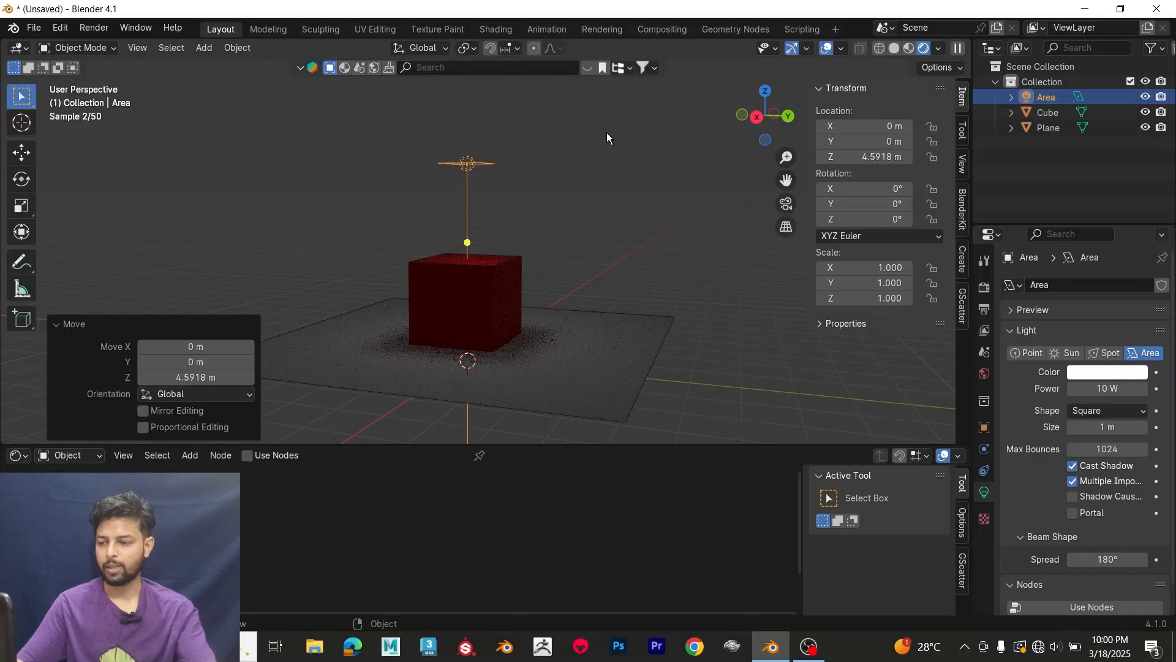
# Step: Rotate the area light about 40.3° in the view and set its power to 13 W and size to 1.17 m
pyautogui.press('r')
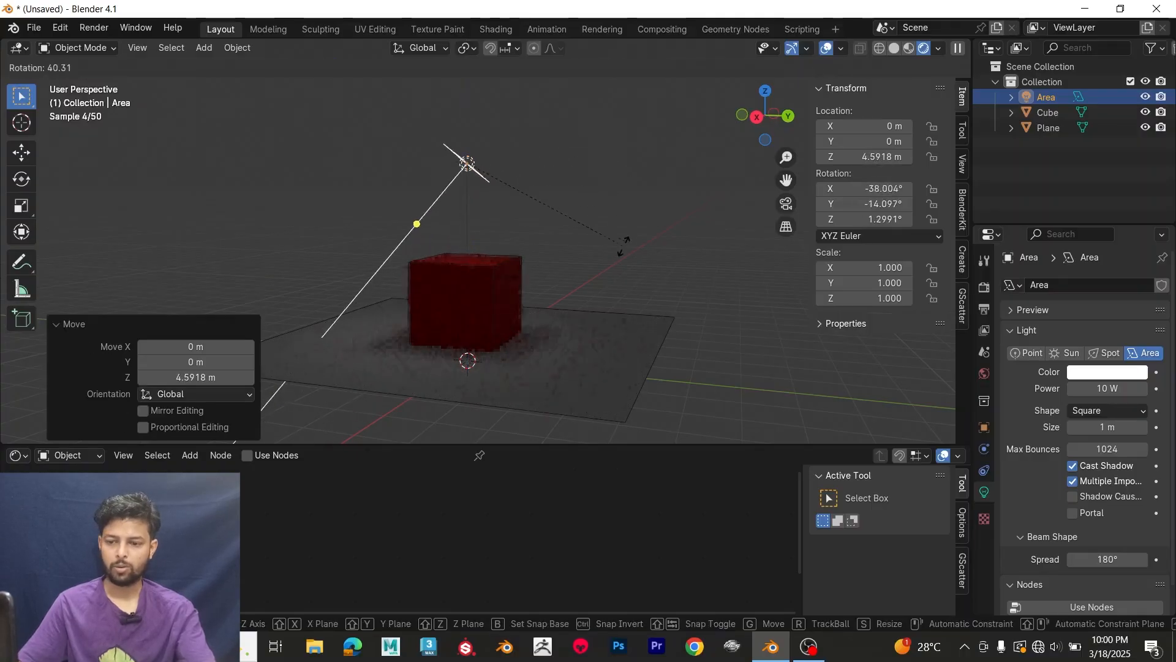
pyautogui.click(623, 246)
pyautogui.moveTo(1098, 389)
pyautogui.mouseDown()
pyautogui.moveTo(1134, 389)
pyautogui.moveTo(1095, 385)
pyautogui.mouseUp()
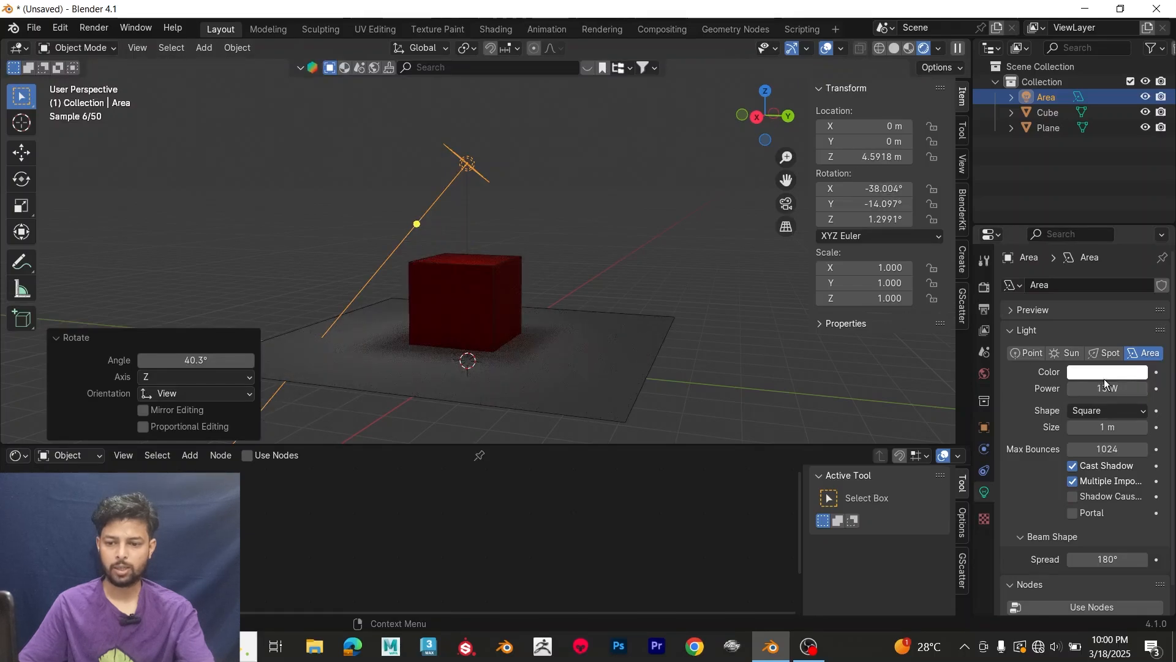
pyautogui.moveTo(1107, 427); pyautogui.dragTo(1122, 427)
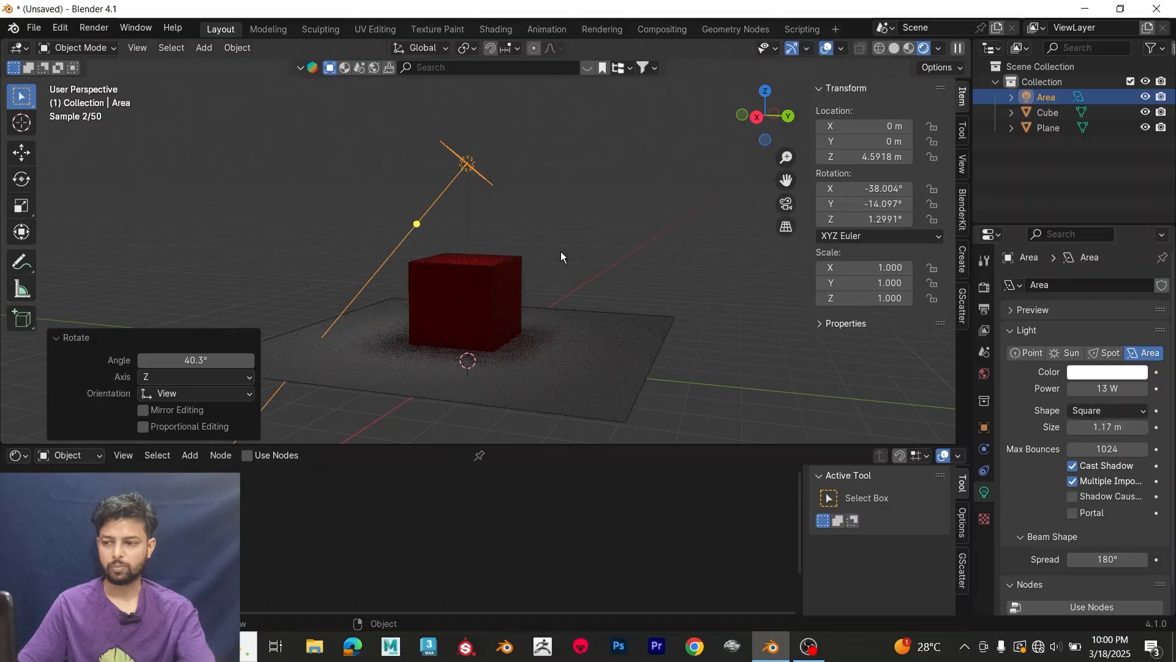
# Step: Replace the area light with a sun light raised about 5.79 m along the Z axis
pyautogui.moveTo(560, 251); pyautogui.dragTo(547, 263, button='middle')
pyautogui.press('Delete')
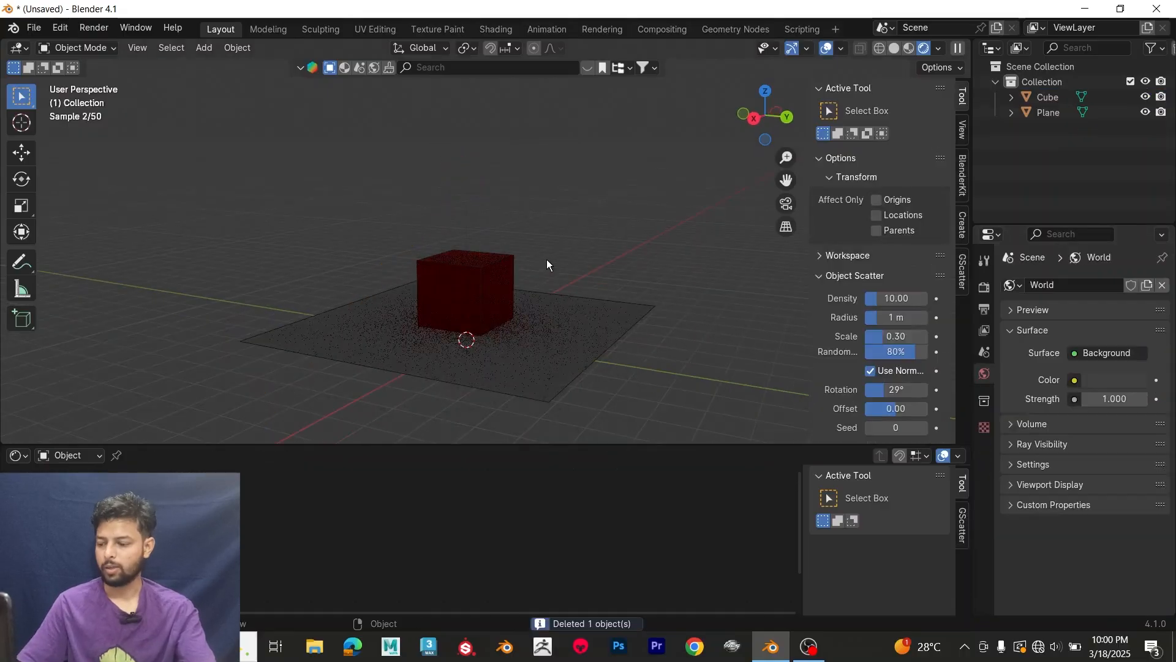
pyautogui.hotkey('shift', 'a')
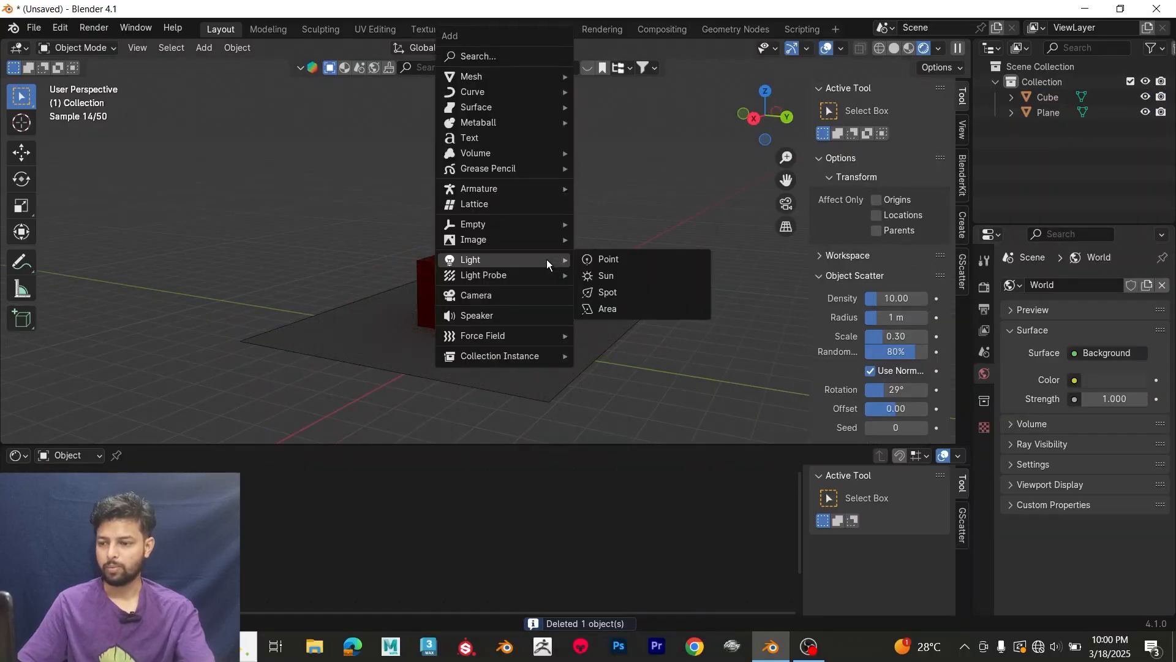
pyautogui.click(598, 274)
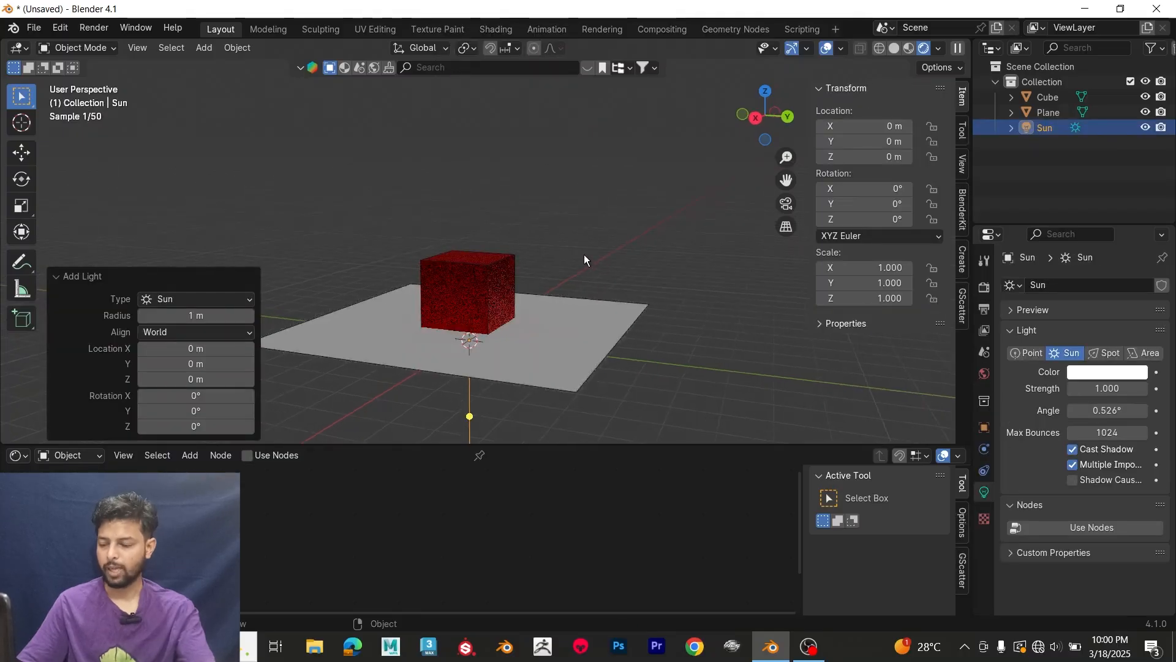
pyautogui.press('g')
pyautogui.press('z')
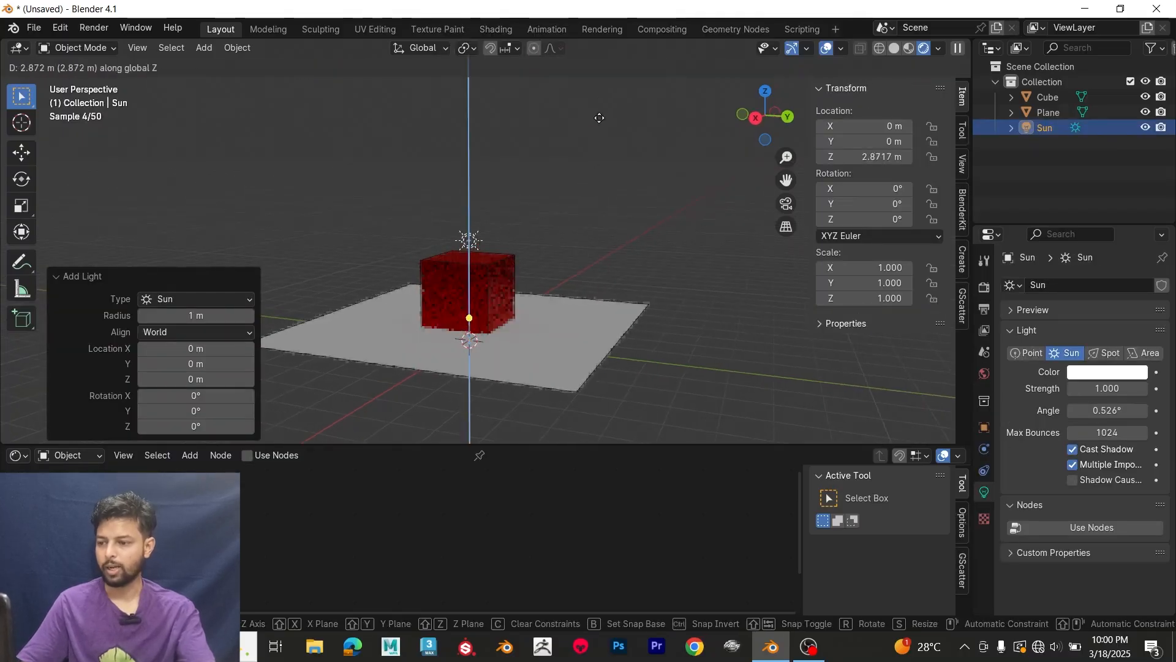
pyautogui.click(603, 52)
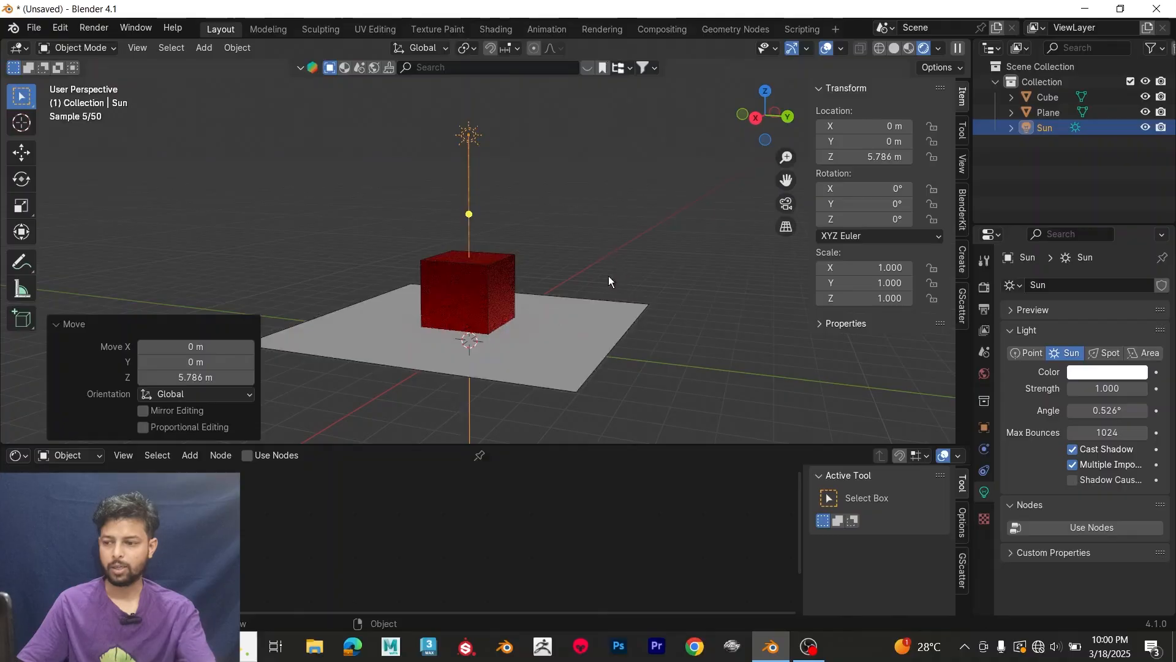
# Step: Rotate the sun light about 38.6° in the view so it shines on the cube at an angle
pyautogui.moveTo(609, 277); pyautogui.dragTo(558, 224, button='middle')
pyautogui.press('r')
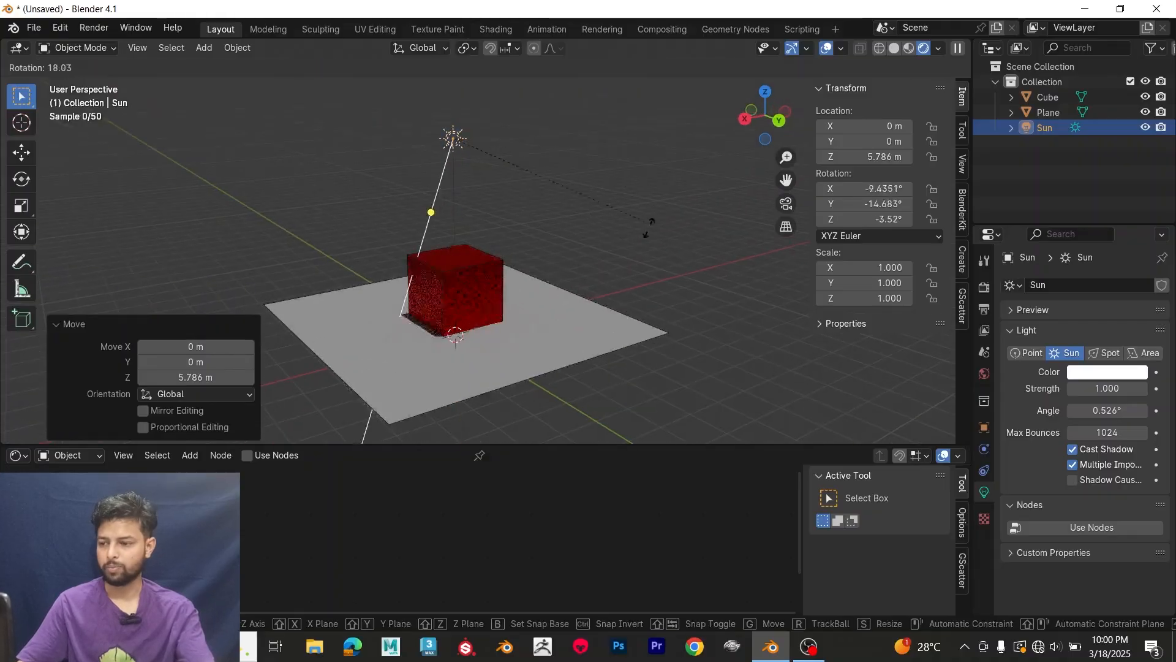
pyautogui.click(604, 283)
pyautogui.moveTo(603, 284); pyautogui.dragTo(599, 251, button='middle')
pyautogui.scroll(1, 598, 252)
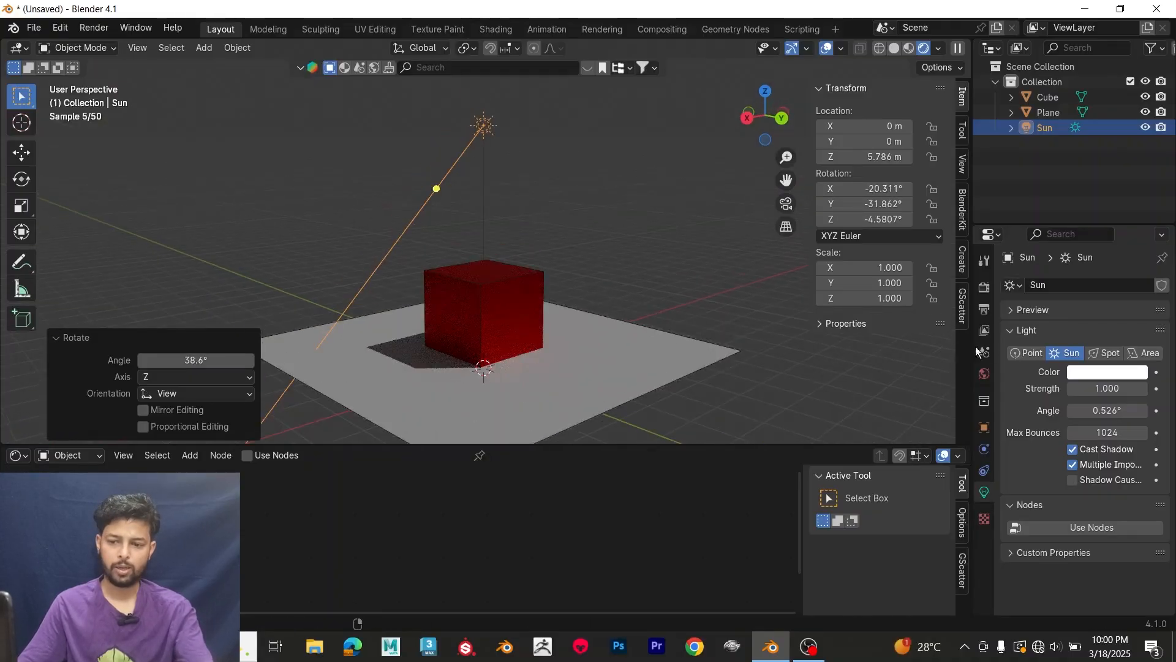
# Step: Adjust the sun light's strength to 0.73
pyautogui.doubleClick(1105, 389)
pyautogui.write('0.15')
pyautogui.press('Return')
pyautogui.moveTo(1106, 389); pyautogui.dragTo(1143, 389)
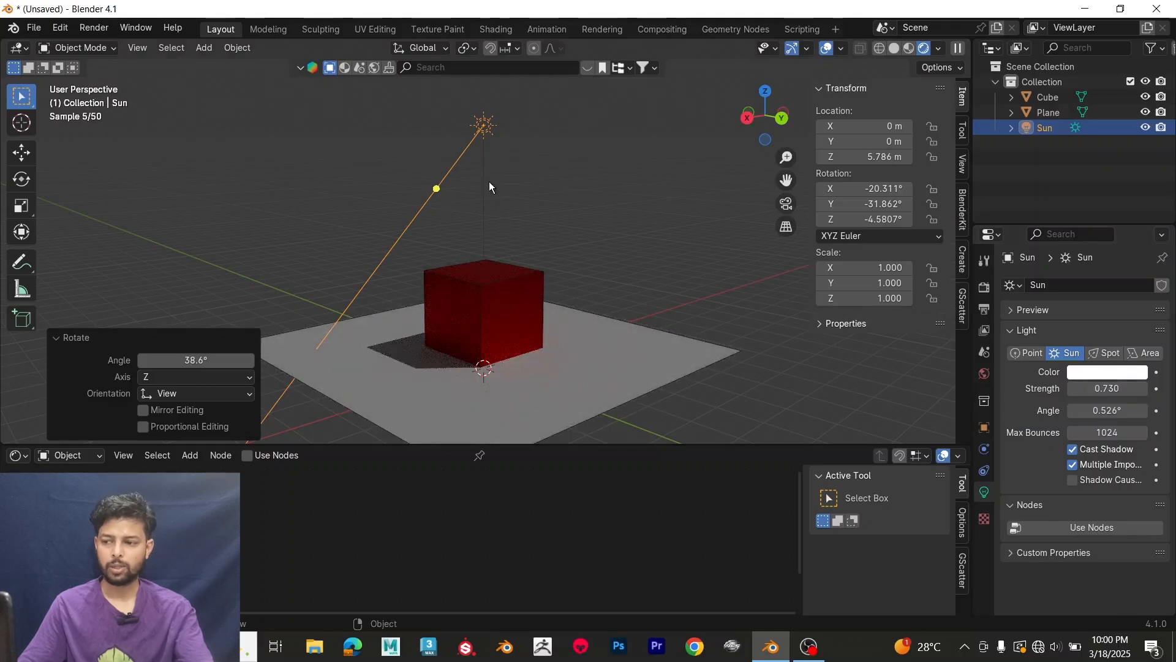
# Step: Delete the sun light from the scene
pyautogui.moveTo(489, 182); pyautogui.dragTo(492, 173, button='middle')
pyautogui.moveTo(464, 115); pyautogui.dragTo(517, 152)
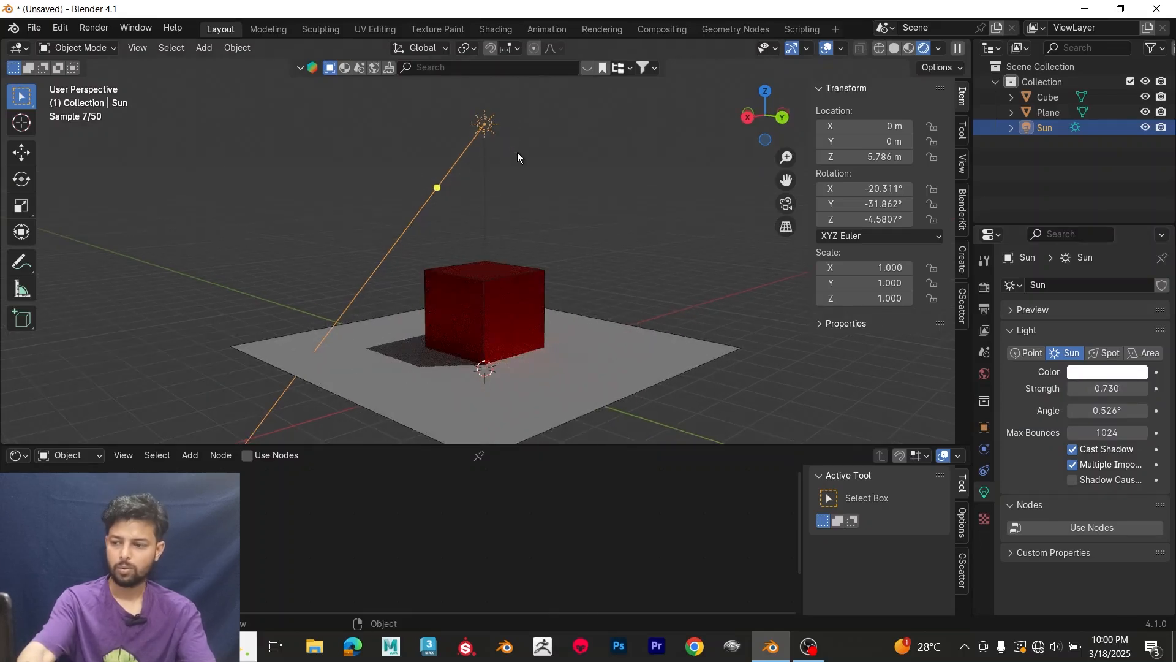
pyautogui.press('Delete')
# Step: Assign a Sky Texture to the world background's color
pyautogui.moveTo(581, 221); pyautogui.dragTo(628, 343, button='middle')
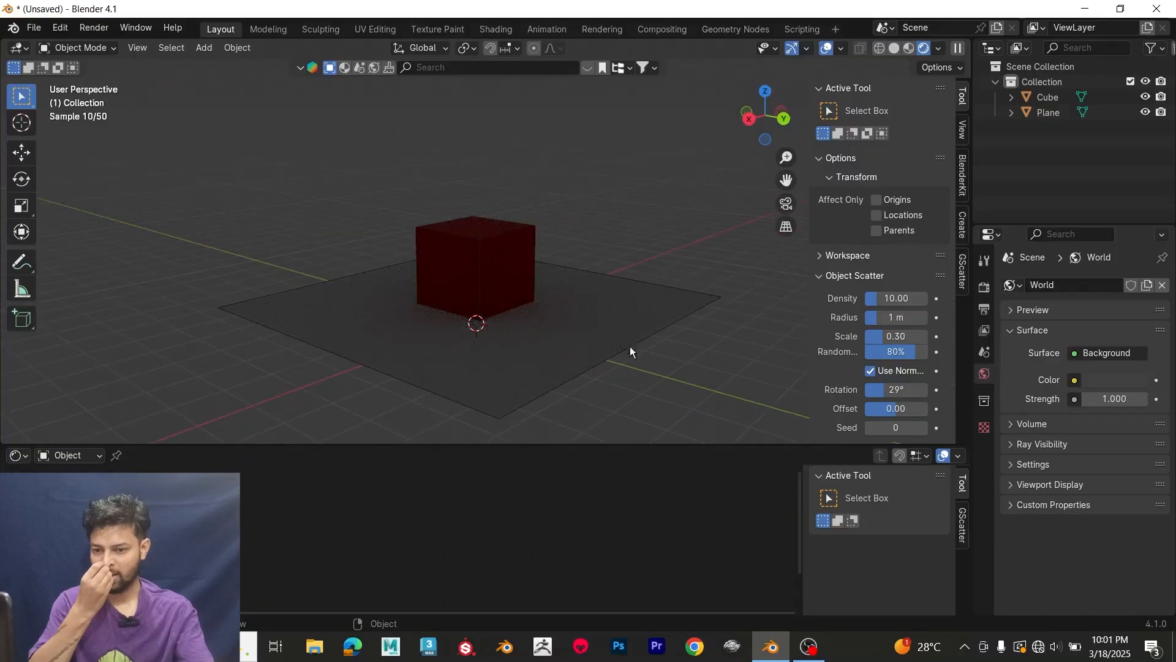
pyautogui.click(1075, 381)
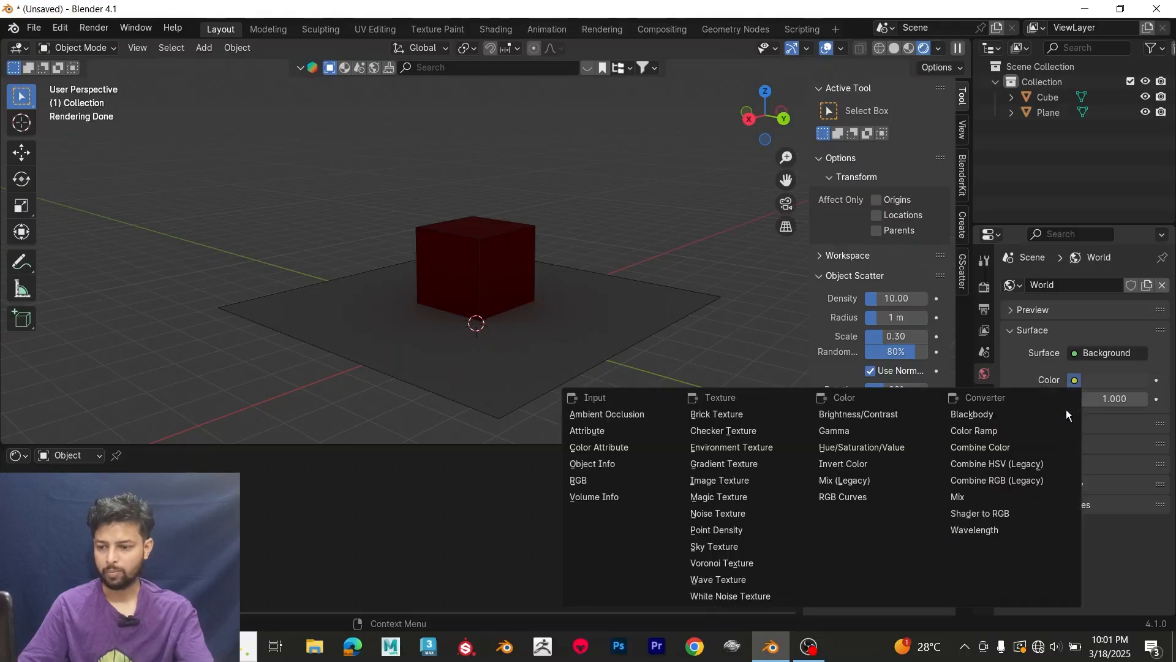
pyautogui.click(724, 546)
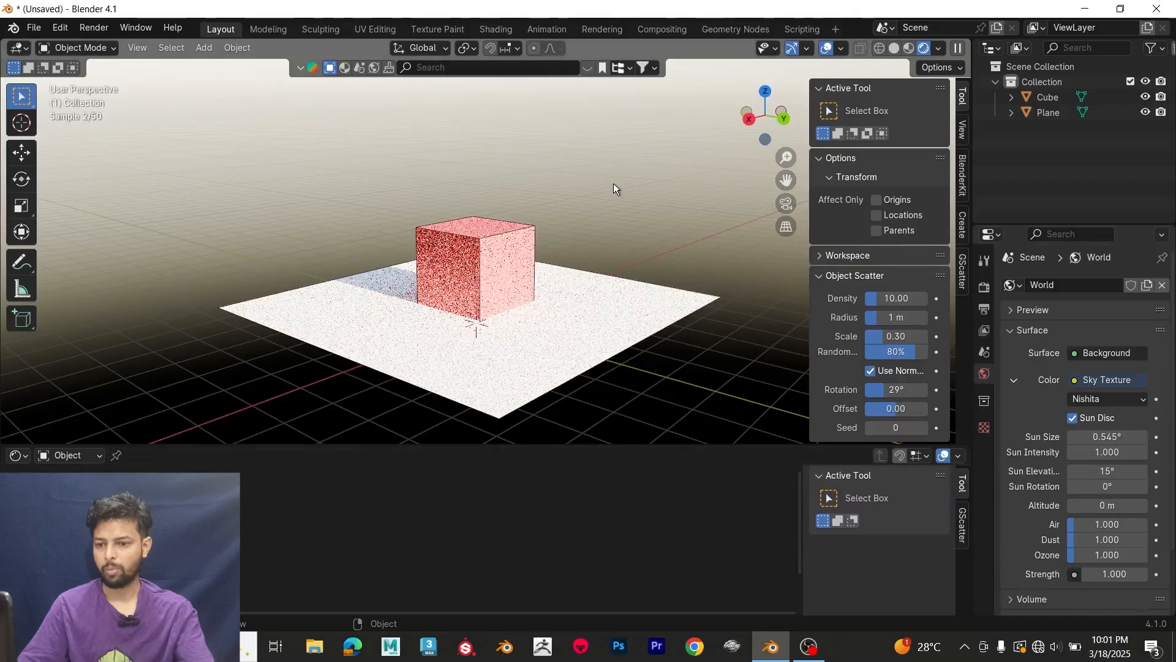
# Step: Set the sky texture's sun size to about 8.24° and its sun intensity to 1
pyautogui.moveTo(628, 181); pyautogui.dragTo(691, 182, button='middle')
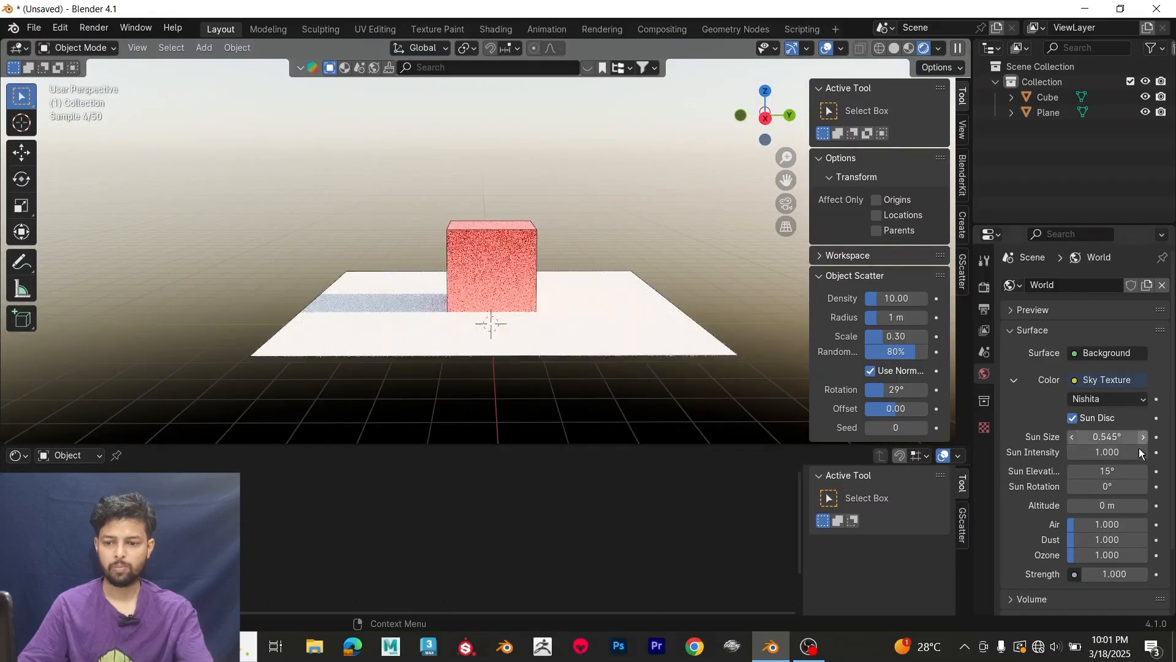
pyautogui.moveTo(1107, 437)
pyautogui.mouseDown()
pyautogui.moveTo(1122, 437)
pyautogui.moveTo(1087, 453)
pyautogui.moveTo(1113, 453)
pyautogui.mouseUp()
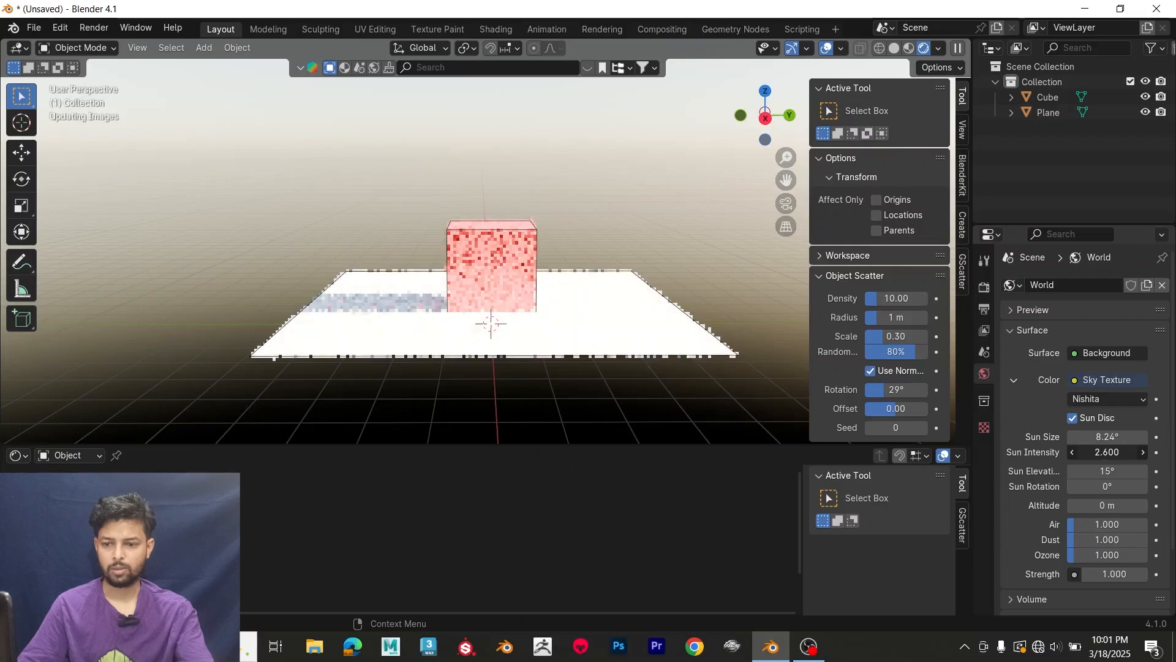
pyautogui.click(1104, 452)
pyautogui.write('1')
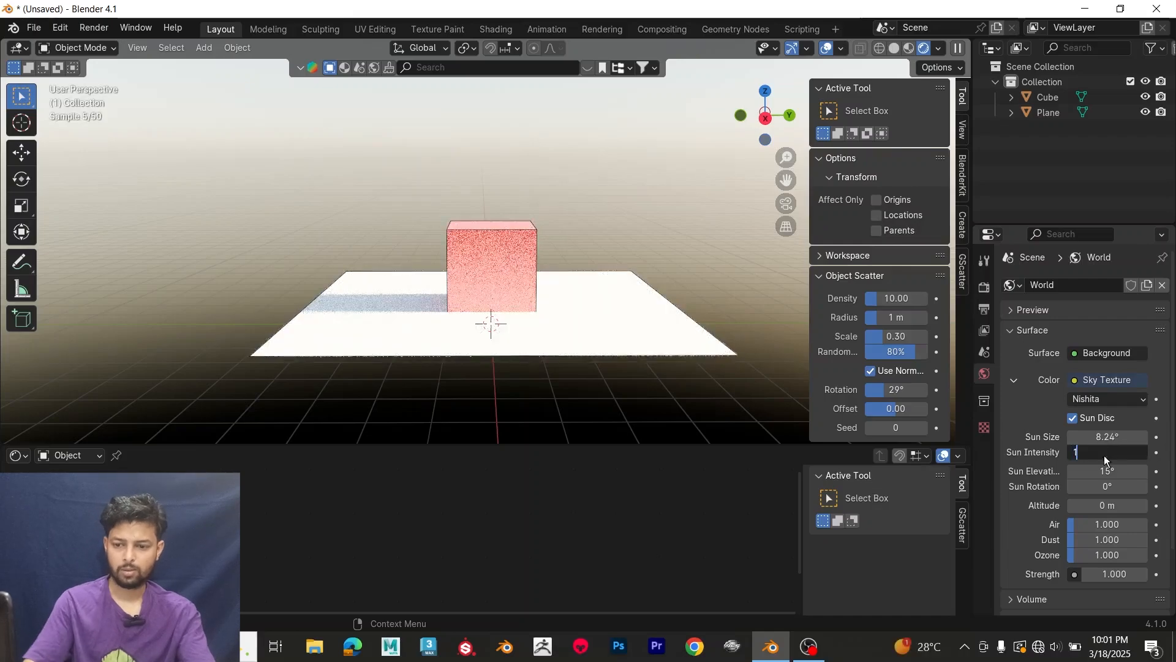
# Step: Set the sky's sun elevation to 1° and its sun rotation to about -23.7°
pyautogui.click(1104, 472)
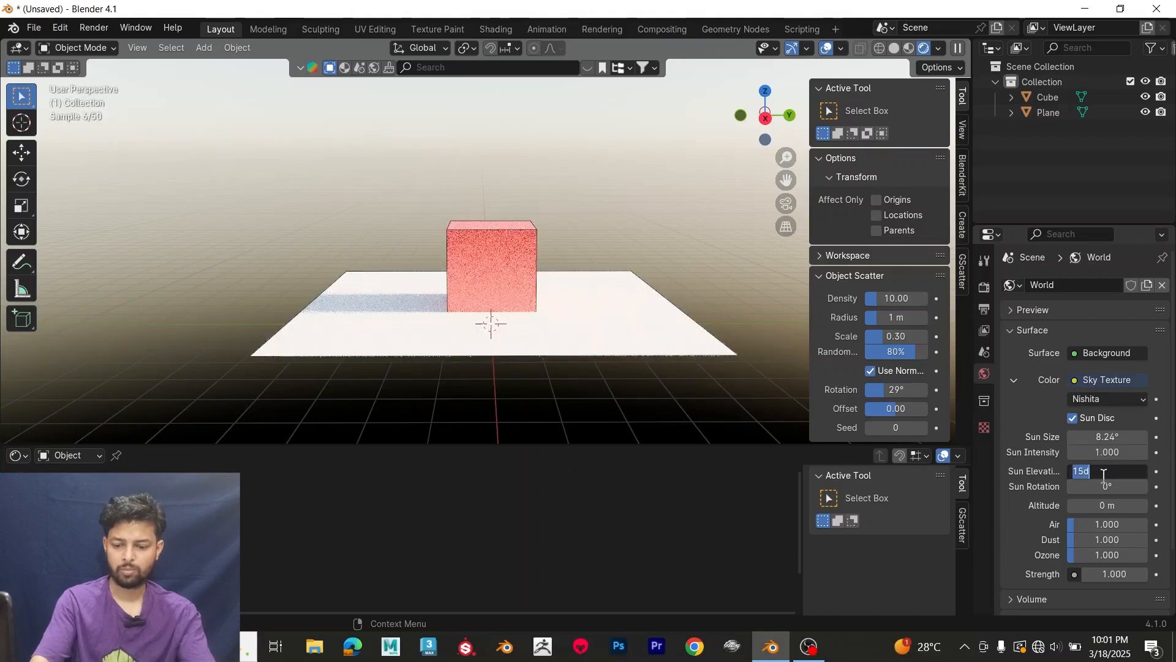
pyautogui.write('1')
pyautogui.press('Return')
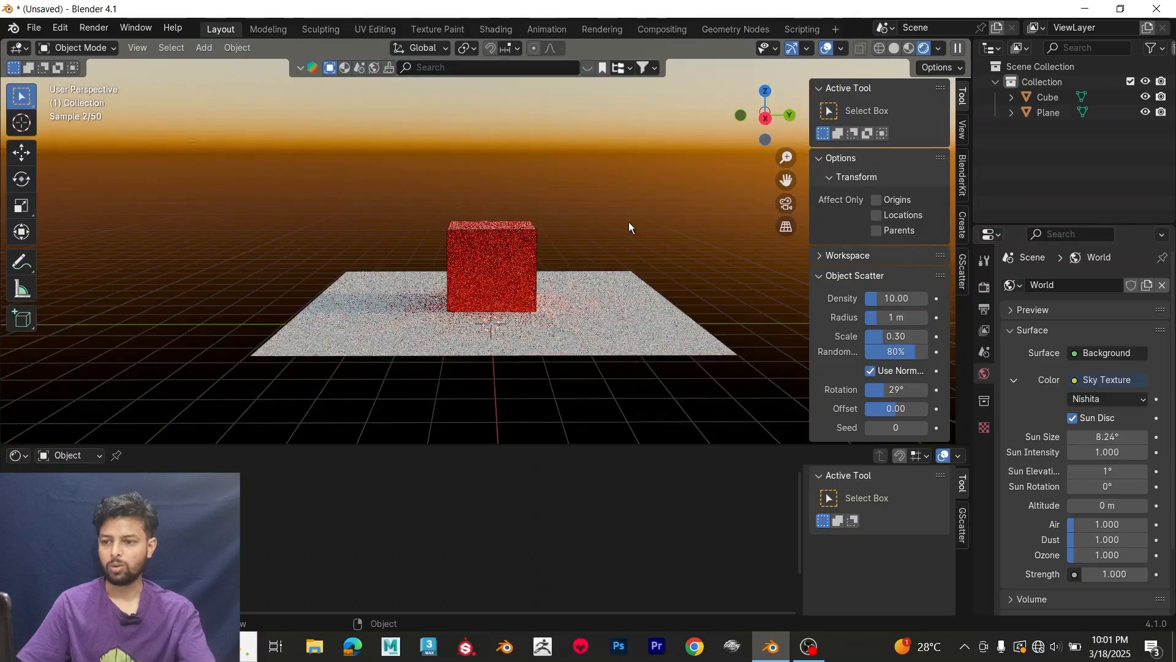
pyautogui.moveTo(629, 222); pyautogui.dragTo(685, 195, button='middle')
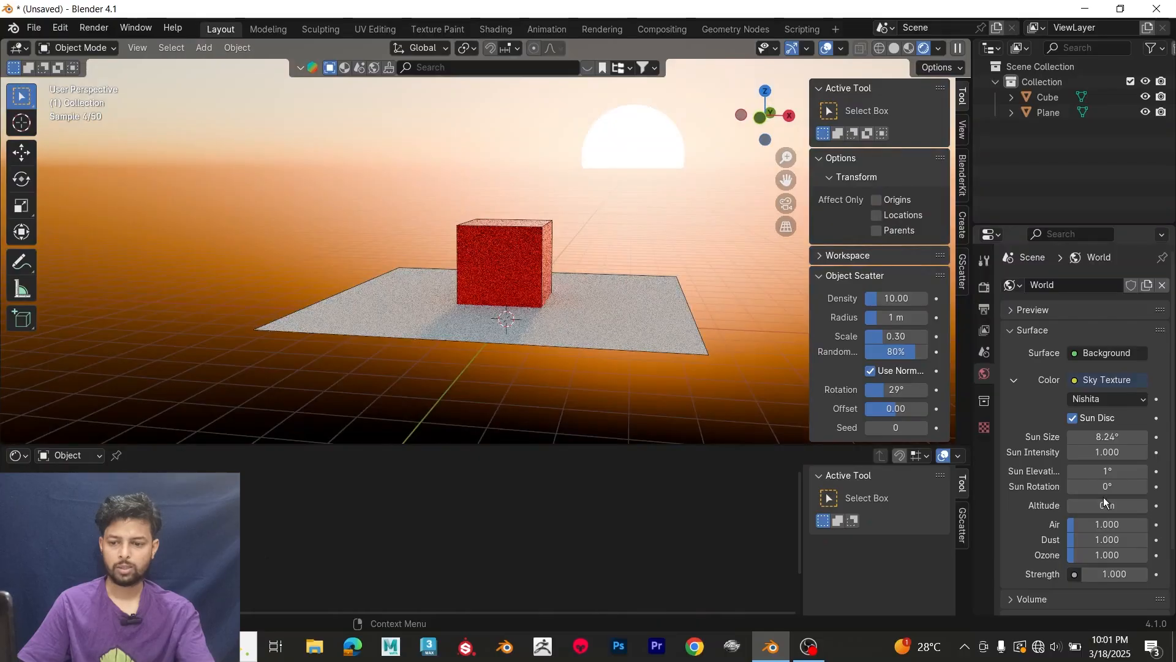
pyautogui.moveTo(1107, 488)
pyautogui.mouseDown()
pyautogui.moveTo(1140, 488)
pyautogui.moveTo(1014, 488)
pyautogui.moveTo(1110, 484)
pyautogui.mouseUp()
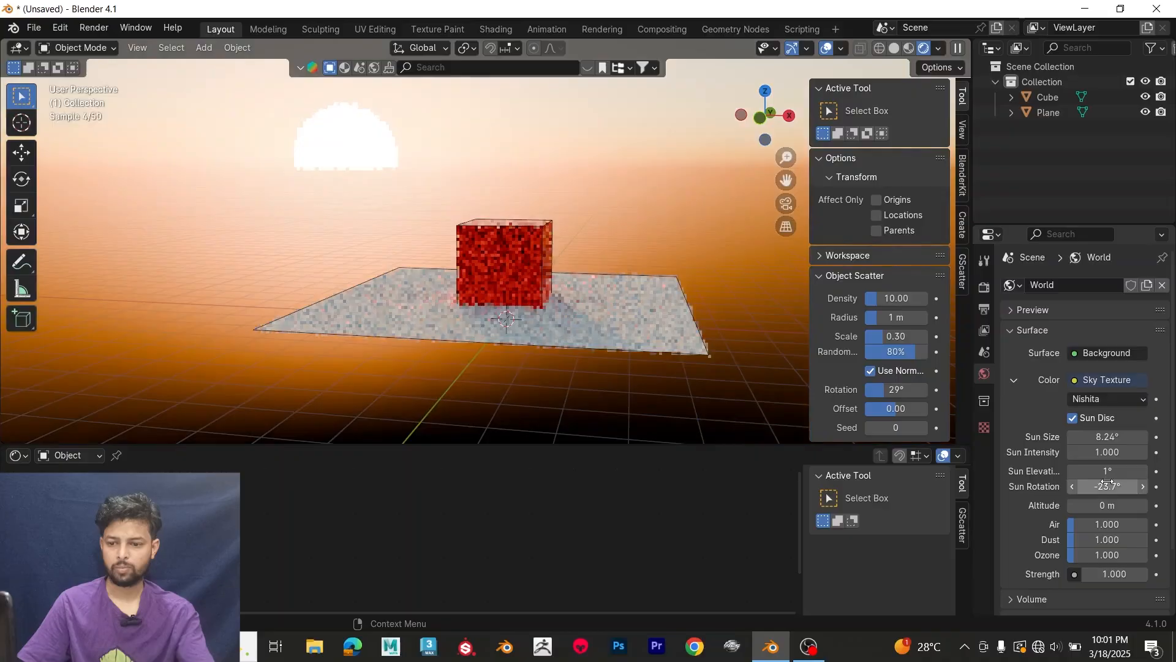
# Step: Set the sky texture's sun intensity to 0.3 and its sun size to 1°
pyautogui.click(1113, 452)
pyautogui.press('BackSpace')
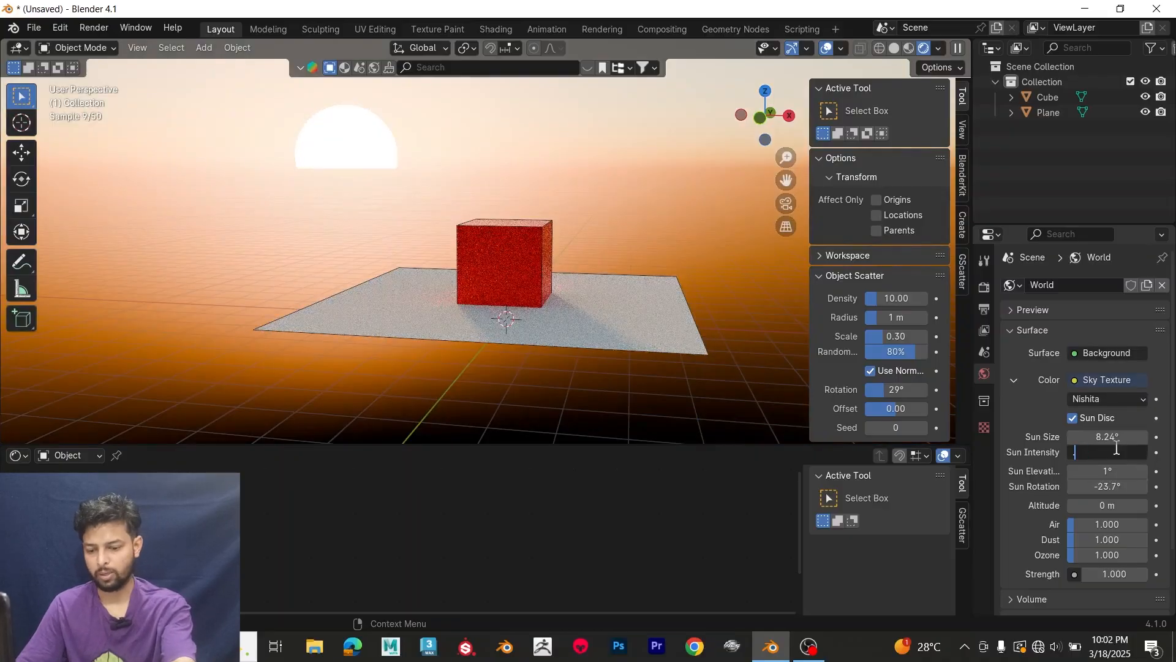
pyautogui.write('0.3')
pyautogui.press('Return')
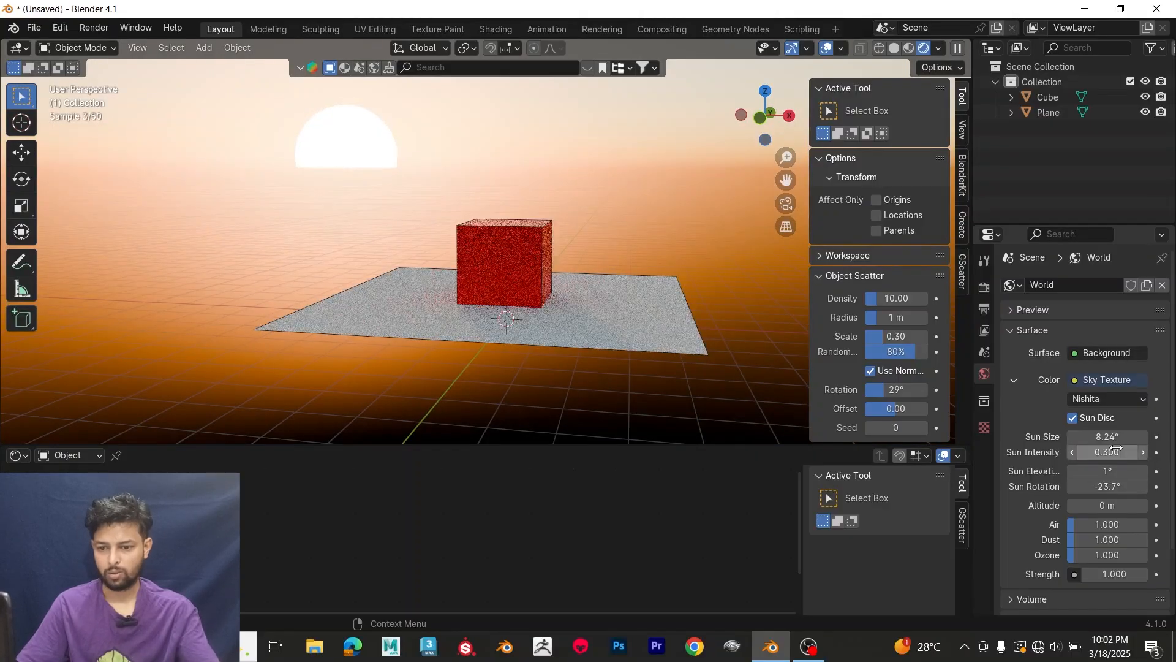
pyautogui.click(1113, 437)
pyautogui.write('1')
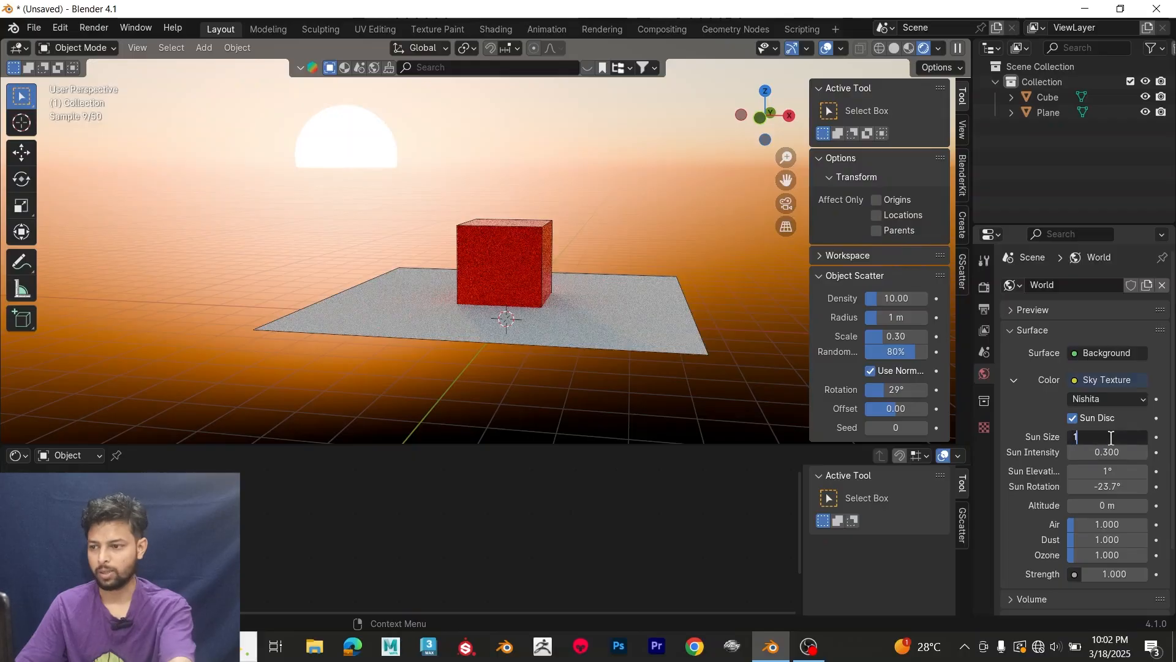
pyautogui.press('Return')
# Step: Lower the sky's sun elevation to about -0.3°, raise it to about 17.7°, and inspect the cube's shadow
pyautogui.moveTo(1110, 471); pyautogui.dragTo(1095, 471)
pyautogui.moveTo(516, 280); pyautogui.dragTo(446, 223, button='middle')
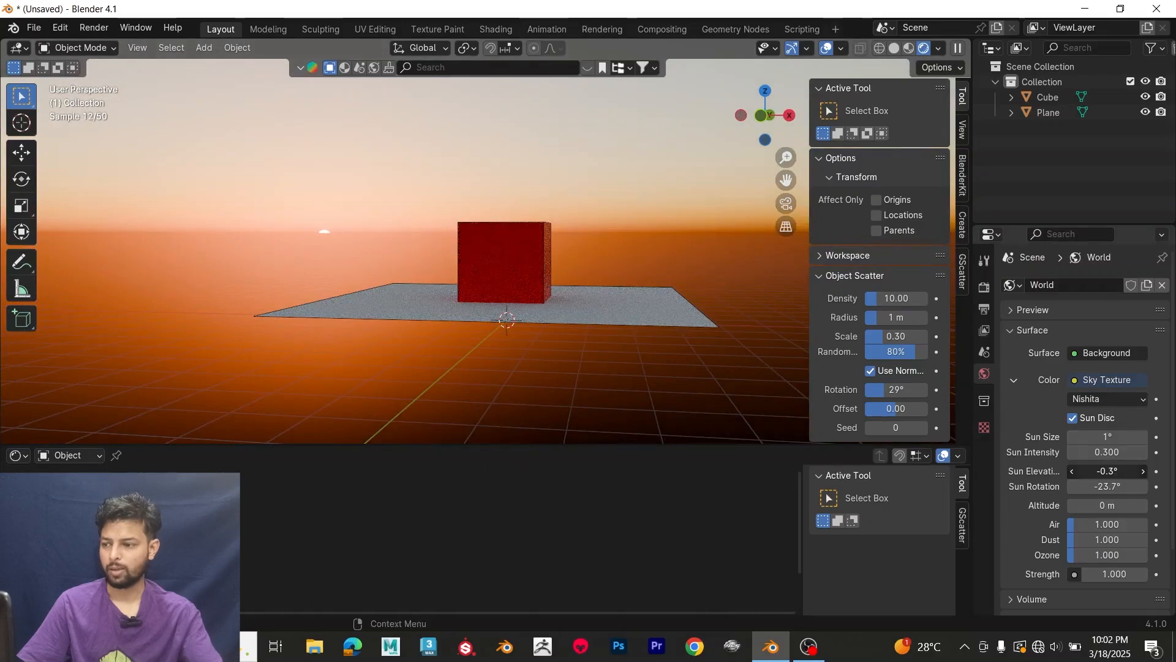
pyautogui.moveTo(1108, 472); pyautogui.dragTo(1147, 471)
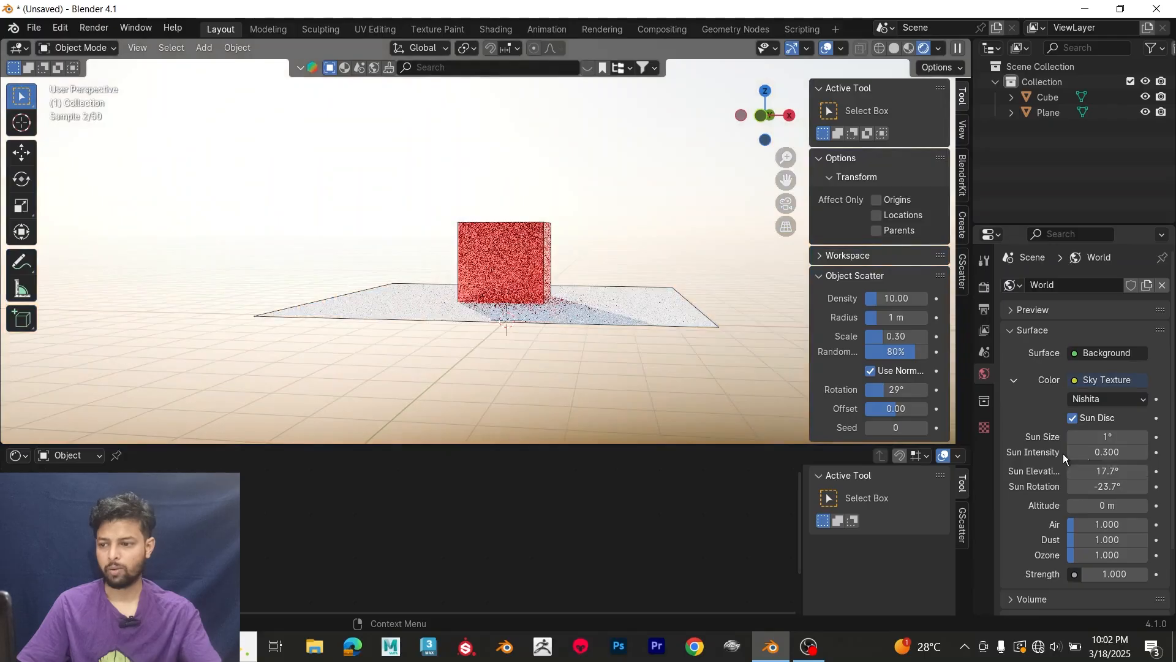
pyautogui.moveTo(558, 215); pyautogui.dragTo(460, 253, button='middle')
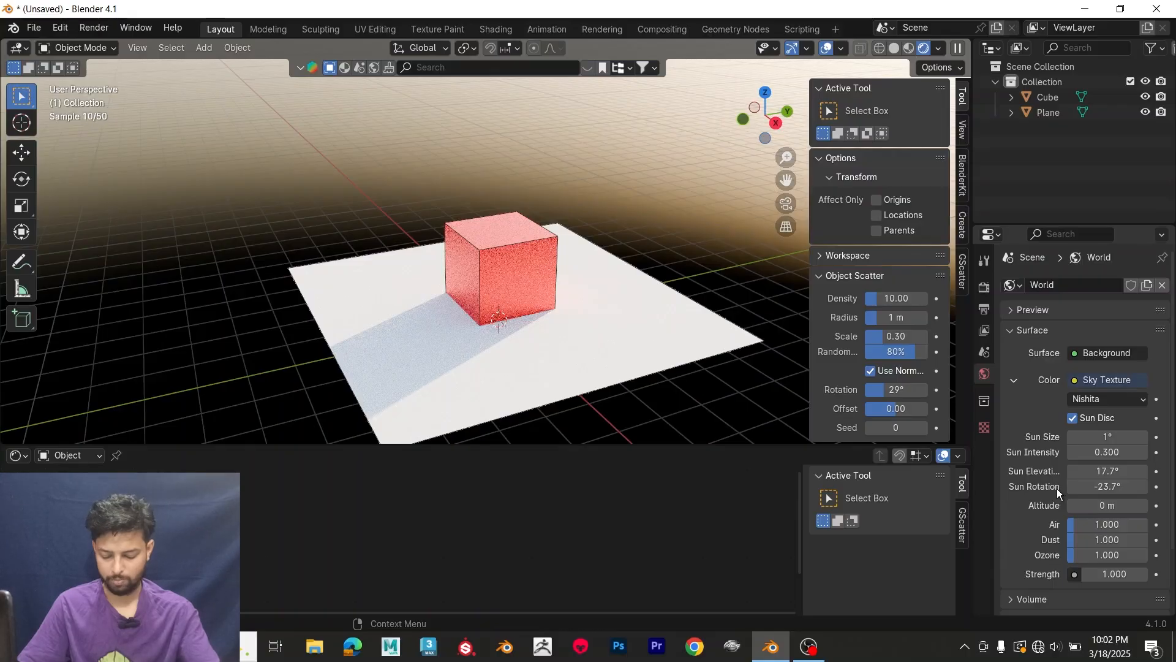
pyautogui.scroll(-1, 554, 226)
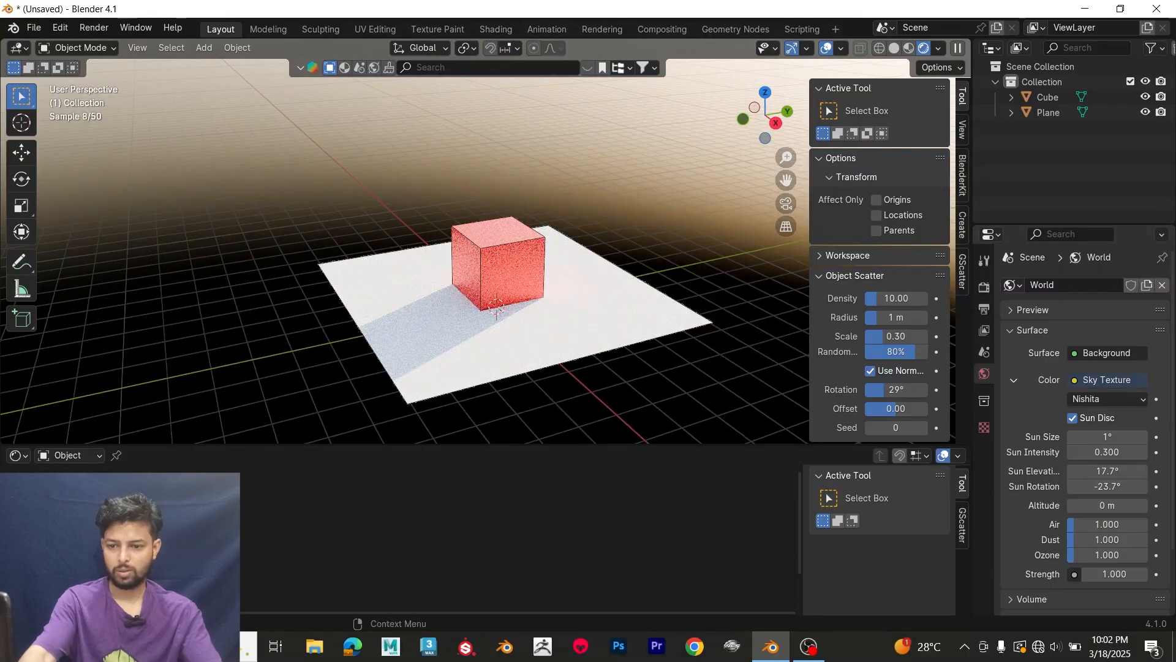
# Step: Remove the Sky Texture from the world background's color
pyautogui.click(1106, 353)
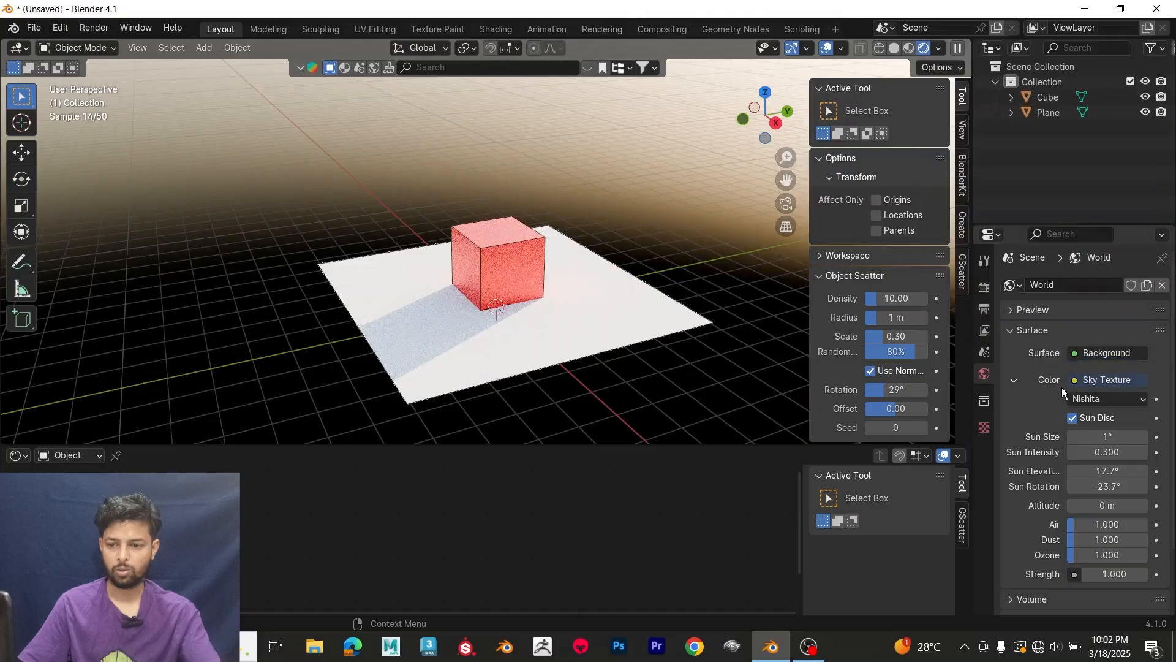
pyautogui.click(1076, 380)
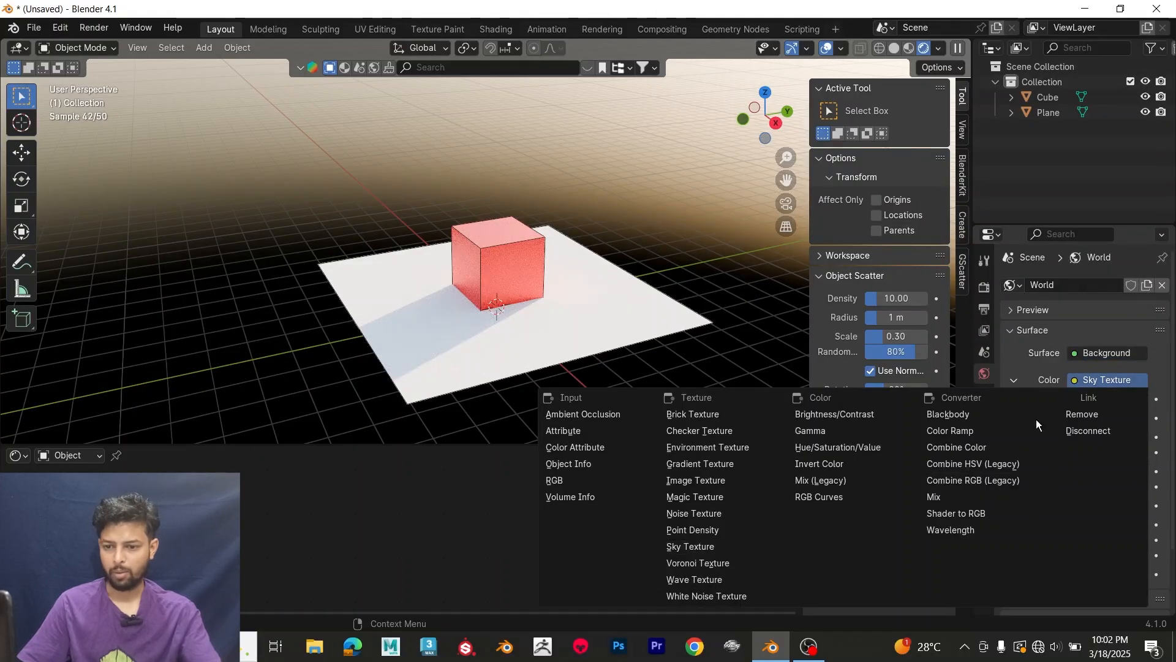
pyautogui.click(1083, 415)
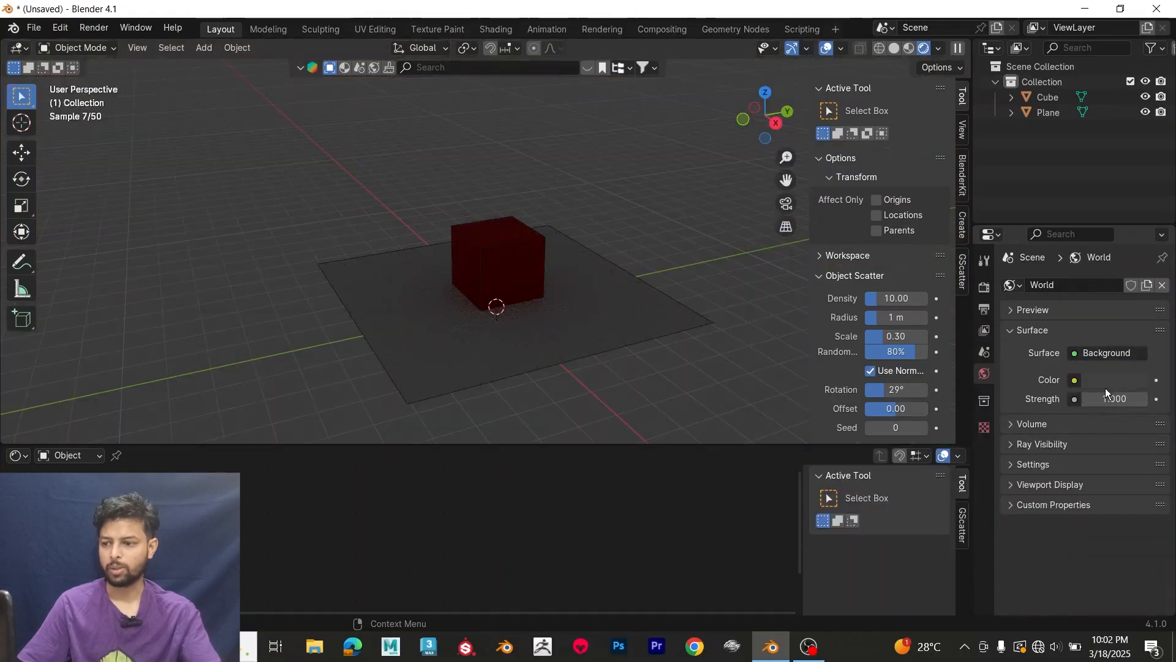
pyautogui.scroll(3, 579, 289)
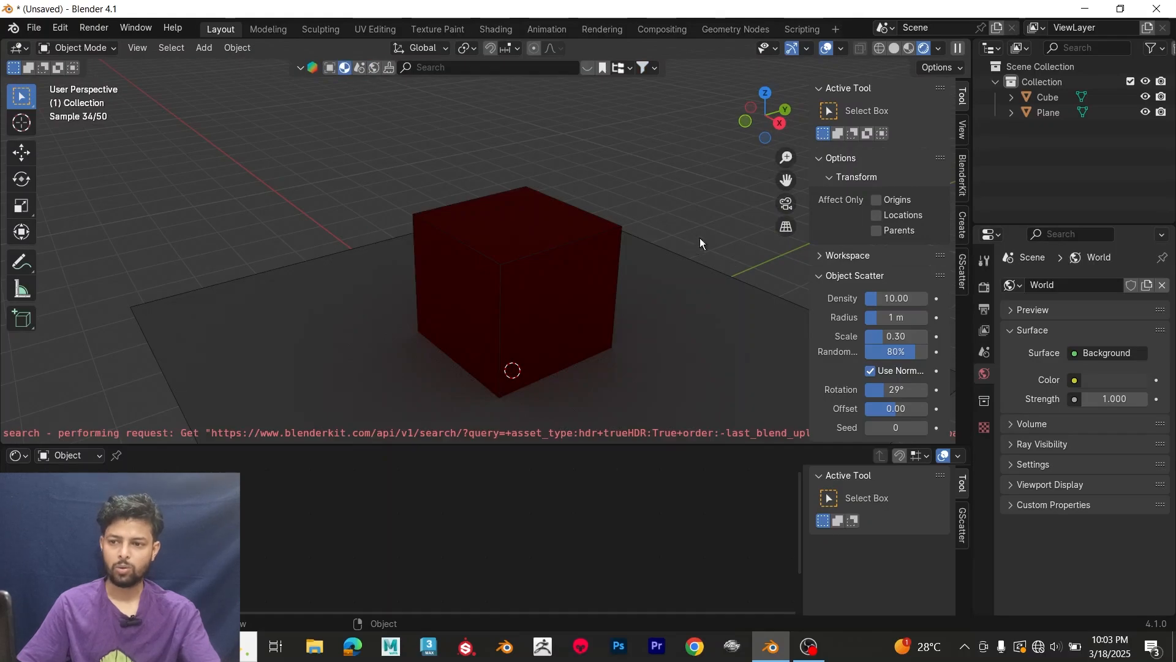
# Step: Turn off scene lights and scene world in the rendered viewport shading so the built-in HDRI lights the cube
pyautogui.click(942, 48)
pyautogui.click(860, 171)
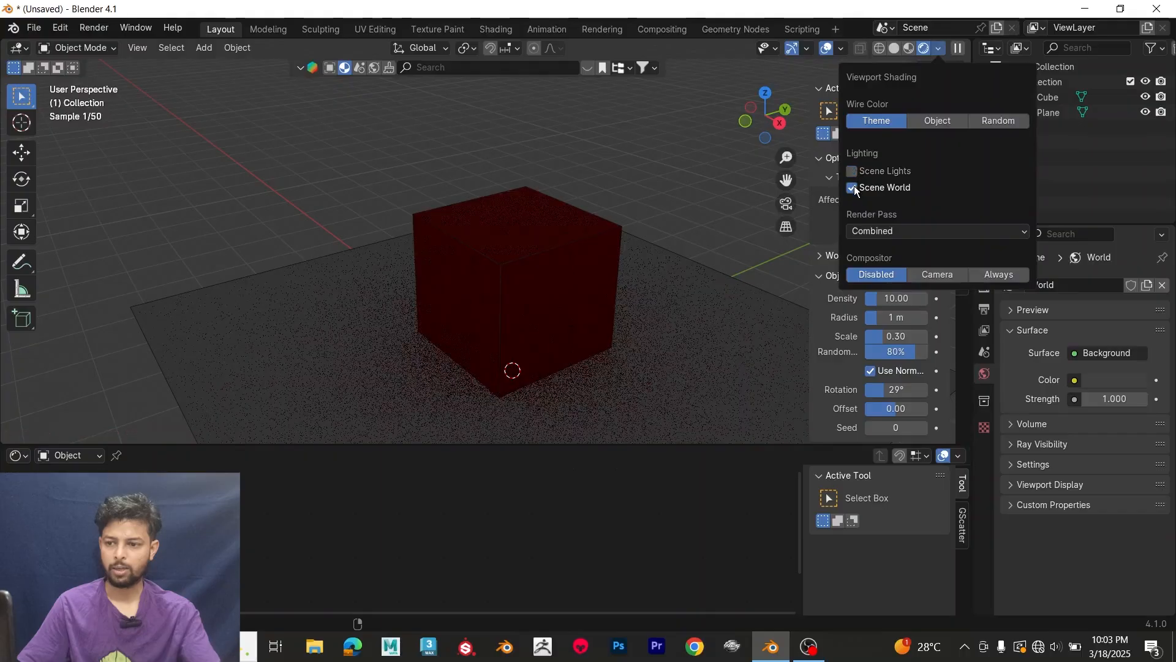
pyautogui.click(854, 187)
pyautogui.moveTo(706, 193); pyautogui.dragTo(705, 168, button='middle')
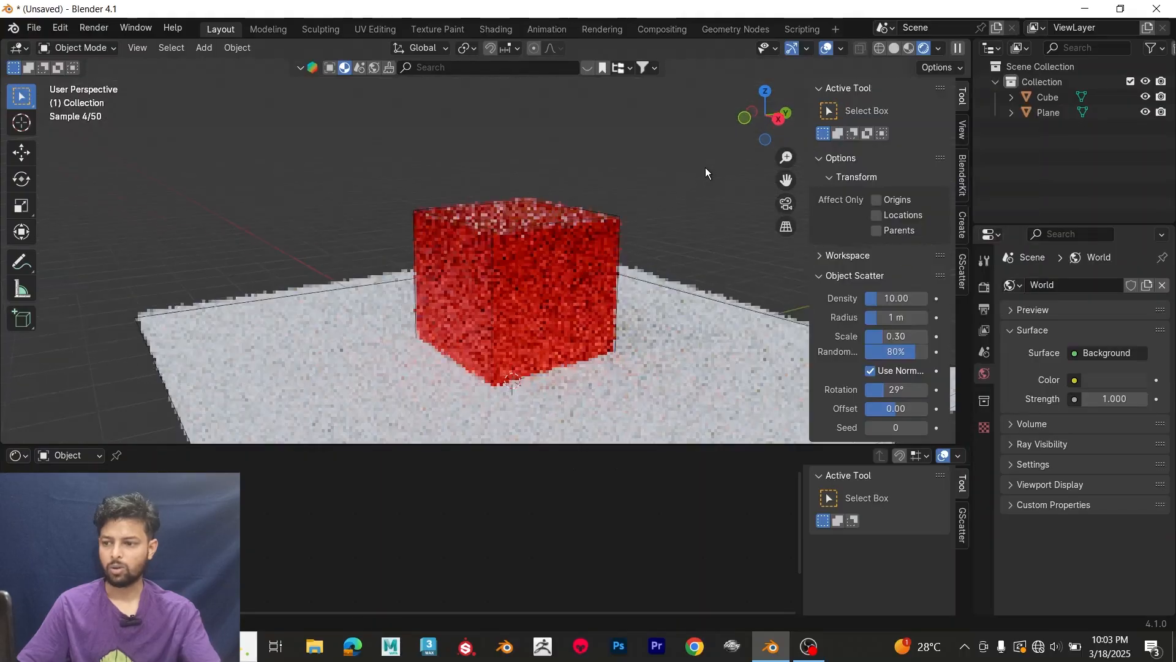
pyautogui.scroll(-2, 676, 185)
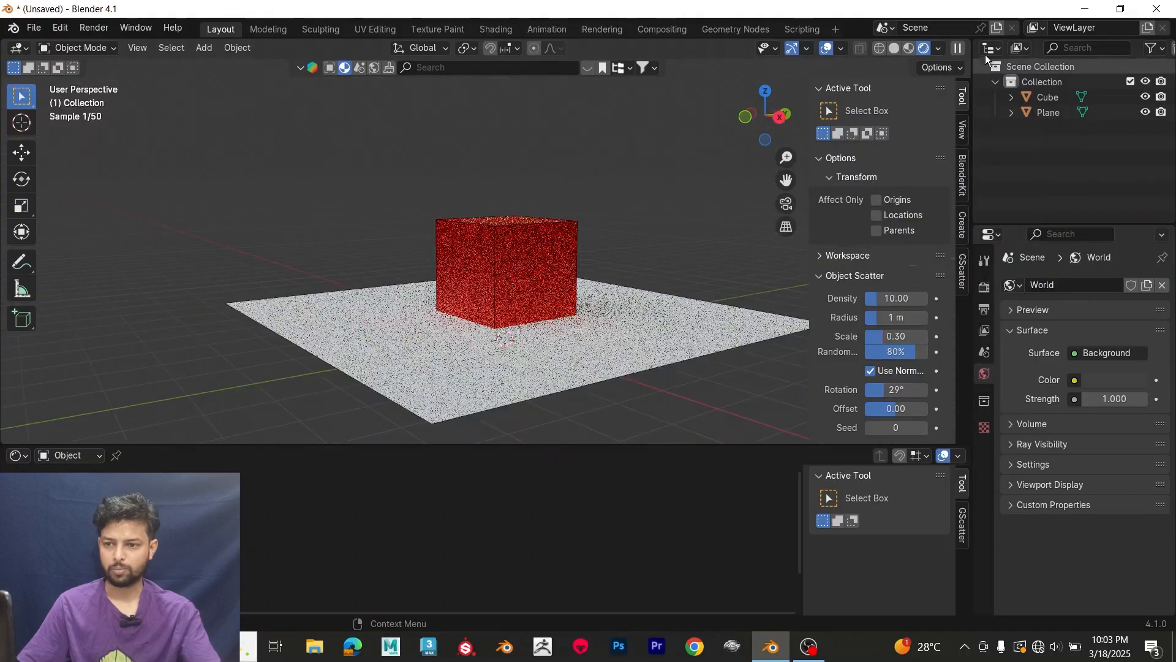
# Step: Raise the viewport HDRI's world opacity to 1 and inspect the environment around the cube
pyautogui.click(939, 49)
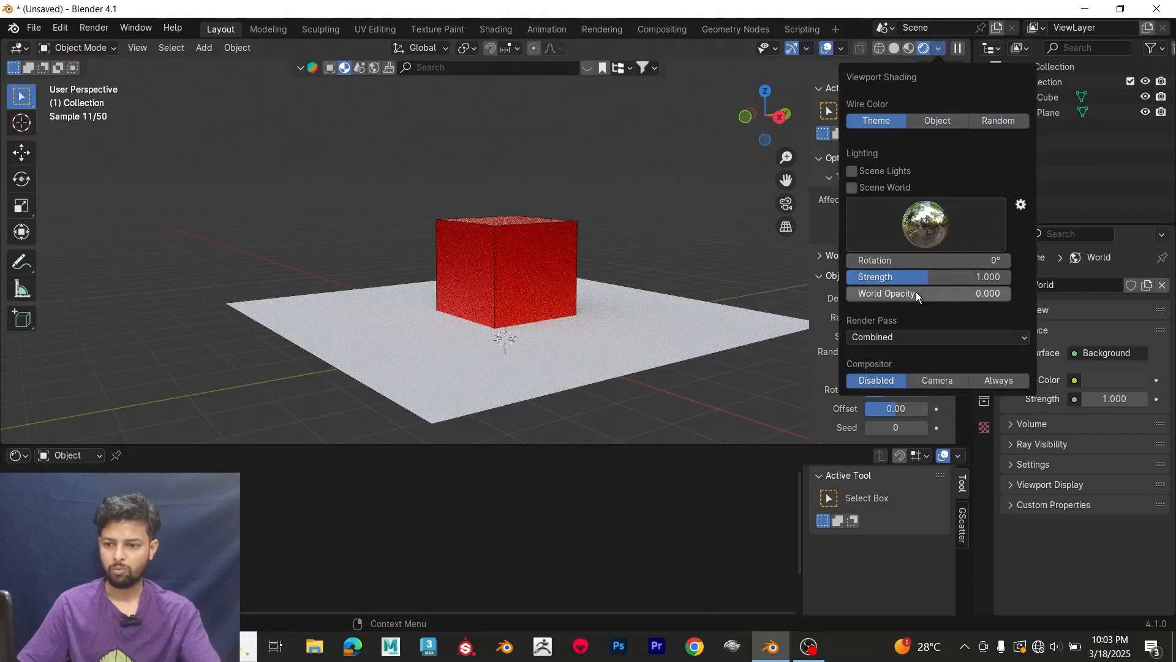
pyautogui.moveTo(916, 293); pyautogui.dragTo(1085, 293)
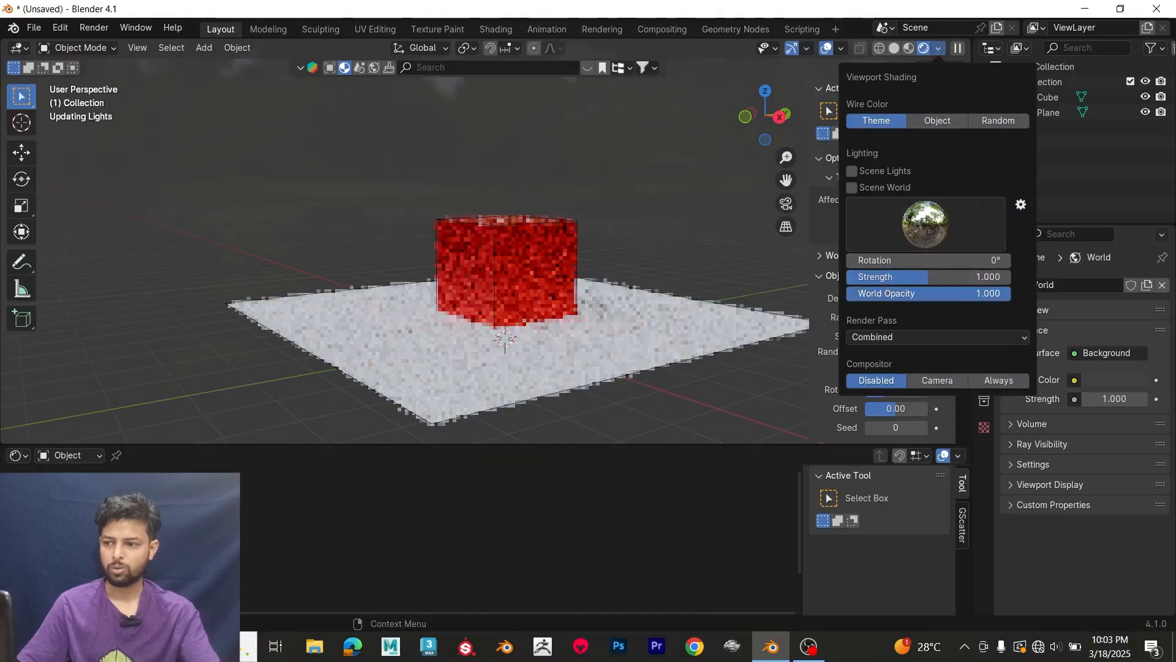
pyautogui.moveTo(660, 226)
pyautogui.mouseDown(button='middle')
pyautogui.moveTo(760, 224)
pyautogui.moveTo(671, 245)
pyautogui.moveTo(619, 212)
pyautogui.mouseUp(button='middle')
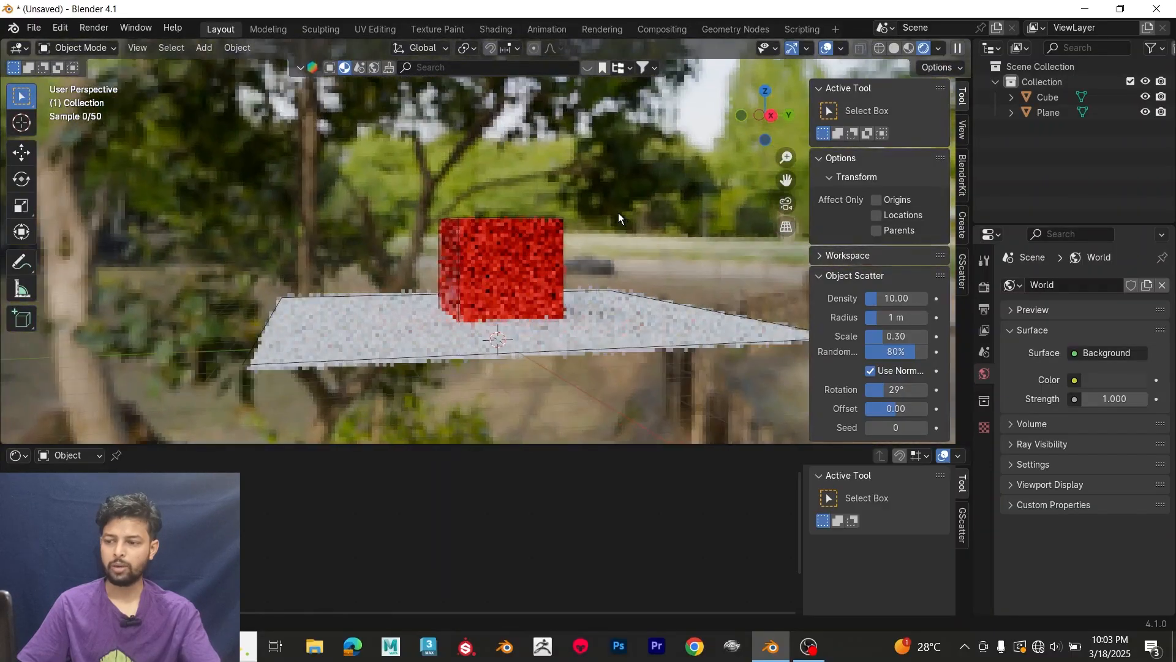
pyautogui.moveTo(538, 230); pyautogui.dragTo(609, 280, button='middle')
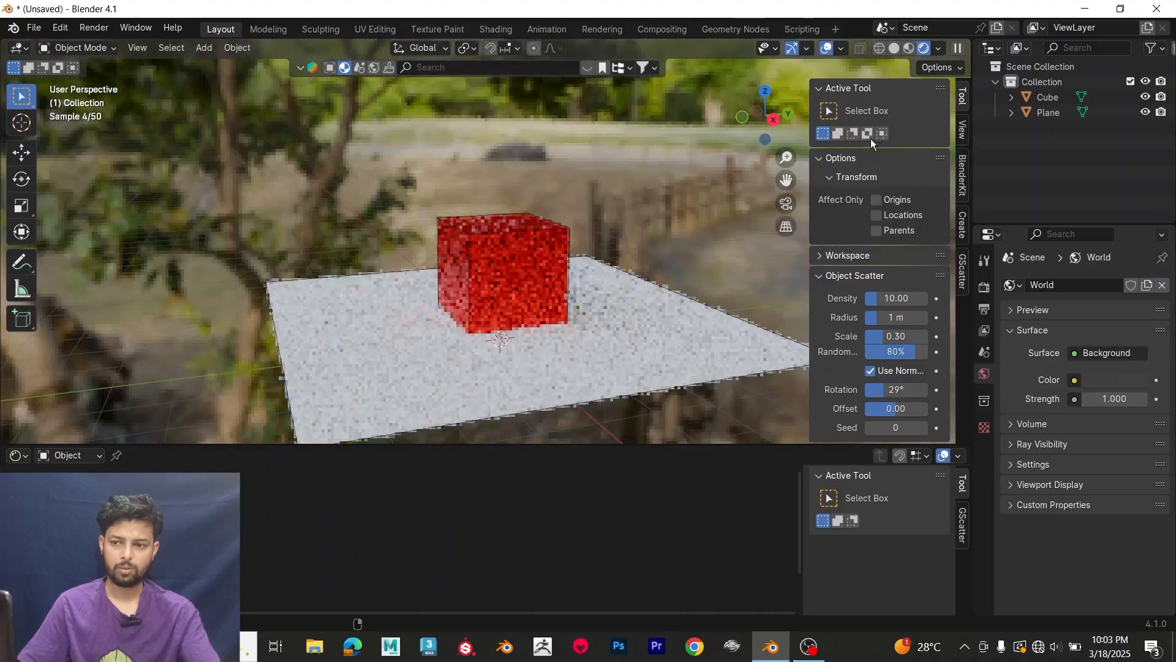
# Step: Set the viewport HDRI's strength to about 0.378 and rotation to about 11.4°, and switch to the grassy field environment
pyautogui.click(938, 49)
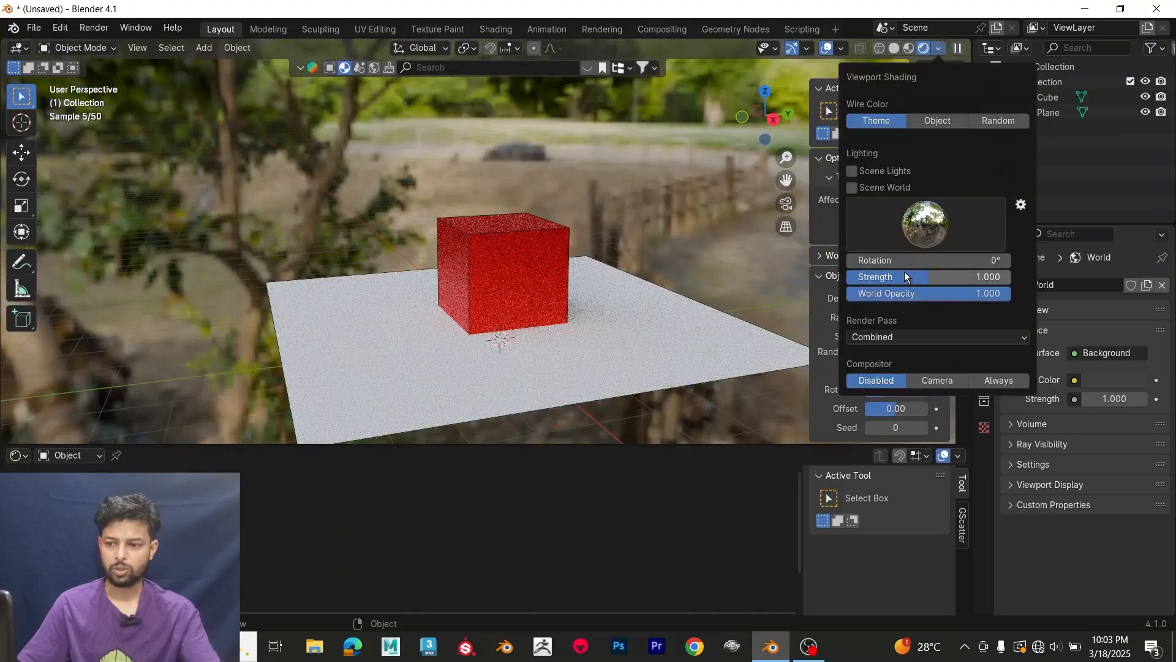
pyautogui.moveTo(899, 277)
pyautogui.mouseDown()
pyautogui.moveTo(868, 277)
pyautogui.moveTo(904, 261)
pyautogui.mouseUp()
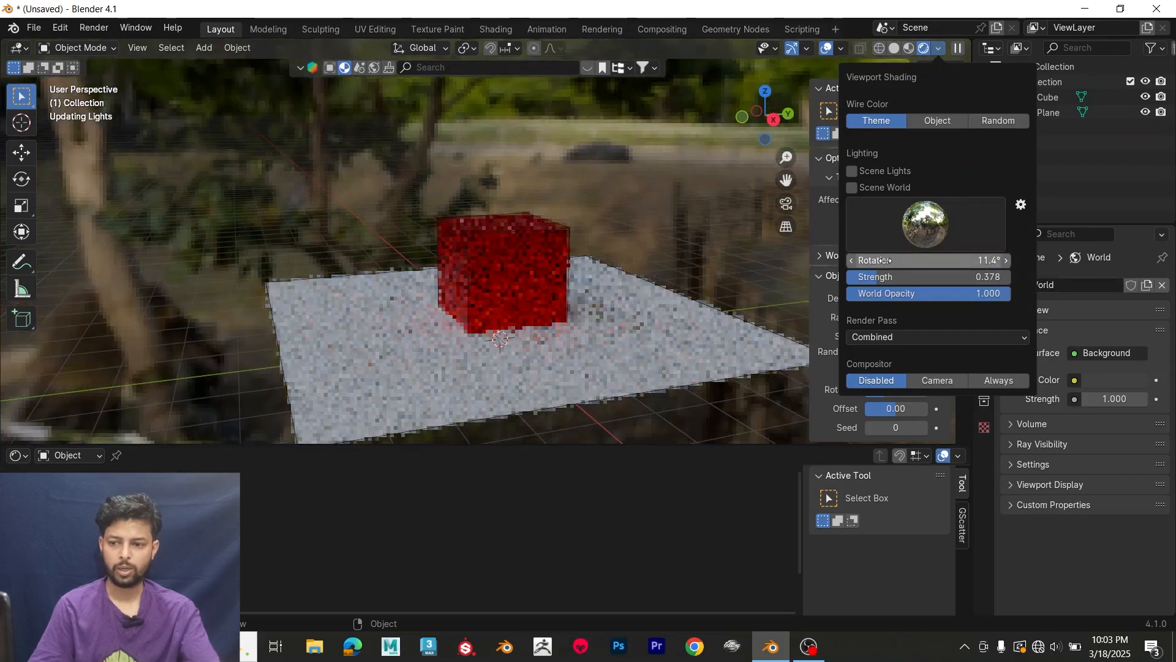
pyautogui.click(930, 228)
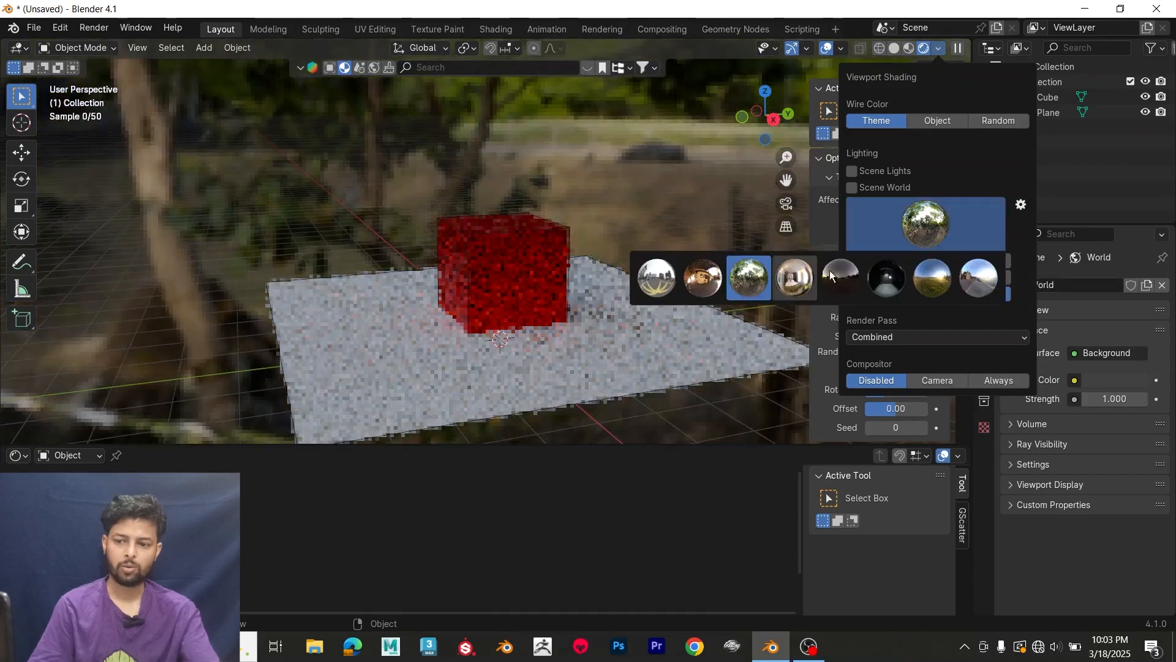
pyautogui.click(924, 273)
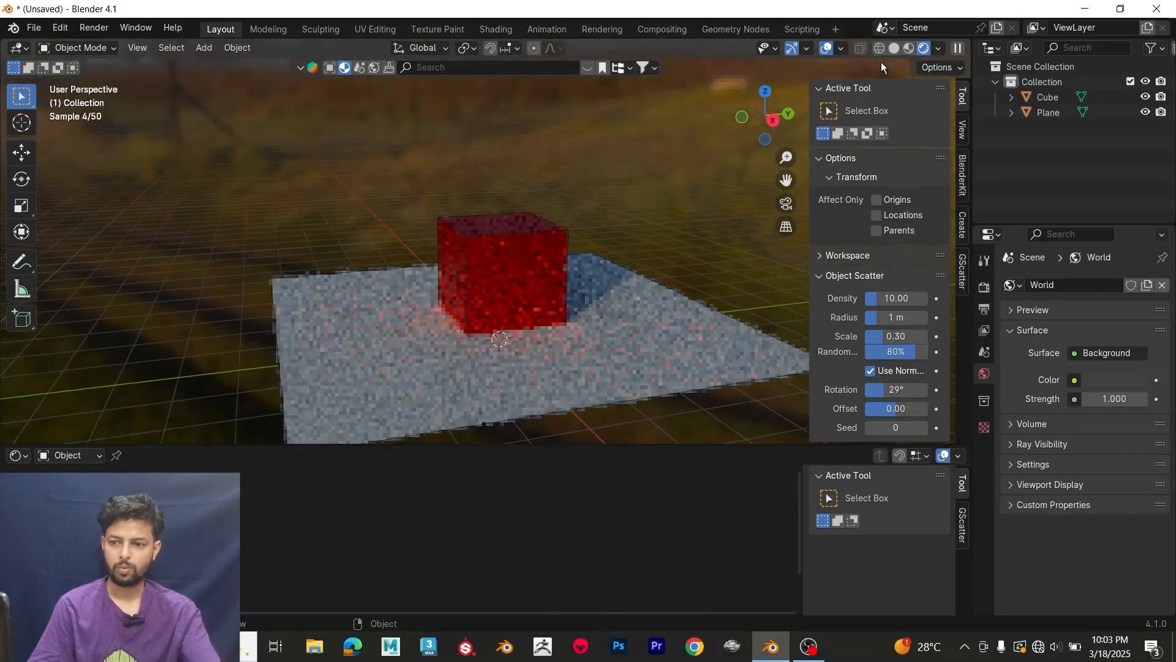
# Step: Set the viewport HDRI's world opacity to 0 and re-enable scene lights and scene world
pyautogui.click(938, 48)
pyautogui.moveTo(900, 294); pyautogui.dragTo(848, 298)
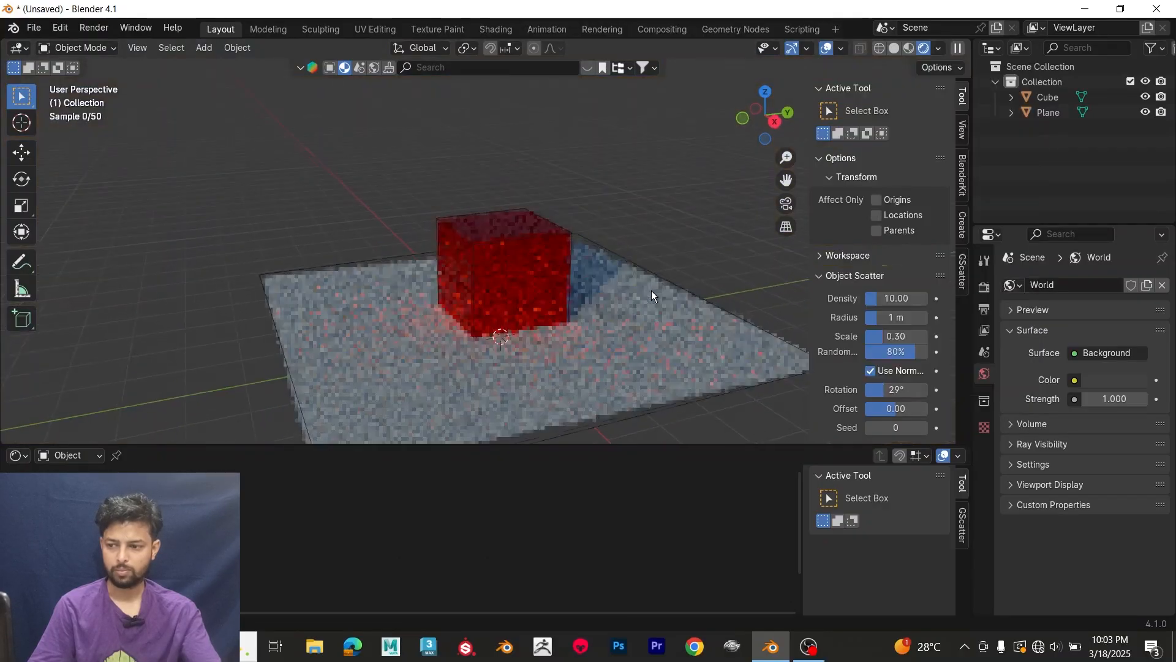
pyautogui.click(939, 48)
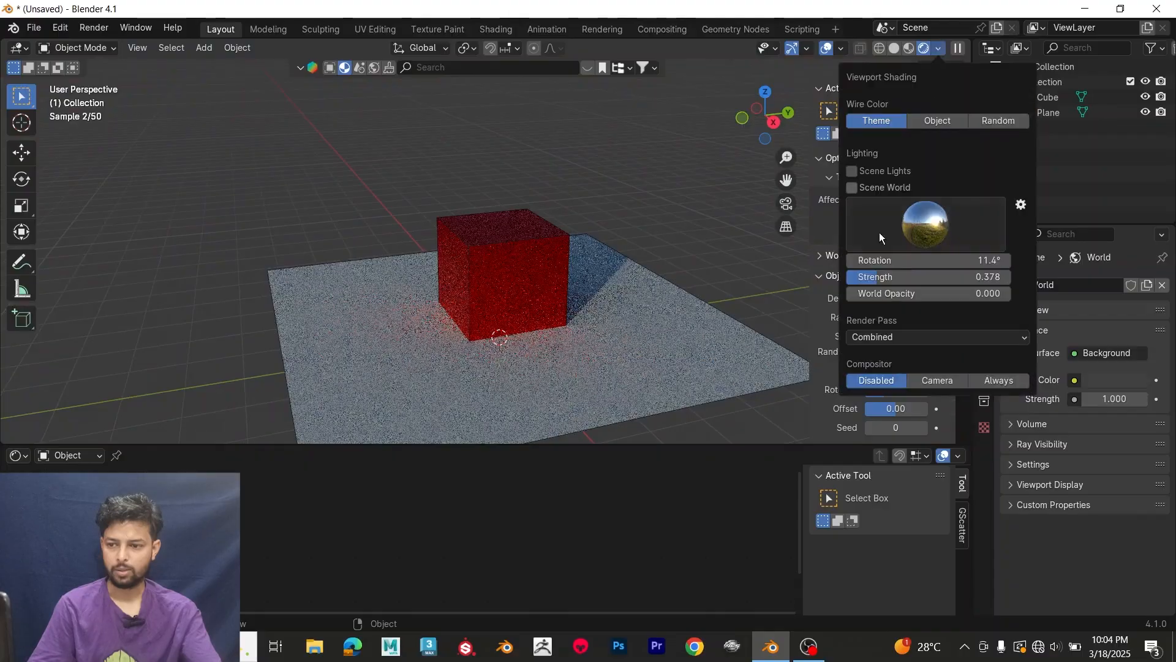
pyautogui.click(850, 170)
pyautogui.click(851, 188)
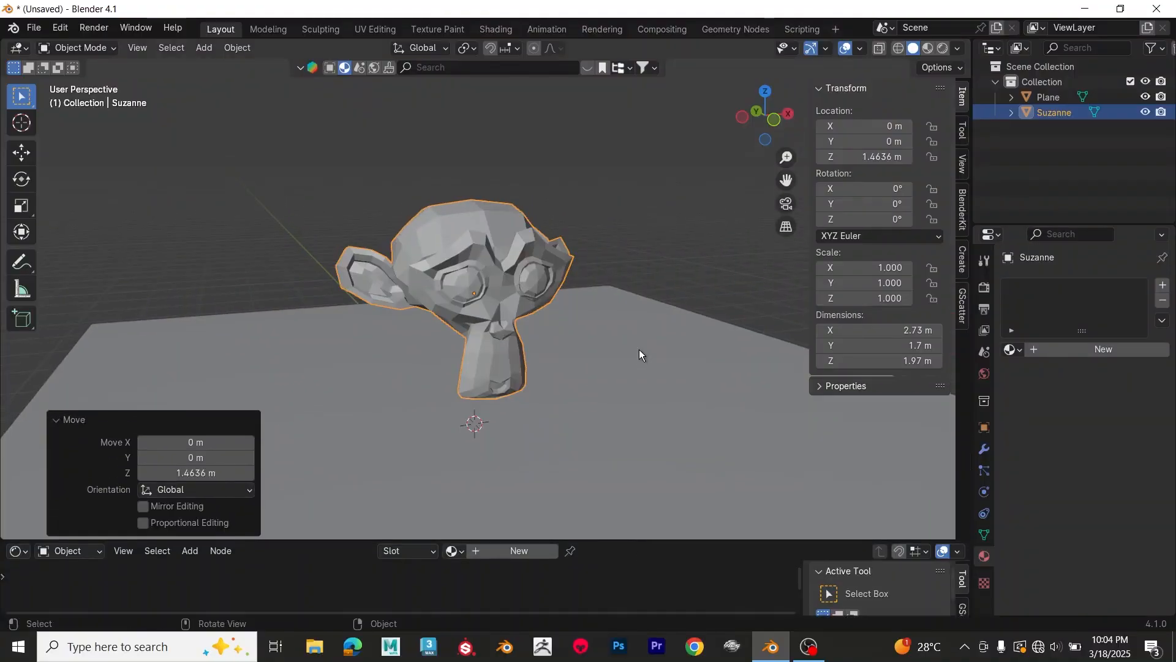
# Step: Add a camera to the scene with the monkey head and plane
pyautogui.hotkey('shift', 'a')
pyautogui.moveTo(639, 354)
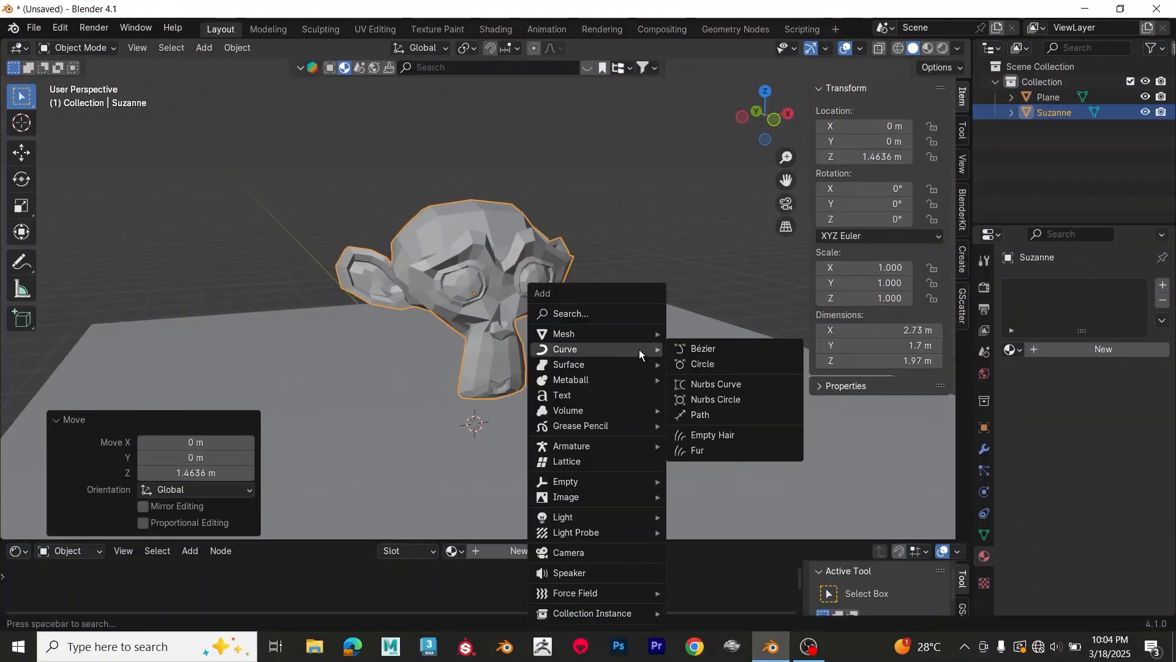
pyautogui.click(622, 553)
pyautogui.scroll(-6, 595, 362)
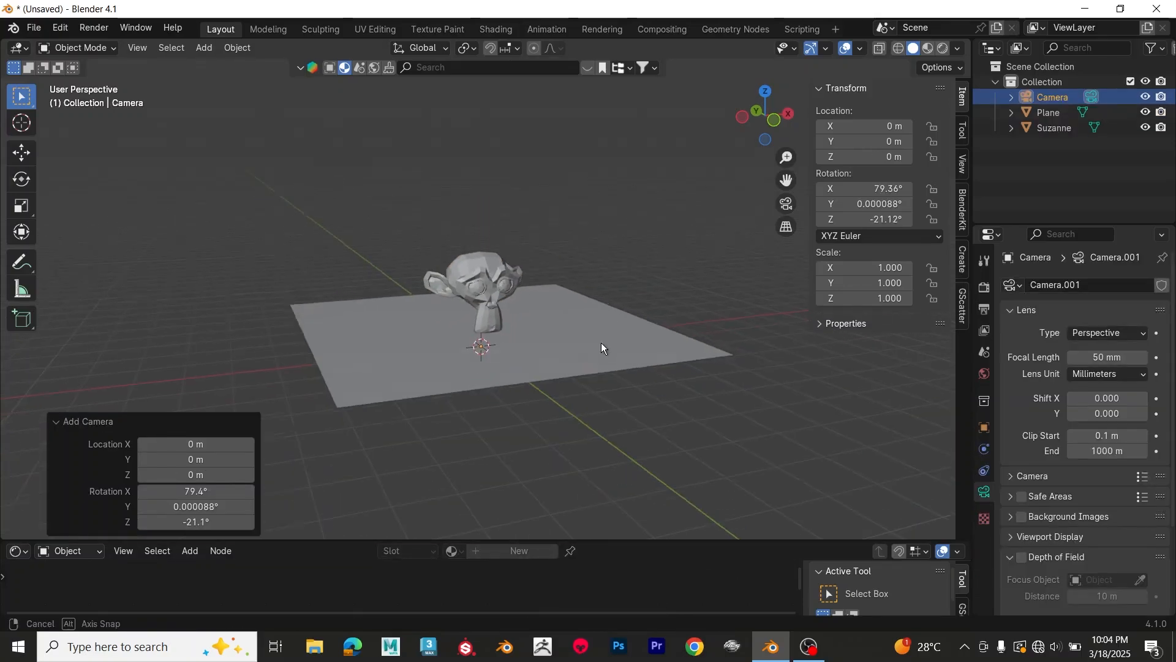
pyautogui.moveTo(601, 344); pyautogui.dragTo(597, 340, button='middle')
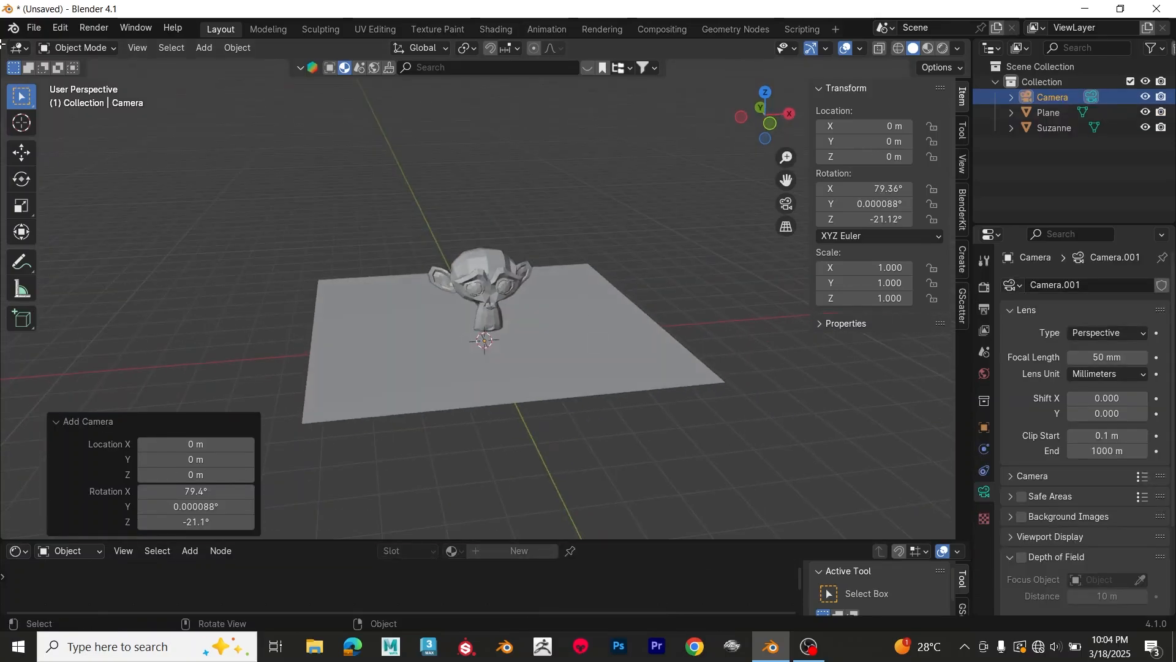
# Step: Split the 3D viewport into two side-by-side views and collapse the transform values in the new one
pyautogui.moveTo(2, 44); pyautogui.dragTo(544, 208)
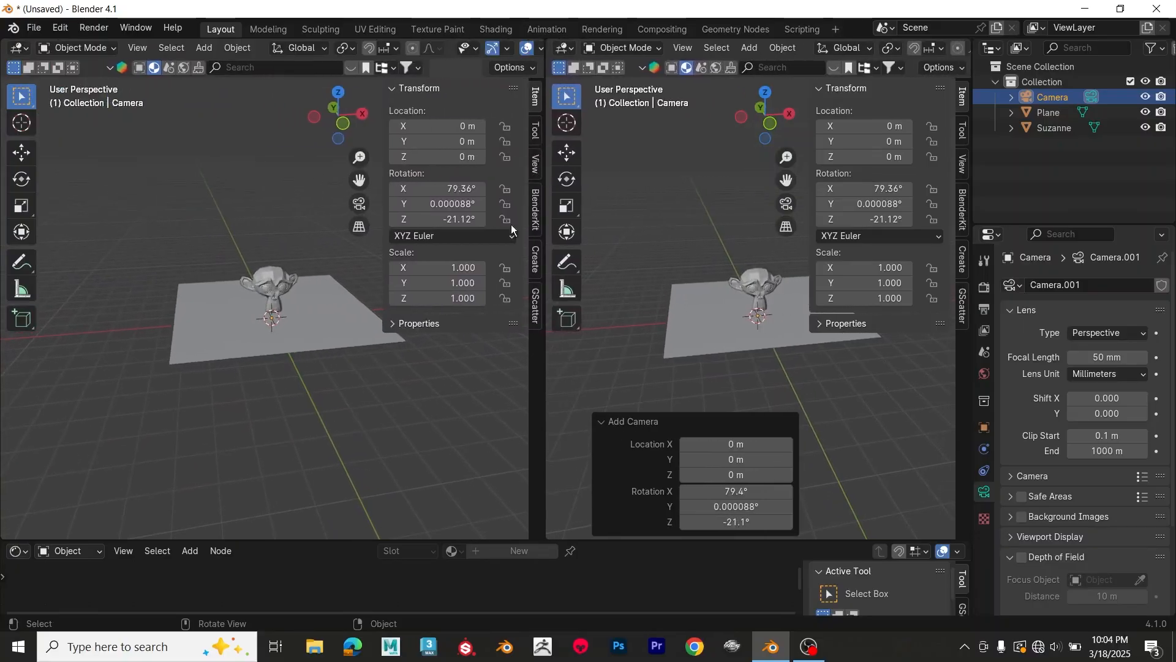
pyautogui.scroll(4, 355, 394)
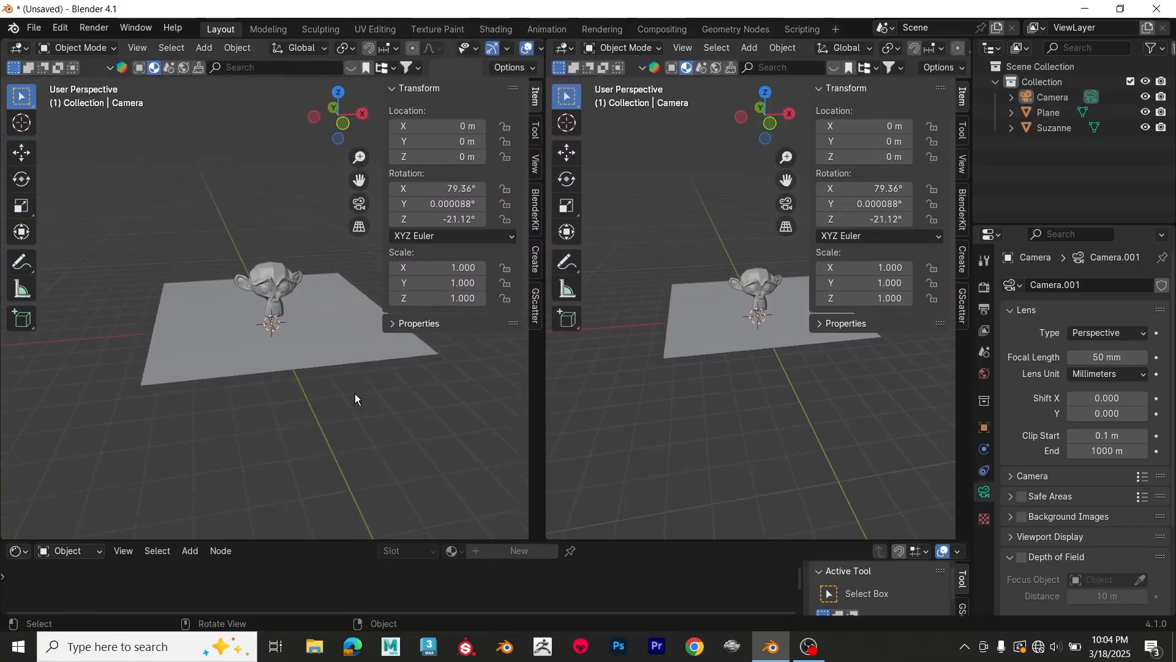
pyautogui.click(393, 90)
pyautogui.moveTo(362, 257); pyautogui.dragTo(422, 274, button='middle')
pyautogui.moveTo(359, 304); pyautogui.dragTo(388, 228, button='middle')
pyautogui.moveTo(301, 379); pyautogui.dragTo(244, 438, button='middle')
# Step: Look through the camera in the new viewport, locking the camera to the view to frame the monkey head from the front
pyautogui.press('KP_0')
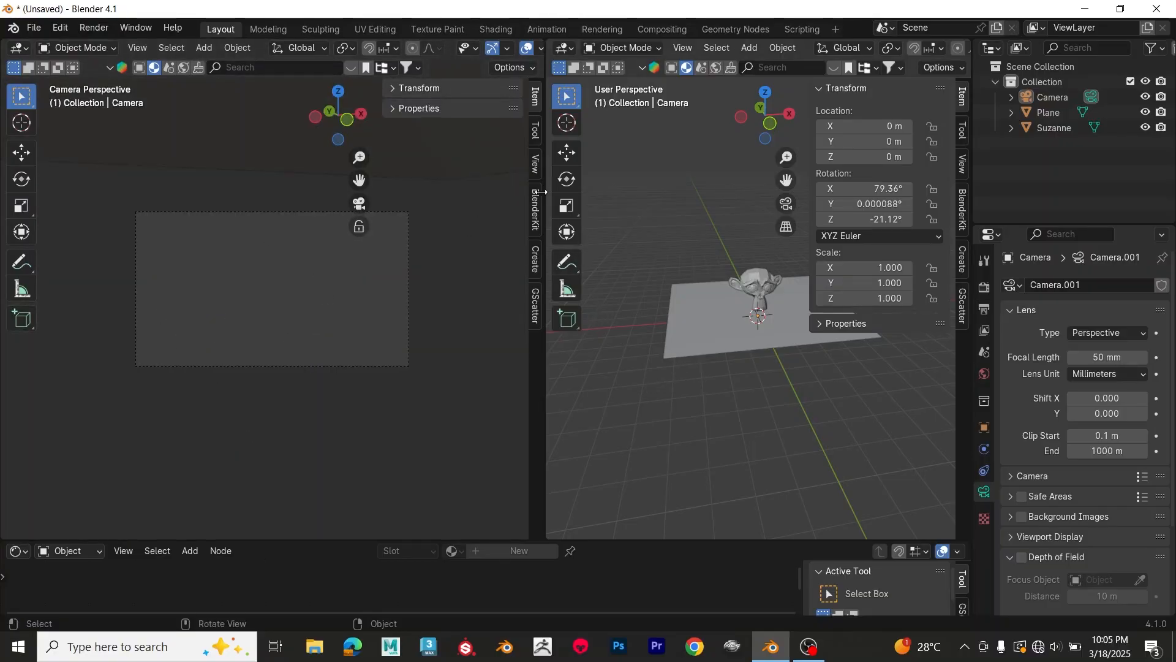
pyautogui.click(535, 162)
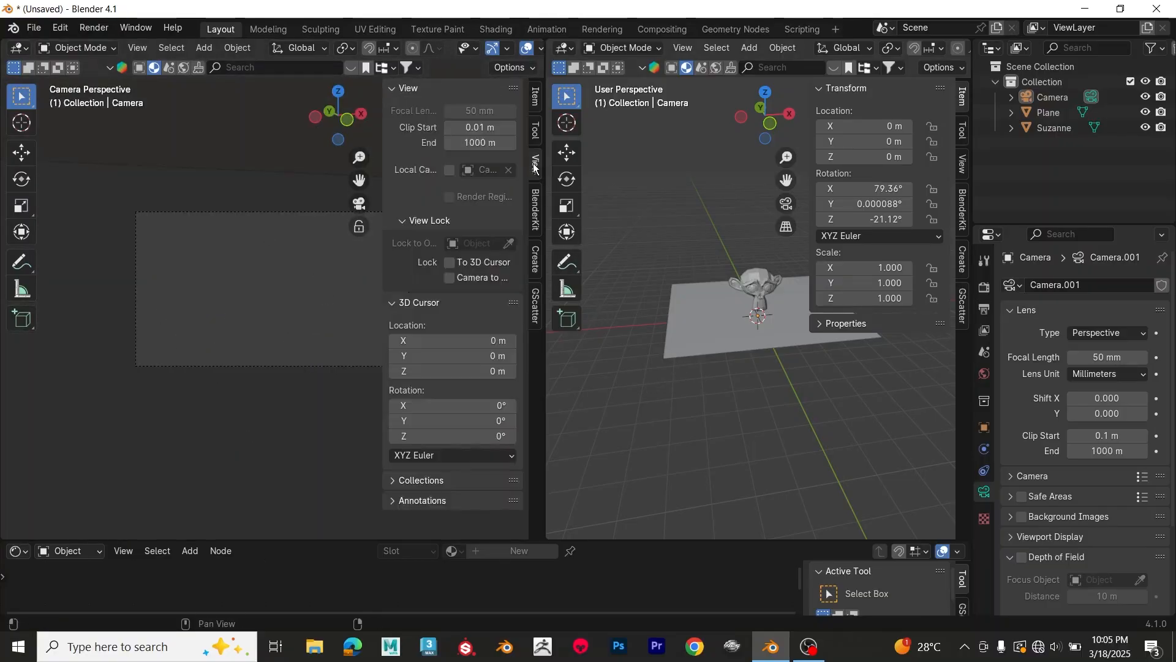
pyautogui.click(451, 276)
pyautogui.scroll(-5, 262, 288)
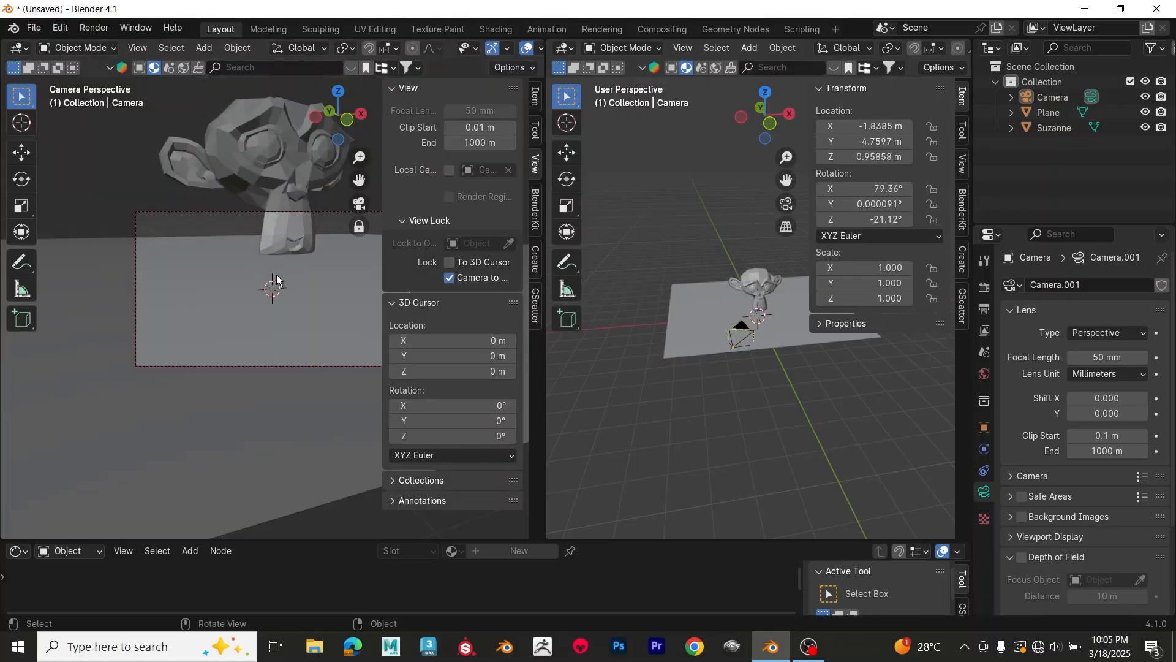
pyautogui.moveTo(277, 275); pyautogui.dragTo(300, 329, button='middle')
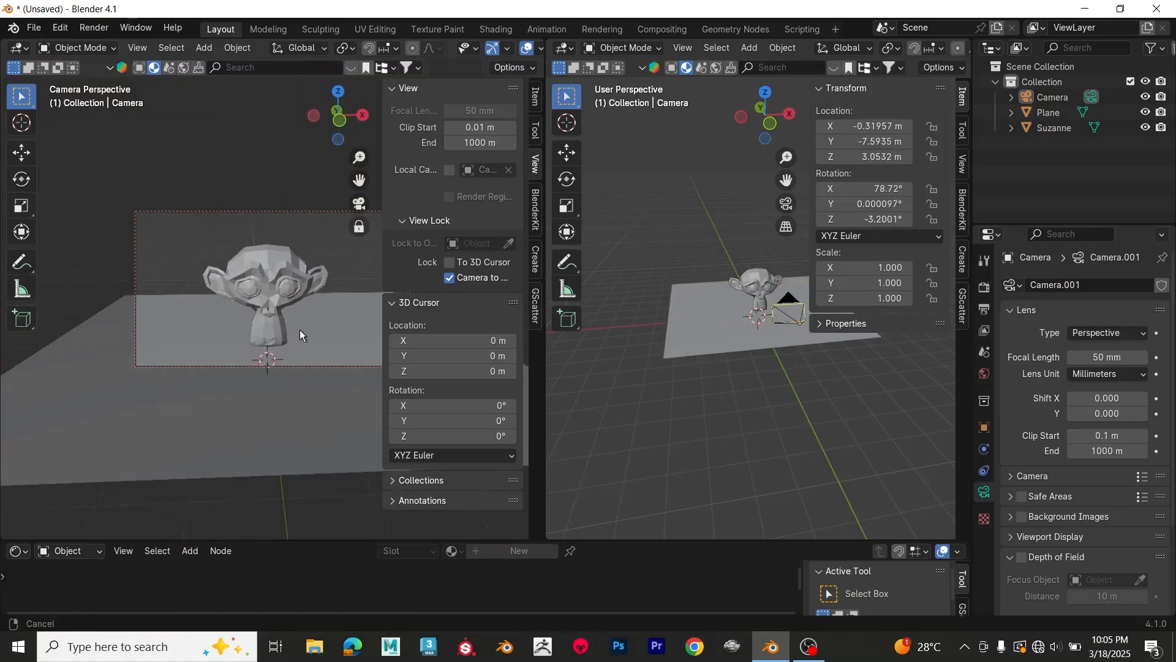
# Step: Try a different focal length on the camera and set it back to 50 mm
pyautogui.moveTo(1121, 361)
pyautogui.mouseDown()
pyautogui.moveTo(1139, 361)
pyautogui.moveTo(1115, 359)
pyautogui.mouseUp()
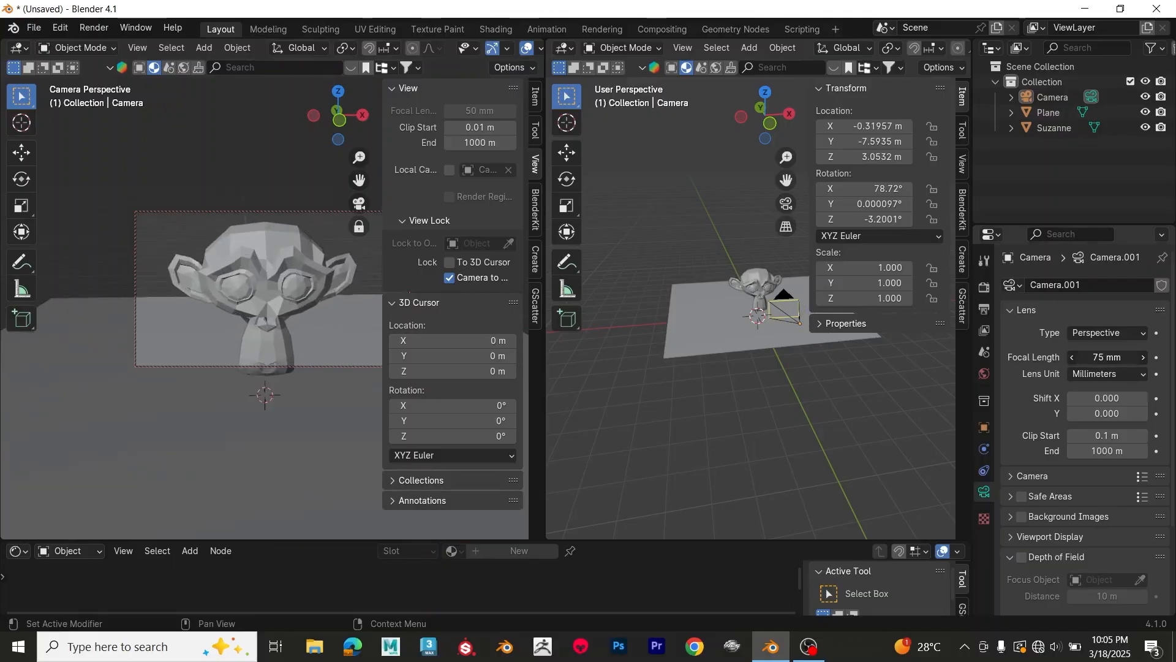
pyautogui.click(1115, 359)
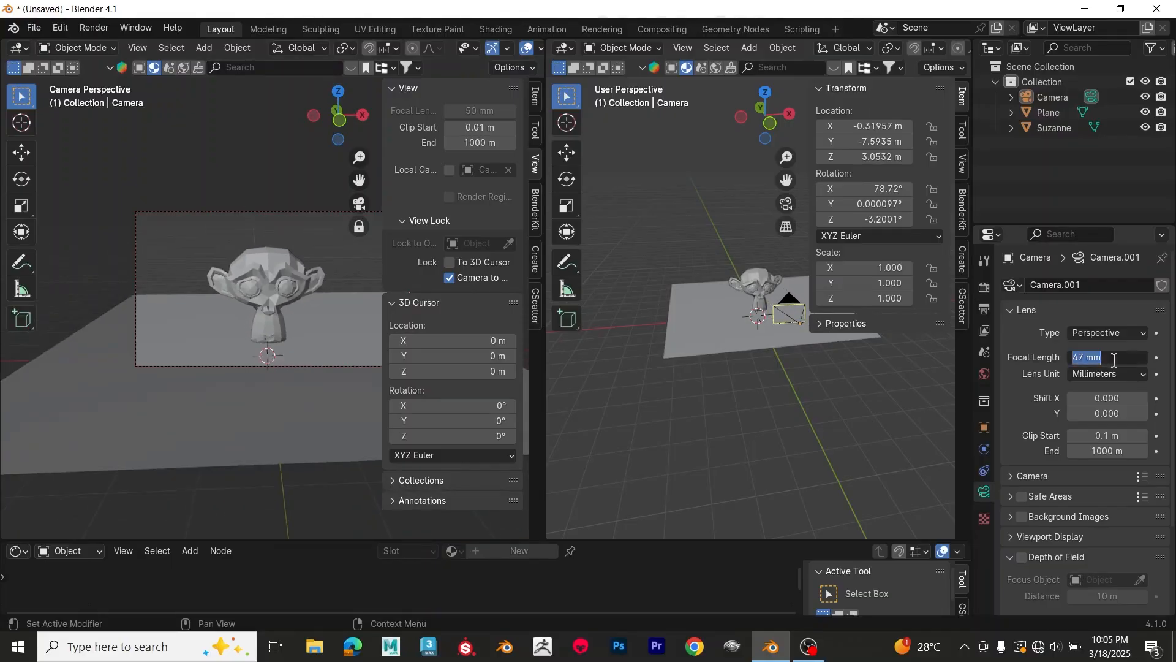
# Step: Experiment with the render's horizontal resolution in the output settings and set it to 1920 px
pyautogui.click(986, 309)
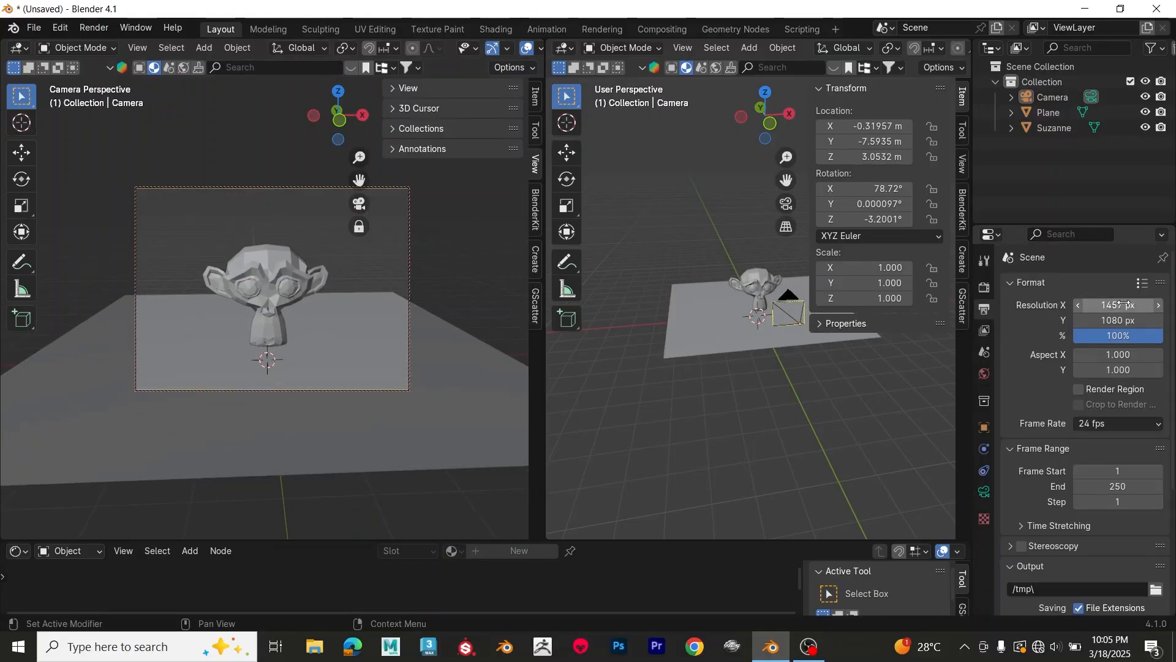
pyautogui.moveTo(1118, 305); pyautogui.dragTo(1087, 305)
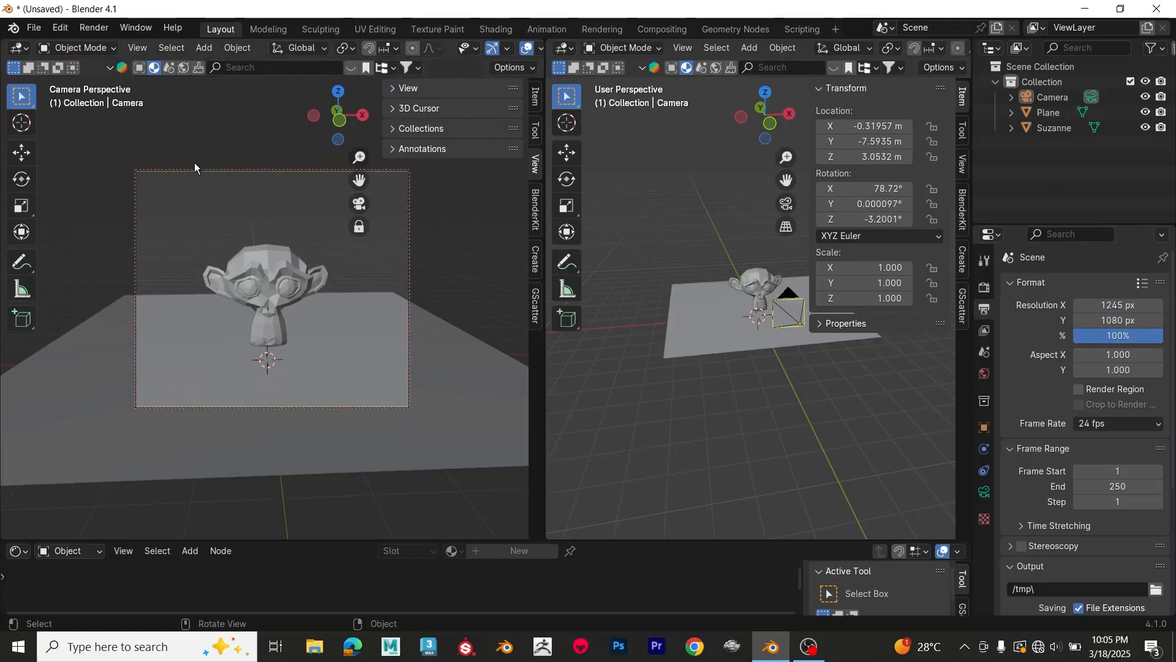
pyautogui.click(1114, 306)
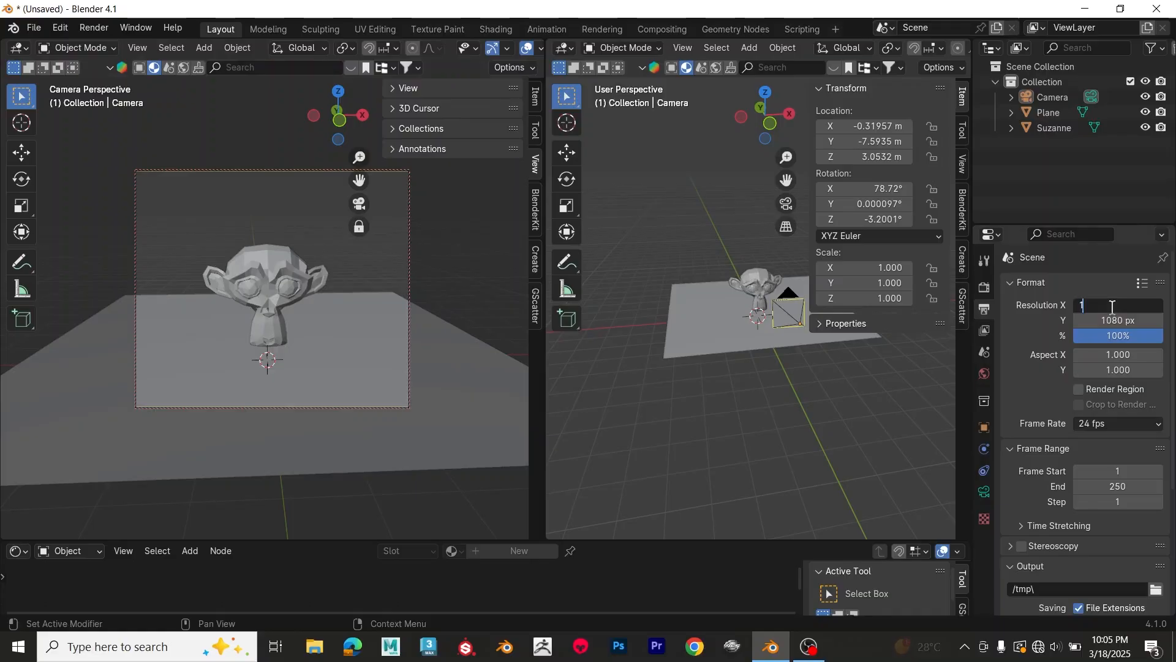
pyautogui.write('1920')
pyautogui.press('Return')
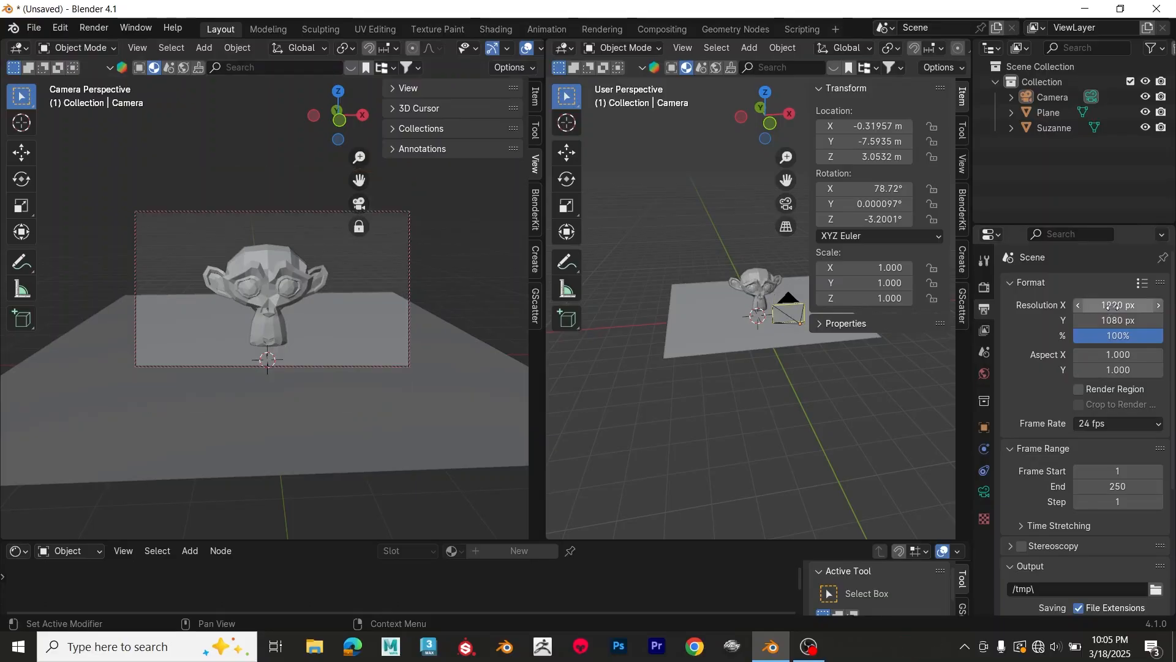
# Step: Reframe the locked camera closer to the monkey head and slightly from the side, and return to the camera's lens settings
pyautogui.scroll(1, 280, 313)
pyautogui.moveTo(300, 315)
pyautogui.mouseDown(button='middle')
pyautogui.moveTo(315, 311)
pyautogui.moveTo(304, 318)
pyautogui.mouseUp(button='middle')
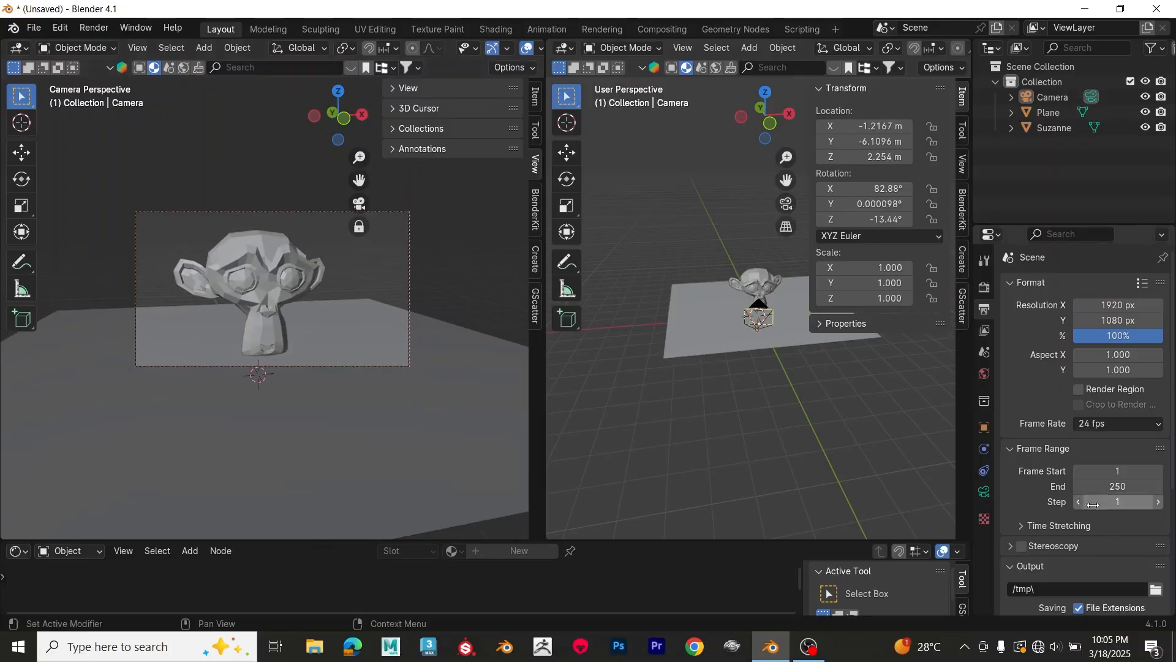
pyautogui.click(985, 491)
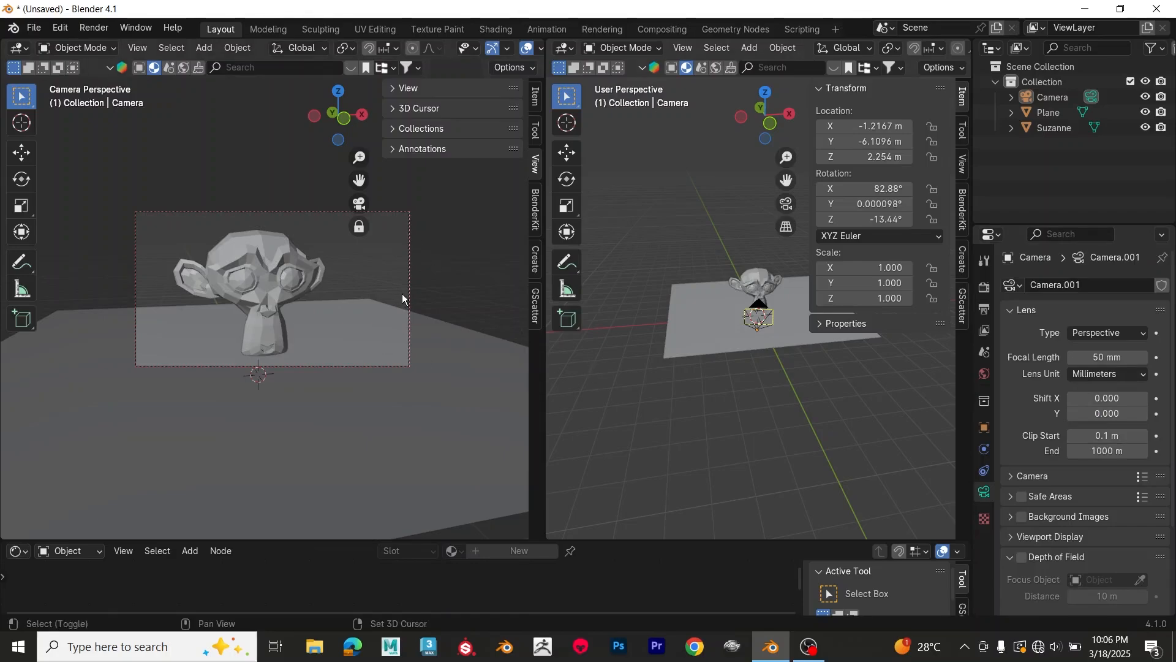
# Step: Add a Sun light to the scene
pyautogui.hotkey('shift', 'a')
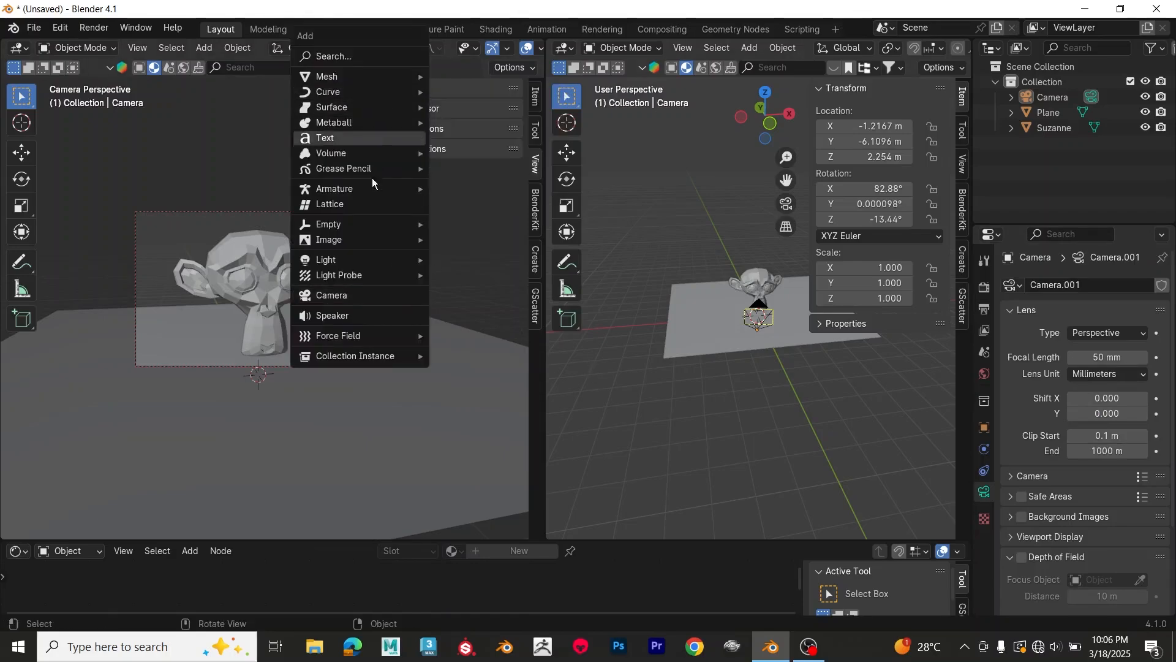
pyautogui.moveTo(371, 233)
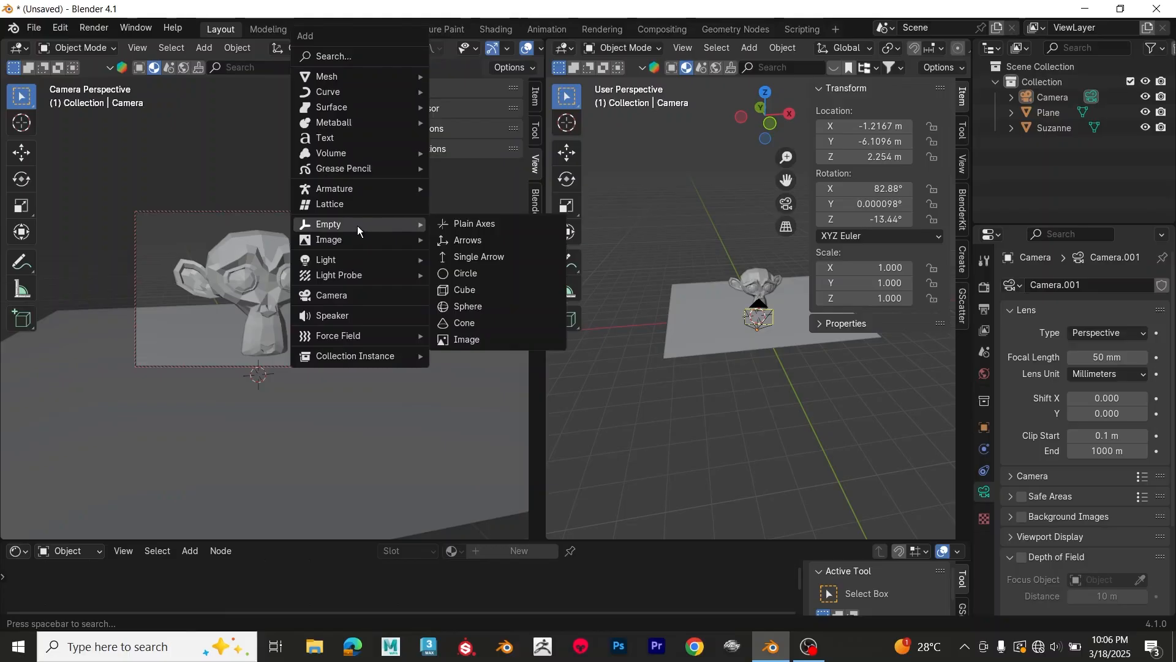
pyautogui.moveTo(368, 259)
pyautogui.click(467, 277)
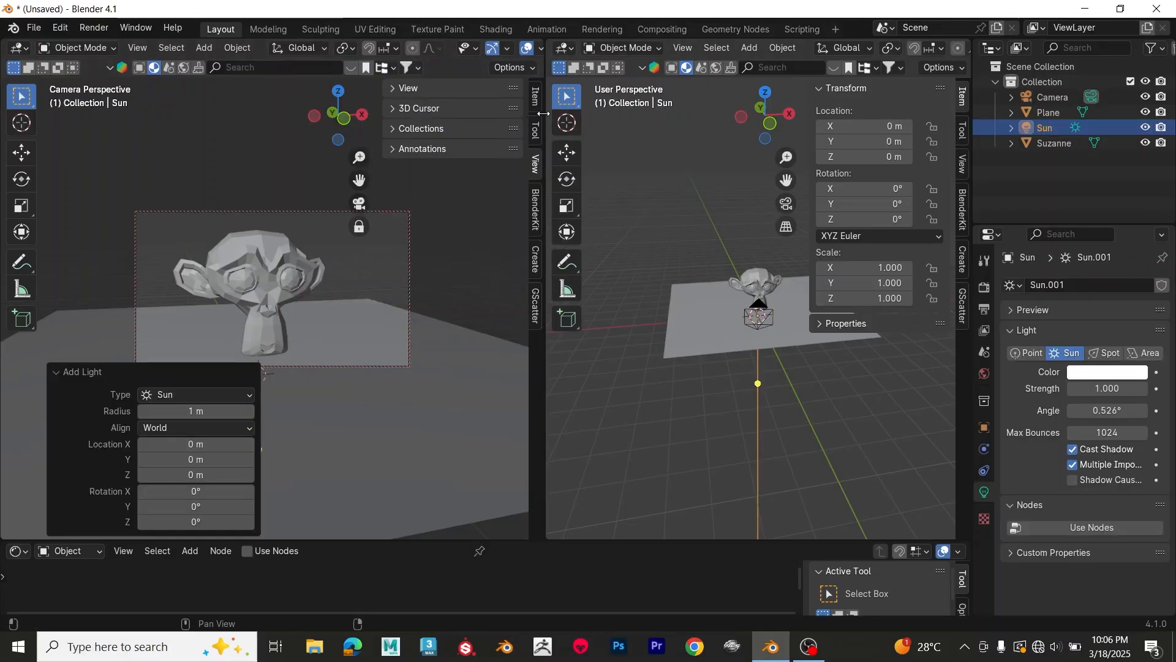
# Step: Widen the camera viewport, preview it in rendered shading and fine-tune the monkey head's framing
pyautogui.moveTo(544, 114)
pyautogui.mouseDown()
pyautogui.moveTo(728, 92)
pyautogui.moveTo(737, 79)
pyautogui.mouseUp()
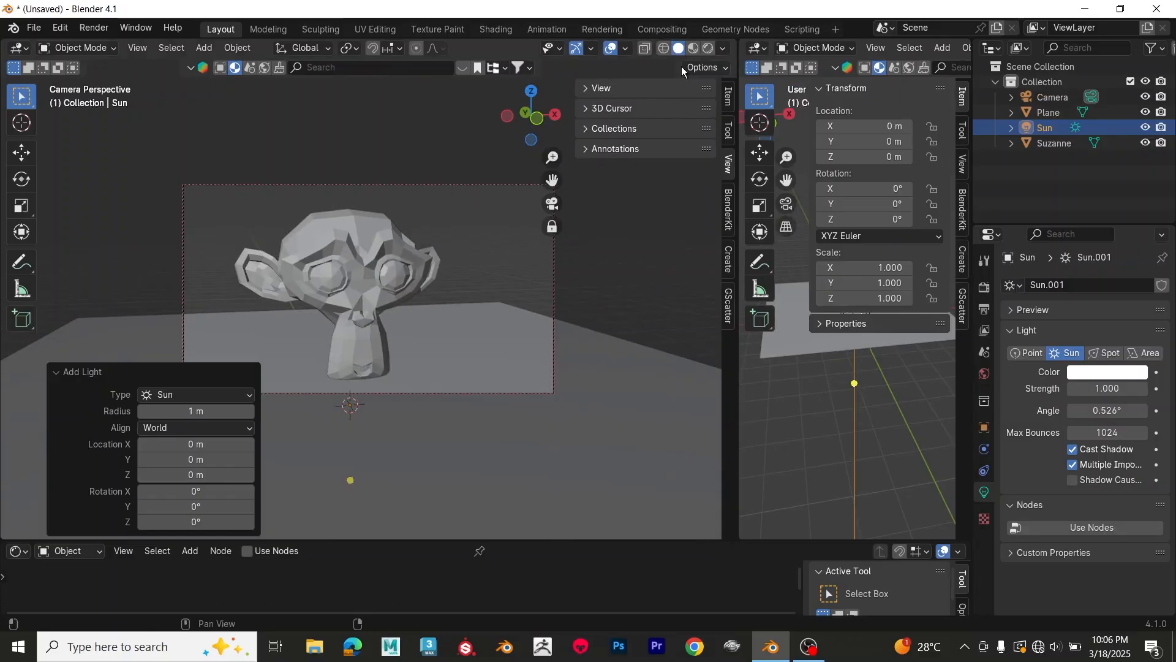
pyautogui.click(708, 49)
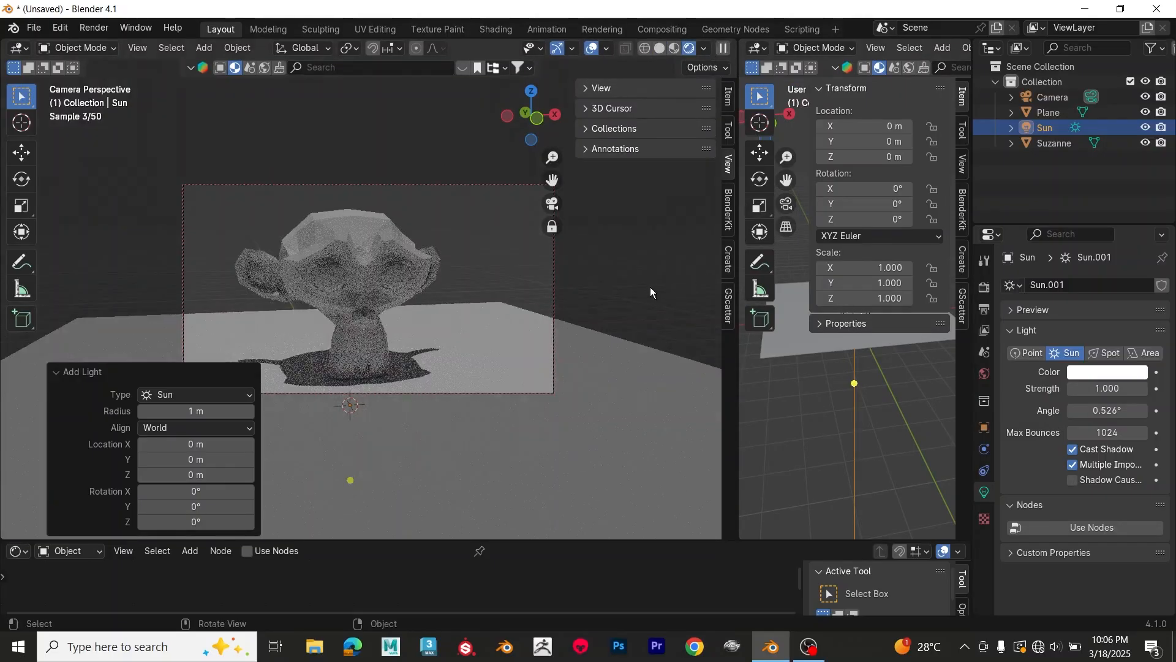
pyautogui.click(384, 289)
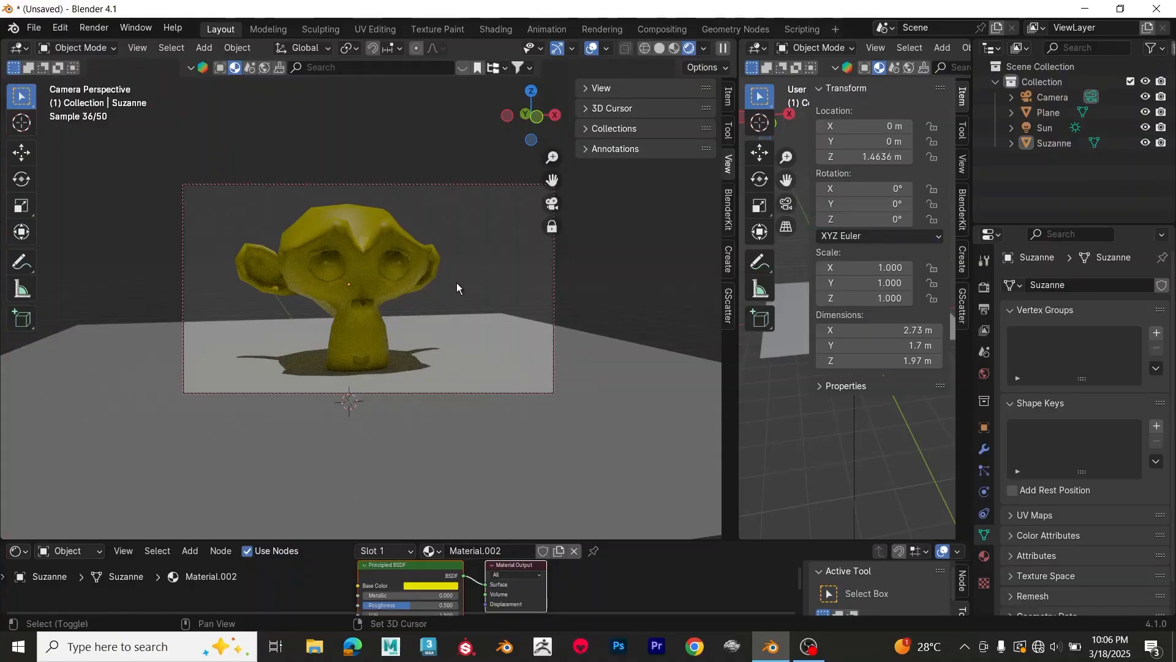
pyautogui.keyDown('shift'); pyautogui.moveTo(457, 285); pyautogui.dragTo(468, 284, button='middle'); pyautogui.keyUp('shift')
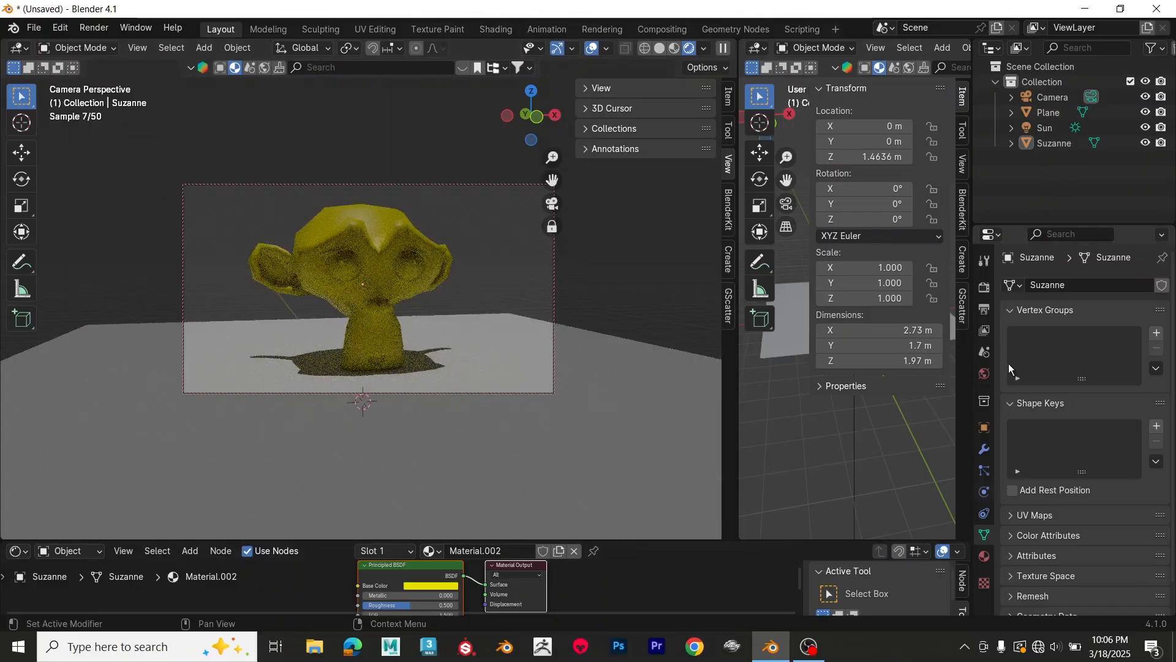
# Step: Join the two 3D viewports so that only the rendered camera view remains
pyautogui.rightClick(736, 347)
pyautogui.click(737, 347)
pyautogui.click(784, 351)
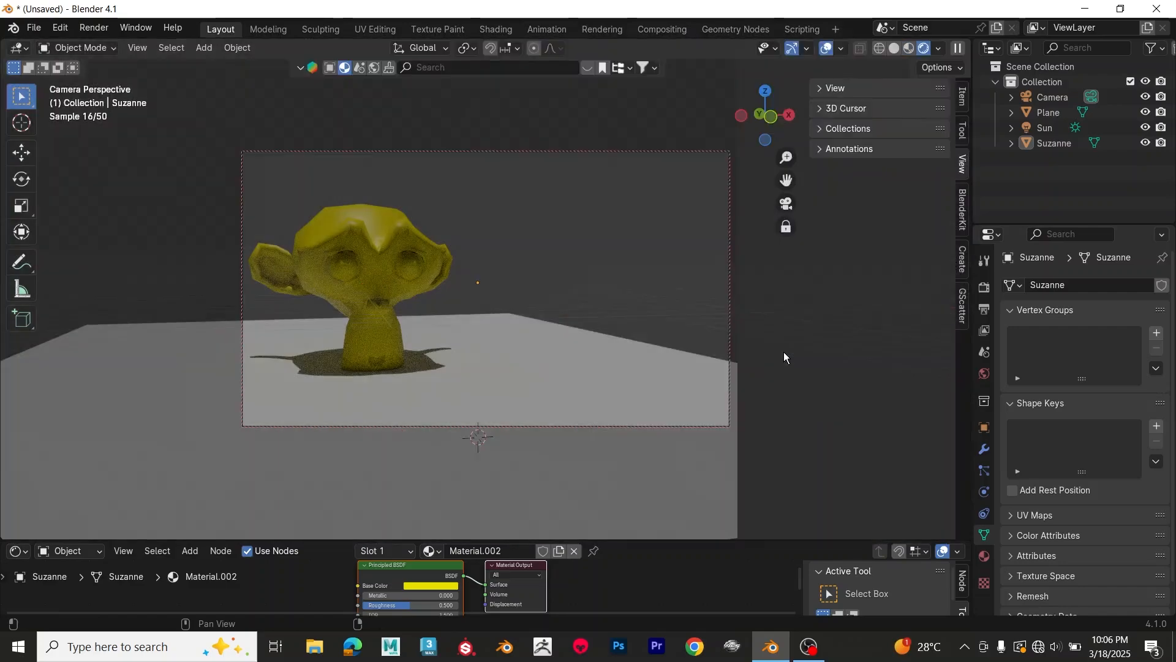
# Step: Set the Cycles final render's maximum samples to 64
pyautogui.click(985, 309)
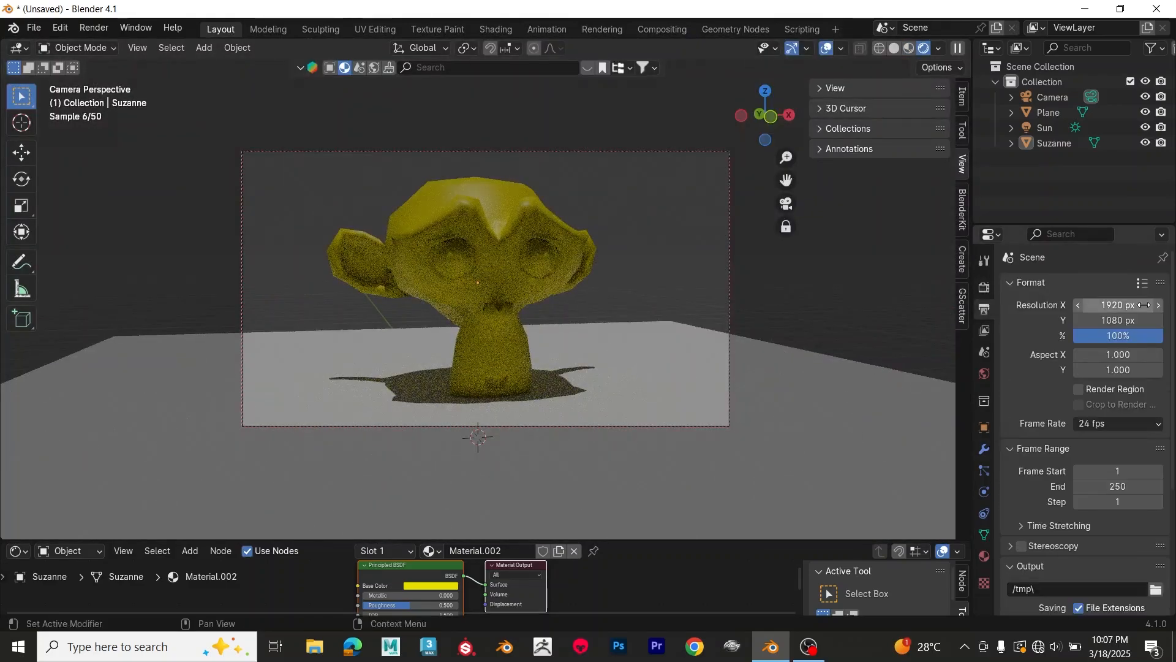
pyautogui.click(985, 287)
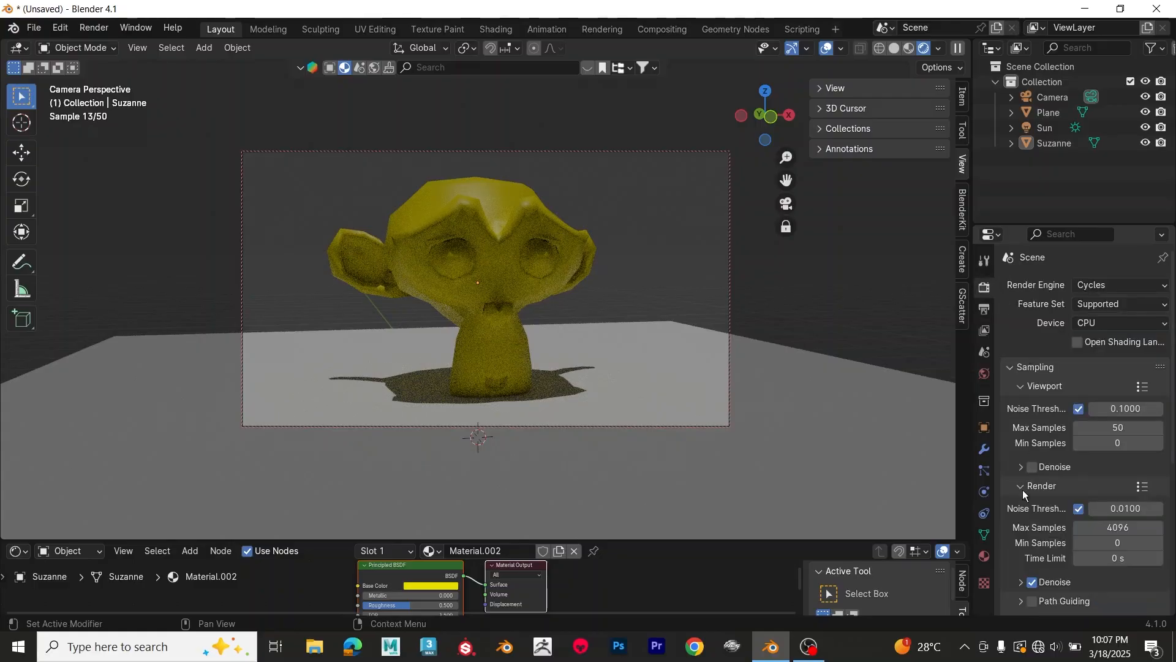
pyautogui.scroll(-3, 1011, 451)
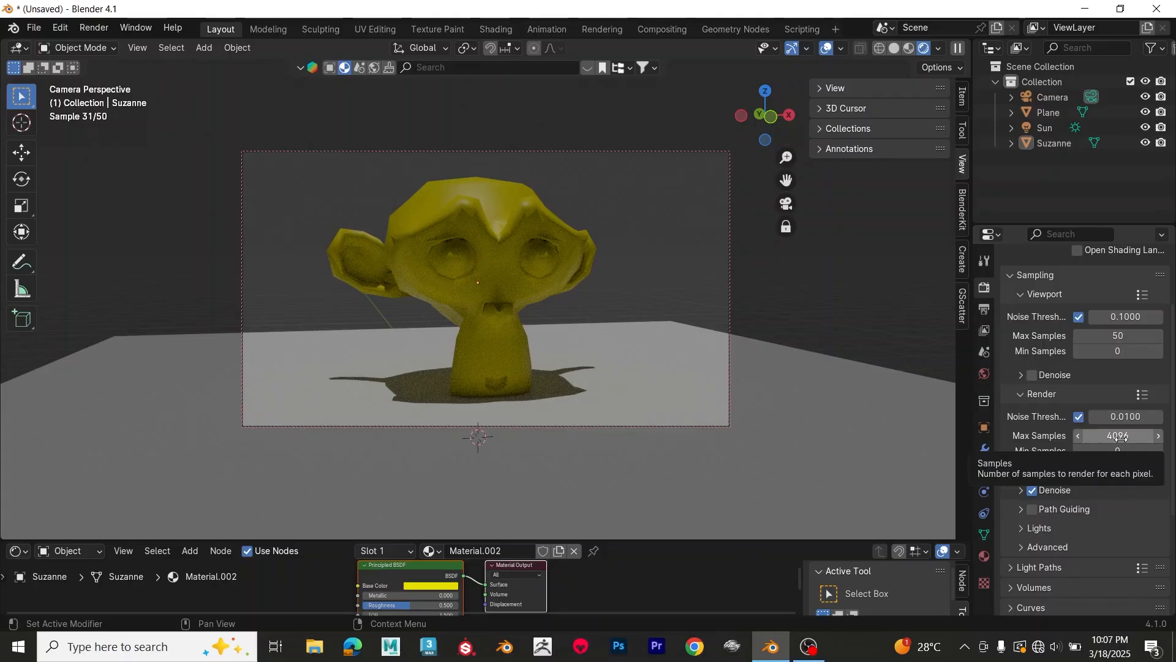
pyautogui.click(1122, 437)
pyautogui.write('64')
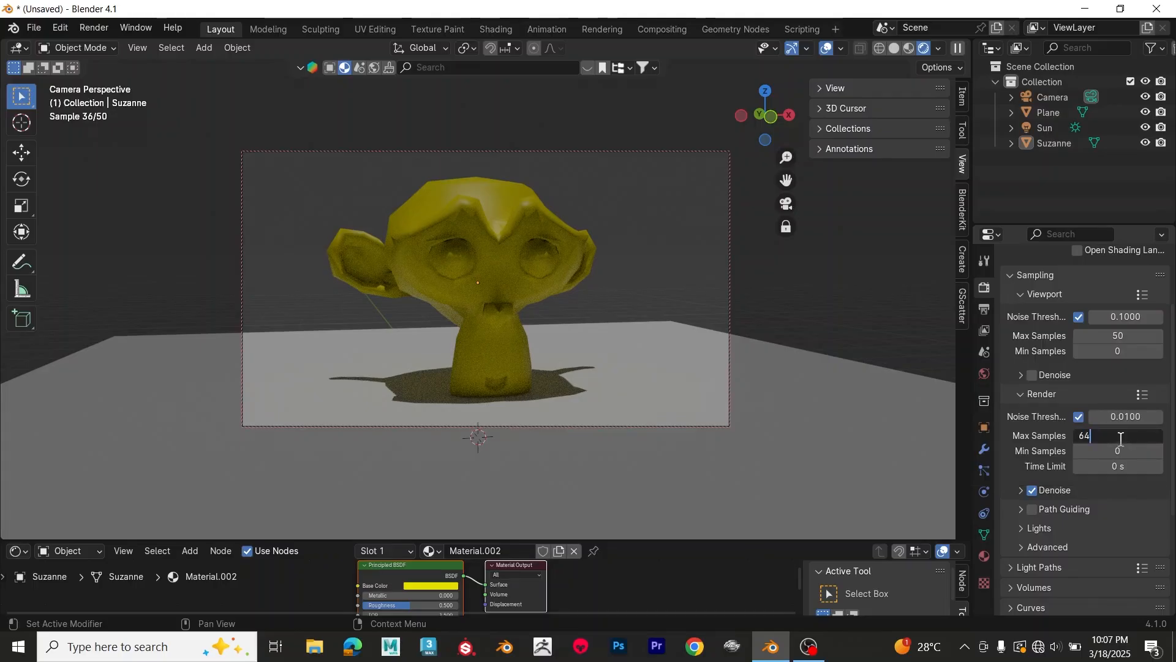
pyautogui.press('Return')
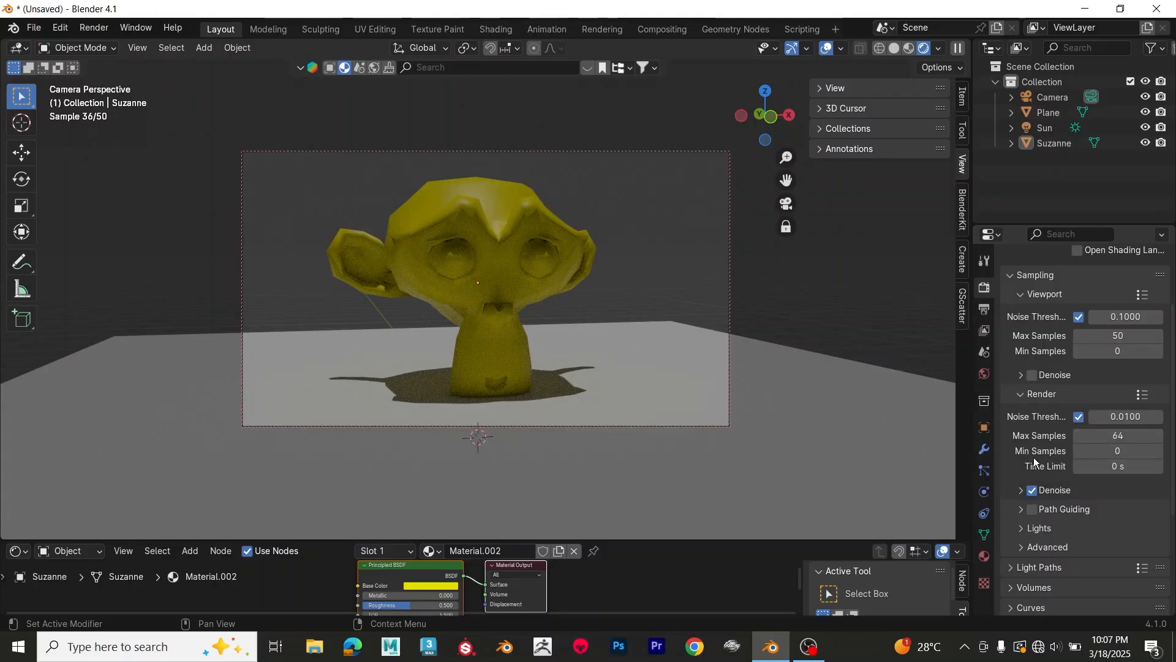
# Step: Set all Light Paths max bounces, from Total through Transparent, to 15
pyautogui.scroll(-1, 1022, 461)
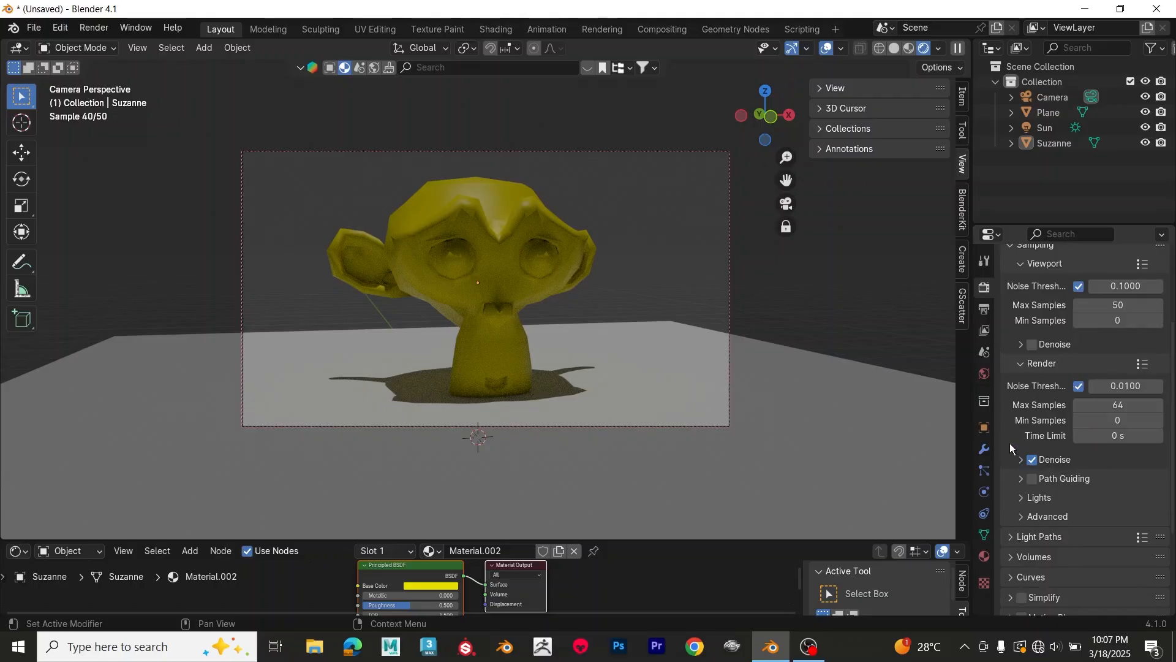
pyautogui.scroll(-2, 1011, 448)
pyautogui.click(1010, 477)
pyautogui.scroll(-2, 1011, 478)
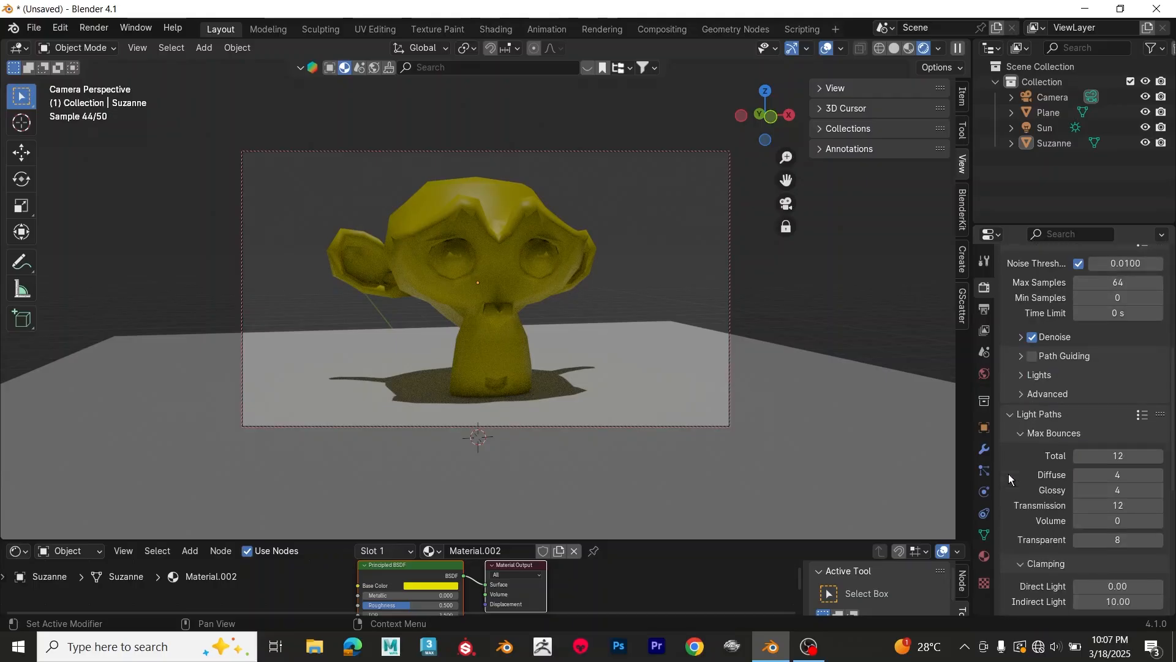
pyautogui.scroll(-2, 1012, 478)
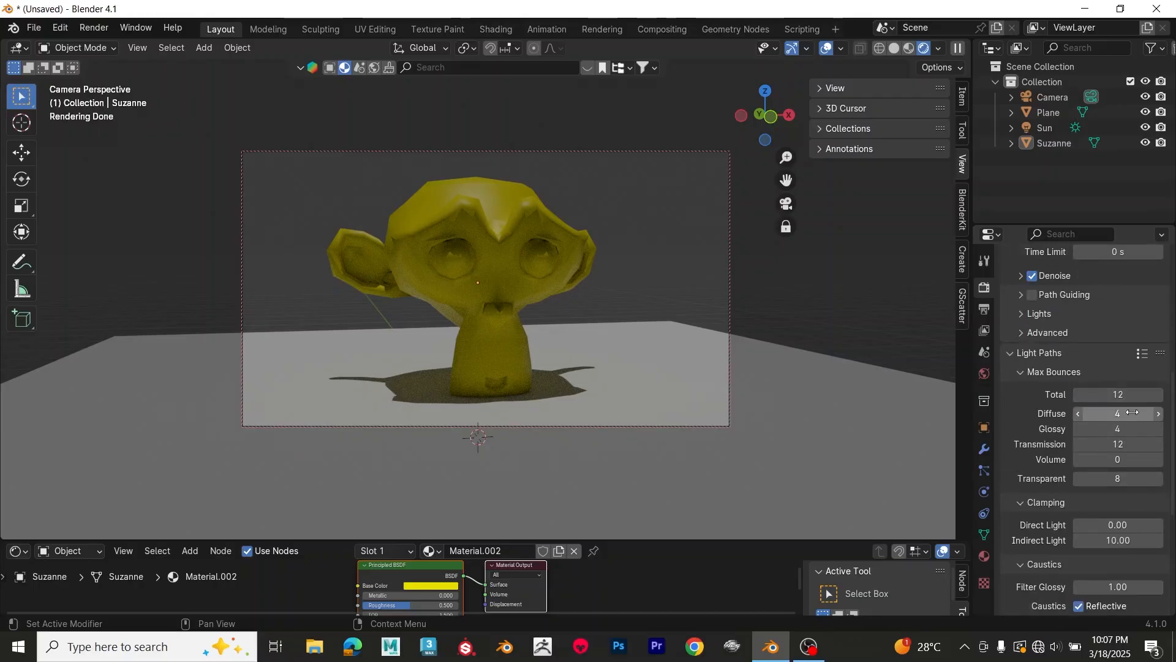
pyautogui.moveTo(1125, 395)
pyautogui.mouseDown()
pyautogui.moveTo(1125, 479)
pyautogui.moveTo(1125, 398)
pyautogui.mouseUp()
pyautogui.write('1')
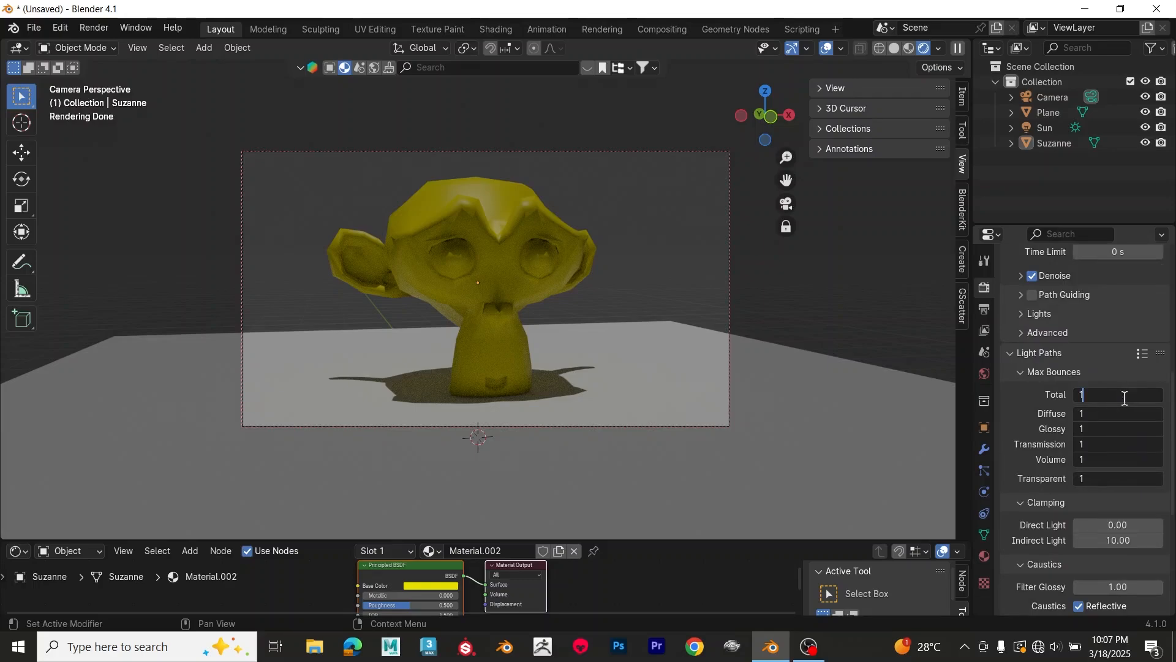
pyautogui.press('Return')
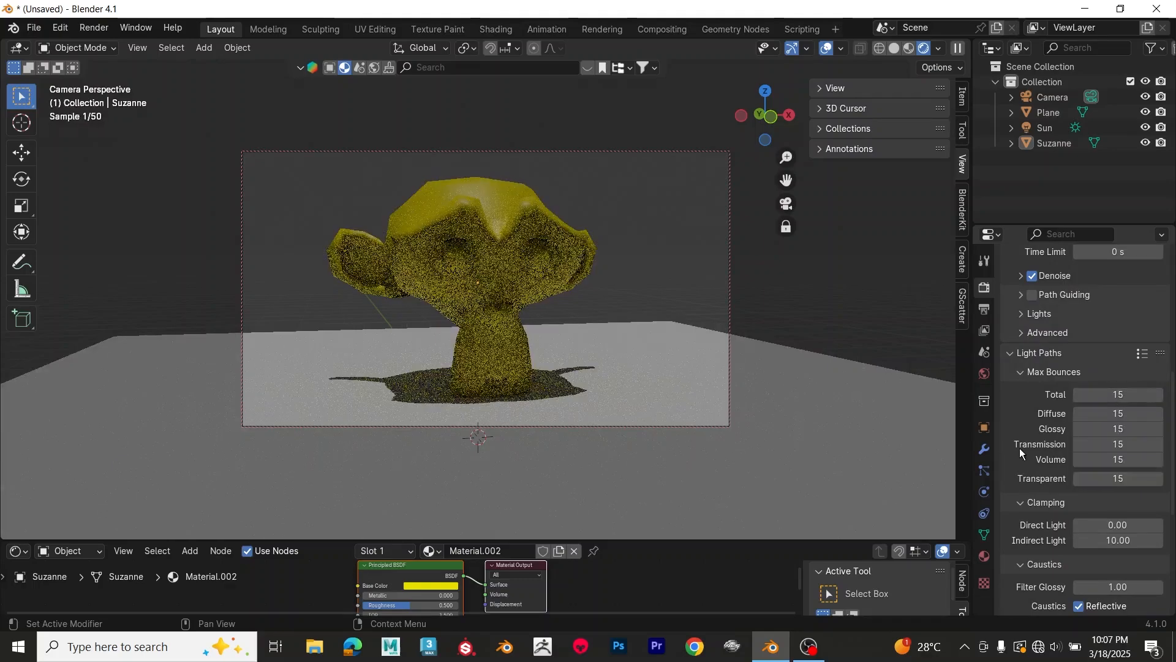
# Step: Examine the Volumes, Simplify, Motion Blur and Film sections of the render settings
pyautogui.scroll(-2, 1018, 440)
pyautogui.scroll(-6, 1017, 440)
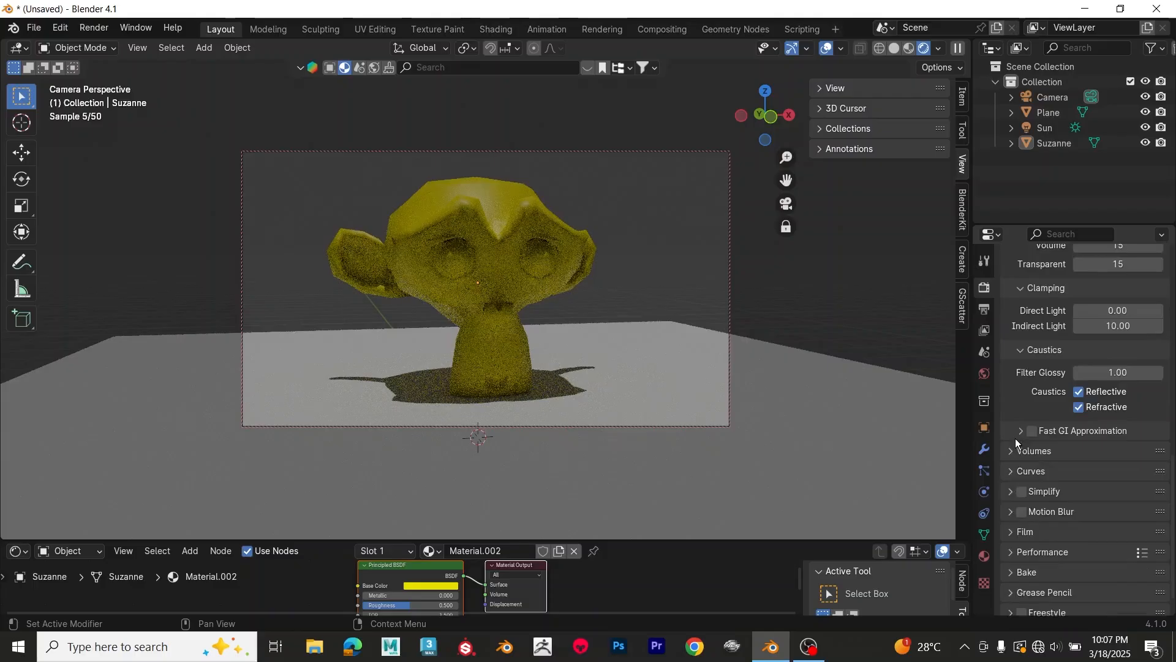
pyautogui.click(1012, 431)
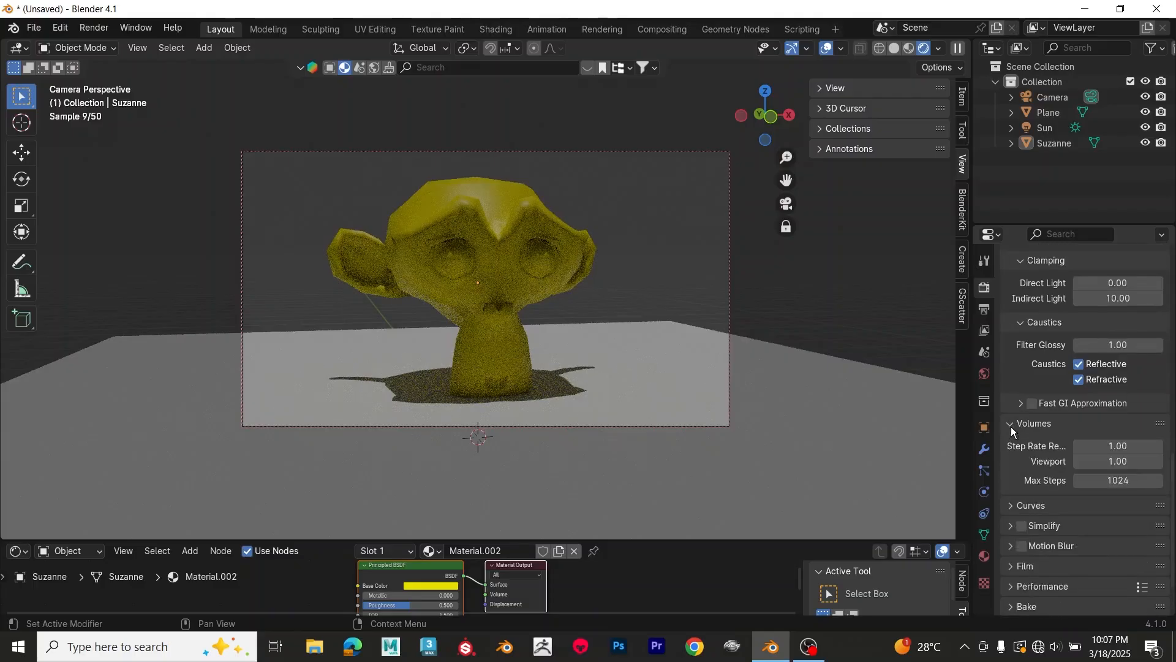
pyautogui.click(1012, 430)
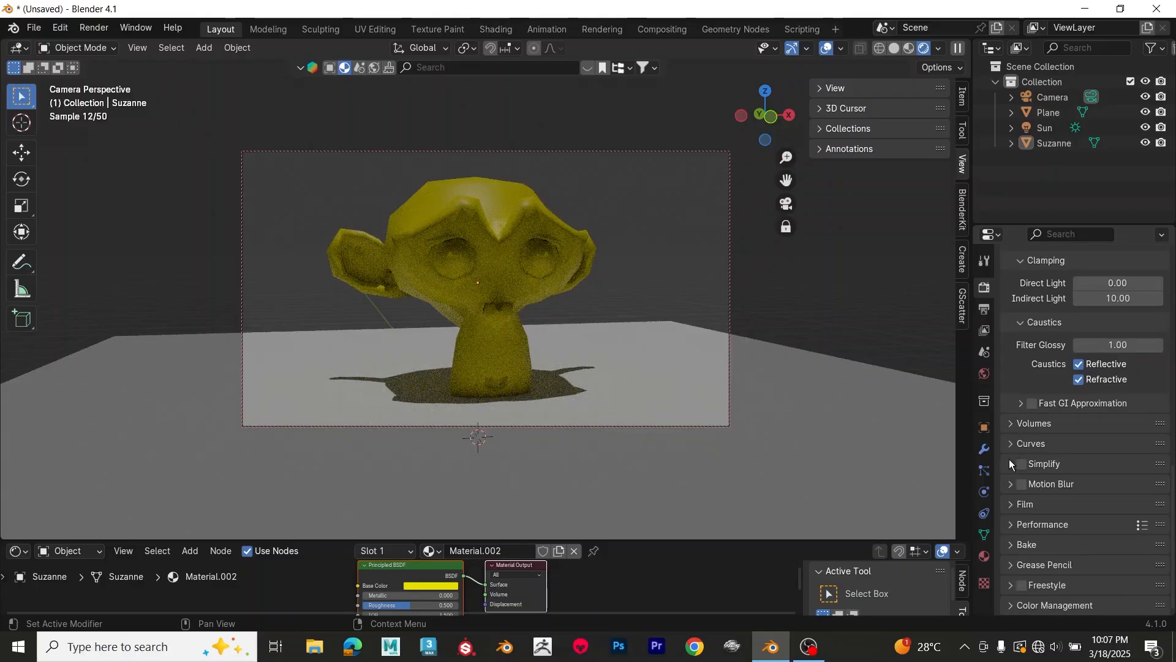
pyautogui.click(1011, 465)
pyautogui.click(1011, 464)
pyautogui.click(1011, 484)
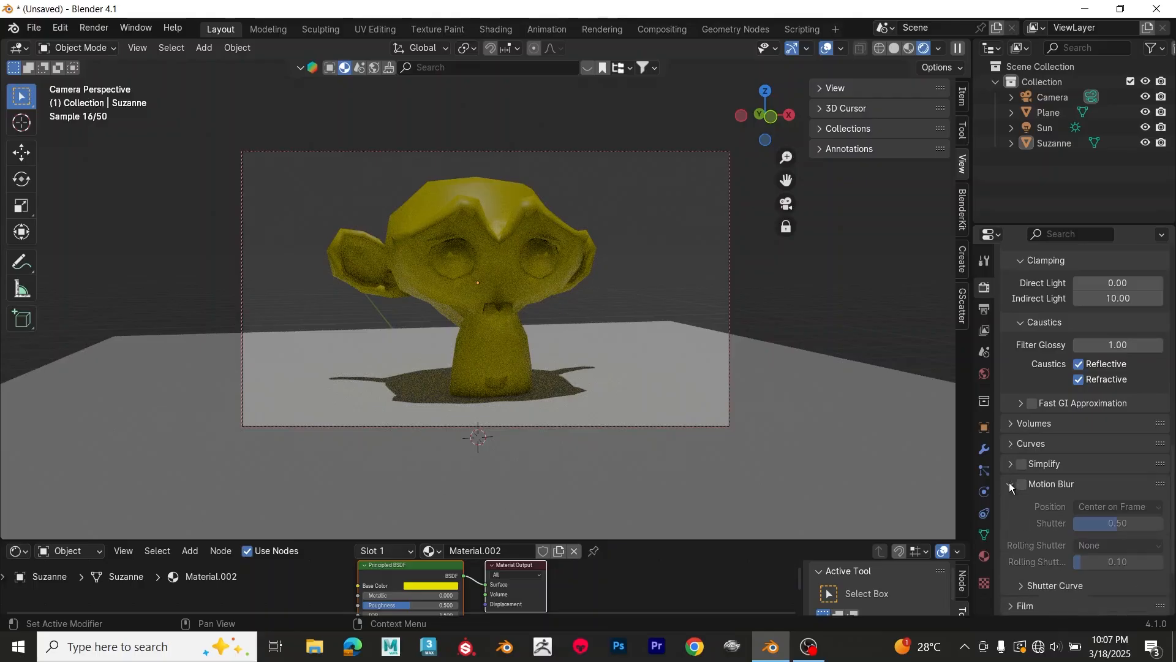
pyautogui.click(1011, 484)
pyautogui.click(1009, 504)
pyautogui.scroll(-4, 1008, 501)
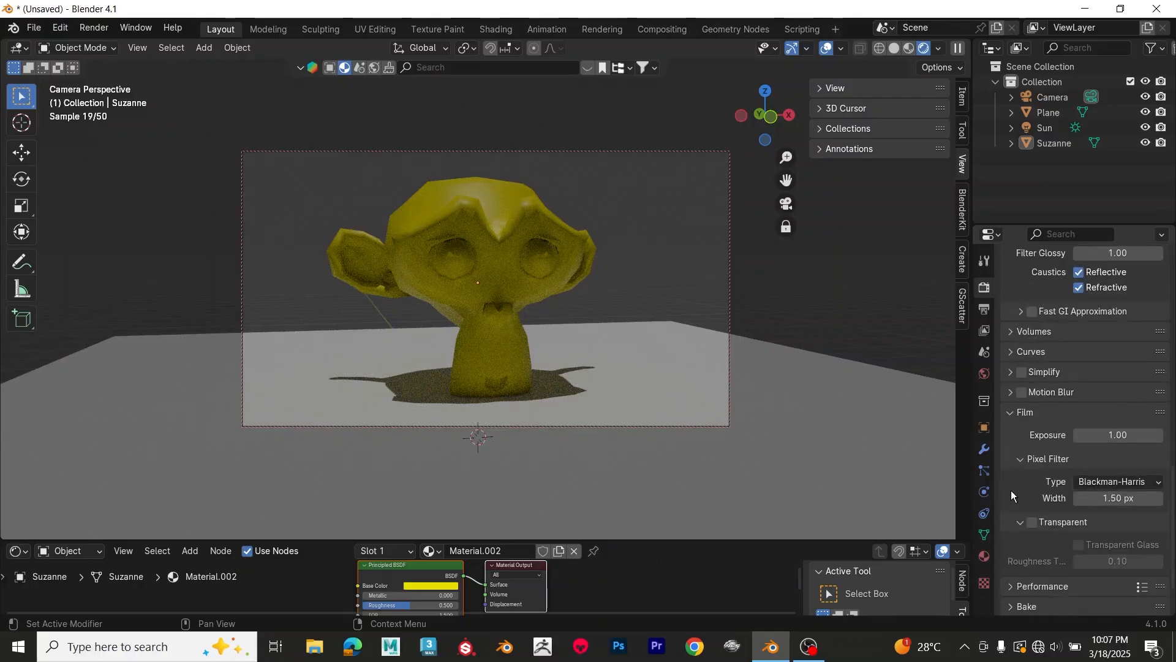
pyautogui.scroll(-3, 1011, 490)
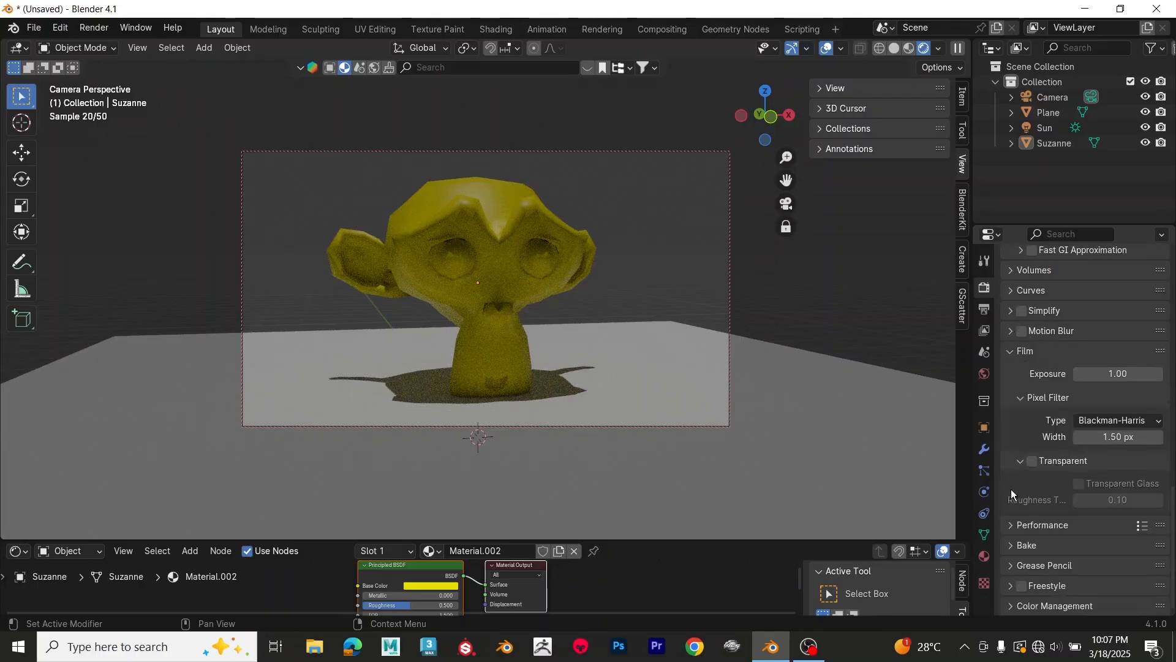
# Step: Set the memory tile size in the render performance settings to 512
pyautogui.click(1012, 525)
pyautogui.scroll(-5, 1011, 496)
pyautogui.scroll(-1, 1010, 490)
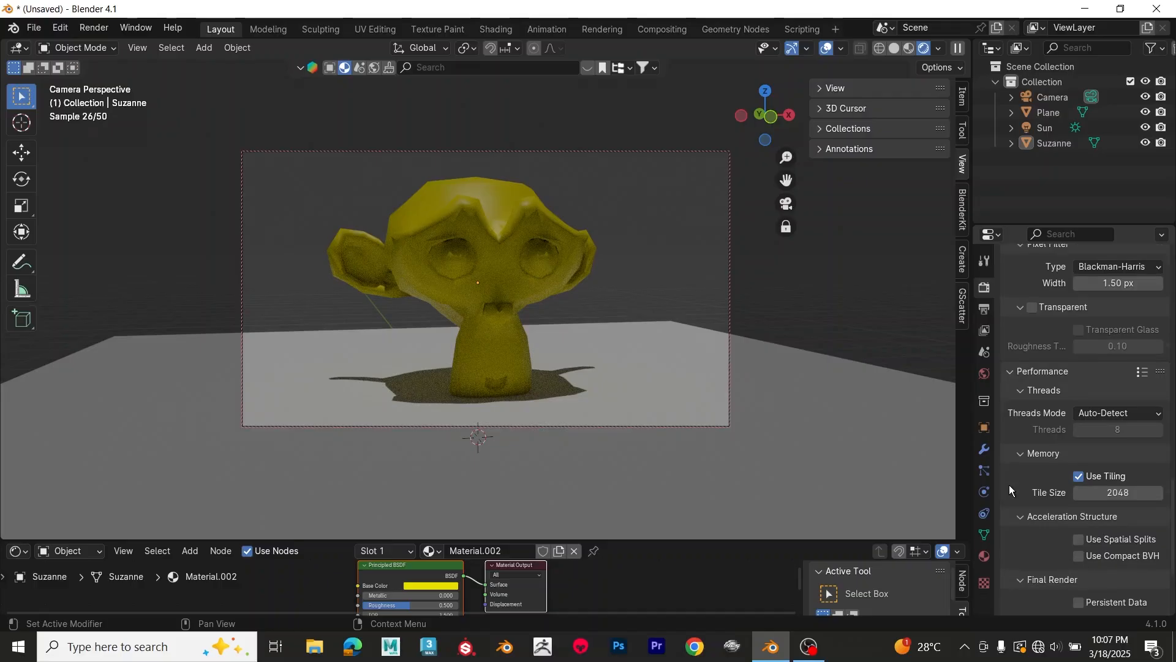
pyautogui.click(1115, 495)
pyautogui.write('512')
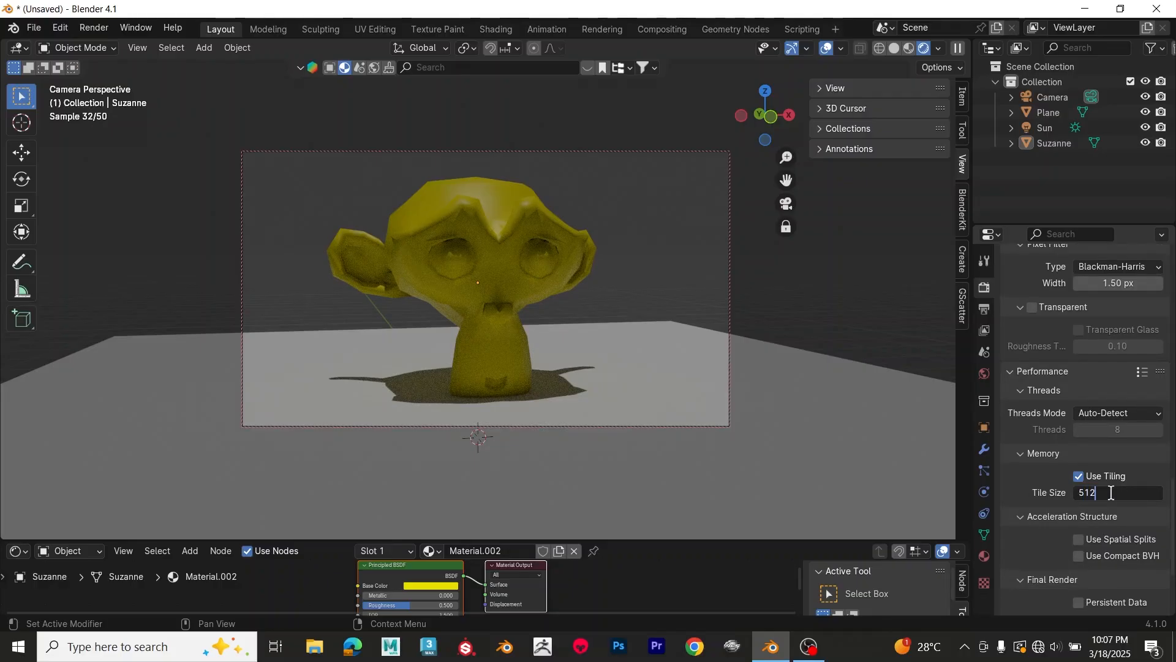
pyautogui.press('Return')
# Step: Enable Persistent Data for the final render in the performance settings
pyautogui.scroll(-2, 1015, 490)
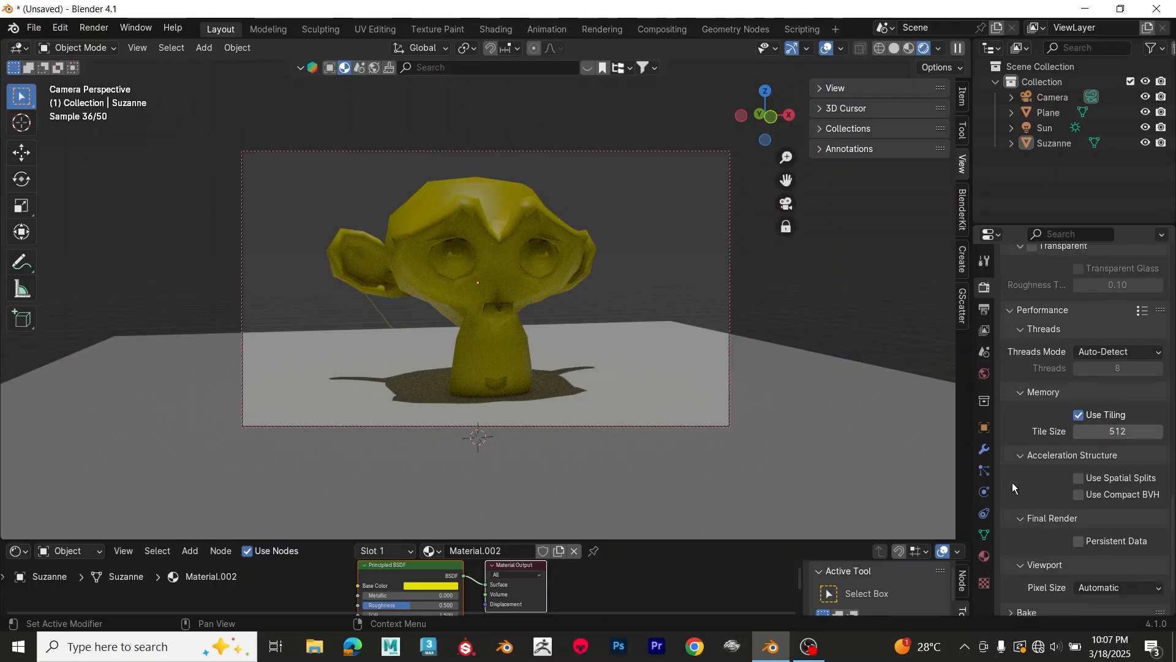
pyautogui.scroll(-1, 1014, 487)
pyautogui.click(1078, 512)
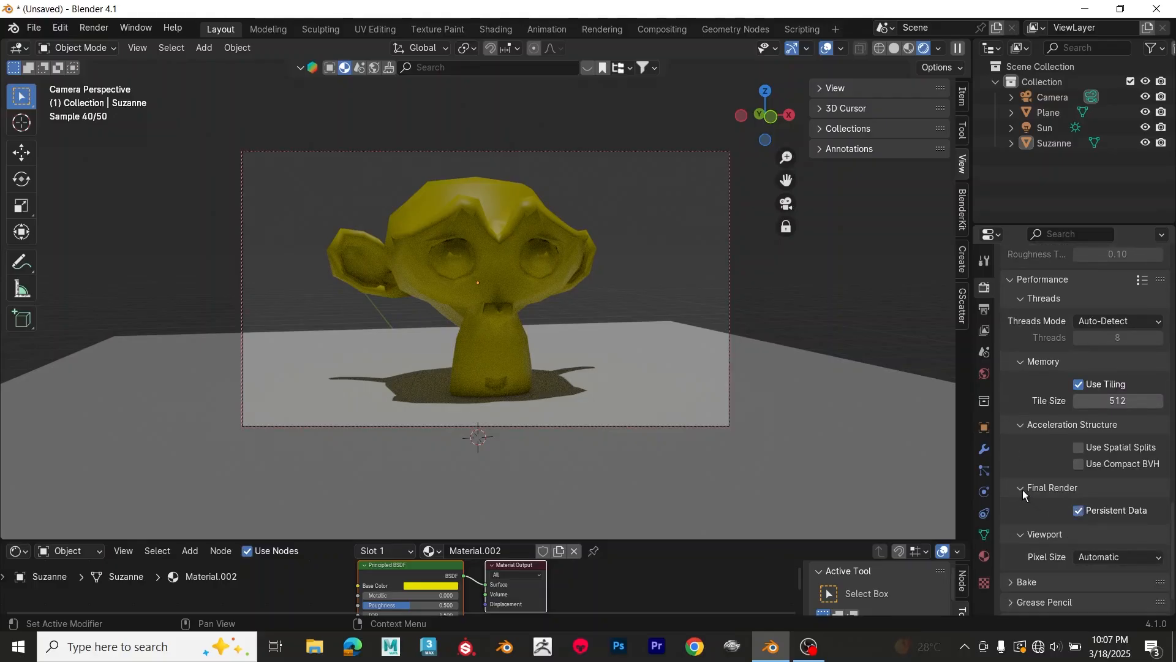
# Step: Switch the viewport to solid shading, then render the final image of the scene and fit the whole result in view
pyautogui.scroll(-1, 1024, 495)
pyautogui.scroll(5, 1023, 495)
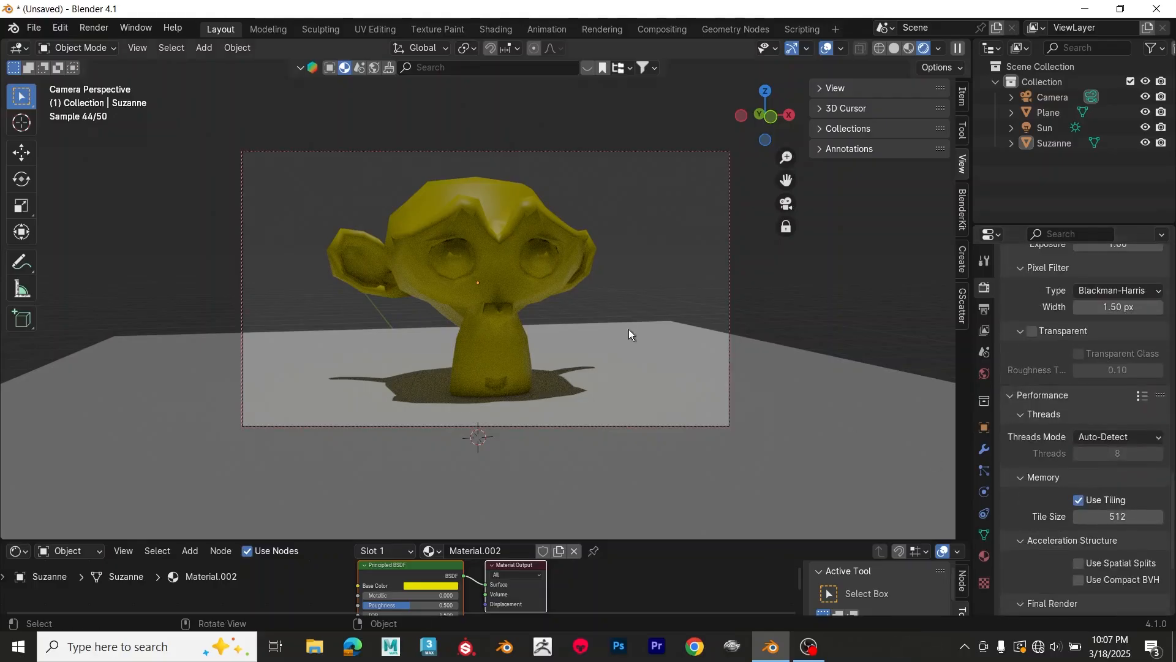
pyautogui.click(894, 50)
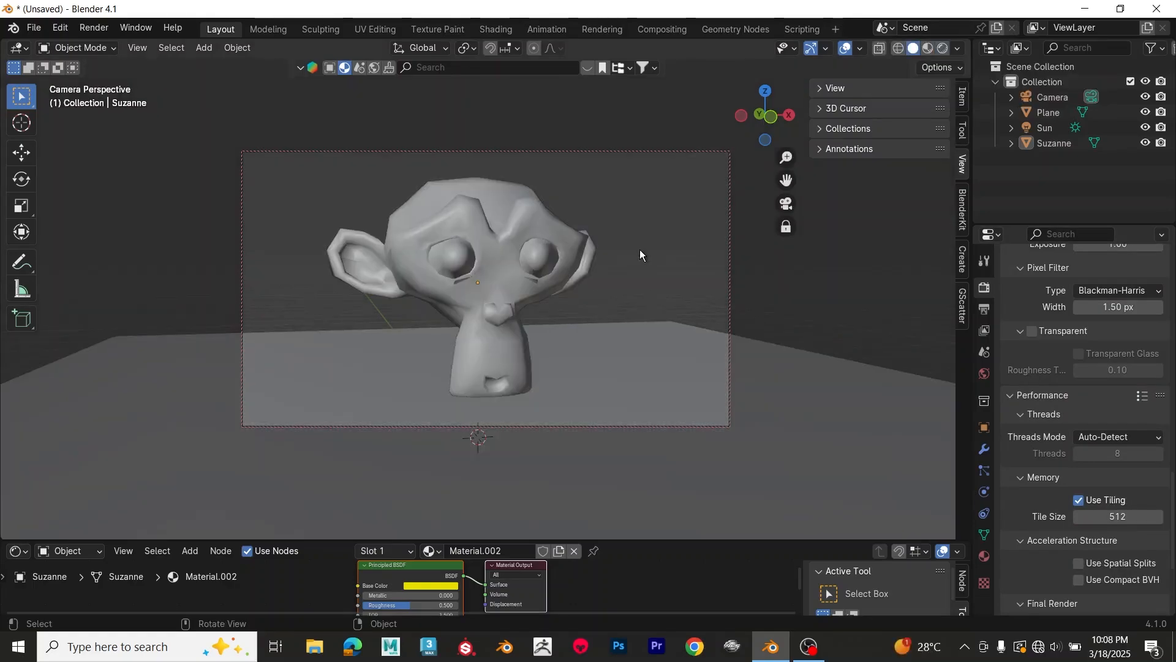
pyautogui.press('F12')
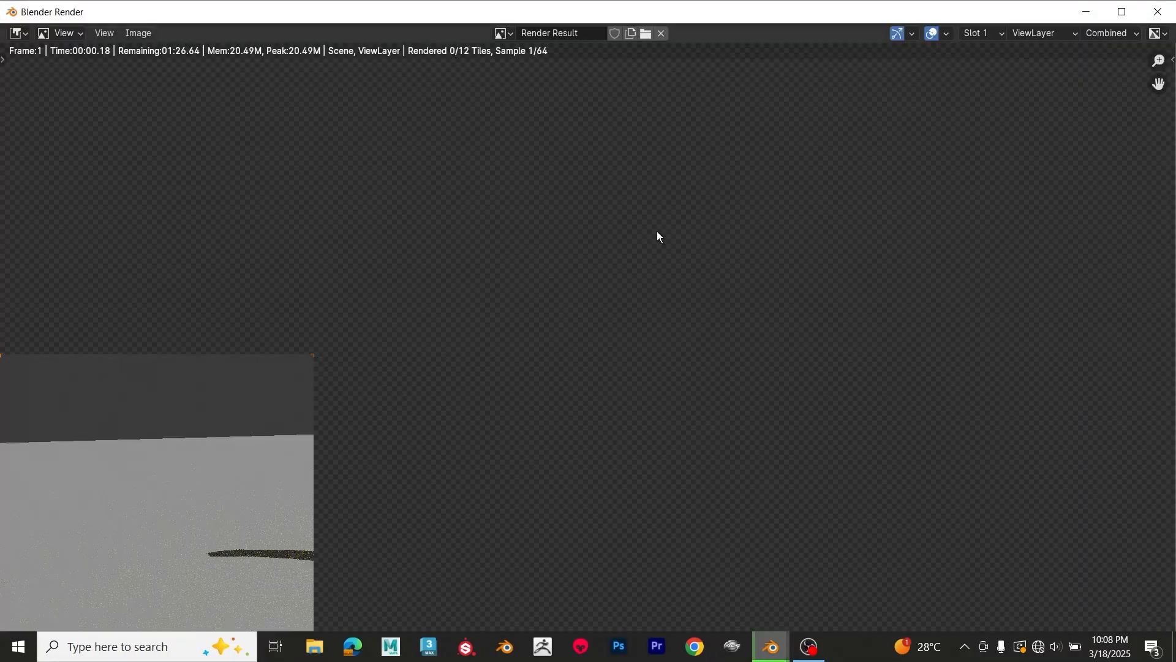
pyautogui.press('Home')
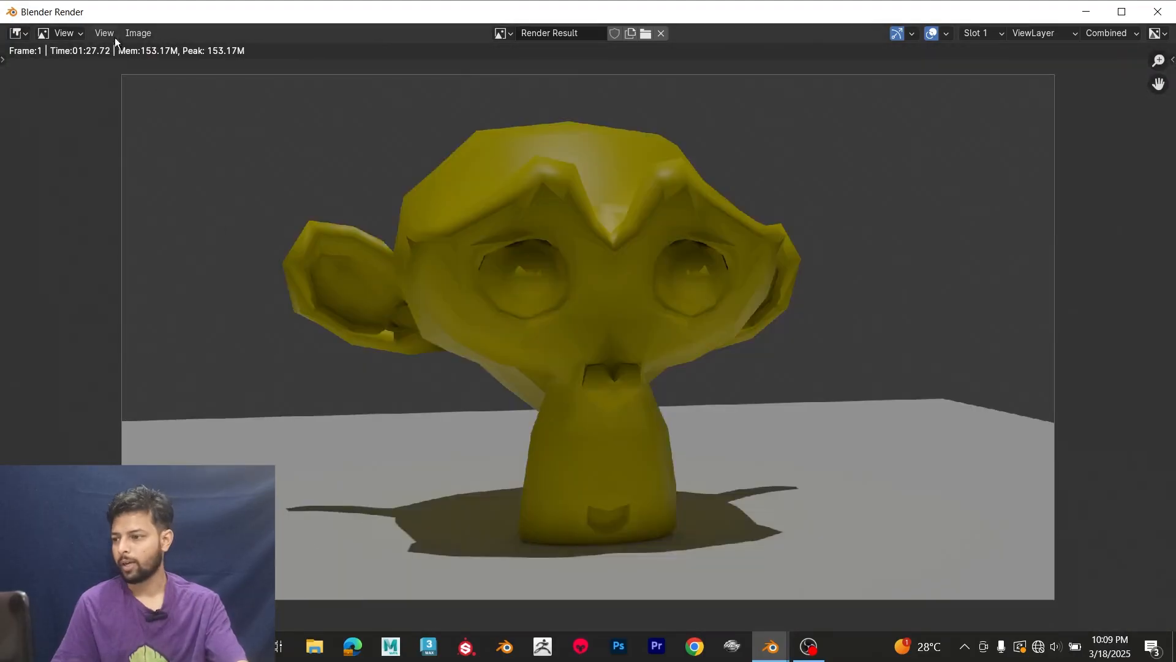
# Step: Save the rendered image to the Downloads folder as dasfasf.png, keeping the PNG file format
pyautogui.click(128, 33)
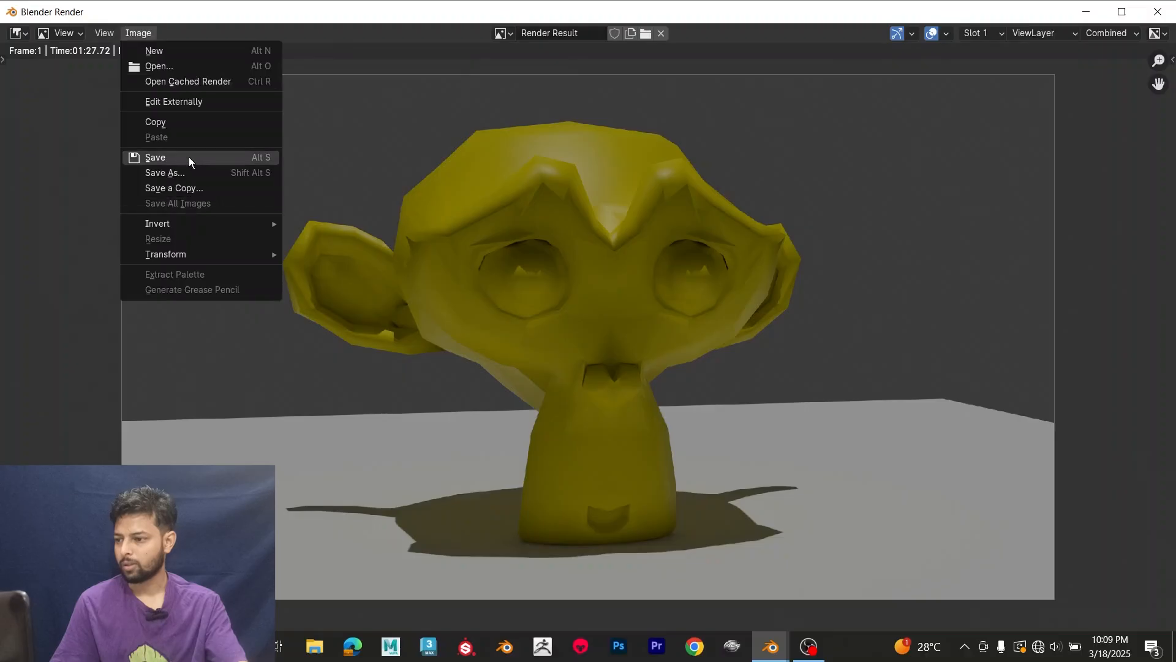
pyautogui.click(189, 173)
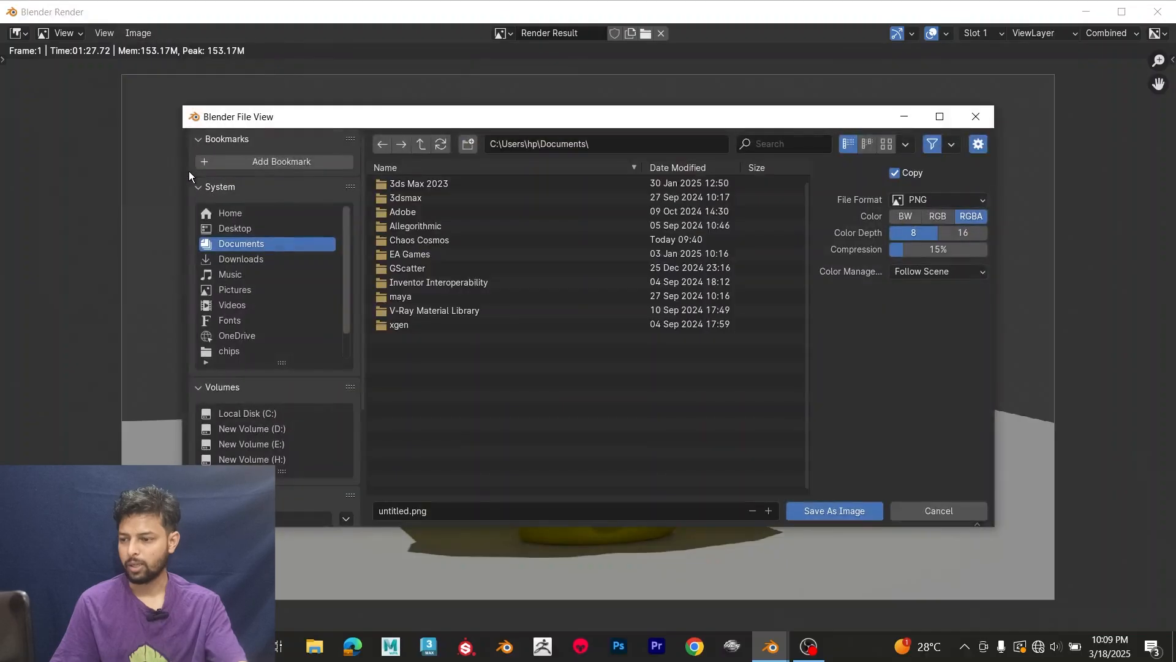
pyautogui.click(251, 260)
pyautogui.click(441, 511)
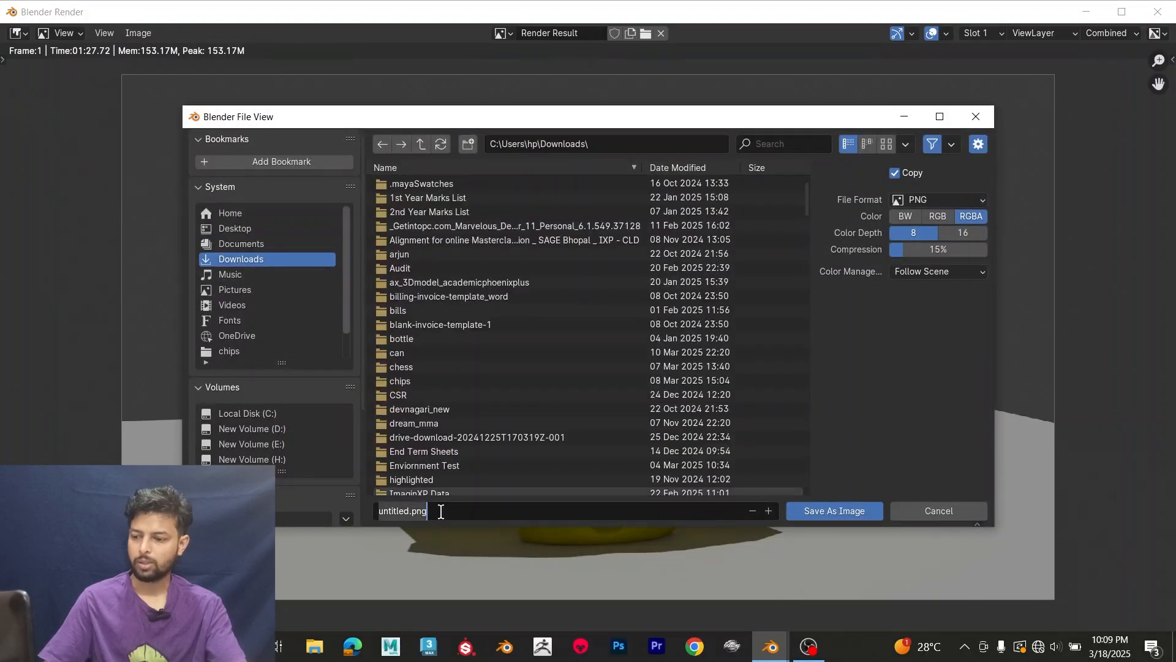
pyautogui.write('dasfasf')
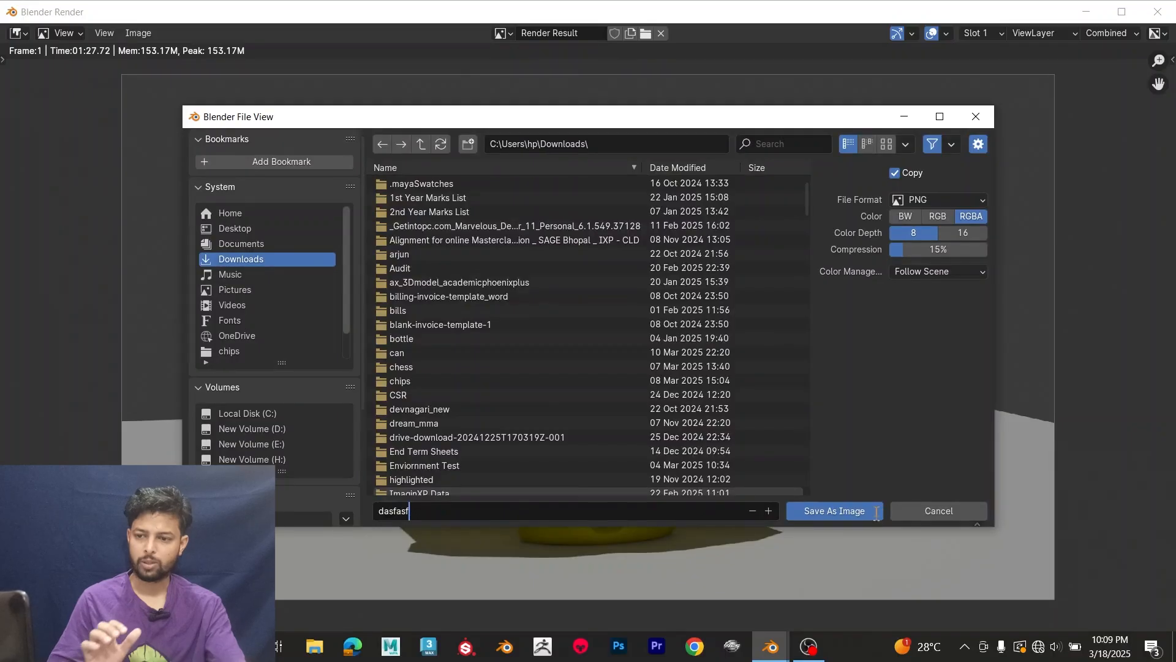
pyautogui.press('Return')
pyautogui.click(963, 196)
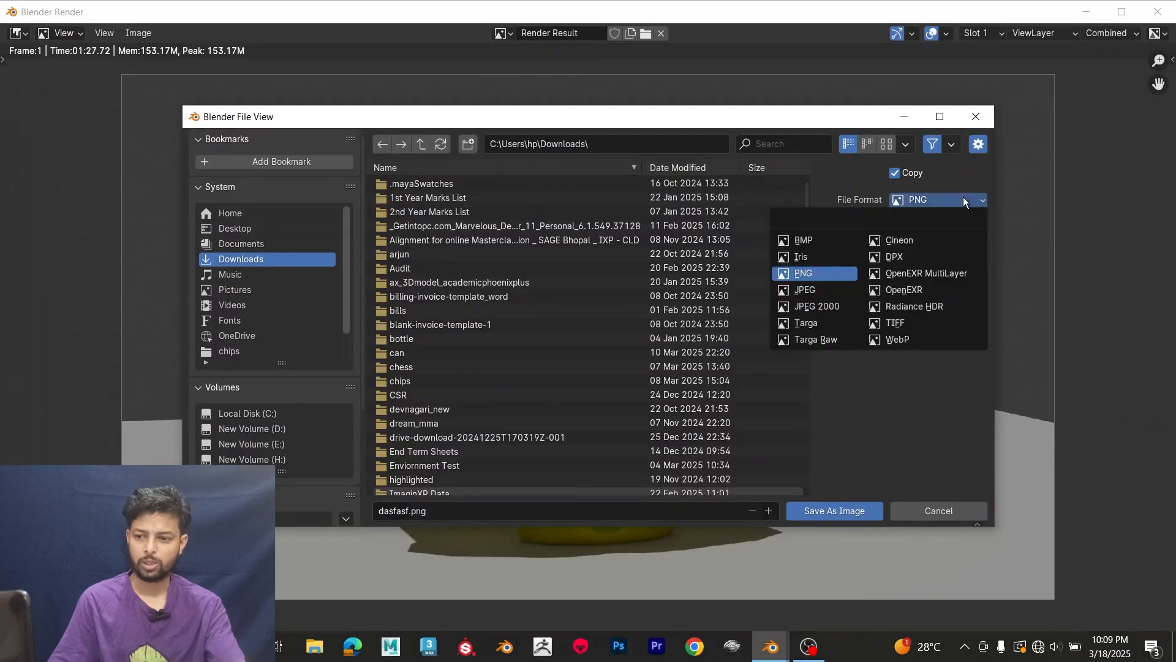
pyautogui.click(918, 200)
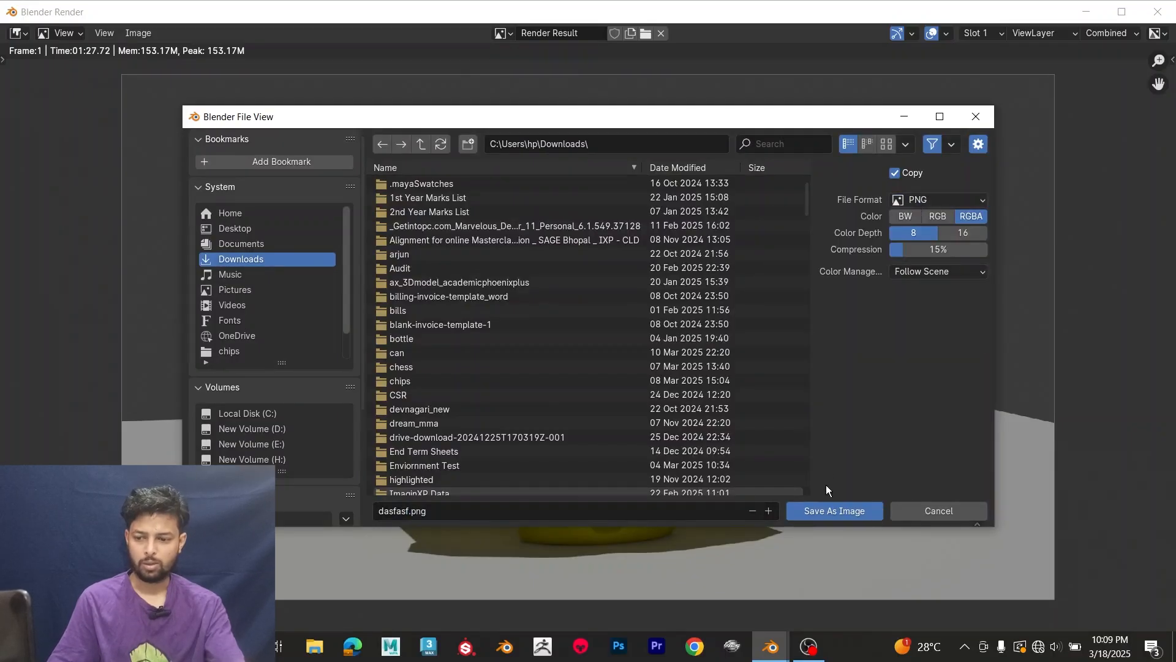
pyautogui.click(835, 511)
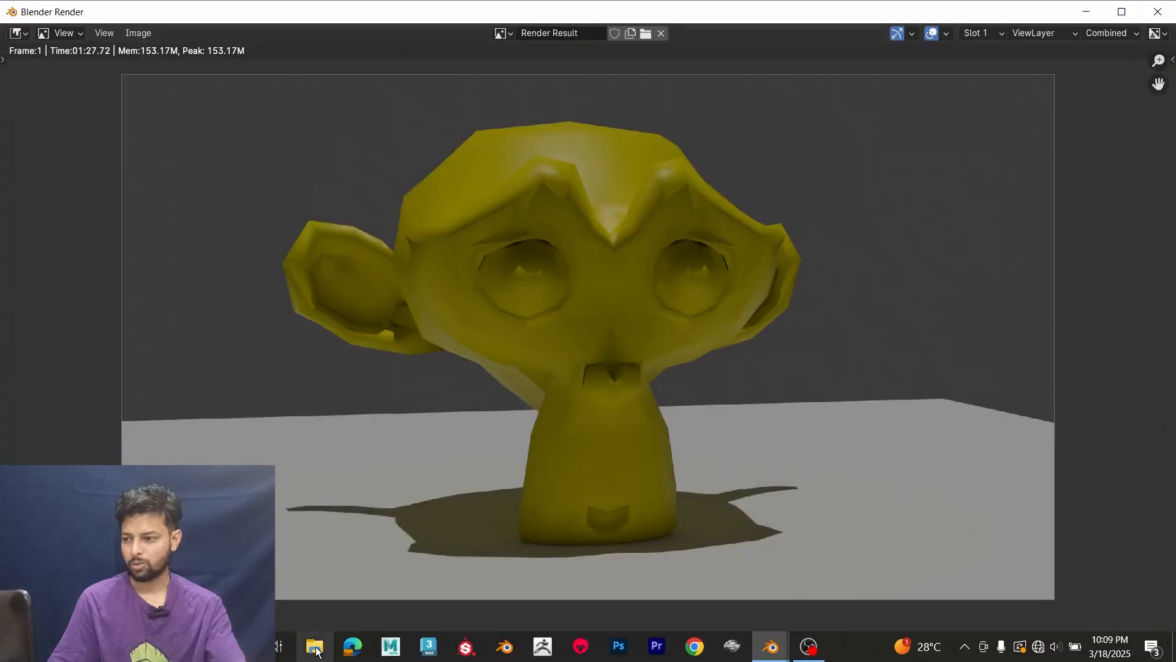
# Step: Switch to File Explorer and select the saved dasfasf render in the Downloads folder to check it
pyautogui.click(315, 648)
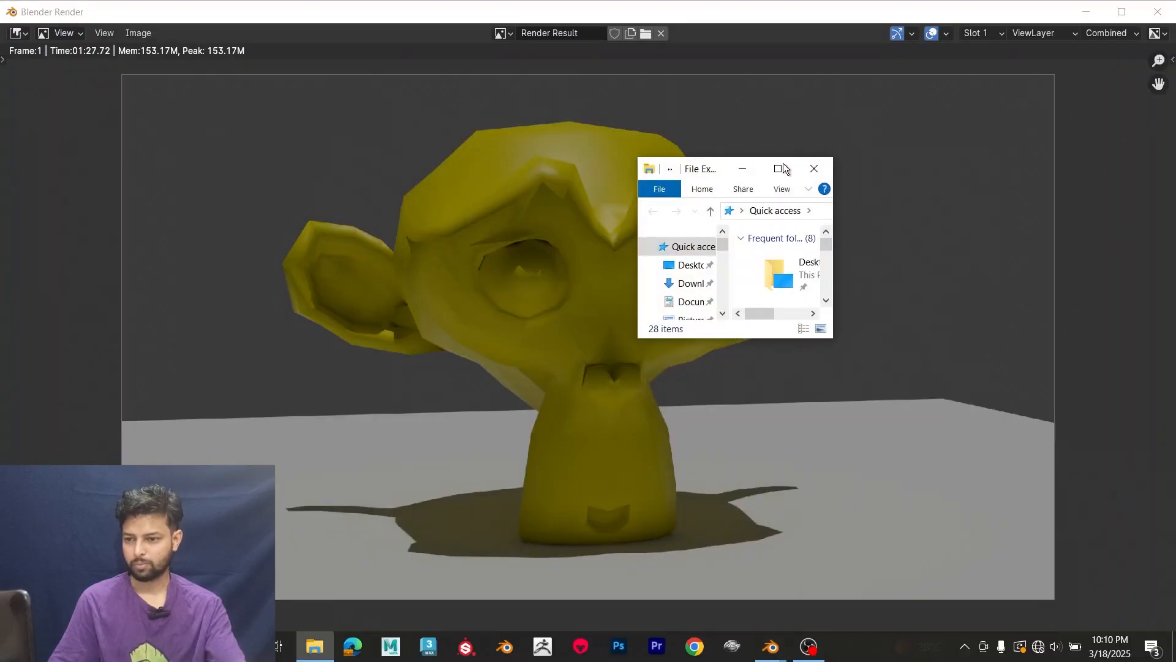
pyautogui.click(784, 168)
pyautogui.click(72, 121)
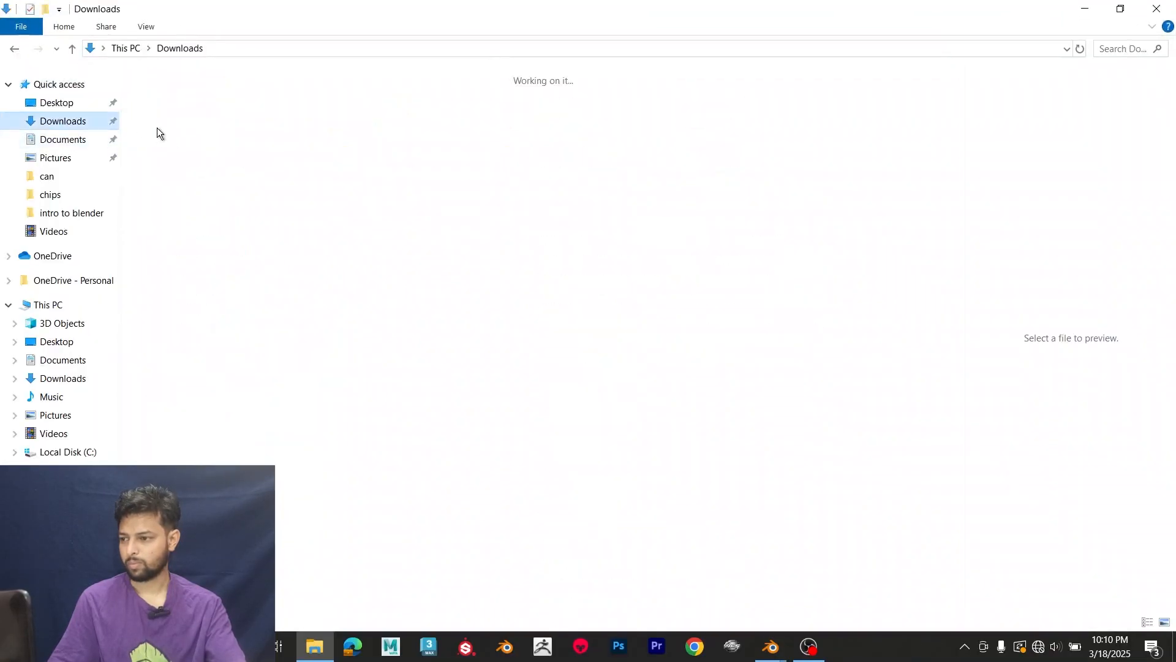
pyautogui.click(168, 130)
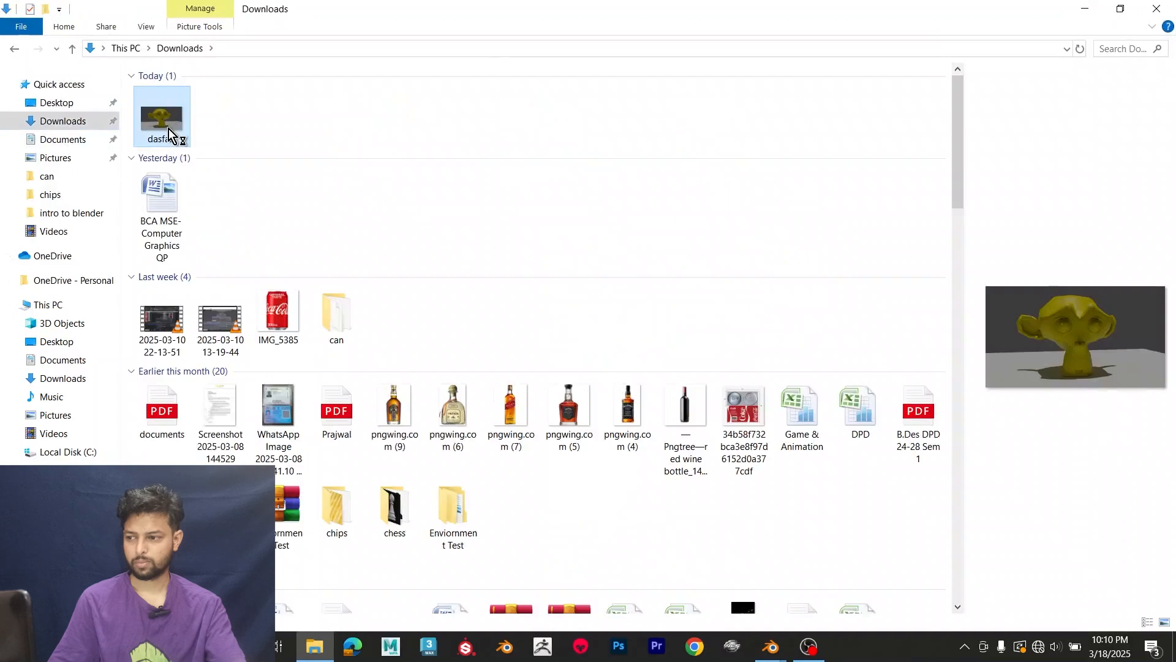